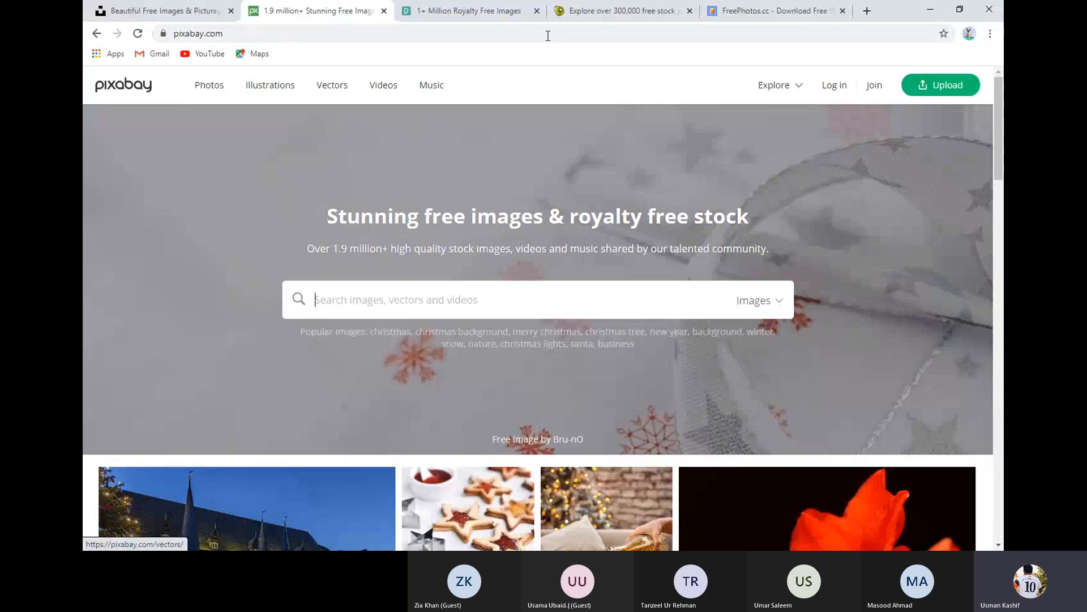
- View the Pexels, FreeImages, FreePhotos.cc and Unsplash home pages one after another
{"action": "left_click", "coordinate": [463, 12]}
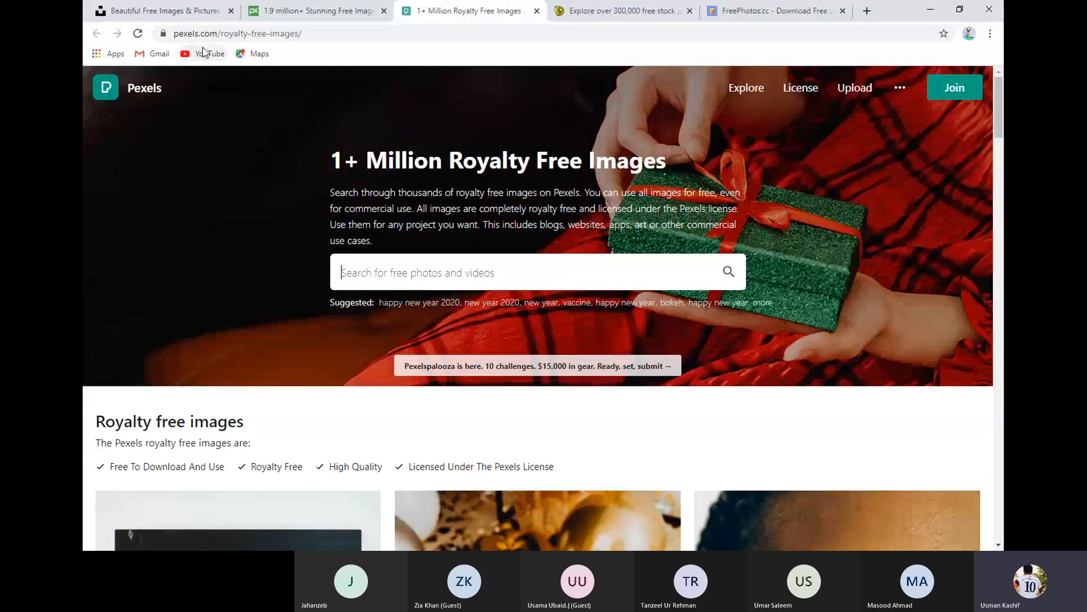
{"action": "left_click", "coordinate": [619, 15]}
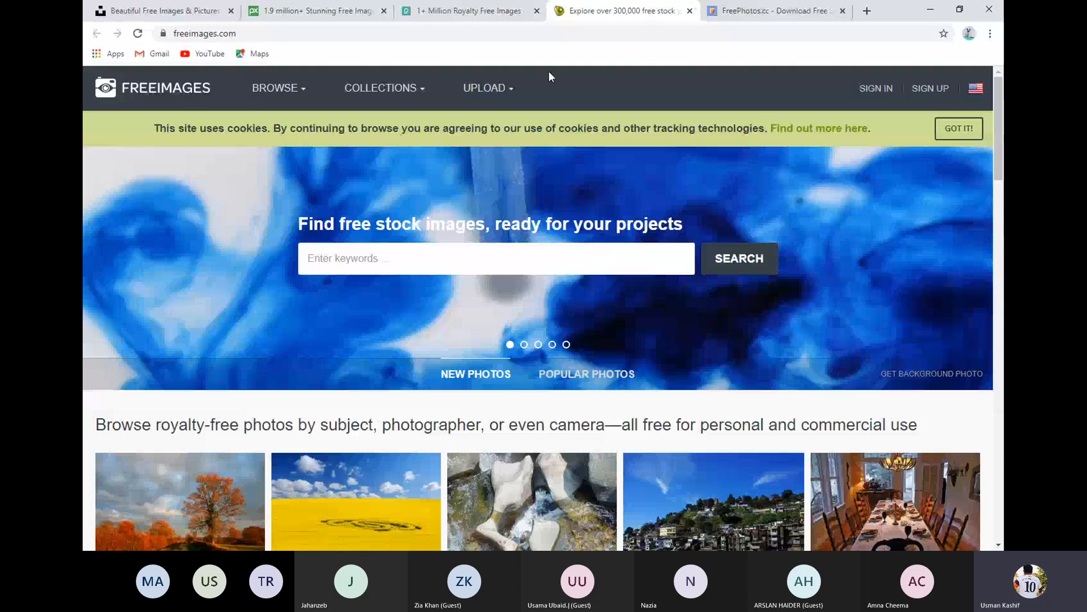
{"action": "left_click", "coordinate": [776, 11]}
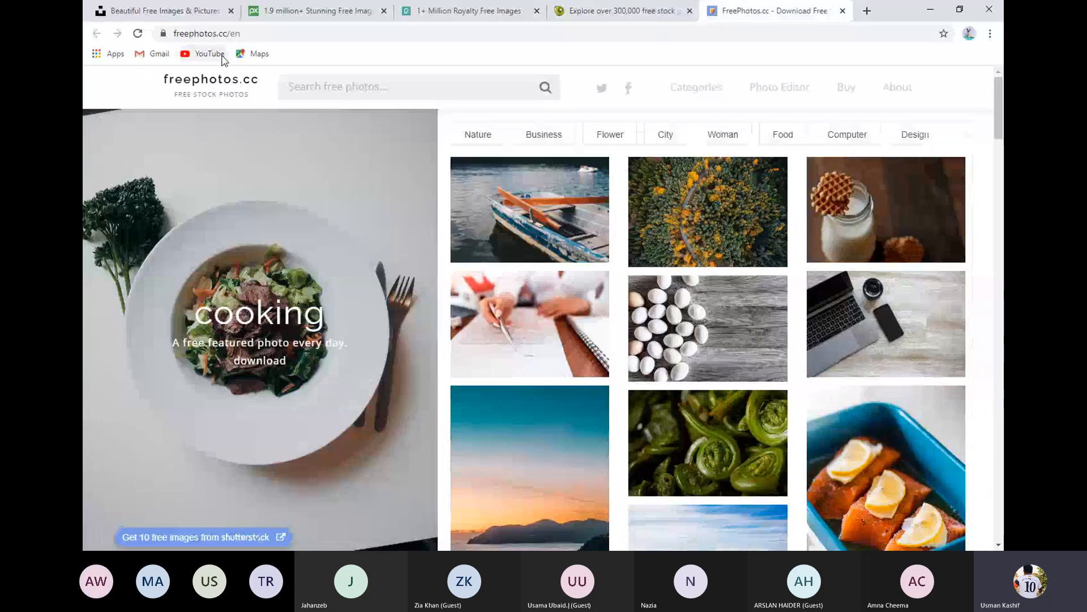
{"action": "left_click", "coordinate": [164, 11]}
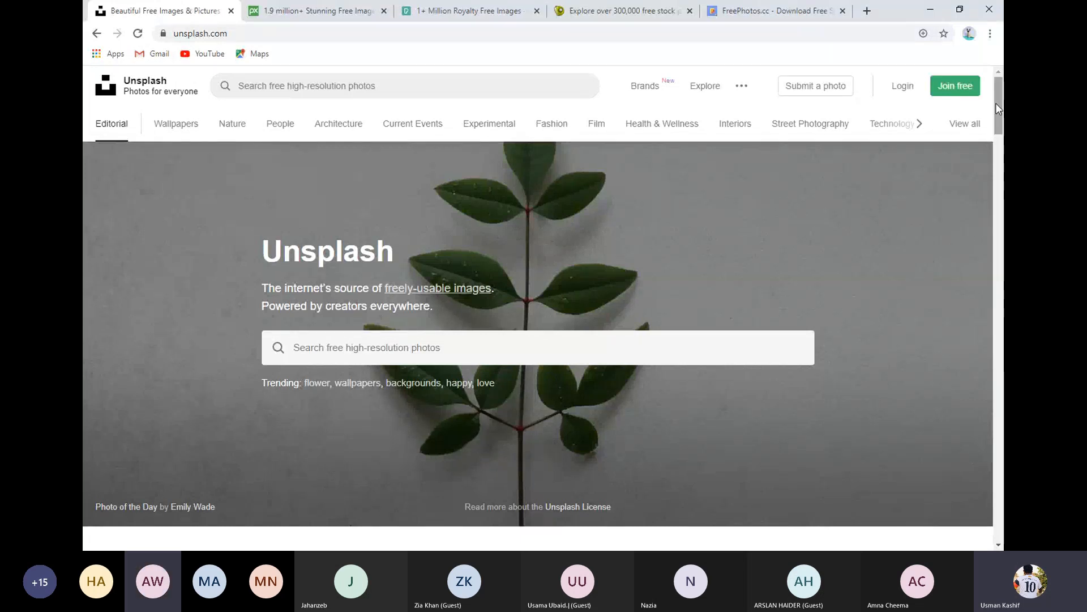
{"action": "mouse_move", "coordinate": [998, 105]}
{"action": "left_mouse_down"}
{"action": "mouse_move", "coordinate": [999, 410]}
{"action": "mouse_move", "coordinate": [998, 92]}
{"action": "left_mouse_up"}
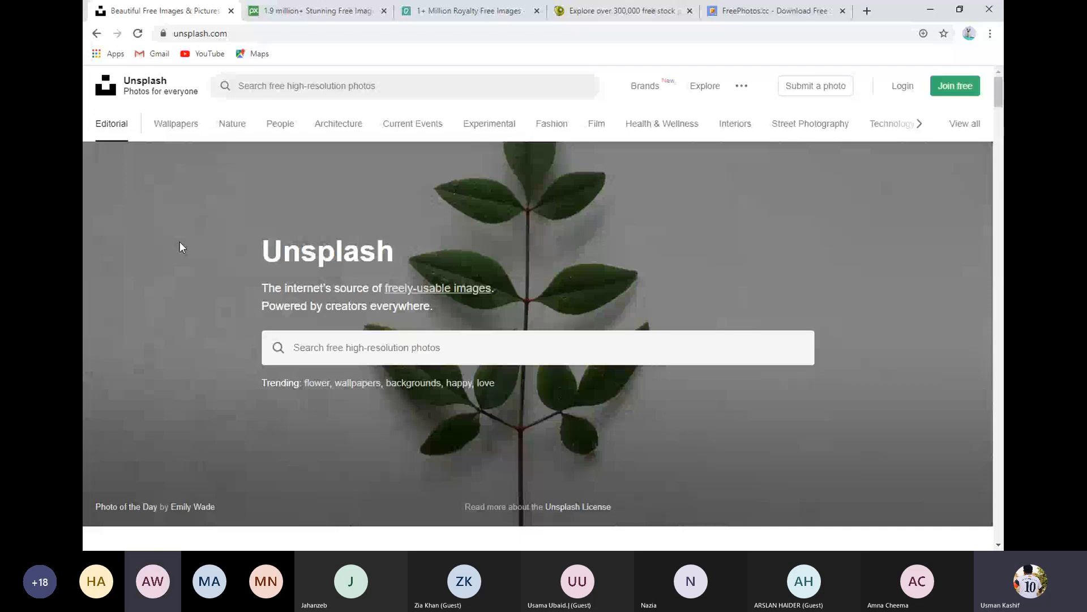
- Browse the FreePhotos.cc gallery, search the site for "restaurants" and look through the resulting images
{"action": "key", "text": "ctrl+shift+Tab"}
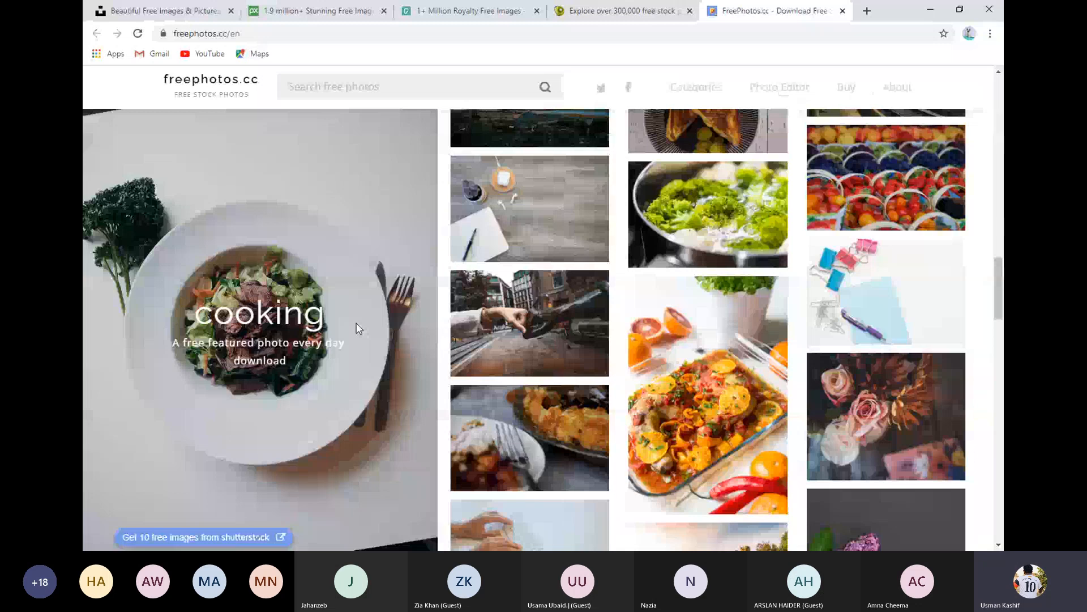
{"action": "scroll", "coordinate": [529, 356], "scroll_direction": "down", "scroll_amount": 5}
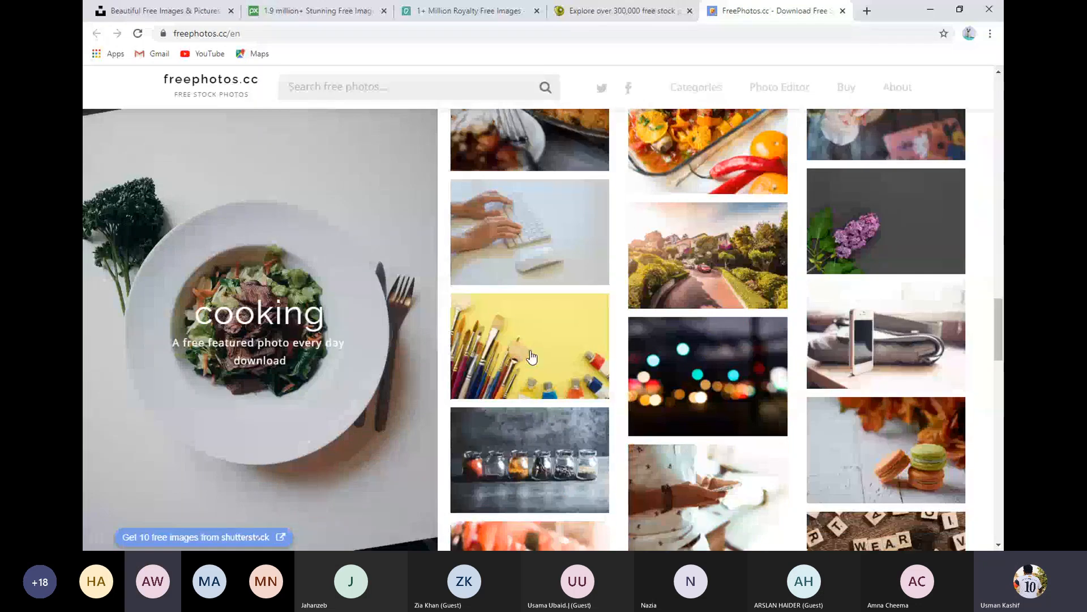
{"action": "scroll", "coordinate": [616, 429], "scroll_direction": "down", "scroll_amount": 6}
{"action": "scroll", "coordinate": [566, 255], "scroll_direction": "up", "scroll_amount": 11}
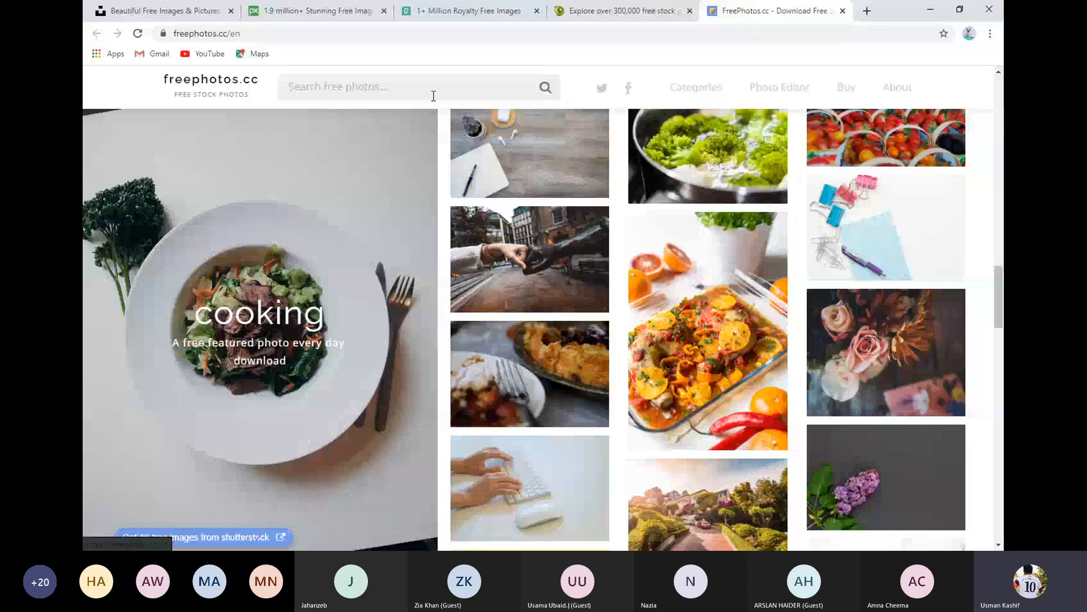
{"action": "left_click", "coordinate": [364, 84]}
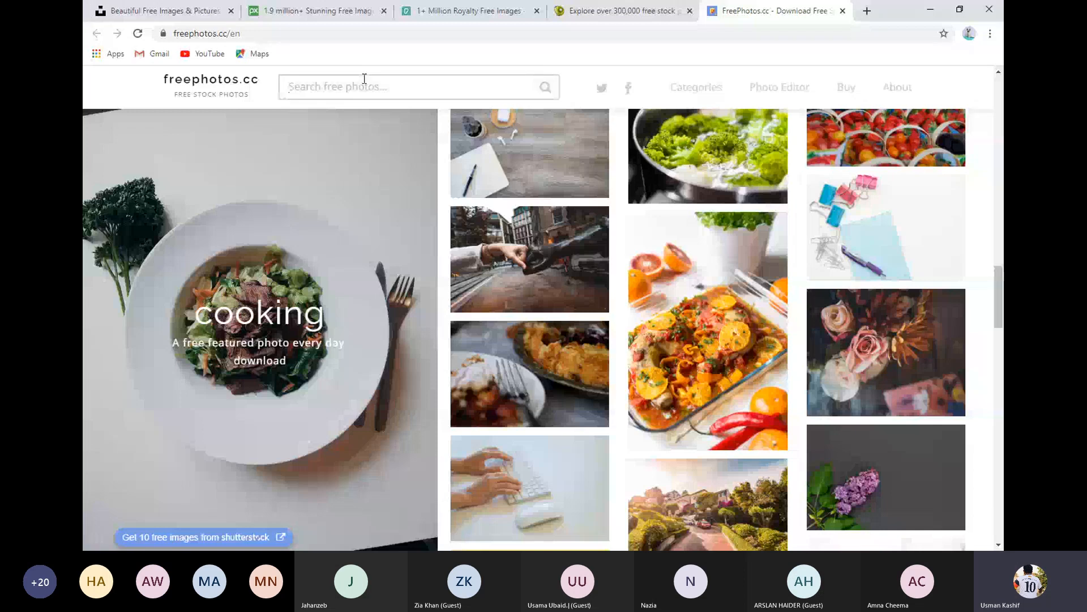
{"action": "type", "text": "resta"}
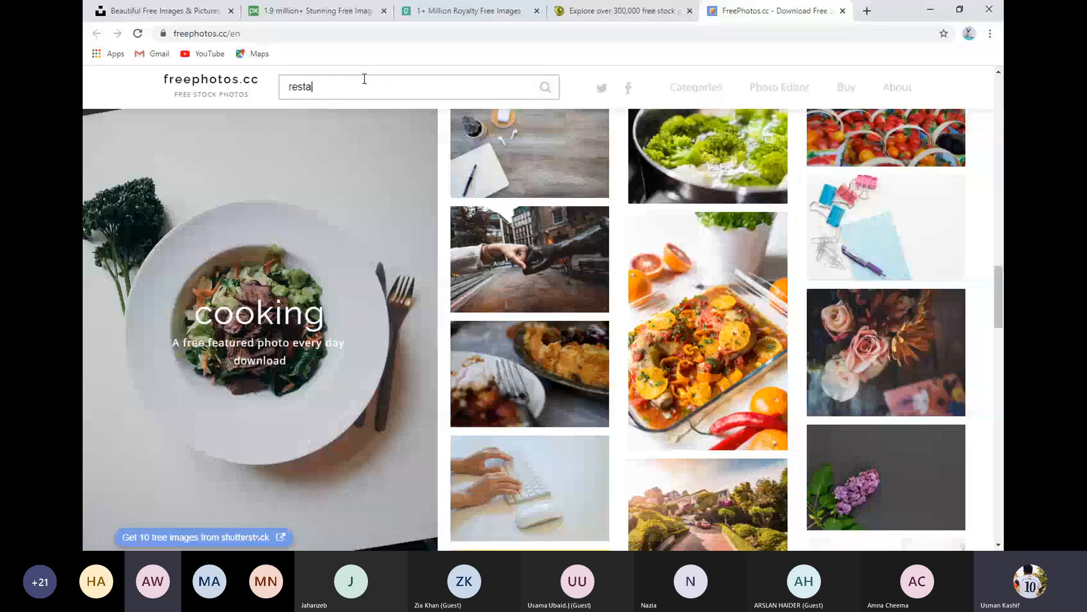
{"action": "type", "text": "urants"}
{"action": "key", "text": "Return"}
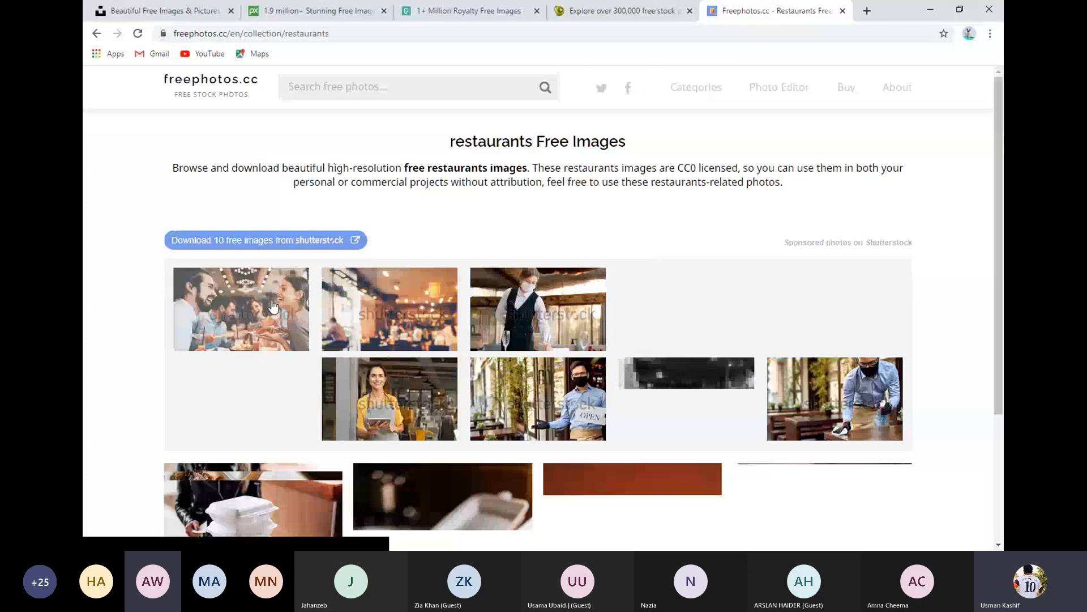
{"action": "scroll", "coordinate": [272, 307], "scroll_direction": "down", "scroll_amount": 3}
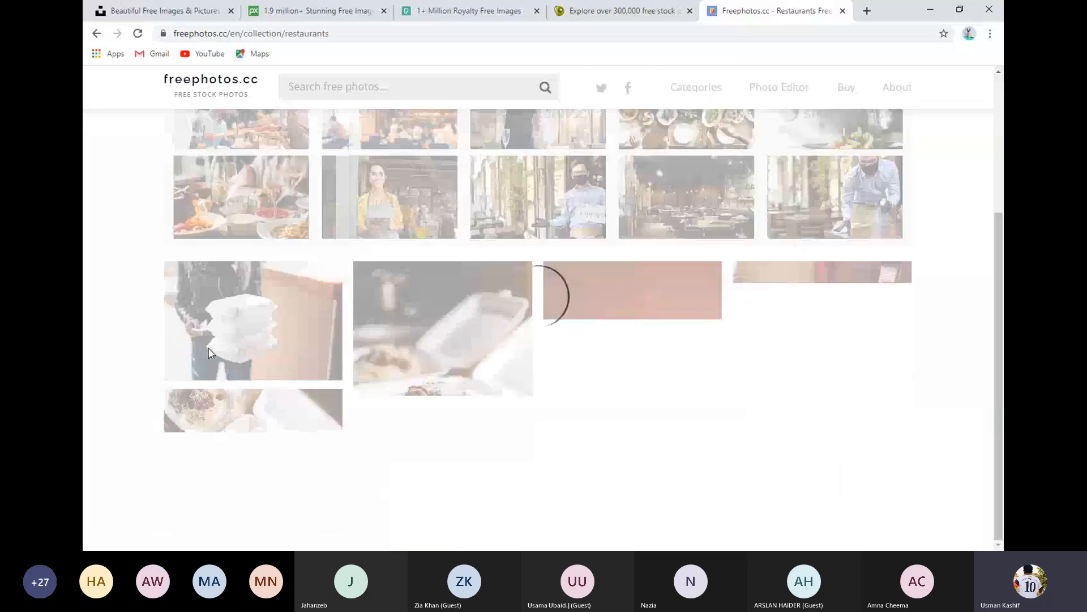
- Look through the photo gallery on the FreeImages home page down to the photo categories
{"action": "left_click", "coordinate": [589, 12]}
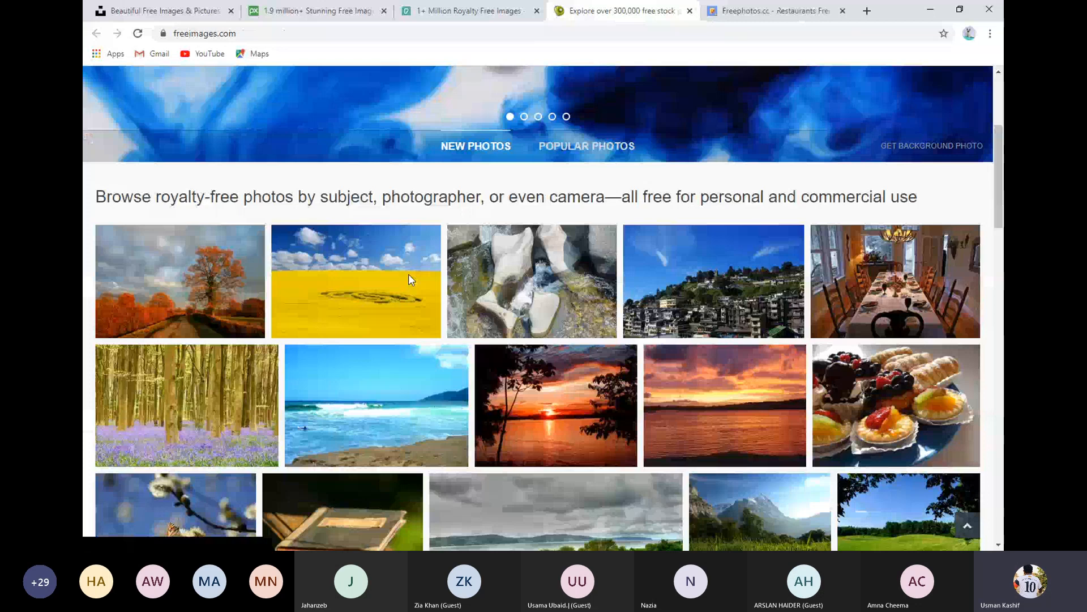
{"action": "scroll", "coordinate": [409, 275], "scroll_direction": "down", "scroll_amount": 6}
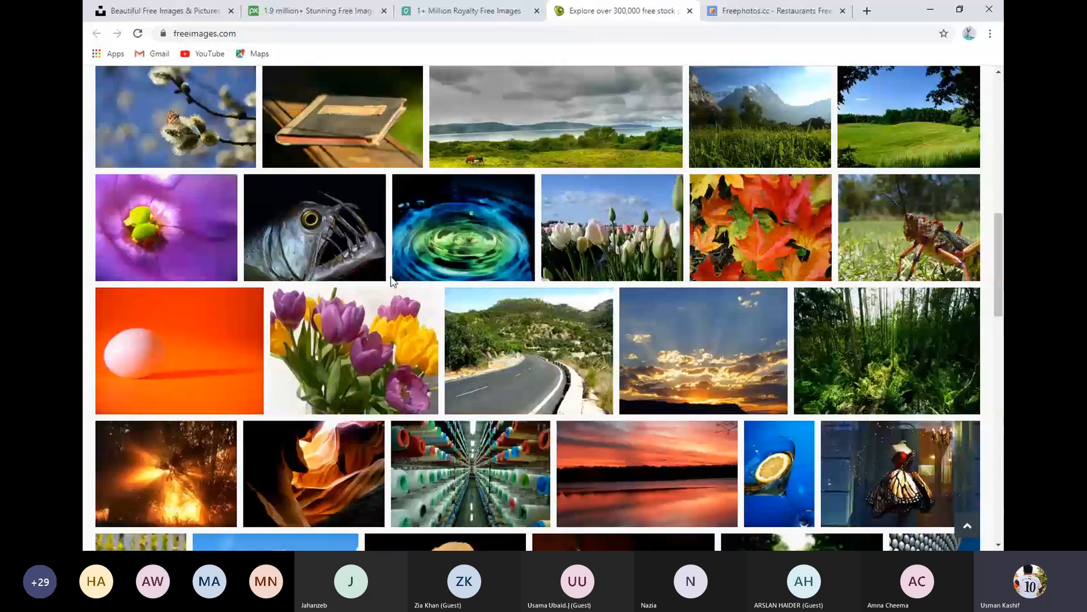
{"action": "scroll", "coordinate": [393, 278], "scroll_direction": "down", "scroll_amount": 8}
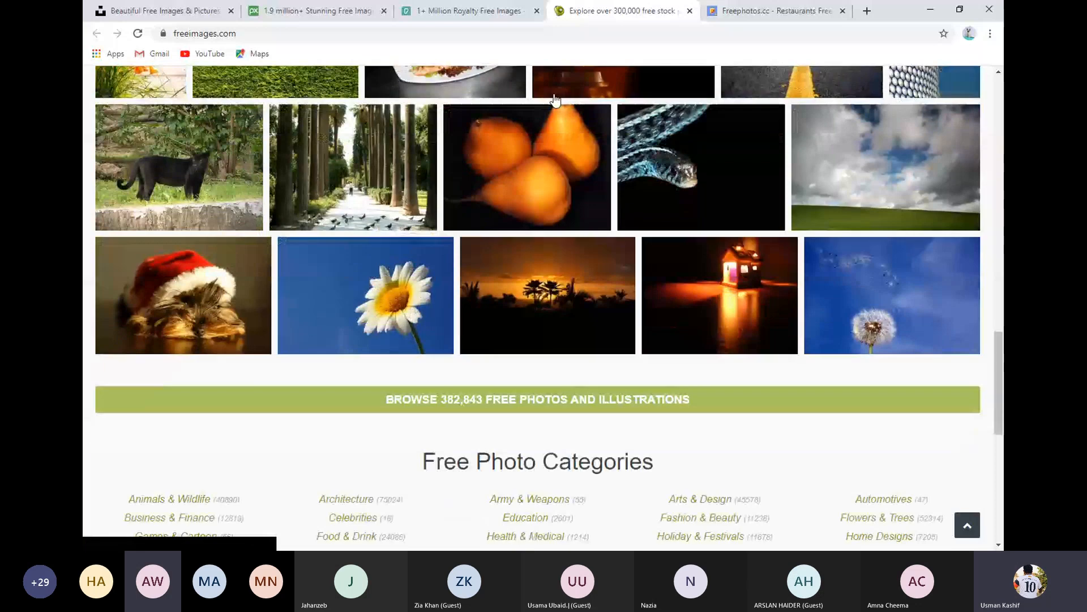
{"action": "scroll", "coordinate": [533, 85], "scroll_direction": "up", "scroll_amount": 1}
- Look through the royalty-free images on the Pexels page and return towards its beginning
{"action": "left_click", "coordinate": [451, 11]}
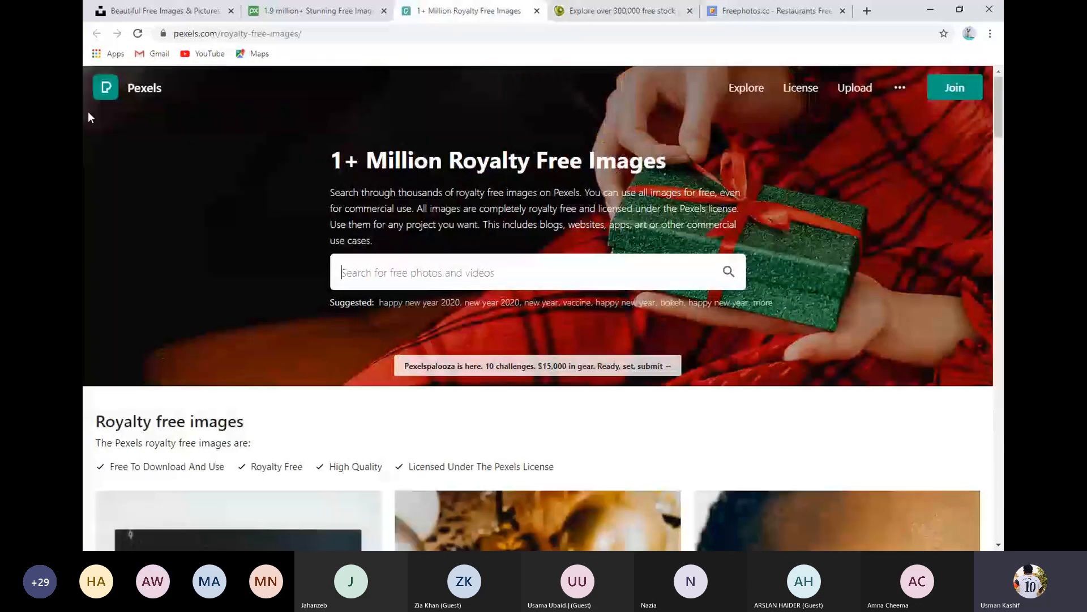
{"action": "scroll", "coordinate": [589, 189], "scroll_direction": "down", "scroll_amount": 12}
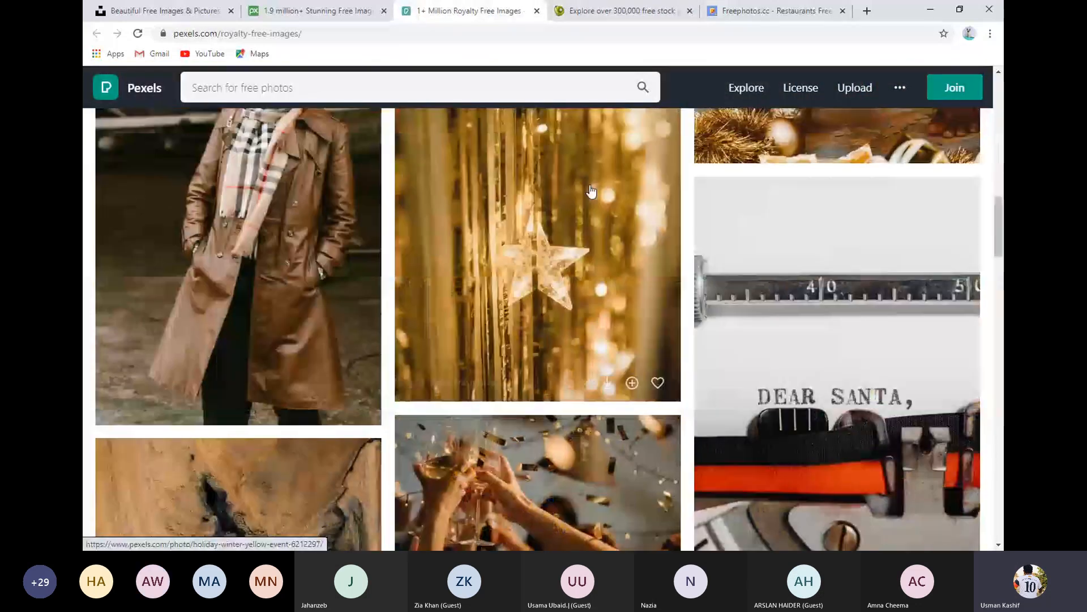
{"action": "scroll", "coordinate": [349, 187], "scroll_direction": "up", "scroll_amount": 3}
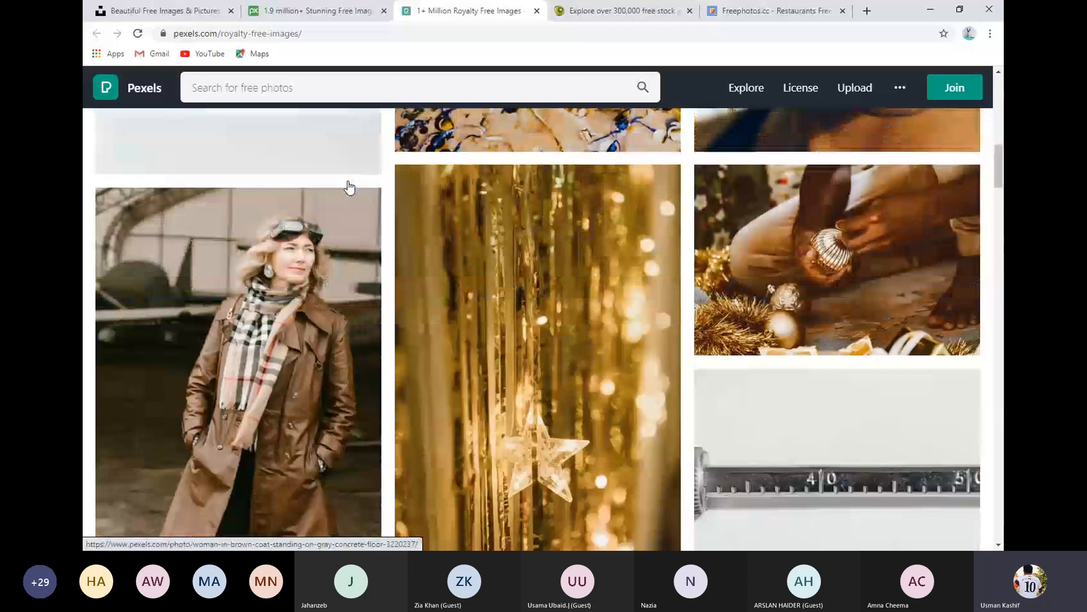
{"action": "scroll", "coordinate": [349, 187], "scroll_direction": "up", "scroll_amount": 6}
- Look through the stock images shown on the Pixabay home page
{"action": "key", "text": "ctrl+shift+Tab"}
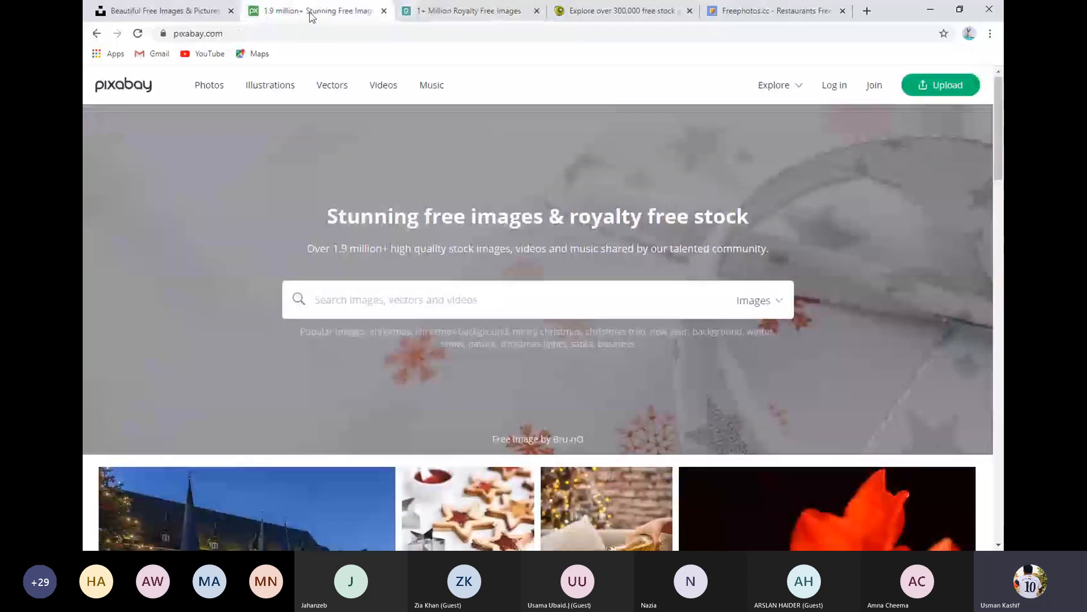
{"action": "scroll", "coordinate": [544, 208], "scroll_direction": "down", "scroll_amount": 7}
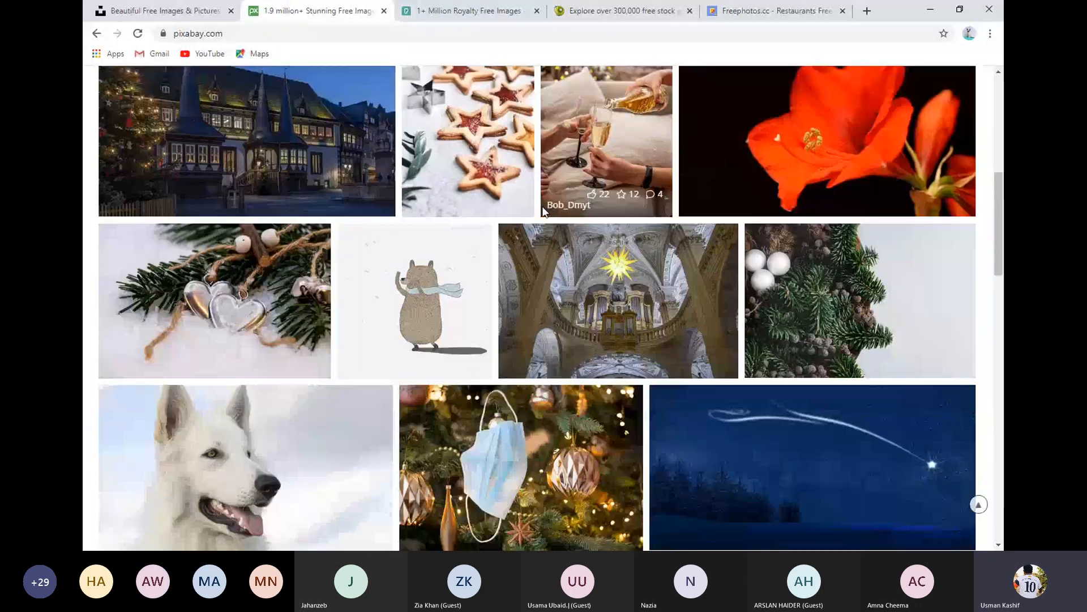
{"action": "scroll", "coordinate": [542, 211], "scroll_direction": "down", "scroll_amount": 20}
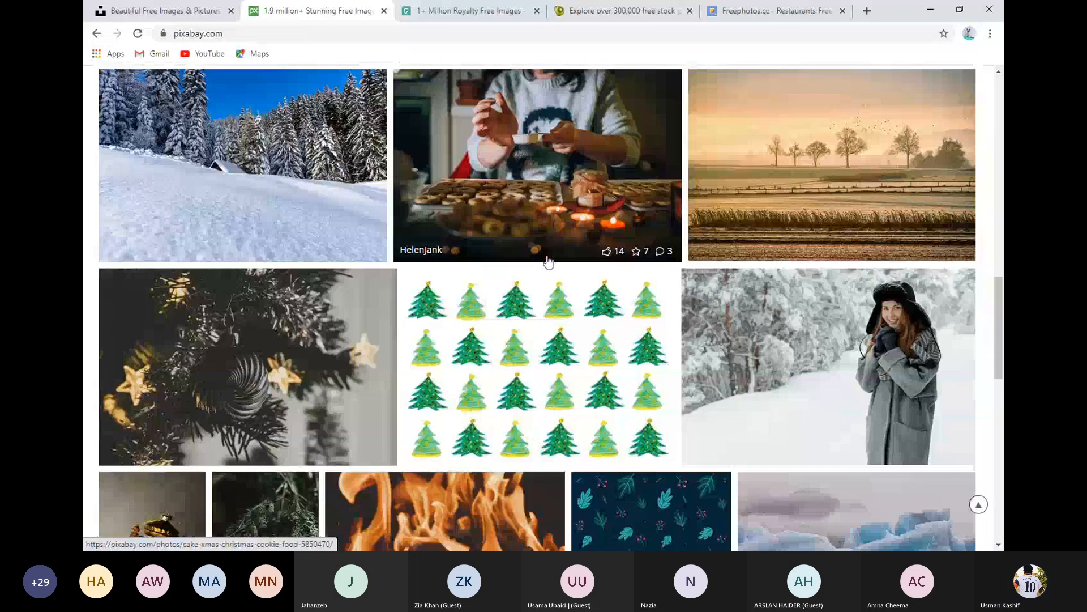
{"action": "scroll", "coordinate": [647, 276], "scroll_direction": "up", "scroll_amount": 6}
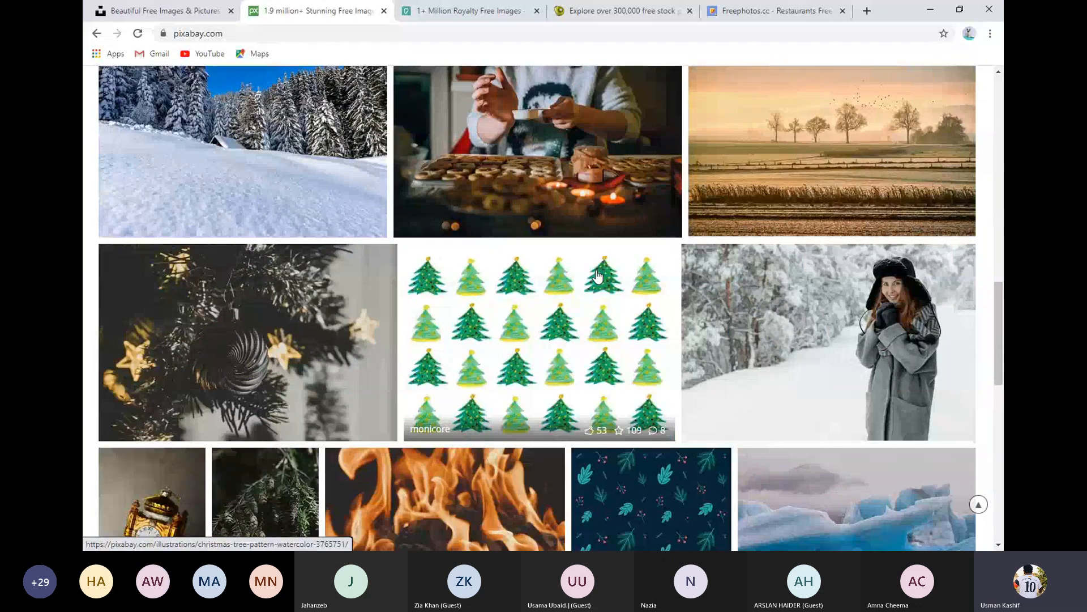
- Look through the Editorial photos on Unsplash and return to the beginning of the page
{"action": "key", "text": "ctrl+shift+Tab"}
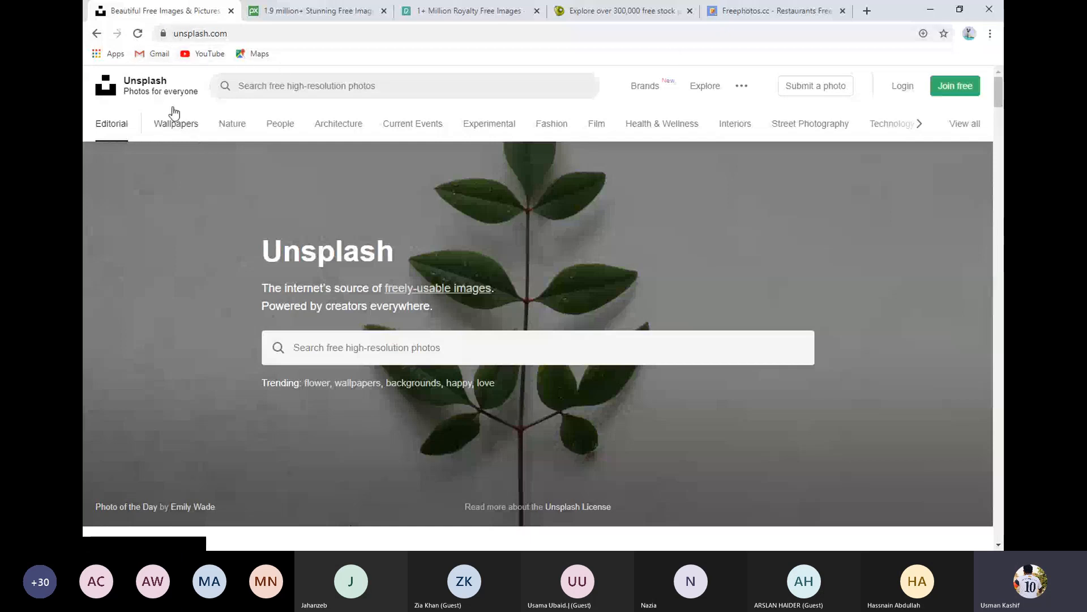
{"action": "scroll", "coordinate": [352, 248], "scroll_direction": "down", "scroll_amount": 10}
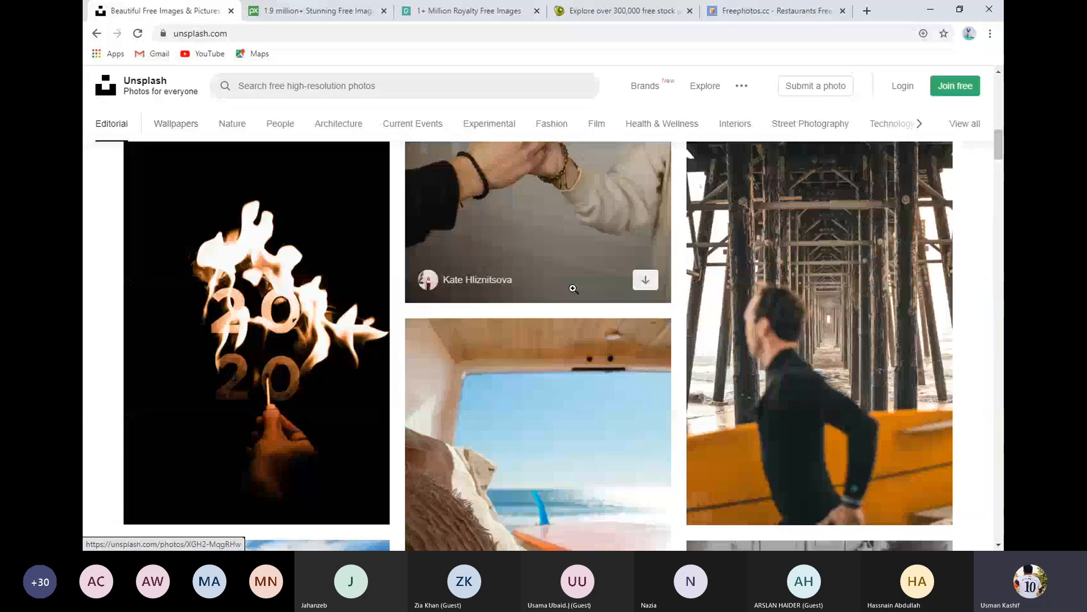
{"action": "scroll", "coordinate": [555, 288], "scroll_direction": "down", "scroll_amount": 5}
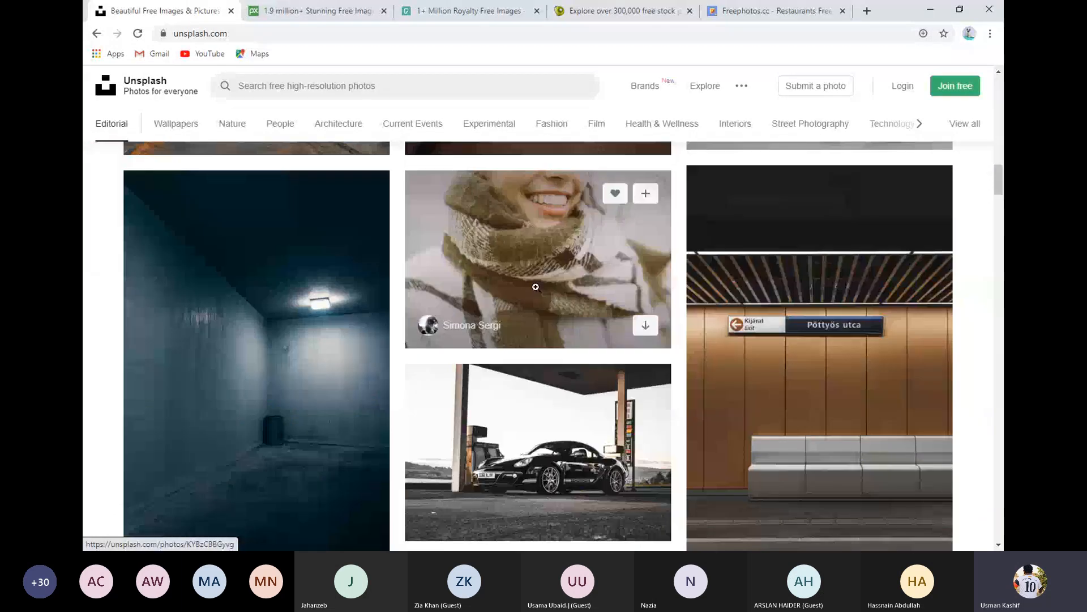
{"action": "scroll", "coordinate": [536, 288], "scroll_direction": "down", "scroll_amount": 5}
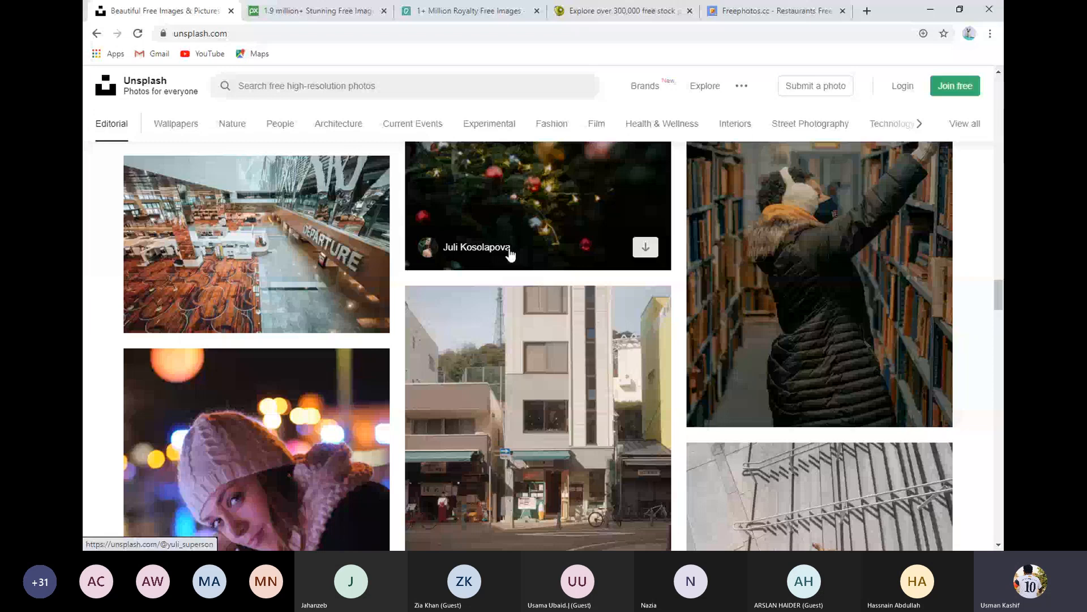
{"action": "scroll", "coordinate": [510, 252], "scroll_direction": "up", "scroll_amount": 10}
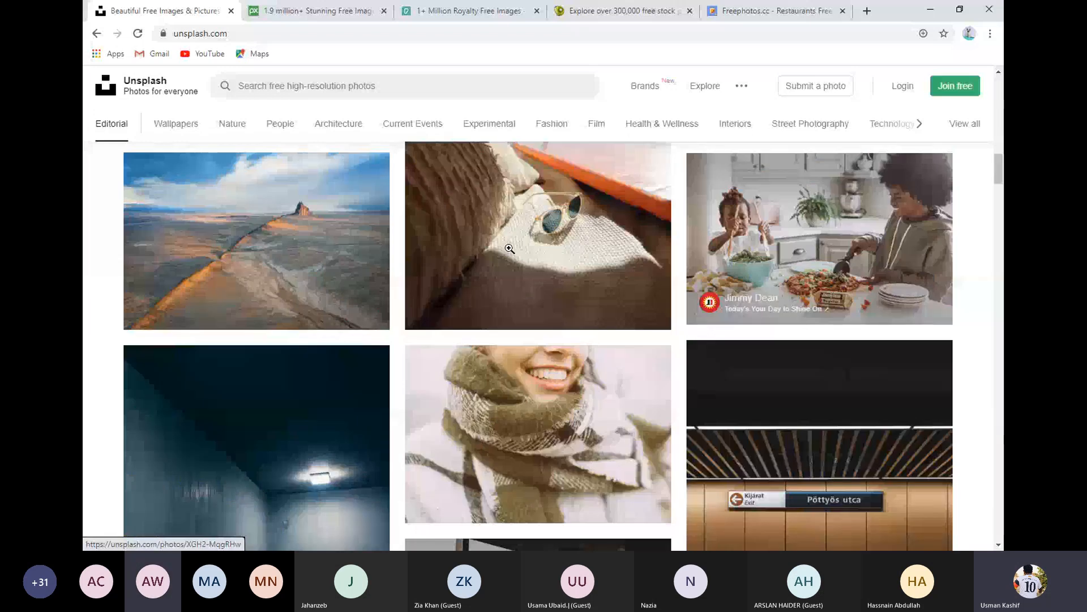
{"action": "scroll", "coordinate": [509, 249], "scroll_direction": "up", "scroll_amount": 5}
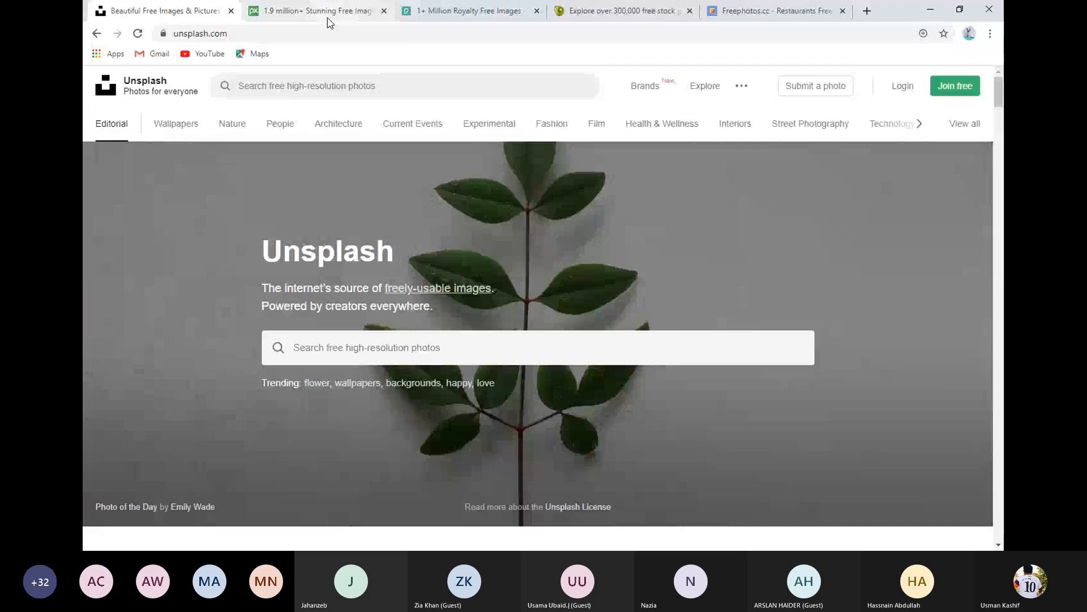
- Revisit the open Pexels, Unsplash and Pixabay pages, ending on the FreePhotos.cc restaurants collection
{"action": "left_click", "coordinate": [498, 17]}
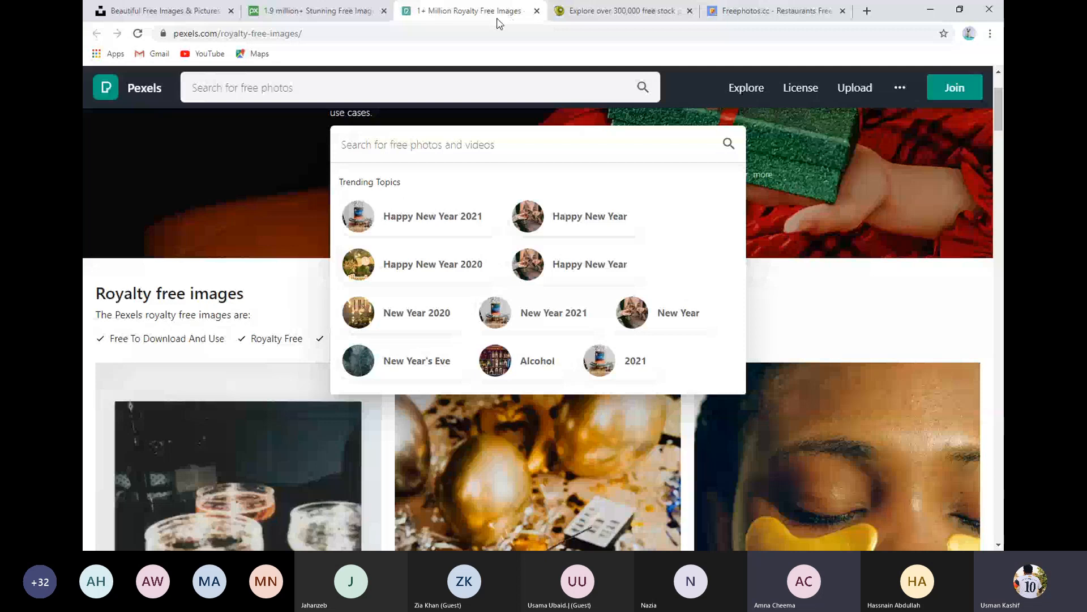
{"action": "left_click", "coordinate": [165, 10]}
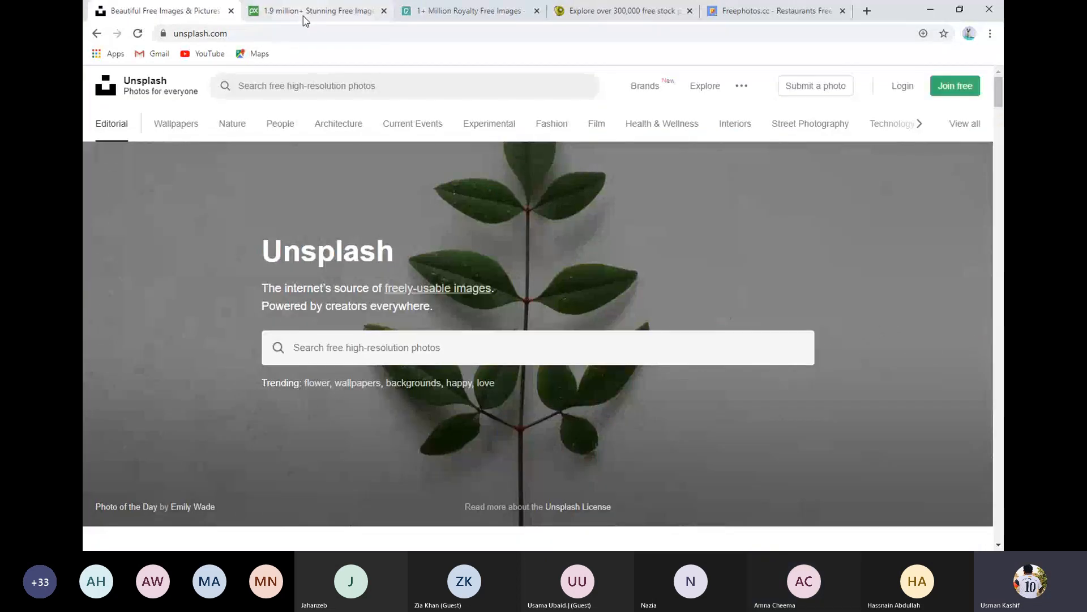
{"action": "left_click", "coordinate": [304, 17]}
{"action": "left_click", "coordinate": [453, 16]}
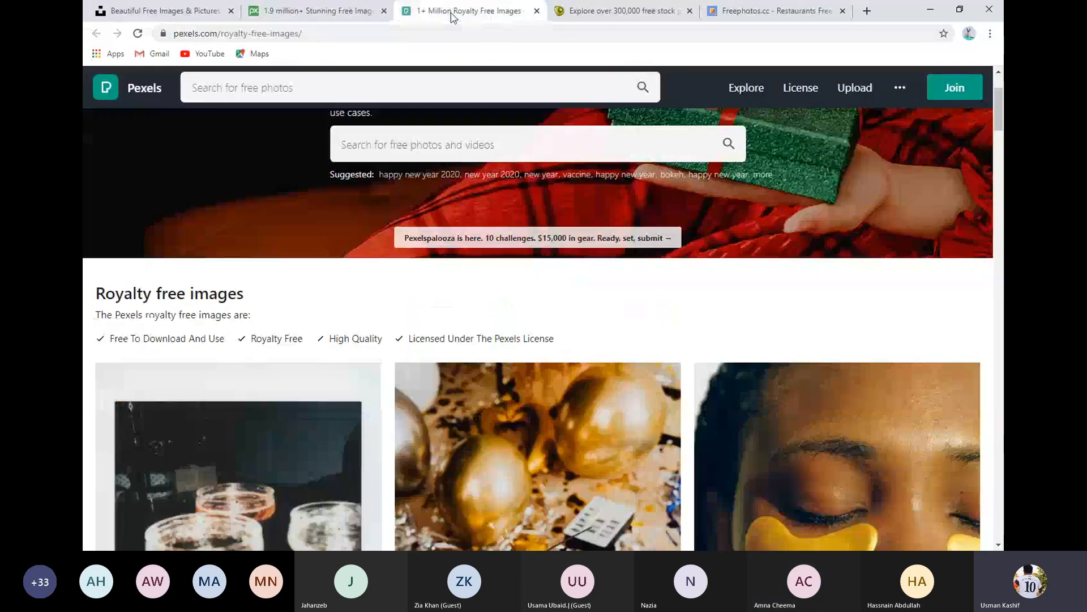
{"action": "left_click", "coordinate": [774, 17]}
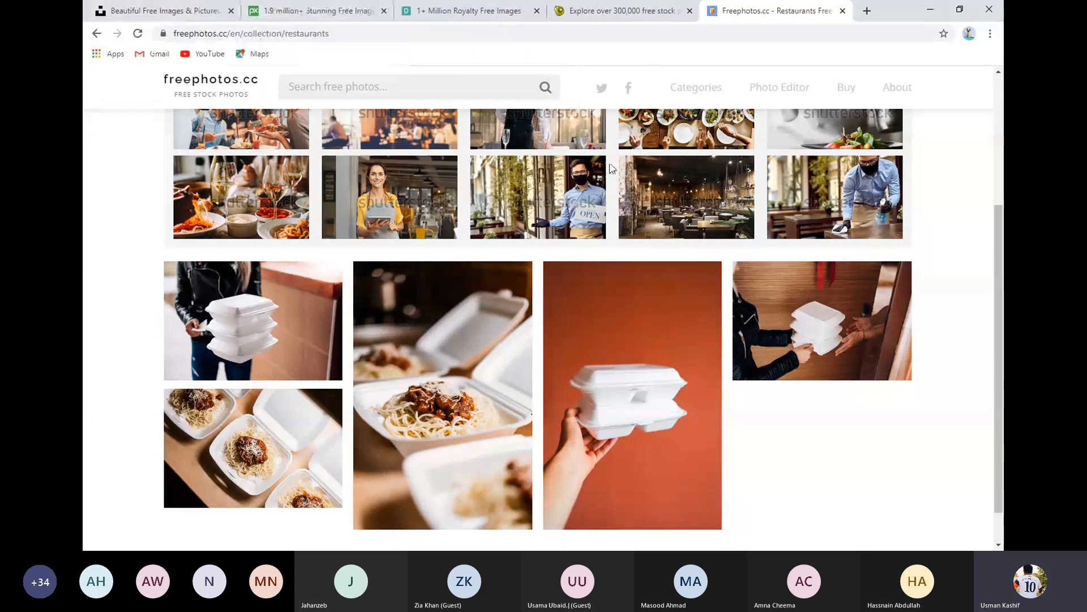
- Switch to Photoshop and draw a wide rectangular marquee selection across the upper half of the white canvas
{"action": "left_click", "coordinate": [184, 561]}
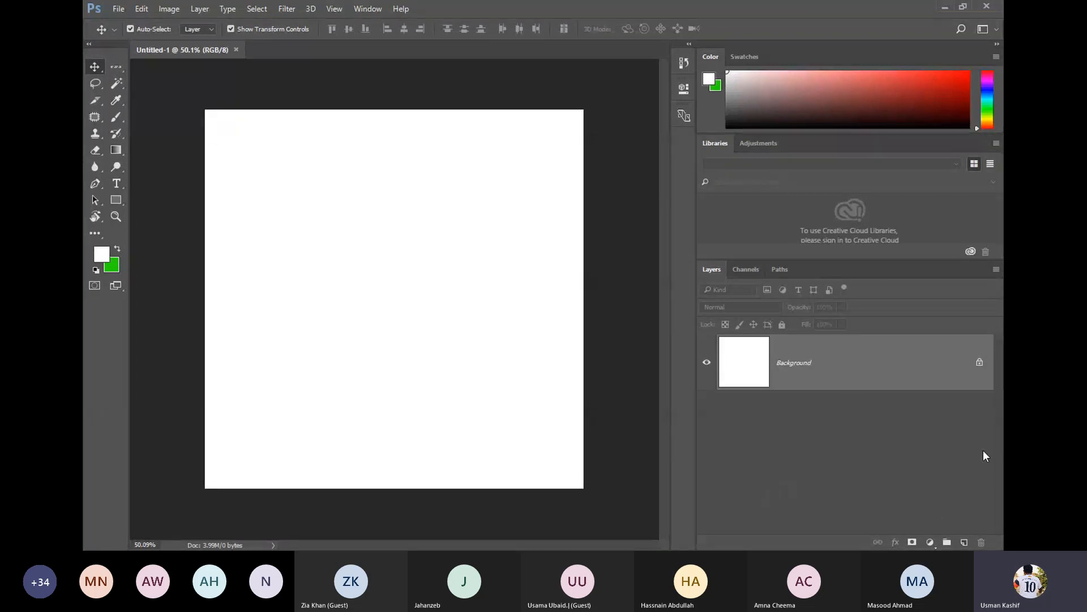
{"action": "right_click", "coordinate": [120, 63]}
{"action": "left_click", "coordinate": [154, 67]}
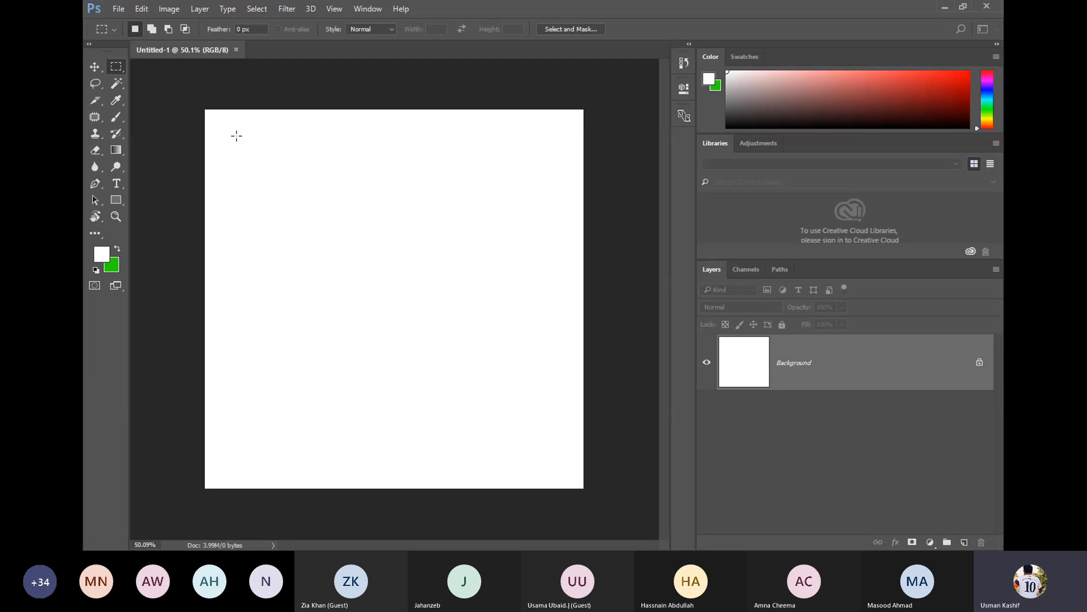
{"action": "left_click_drag", "start_coordinate": [236, 136], "coordinate": [557, 299]}
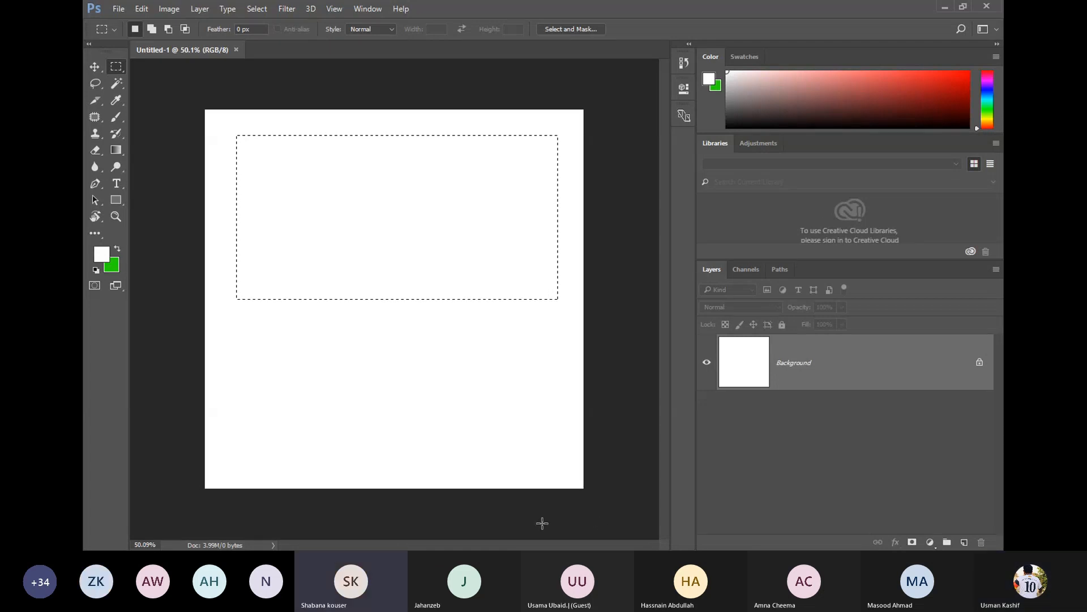
- Deselect the wide rectangular selection on the white canvas
{"action": "key", "text": "ctrl+d"}
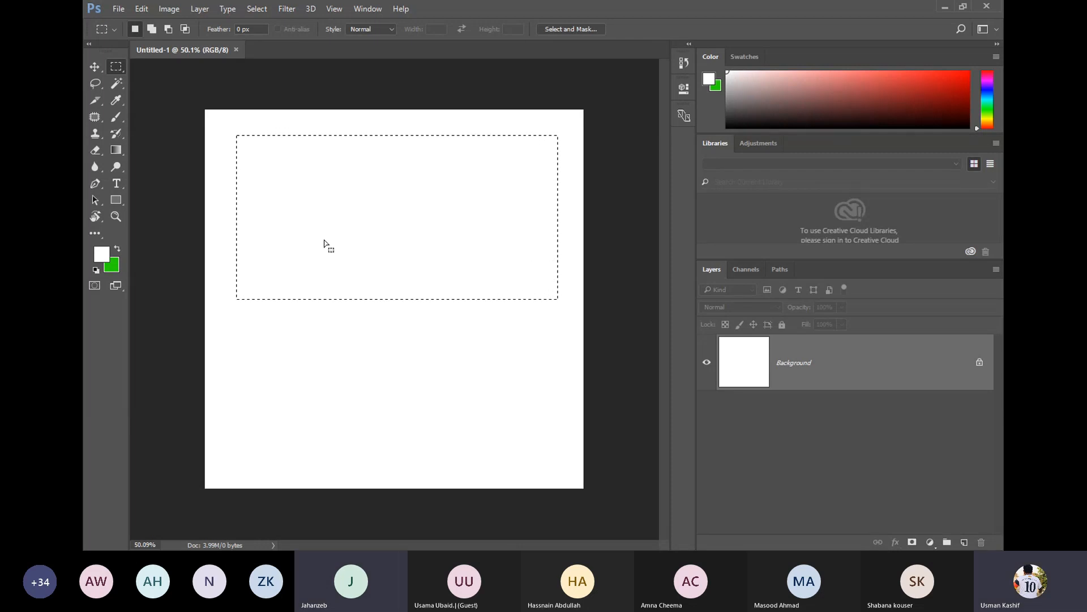
{"action": "left_click", "coordinate": [349, 309]}
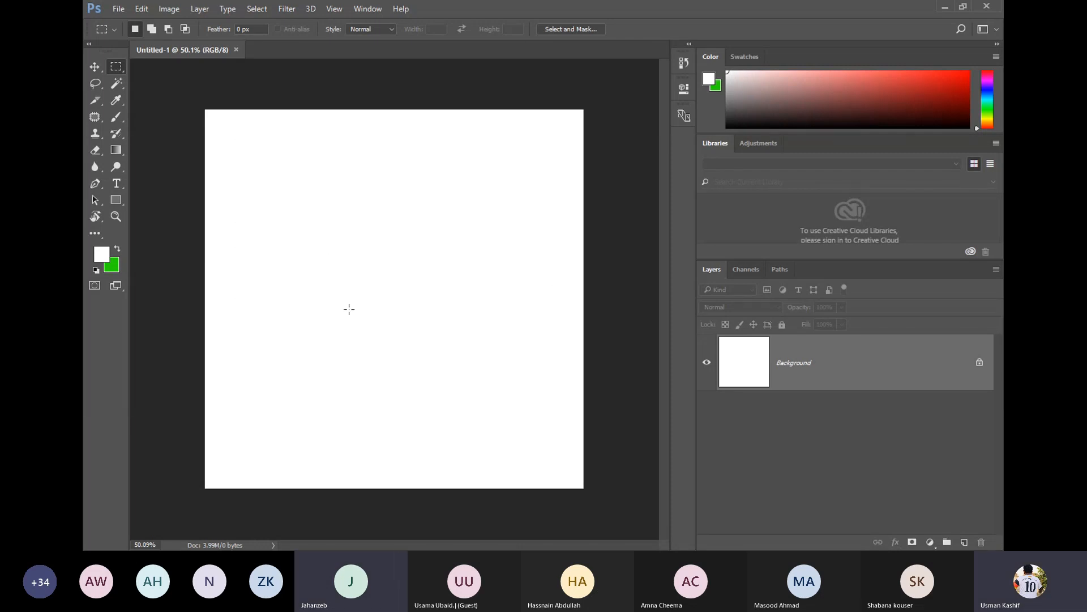
{"action": "left_click", "coordinate": [946, 8]}
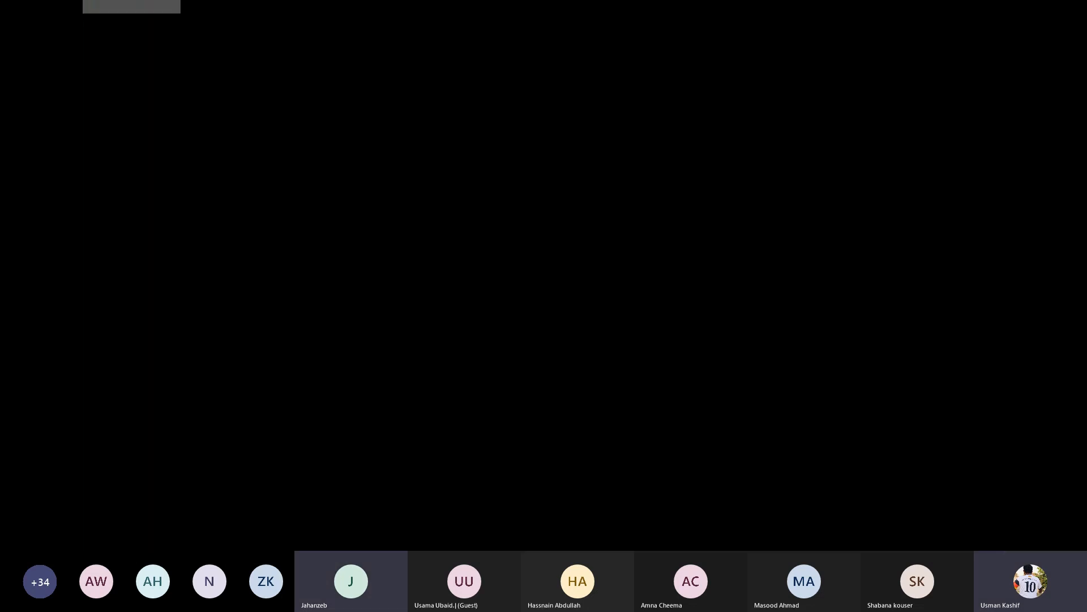
{"action": "left_click", "coordinate": [277, 550]}
- Draw a wide rectangular marquee across the canvas's lower half and move the selection up into the upper half
{"action": "left_click_drag", "start_coordinate": [241, 128], "coordinate": [525, 319]}
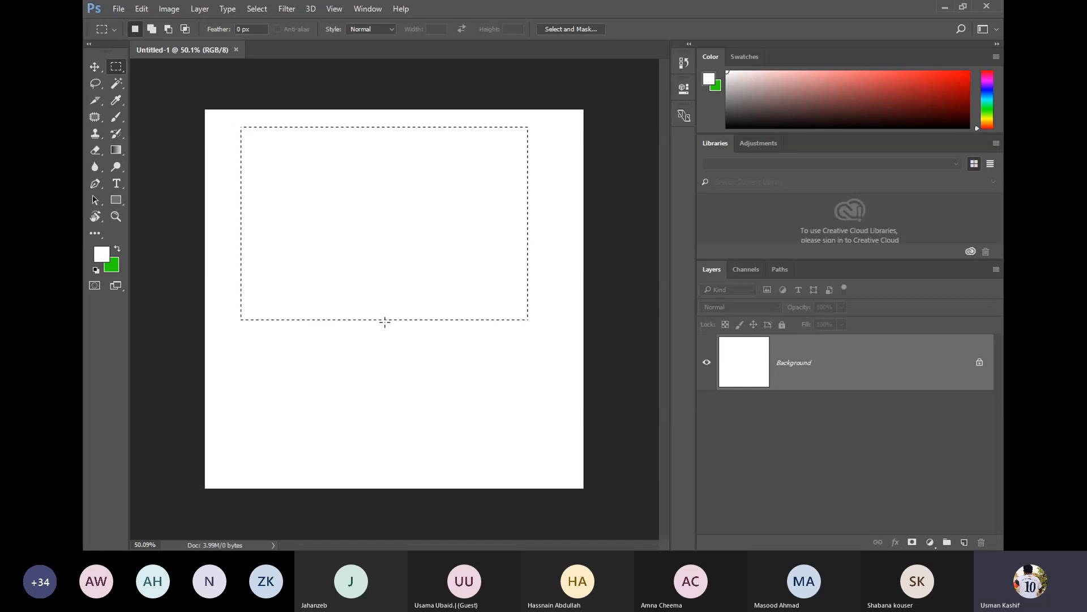
{"action": "left_click_drag", "start_coordinate": [245, 335], "coordinate": [543, 484]}
{"action": "left_click_drag", "start_coordinate": [485, 388], "coordinate": [478, 226]}
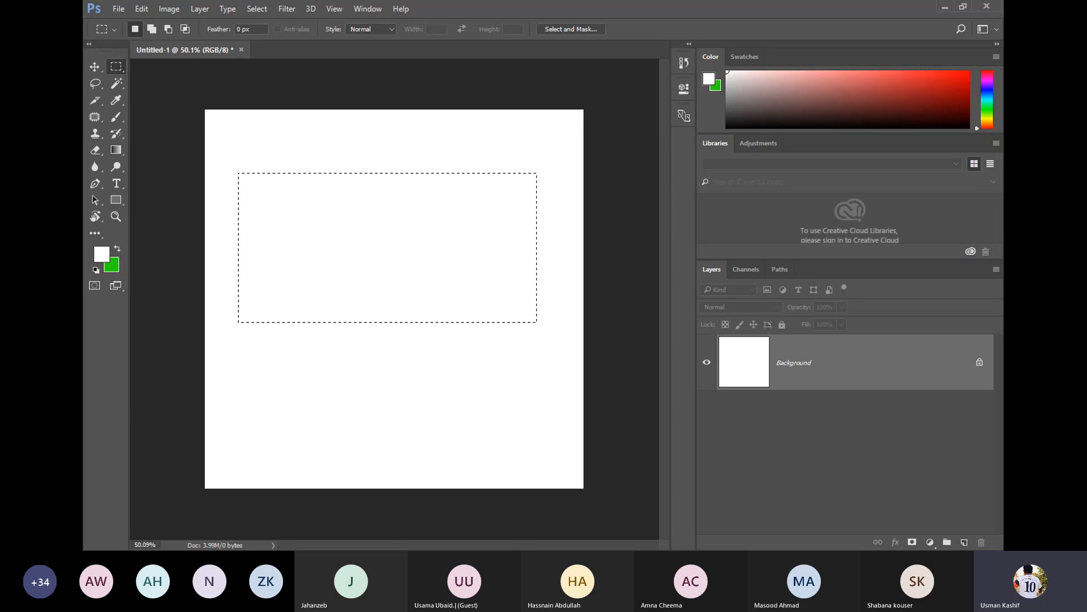
- Drop the wide rectangular selection, restore it with Reselect and fill it with the green background colour
{"action": "key", "text": "ctrl+d"}
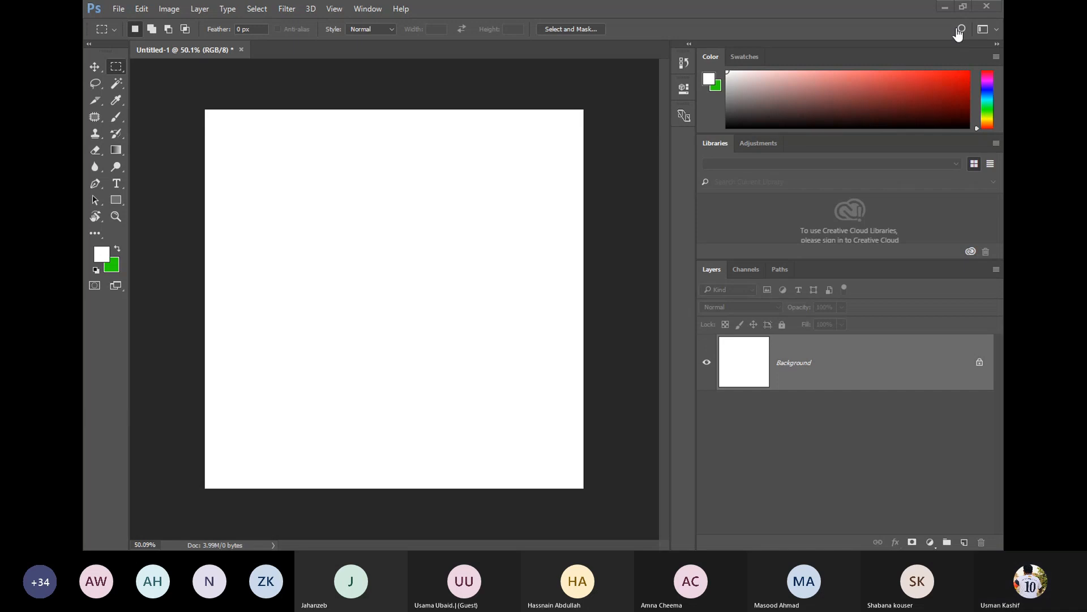
{"action": "key", "text": "ctrl+shift+d"}
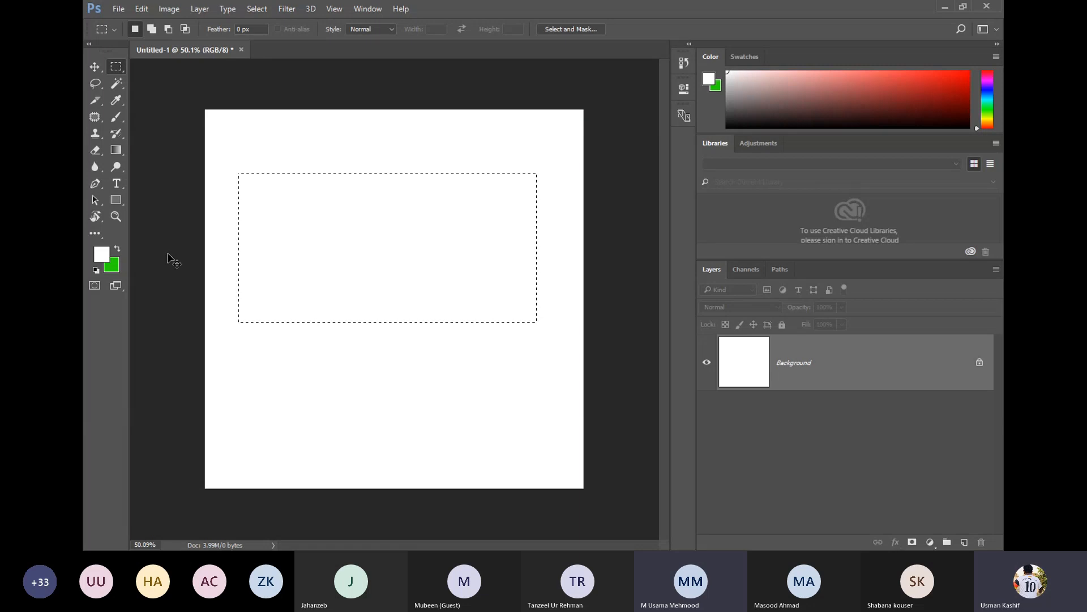
{"action": "key", "text": "ctrl+BackSpace"}
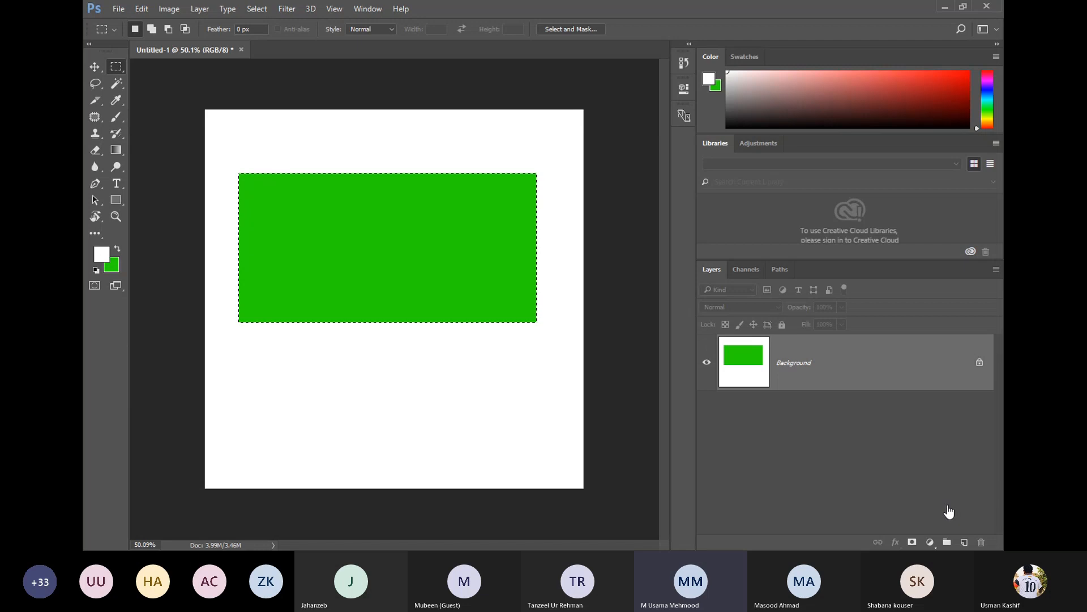
- Deselect the green rectangle, reselect it and clear the selection once more
{"action": "key", "text": "ctrl+d"}
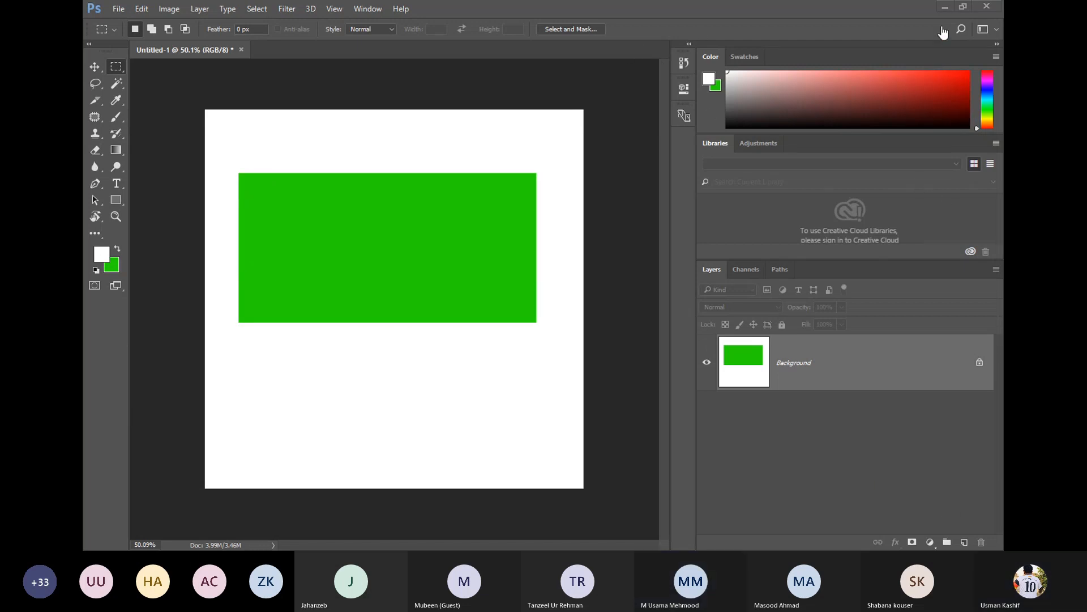
{"action": "key", "text": "ctrl+shift+d"}
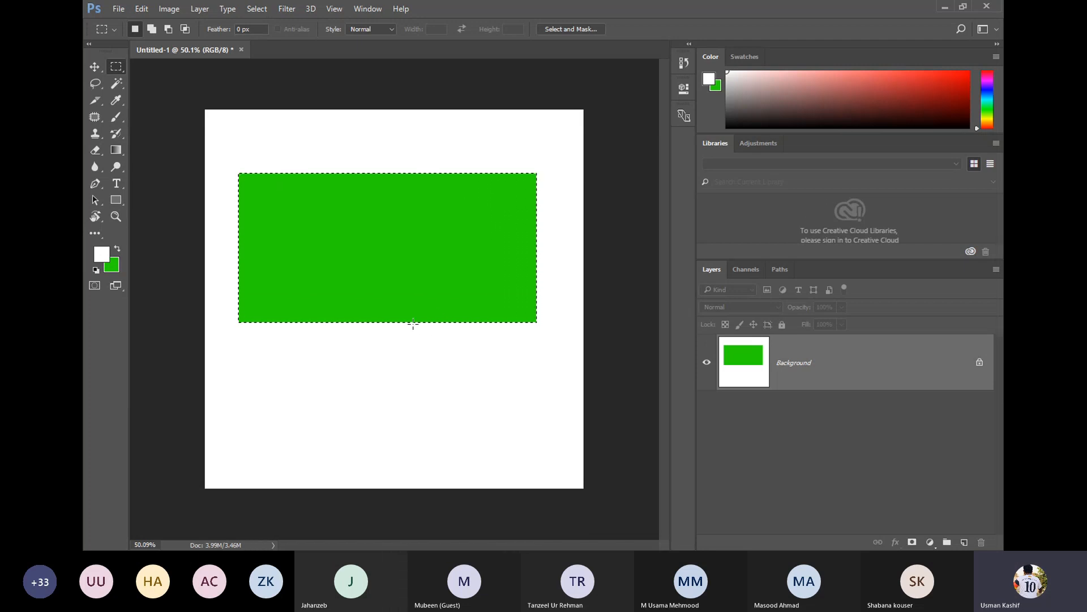
{"action": "right_click", "coordinate": [300, 249]}
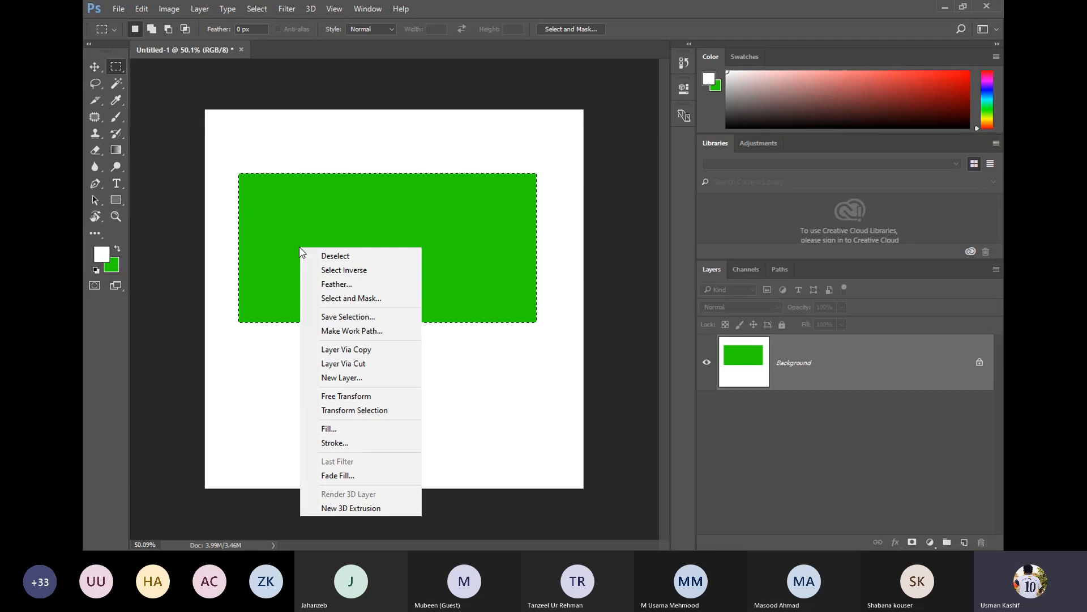
{"action": "left_click", "coordinate": [358, 259]}
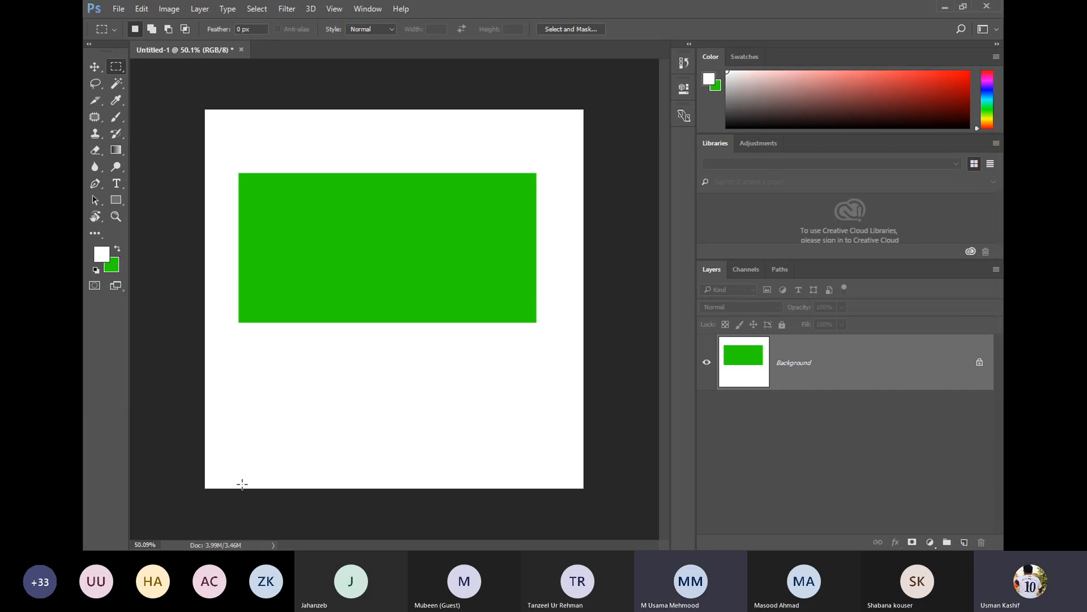
- Fill a thin full-width strip along the canvas's lower edge with a bright red foreground colour and deselect it
{"action": "left_click_drag", "start_coordinate": [205, 473], "coordinate": [584, 512]}
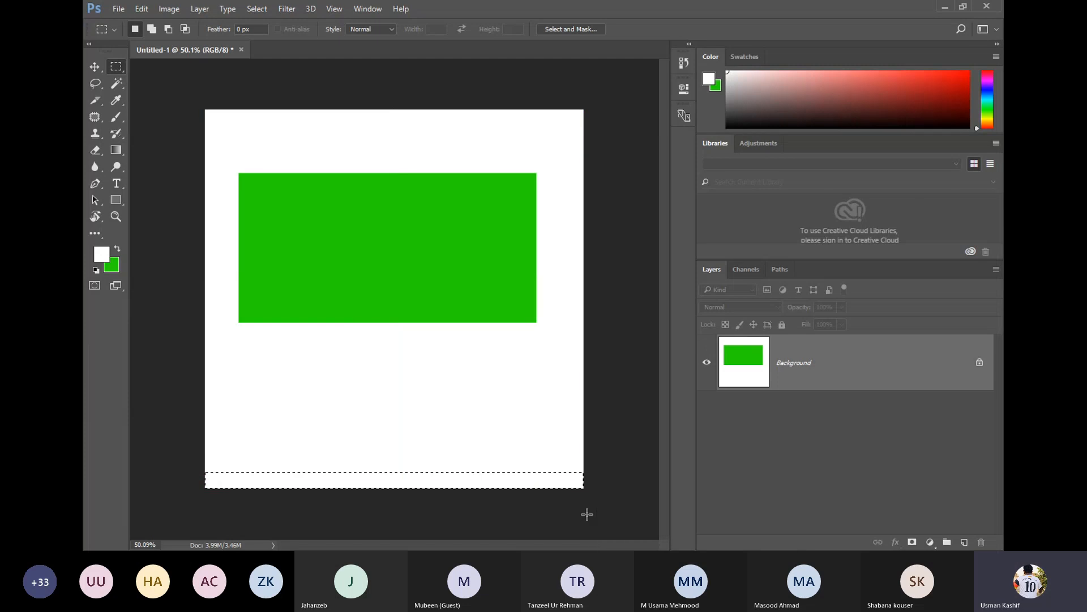
{"action": "left_click", "coordinate": [100, 260]}
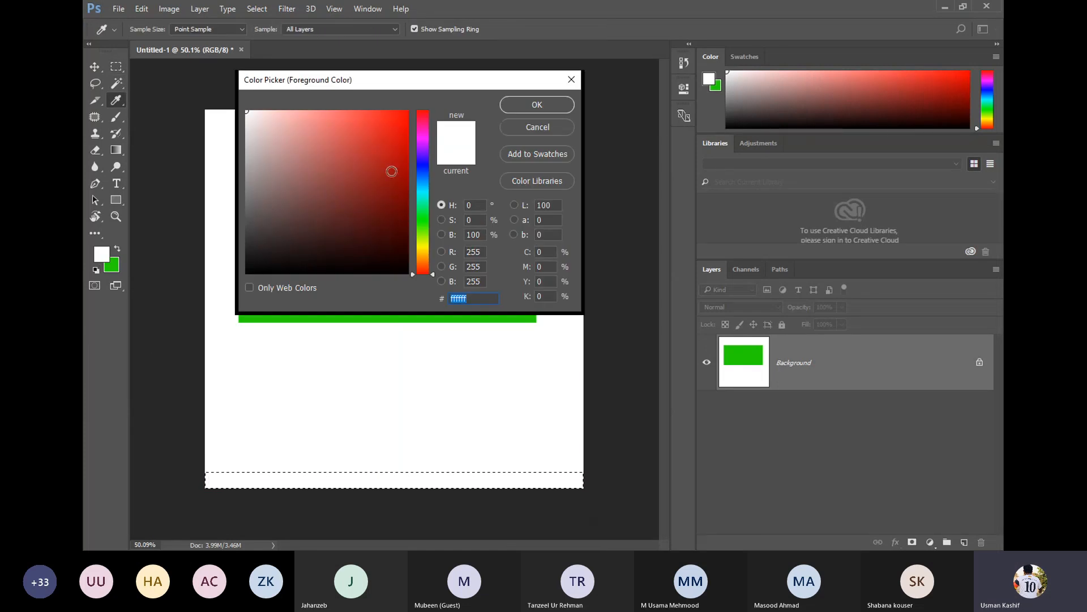
{"action": "left_click", "coordinate": [407, 122]}
{"action": "left_click", "coordinate": [537, 104]}
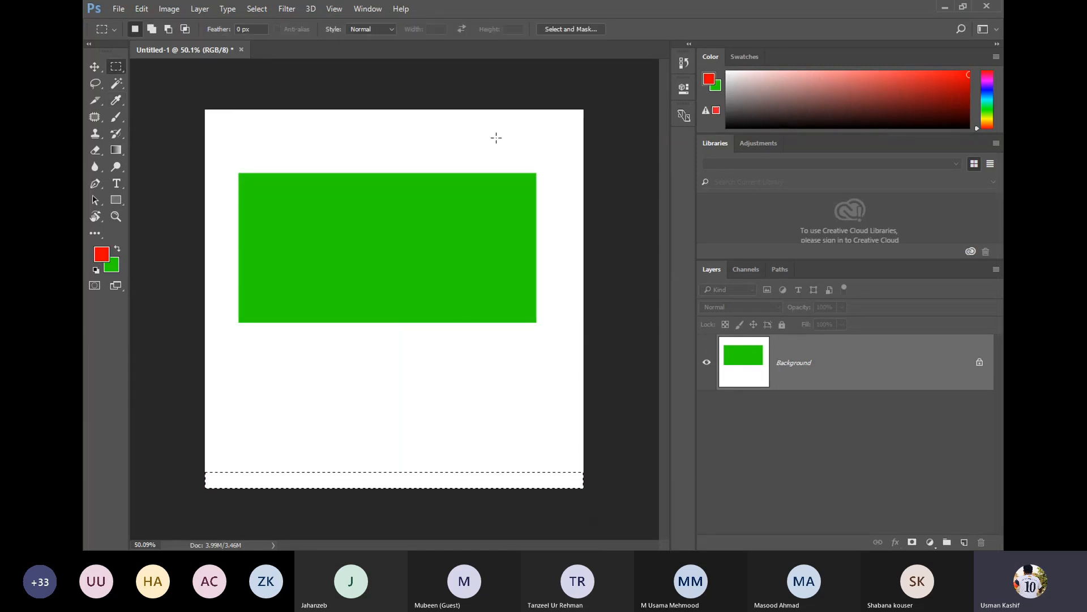
{"action": "key", "text": "alt+BackSpace"}
{"action": "key", "text": "ctrl+d"}
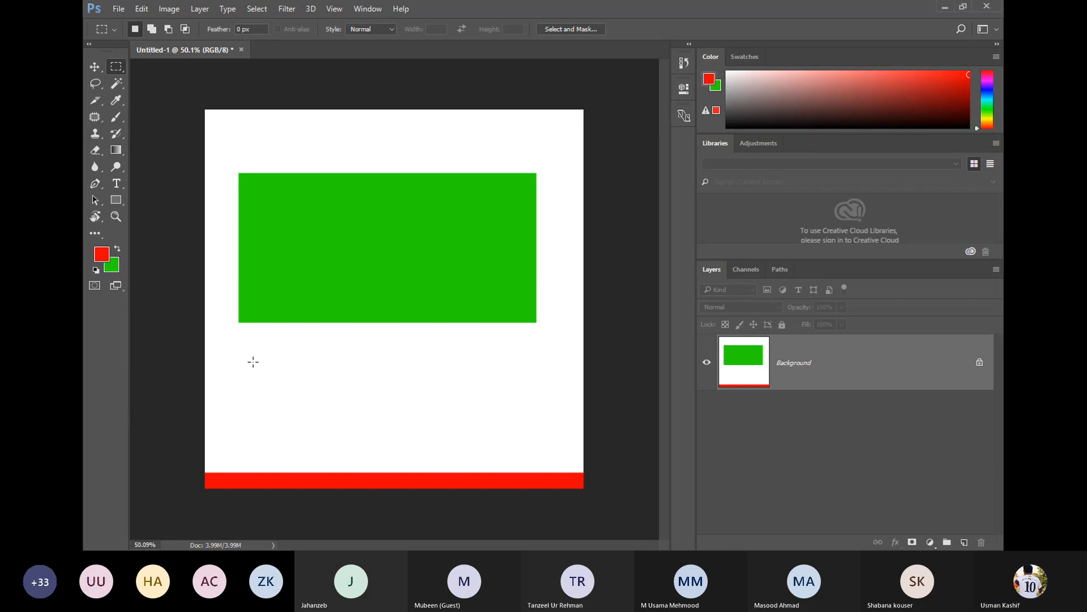
- Create three equal red rectangles in a row beneath the green one by filling and shifting the same marquee selection
{"action": "left_click_drag", "start_coordinate": [238, 333], "coordinate": [293, 406]}
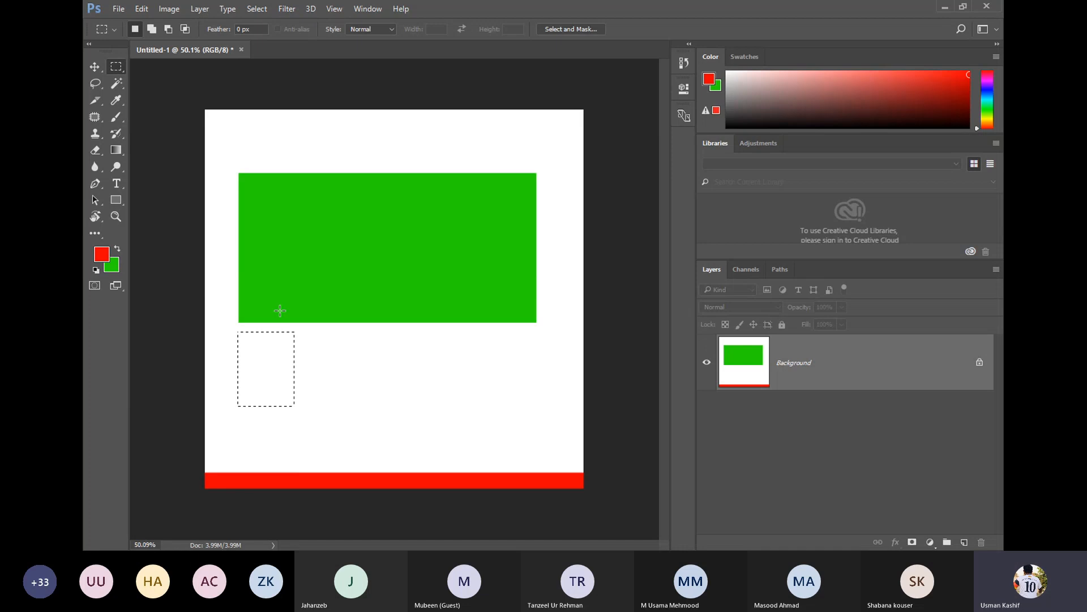
{"action": "key", "text": "alt+BackSpace"}
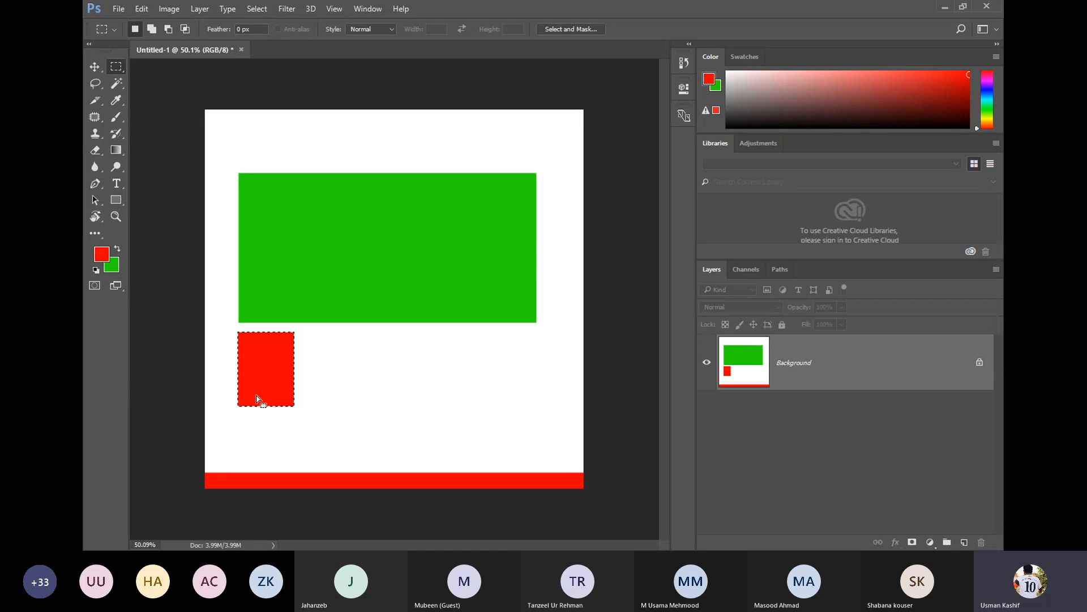
{"action": "left_click_drag", "start_coordinate": [264, 389], "coordinate": [389, 389]}
{"action": "key", "text": "alt+BackSpace"}
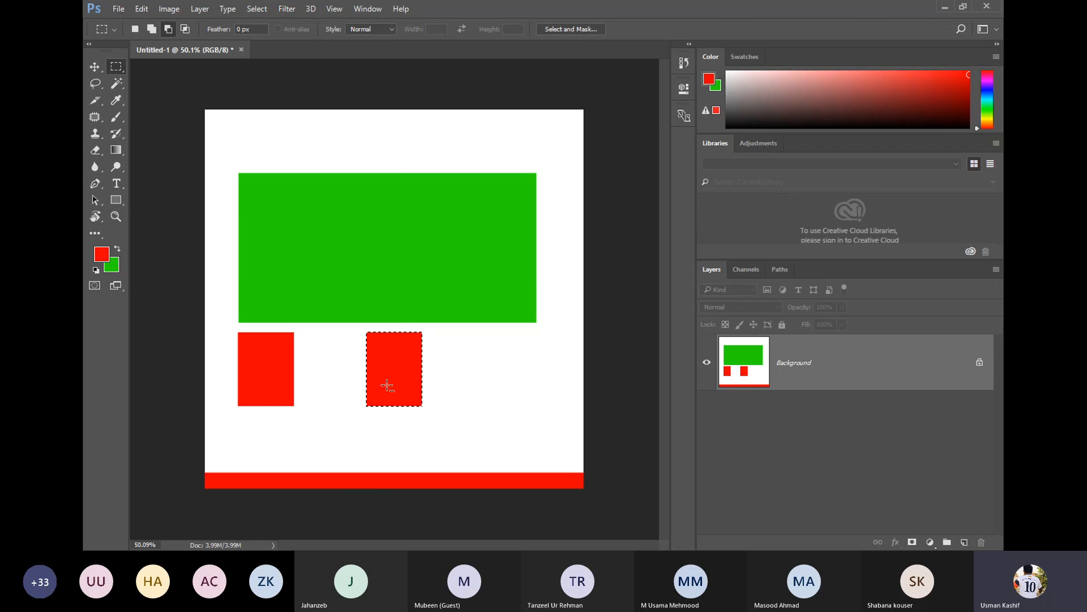
{"action": "left_click_drag", "start_coordinate": [397, 384], "coordinate": [508, 388]}
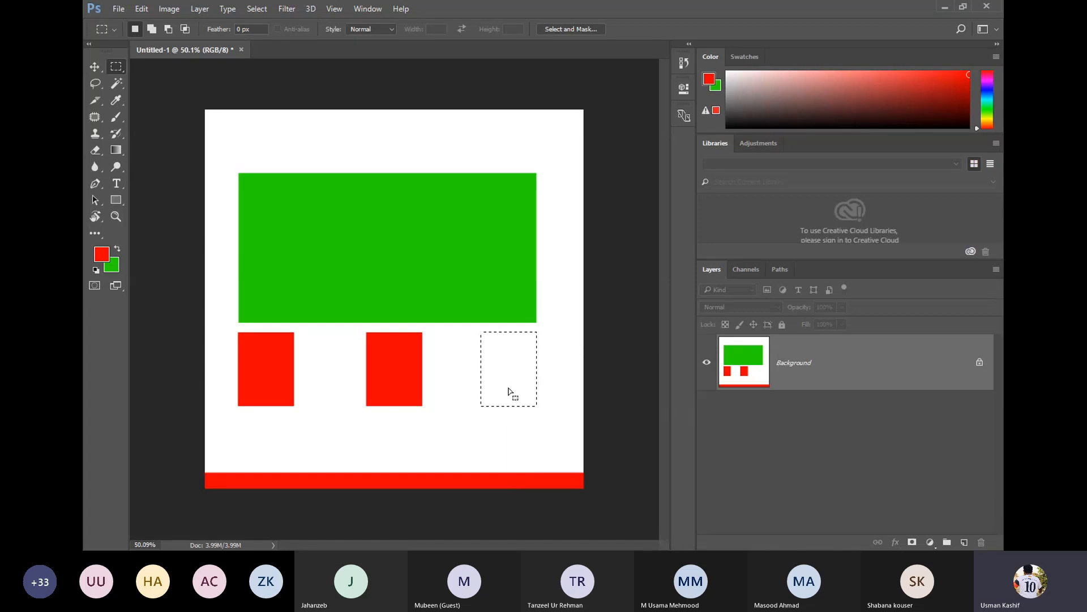
{"action": "key", "text": "alt+BackSpace"}
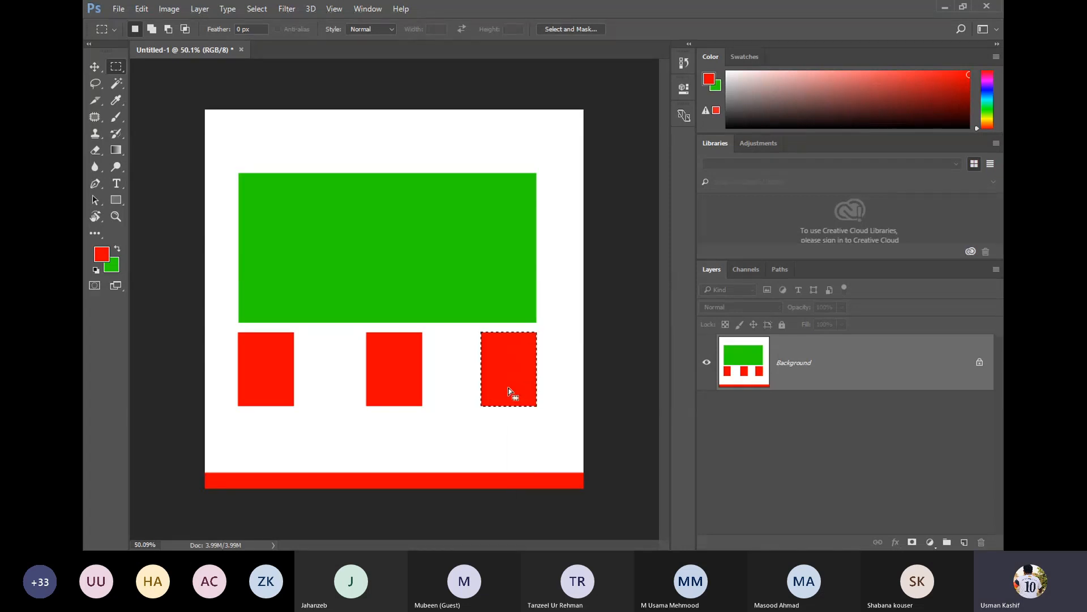
- Deselect the third red rectangle, restore its selection with Reselect and clear it again
{"action": "right_click", "coordinate": [510, 389]}
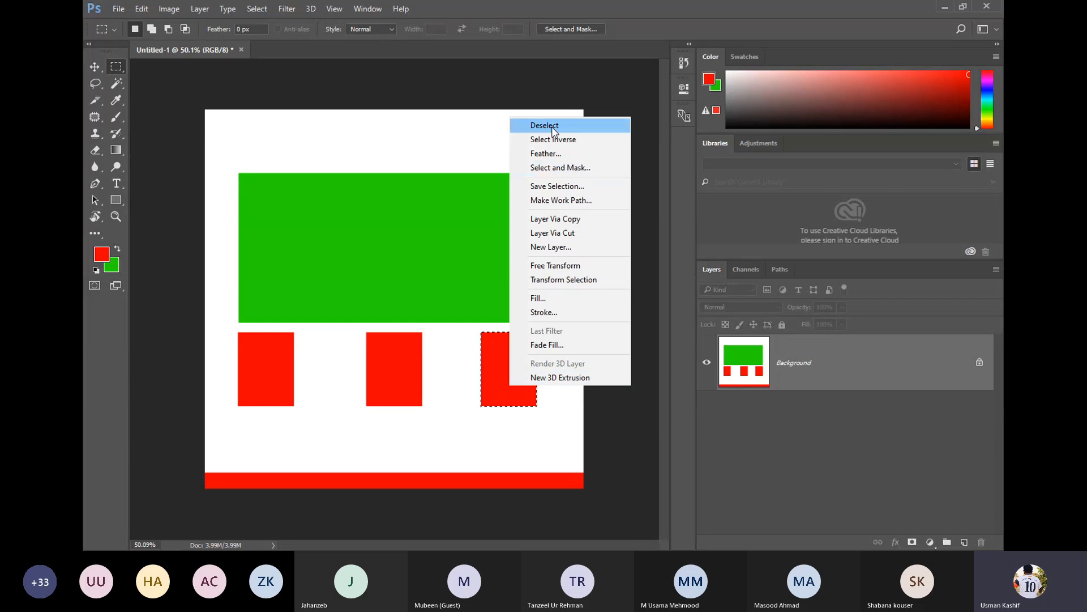
{"action": "left_click", "coordinate": [490, 383]}
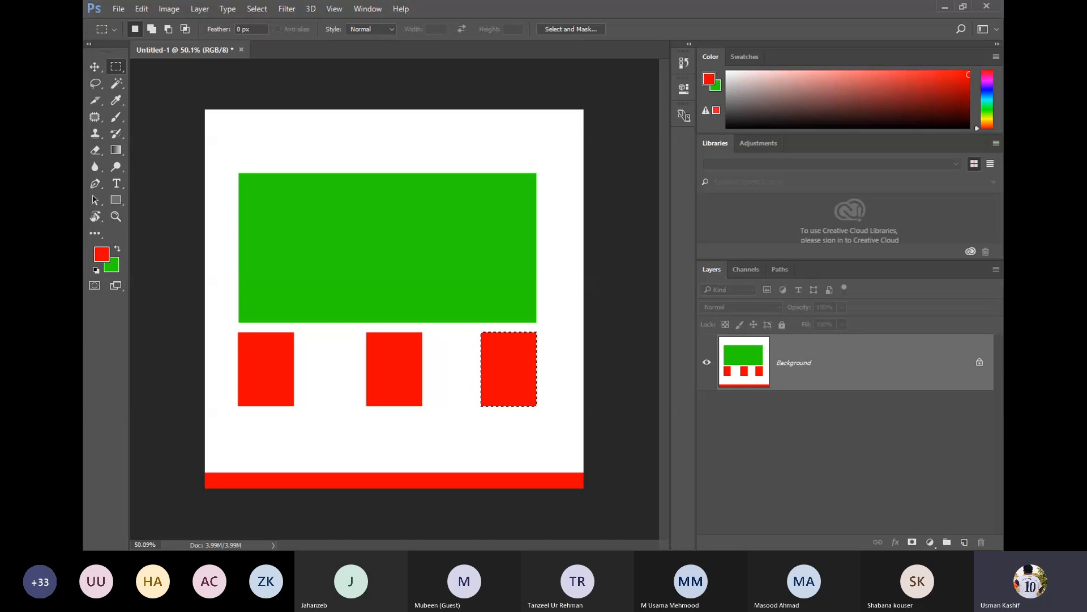
{"action": "key", "text": "ctrl+d"}
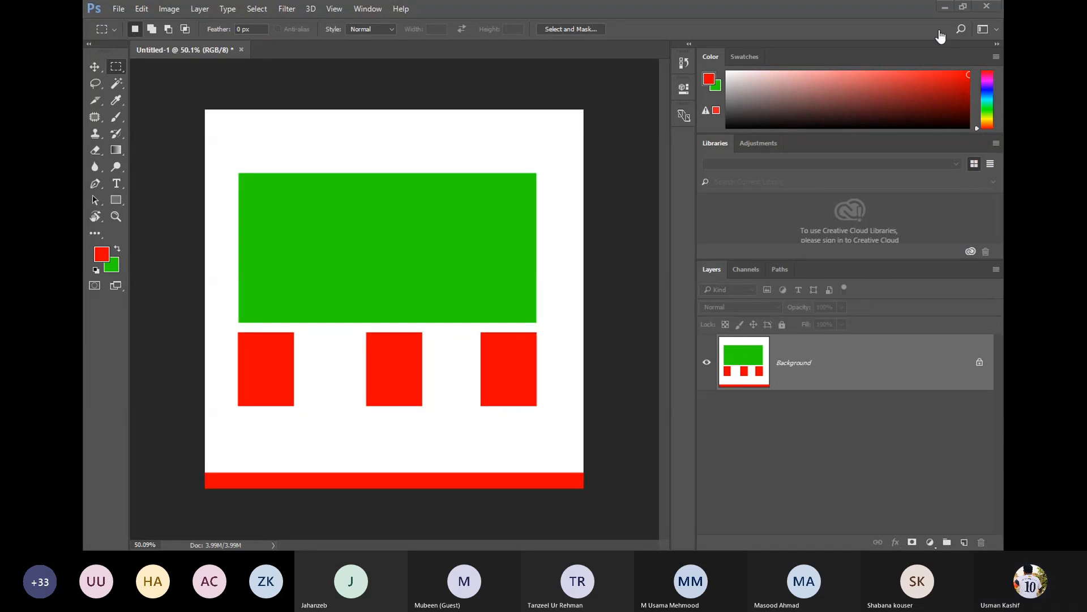
{"action": "key", "text": "ctrl+shift+d"}
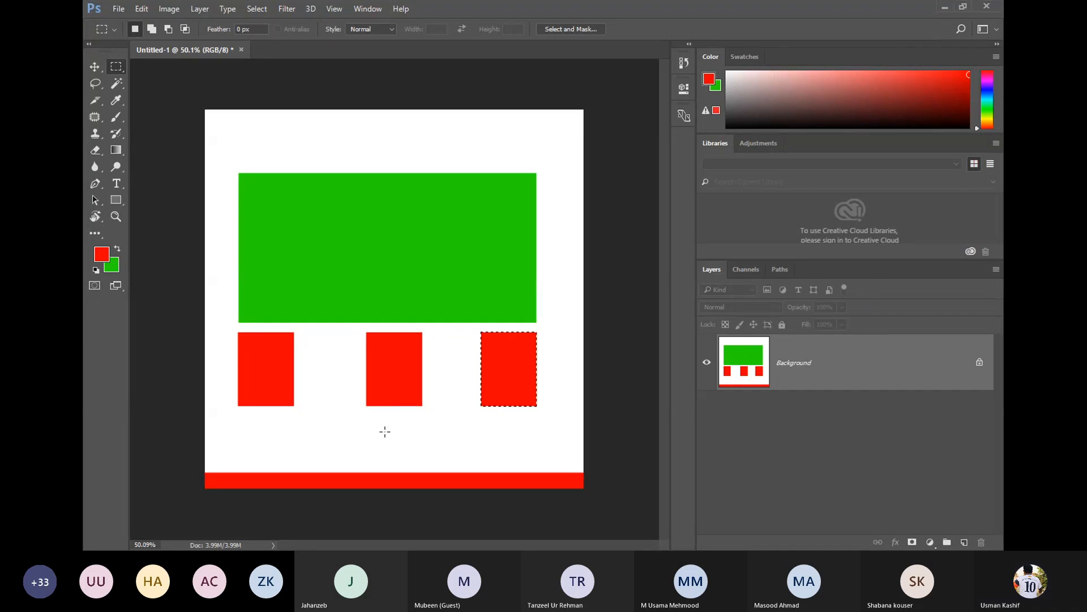
{"action": "right_click", "coordinate": [487, 368]}
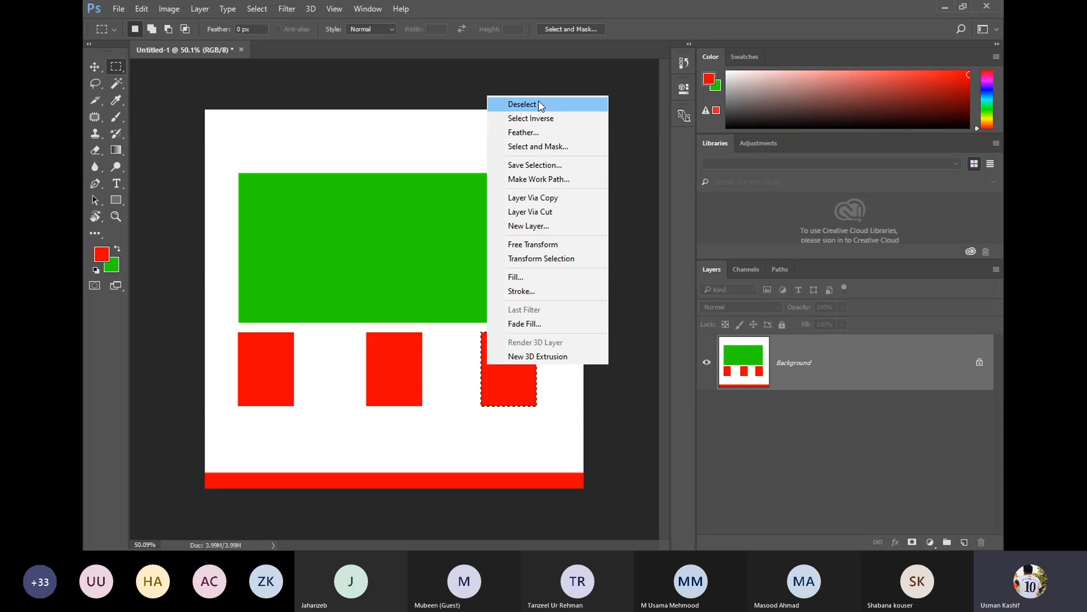
{"action": "left_click", "coordinate": [500, 391]}
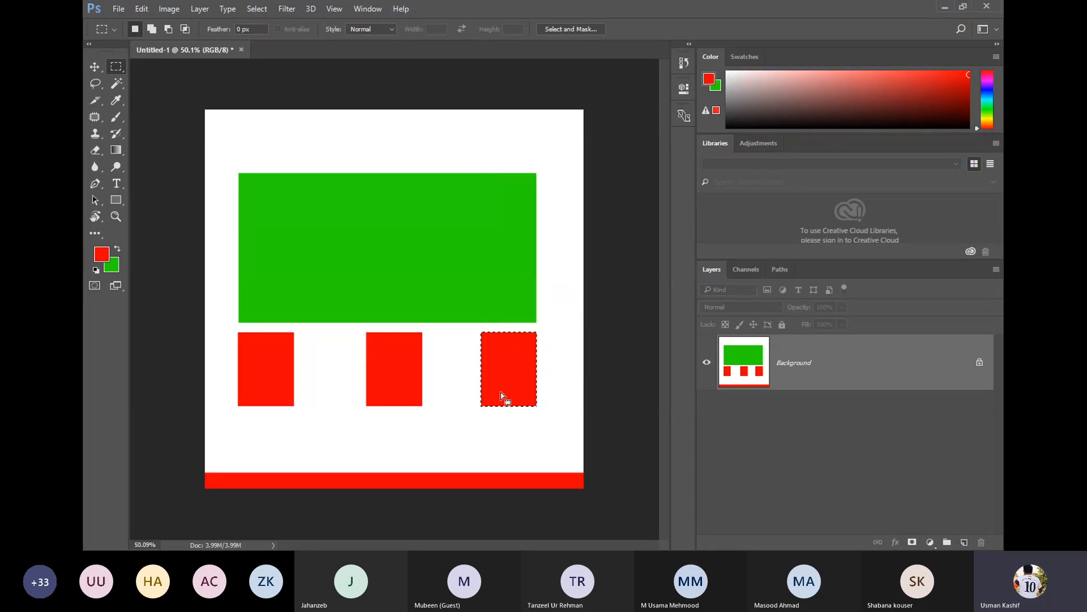
{"action": "left_click", "coordinate": [502, 394]}
- Reset the colours to default black and white and fill the whole Background layer with white
{"action": "left_click", "coordinate": [94, 67]}
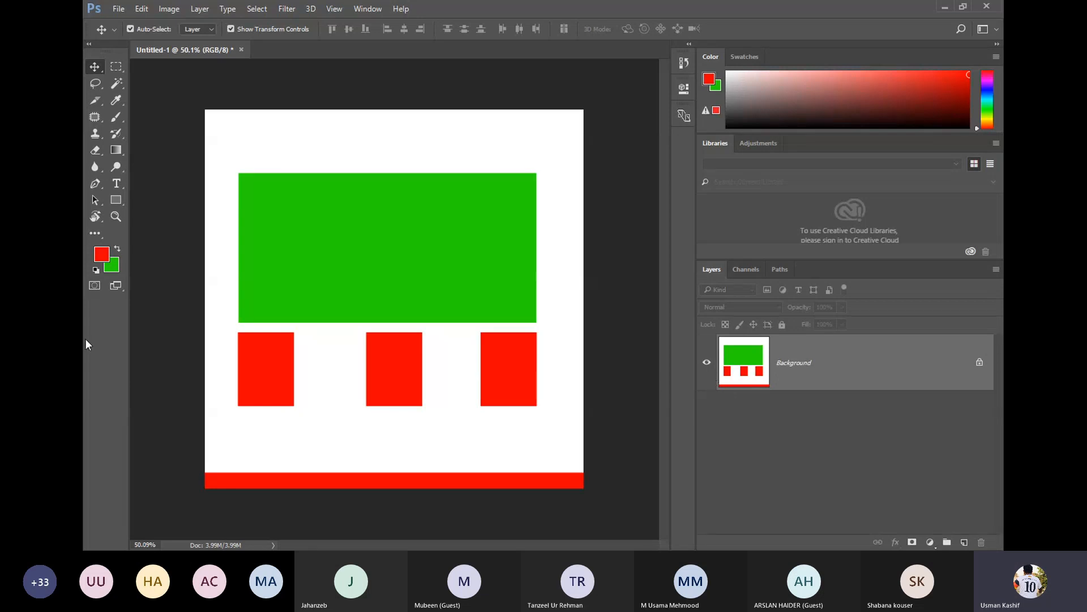
{"action": "left_click", "coordinate": [95, 270]}
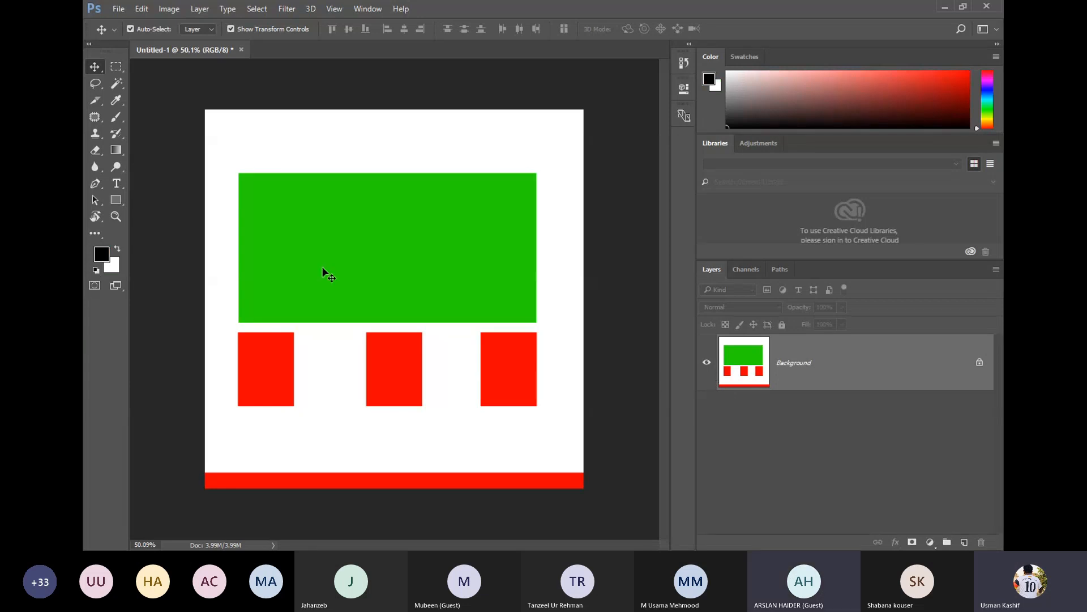
{"action": "key", "text": "ctrl+BackSpace"}
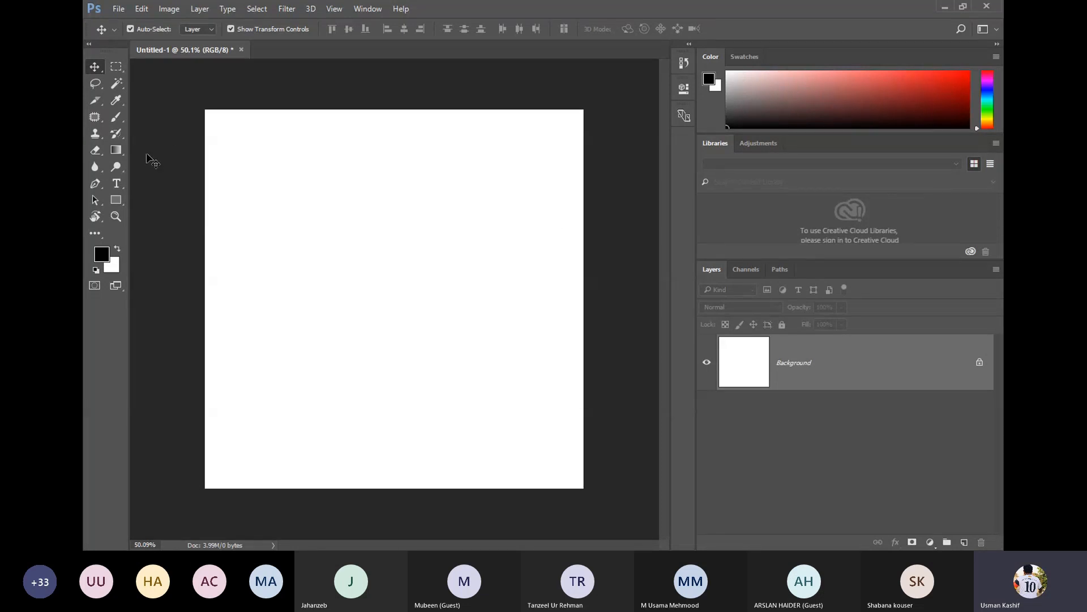
- Draw a full-width rectangular marquee over the upper part of the canvas and fill it with black
{"action": "left_click", "coordinate": [112, 68]}
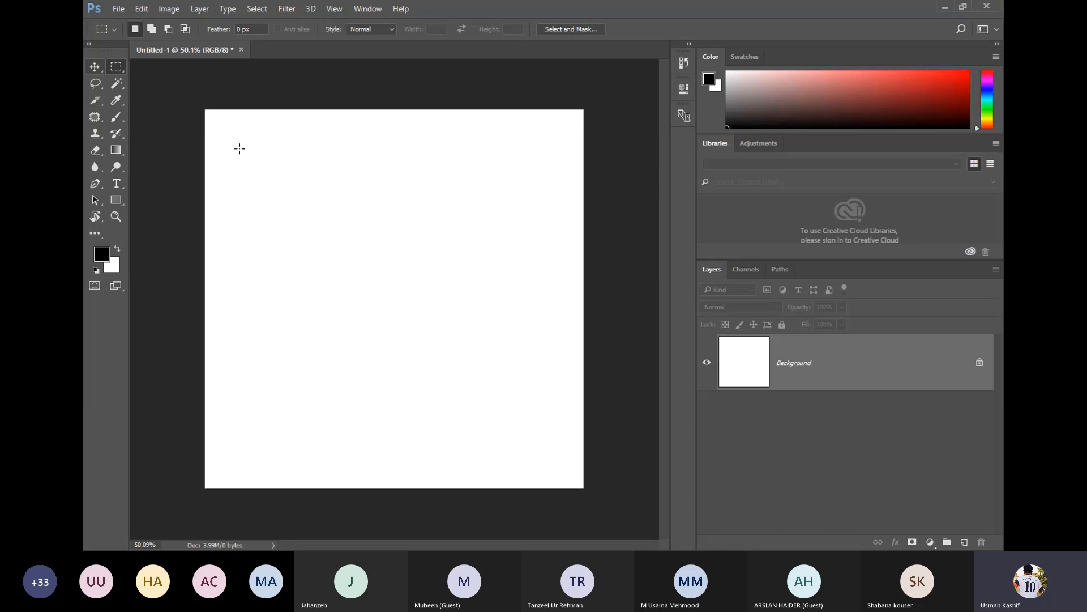
{"action": "left_click_drag", "start_coordinate": [206, 110], "coordinate": [584, 331]}
{"action": "key", "text": "alt+BackSpace"}
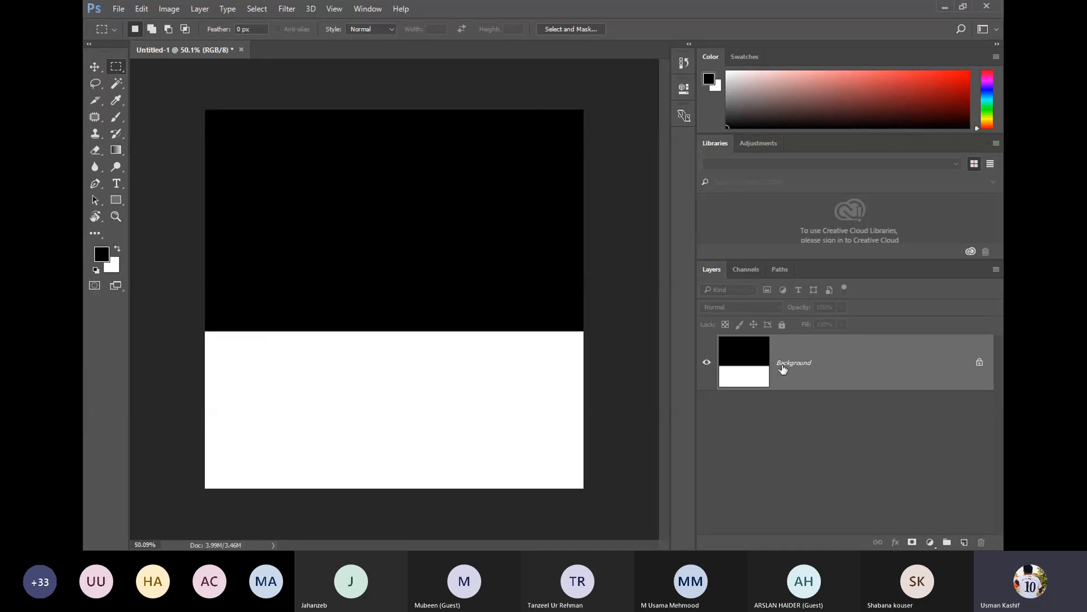
- Reselect the black area, fill it with the white background colour and deselect it
{"action": "key", "text": "ctrl+shift+d"}
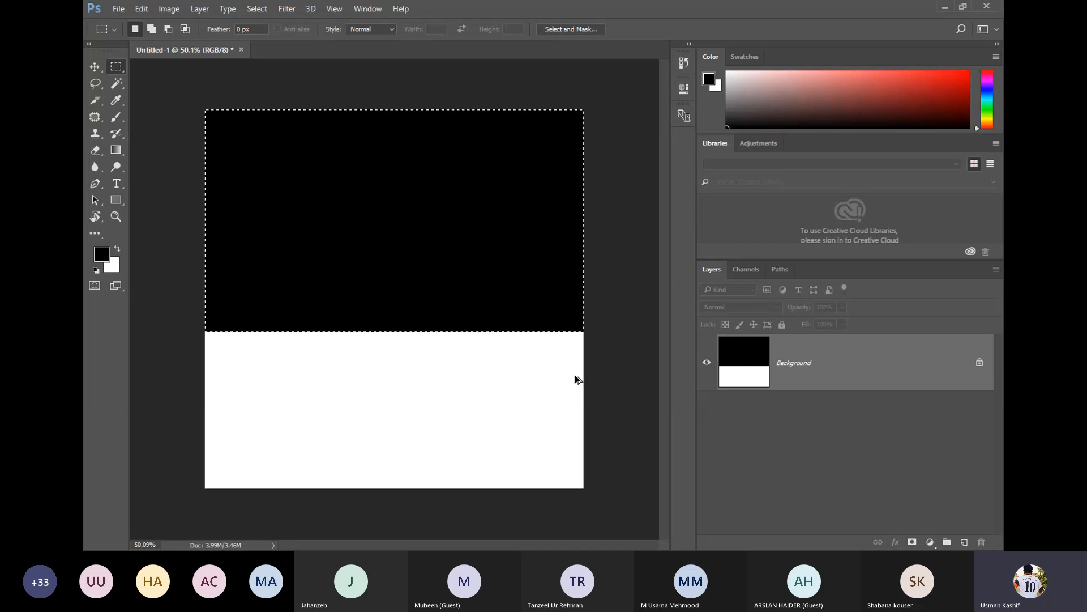
{"action": "key", "text": "ctrl+BackSpace"}
{"action": "key", "text": "ctrl+d"}
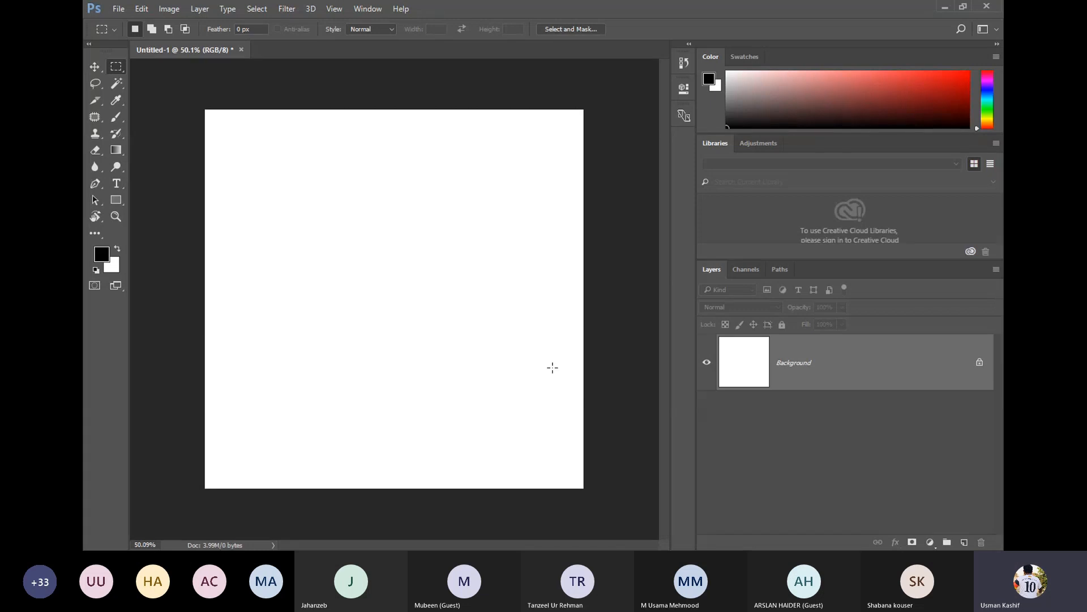
- Add a 72 pt text layer containing a person's first name on the canvas and set its text colour to black
{"action": "left_click", "coordinate": [116, 183]}
{"action": "left_click", "coordinate": [367, 29]}
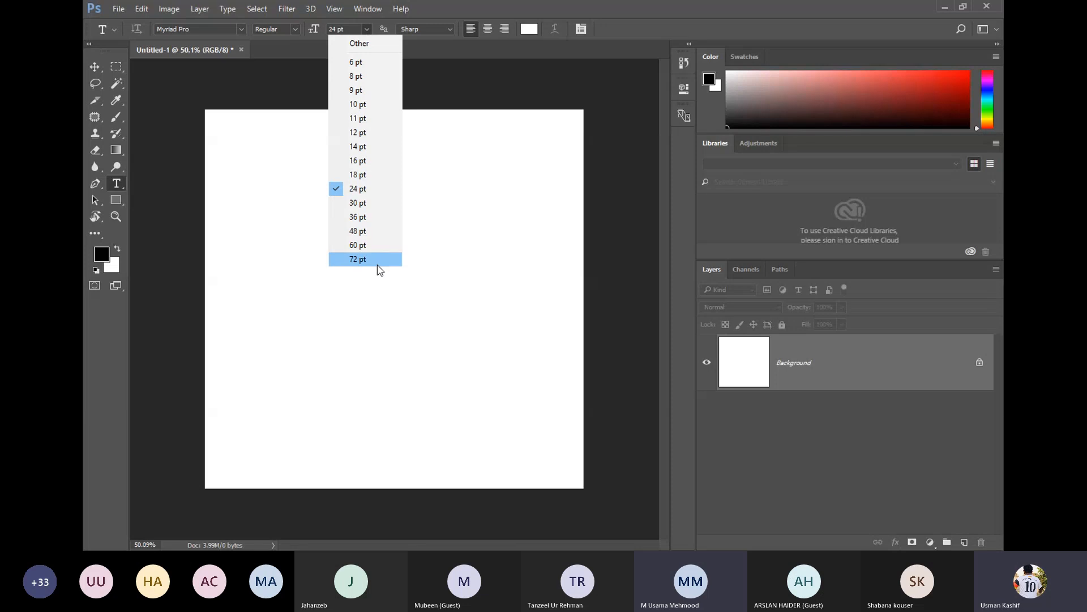
{"action": "left_click", "coordinate": [357, 259]}
{"action": "left_click", "coordinate": [354, 260]}
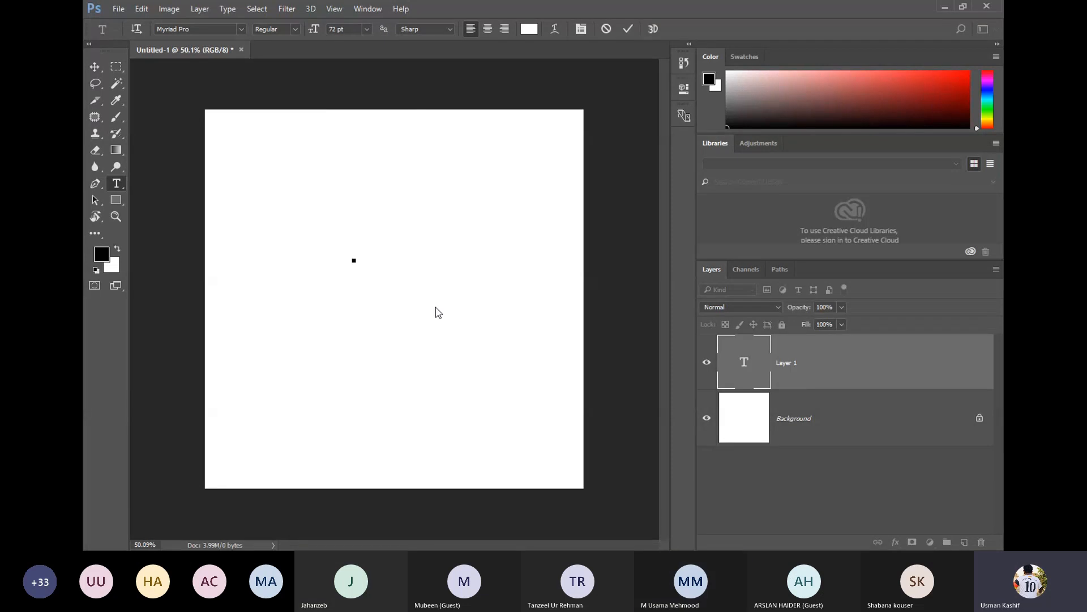
{"action": "type", "text": "________"}
{"action": "key", "text": "ctrl+a"}
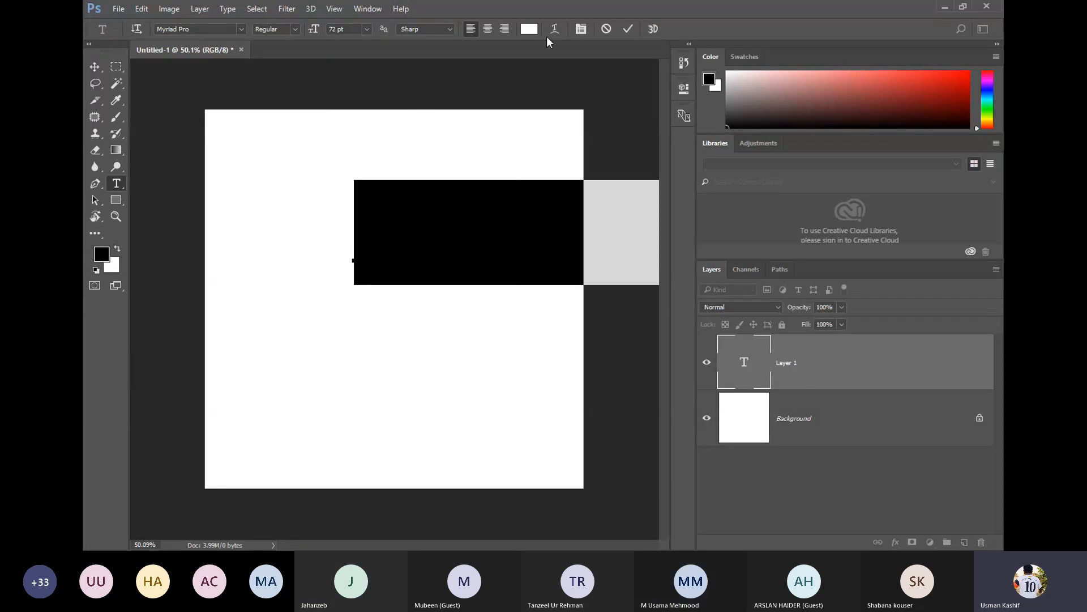
{"action": "left_click", "coordinate": [532, 29]}
{"action": "left_click_drag", "start_coordinate": [247, 243], "coordinate": [223, 284]}
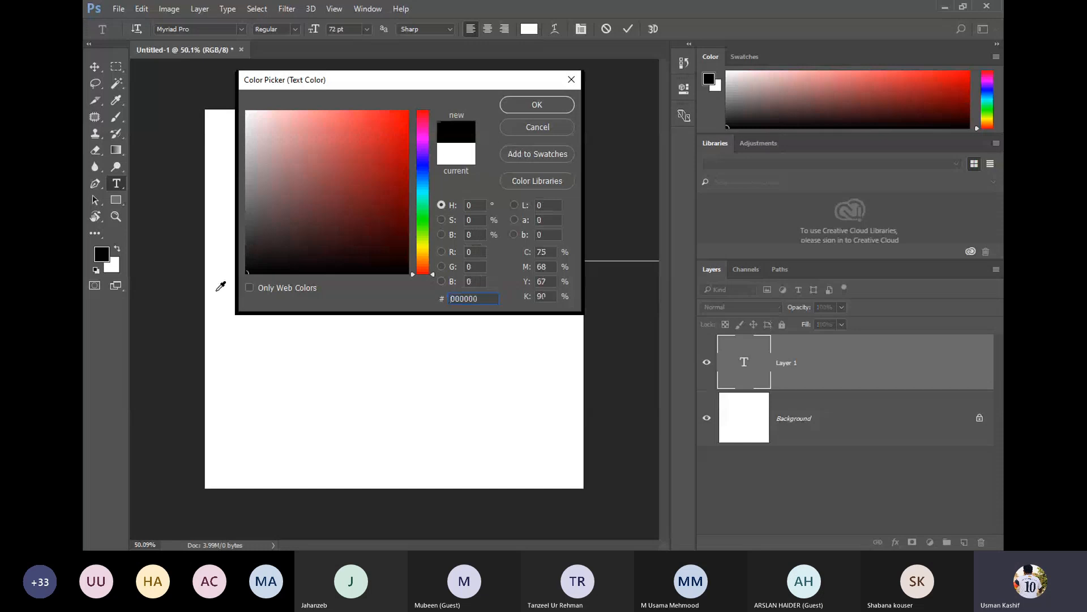
{"action": "left_click", "coordinate": [537, 105]}
- Centre the name text horizontally in the upper half of the canvas and delete its layer
{"action": "left_click", "coordinate": [95, 66]}
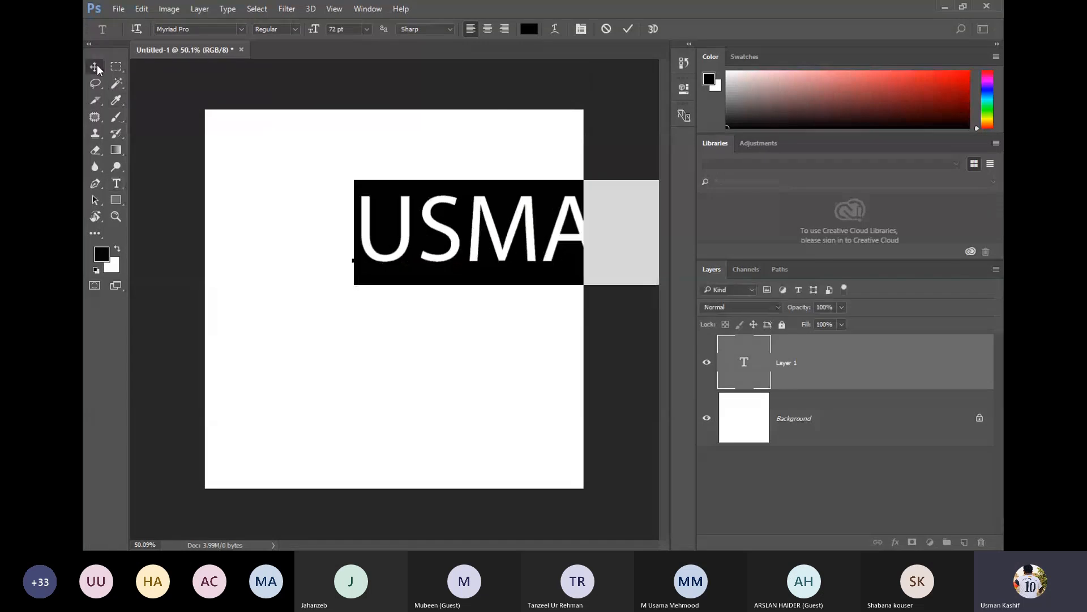
{"action": "left_click_drag", "start_coordinate": [445, 250], "coordinate": [333, 259]}
{"action": "left_click", "coordinate": [910, 466]}
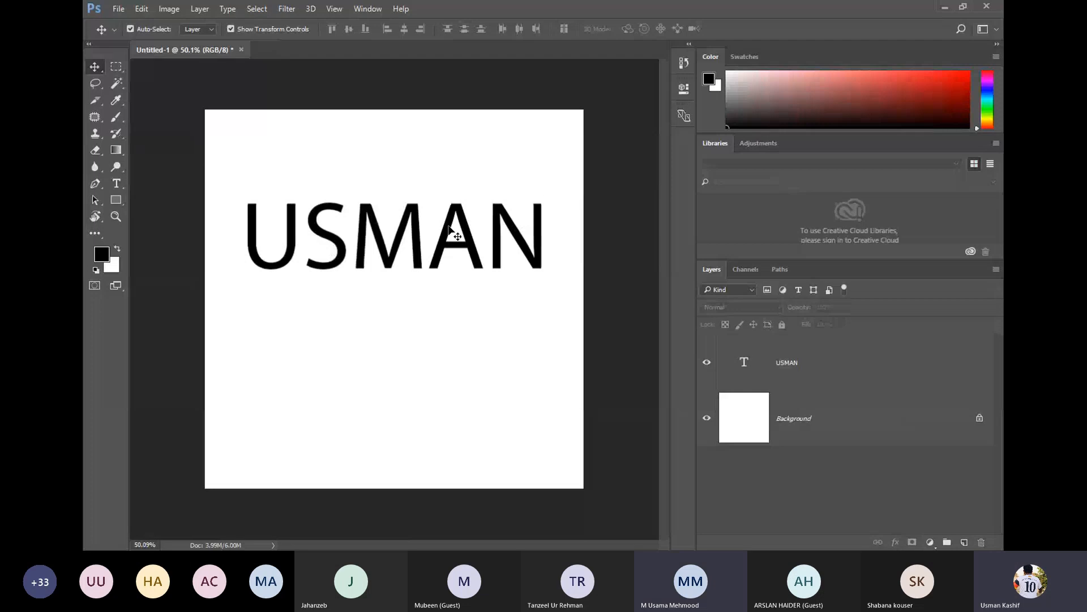
{"action": "left_click", "coordinate": [391, 238]}
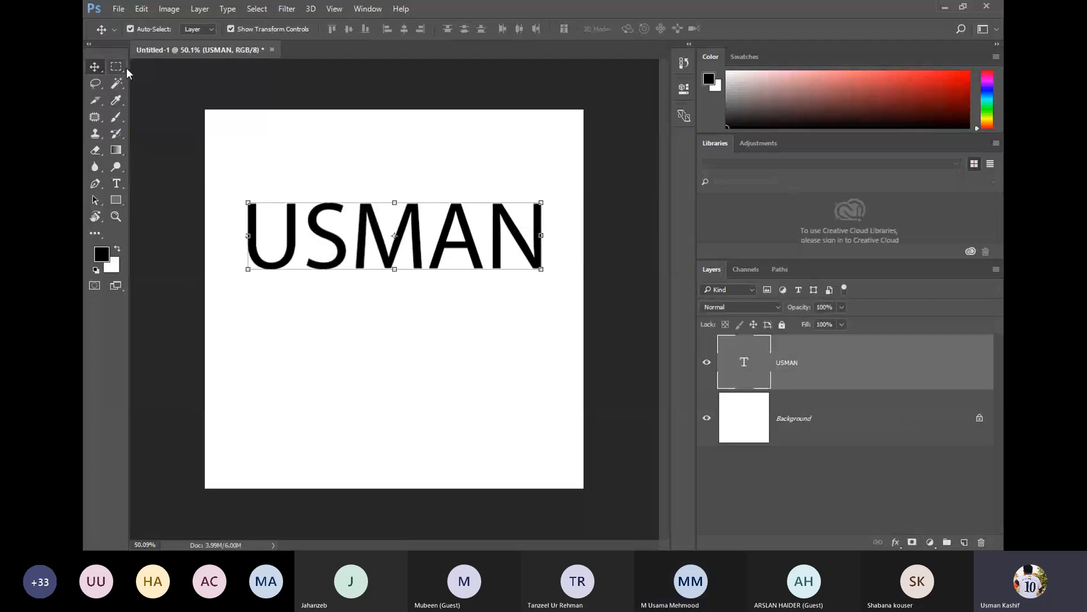
{"action": "key", "text": "Delete"}
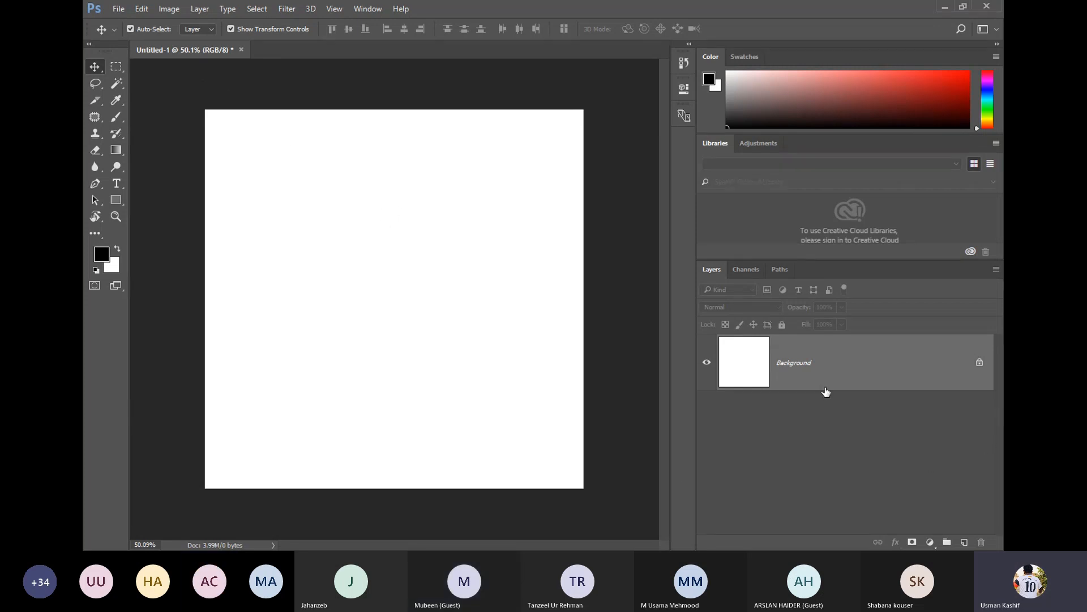
- Add a new layer with a narrow, full-height black strip along the canvas's left edge, made from a filled rectangular marquee, and deselect
{"action": "left_click", "coordinate": [964, 542]}
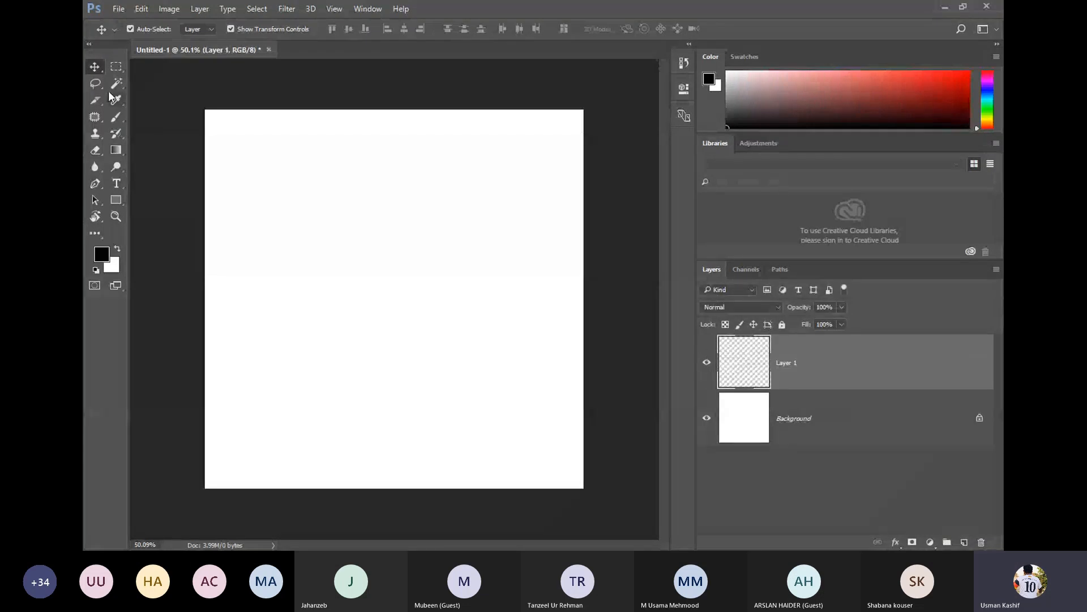
{"action": "left_click", "coordinate": [115, 67]}
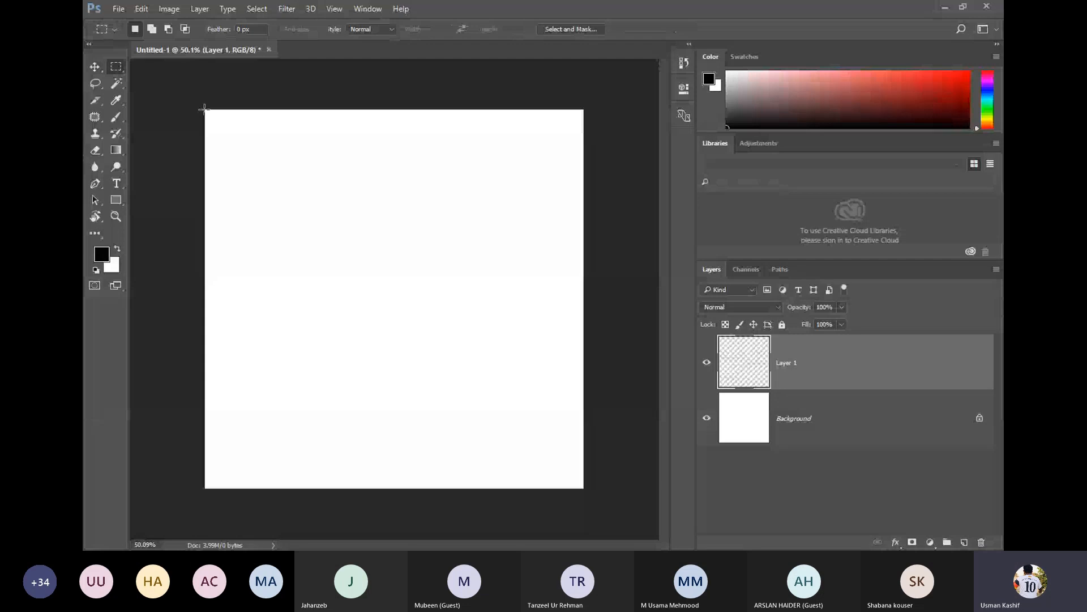
{"action": "left_click_drag", "start_coordinate": [204, 109], "coordinate": [212, 505]}
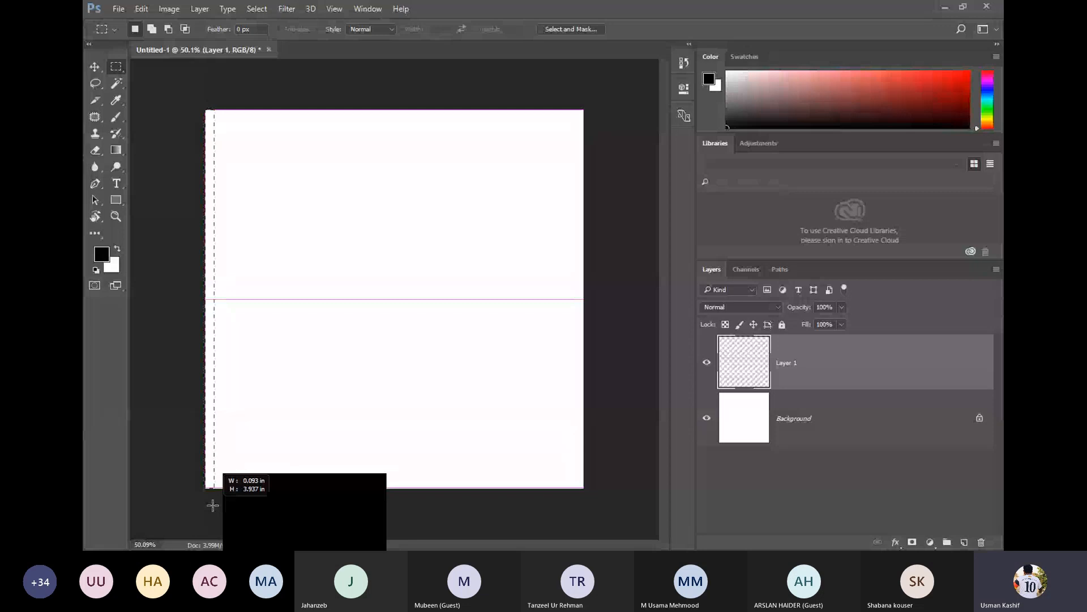
{"action": "left_click_drag", "start_coordinate": [213, 505], "coordinate": [213, 505]}
{"action": "key", "text": "alt+BackSpace"}
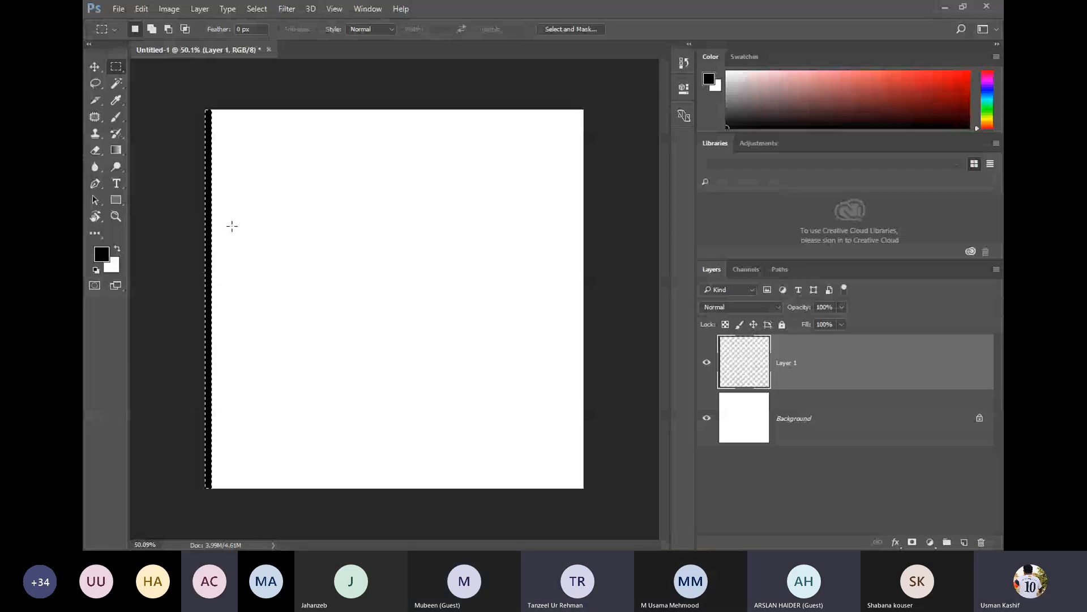
{"action": "left_click", "coordinate": [287, 302]}
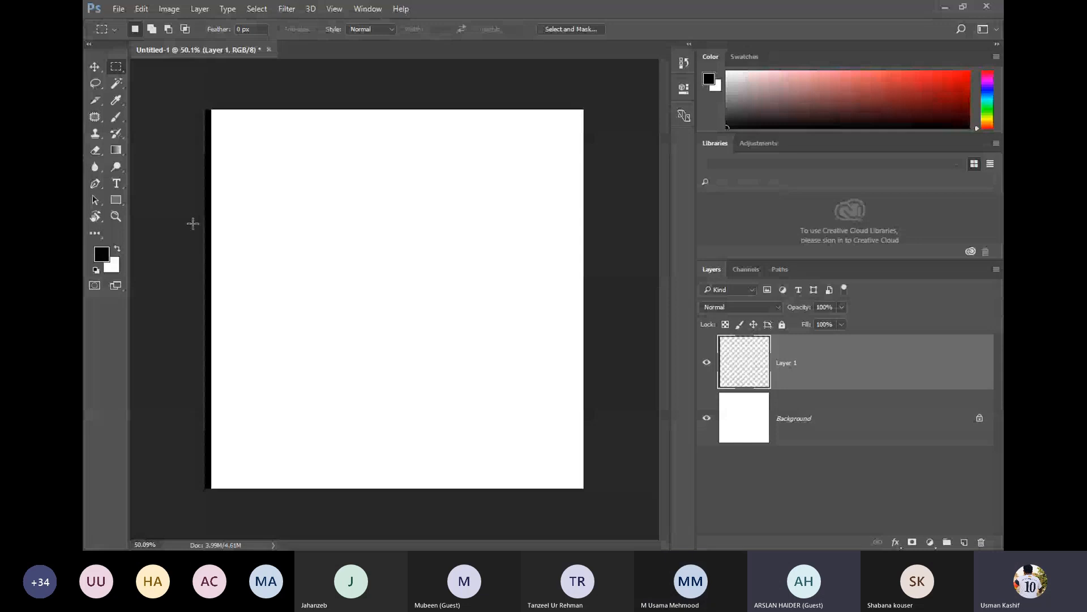
- Duplicate the black strip from the canvas's left edge and place the copy along the right edge
{"action": "key", "text": "v"}
{"action": "left_click", "coordinate": [862, 390]}
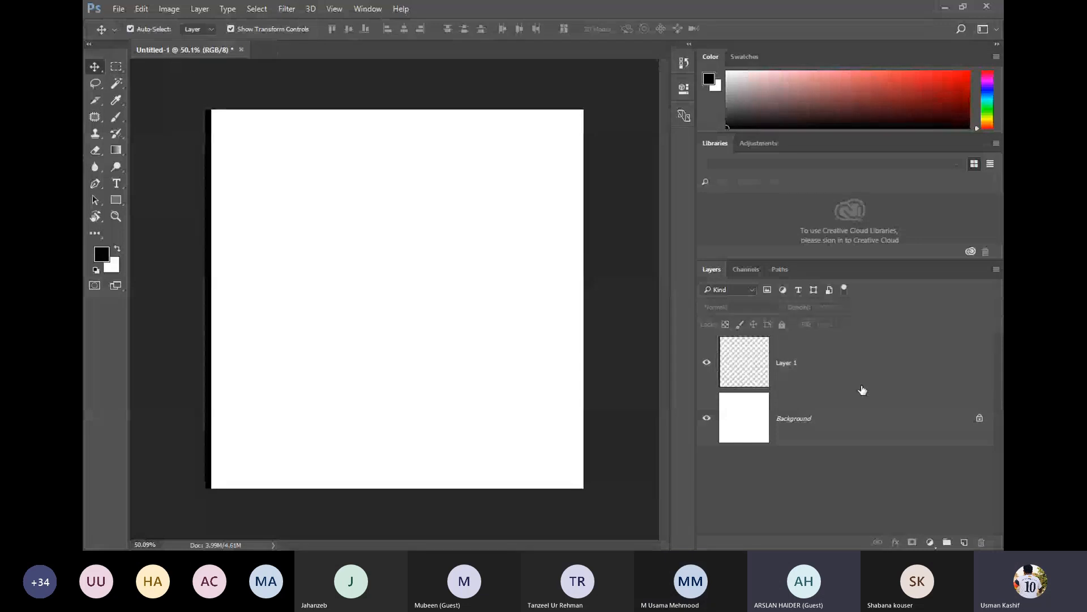
{"action": "left_click", "coordinate": [206, 356]}
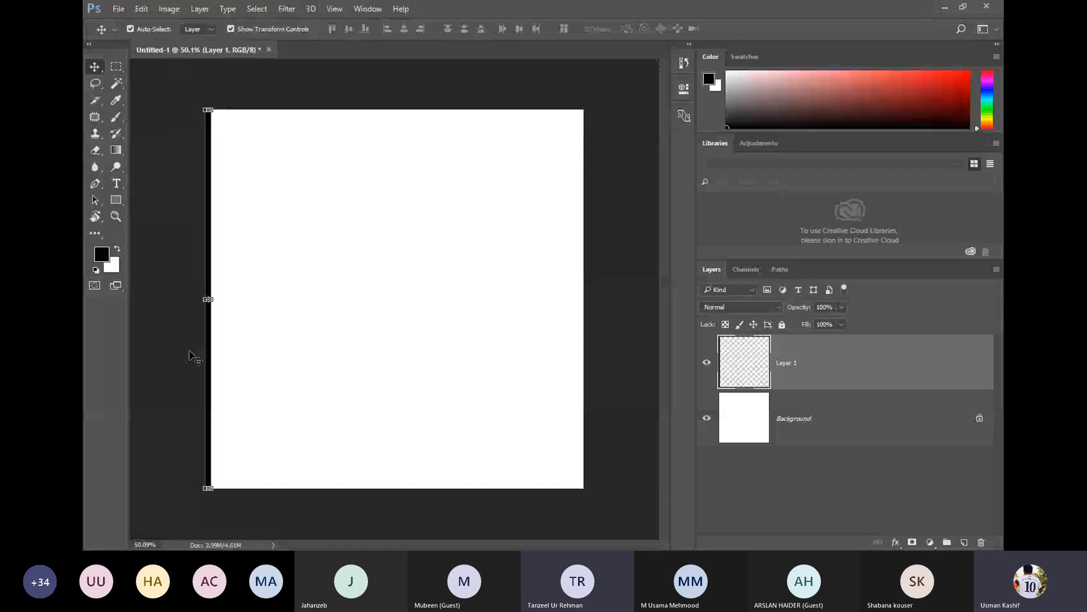
{"action": "mouse_move", "coordinate": [190, 355]}
{"action": "left_mouse_down"}
{"action": "mouse_move", "coordinate": [319, 346]}
{"action": "mouse_move", "coordinate": [209, 351]}
{"action": "left_mouse_up"}
{"action": "left_click", "coordinate": [587, 238]}
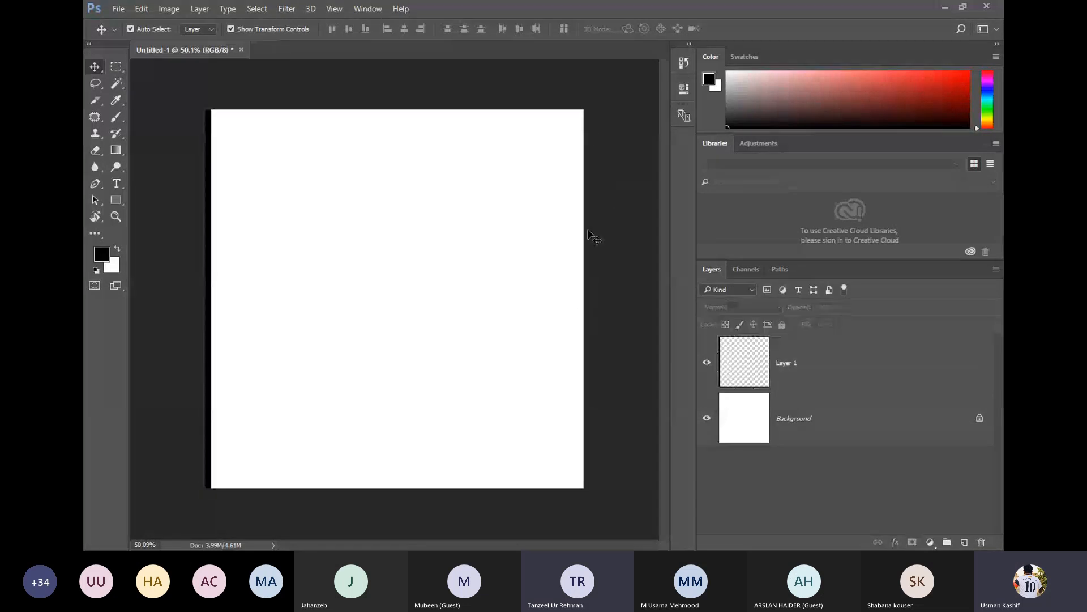
{"action": "left_click", "coordinate": [212, 238]}
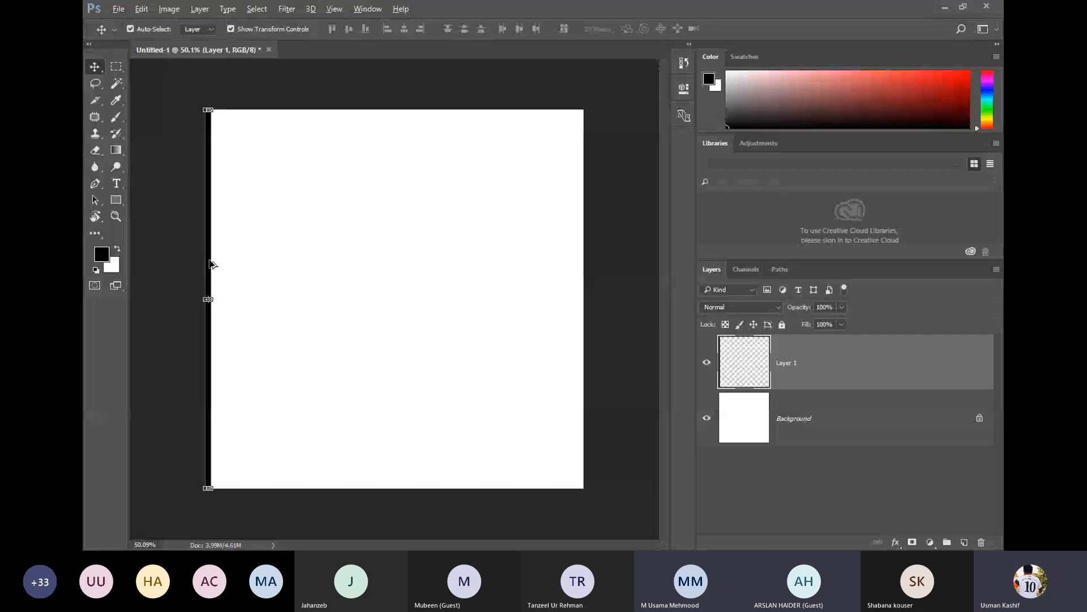
{"action": "left_click_drag", "start_coordinate": [210, 264], "coordinate": [580, 264]}
{"action": "left_click", "coordinate": [589, 413]}
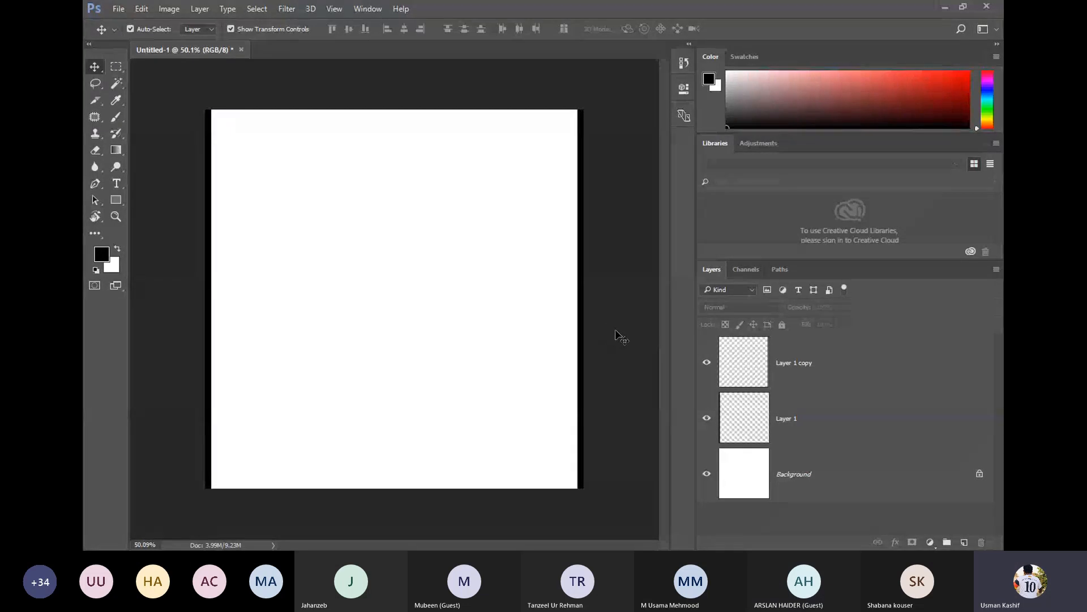
- Duplicate the right-edge strip and place the copy vertically down the middle of the canvas
{"action": "left_click", "coordinate": [581, 311]}
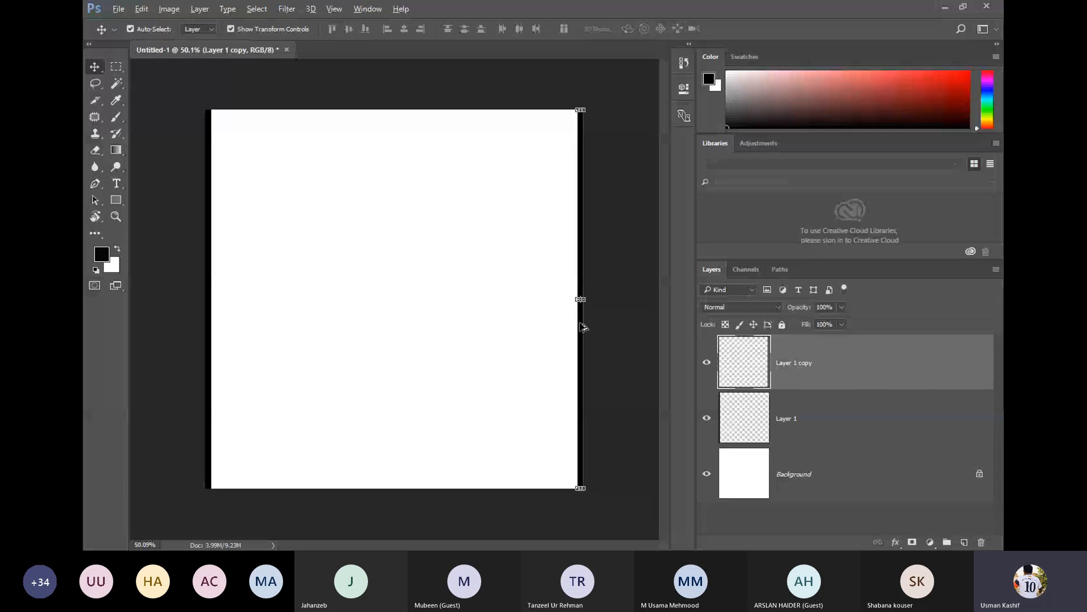
{"action": "left_click_drag", "start_coordinate": [583, 327], "coordinate": [391, 344]}
{"action": "left_click", "coordinate": [448, 320]}
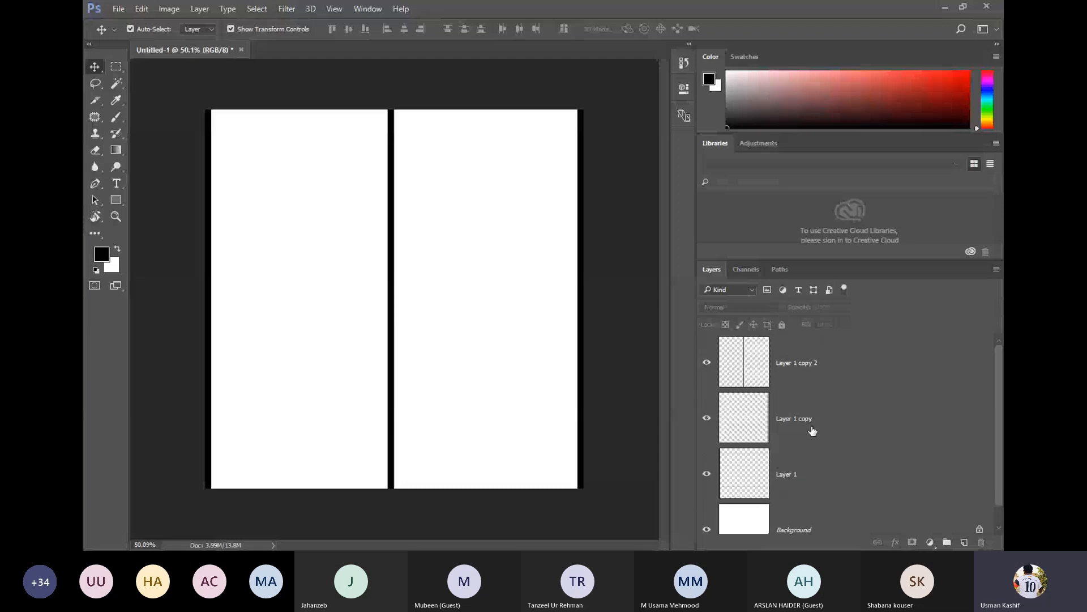
- Enter and leave Free Transform on the middle strip, and delete its layer and undo the deletion
{"action": "left_click", "coordinate": [393, 355]}
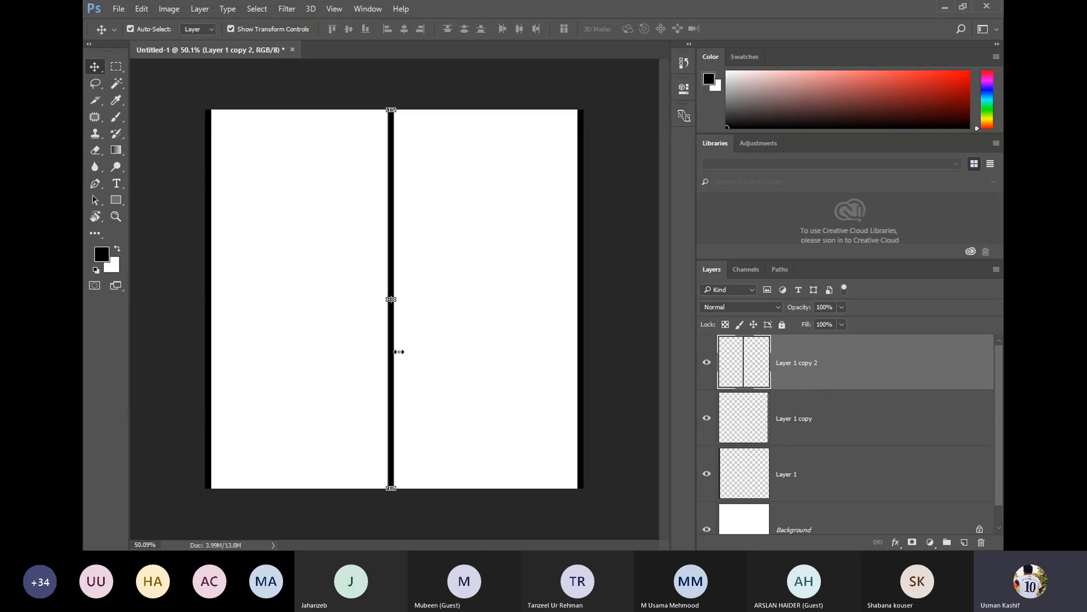
{"action": "key", "text": "ctrl+t"}
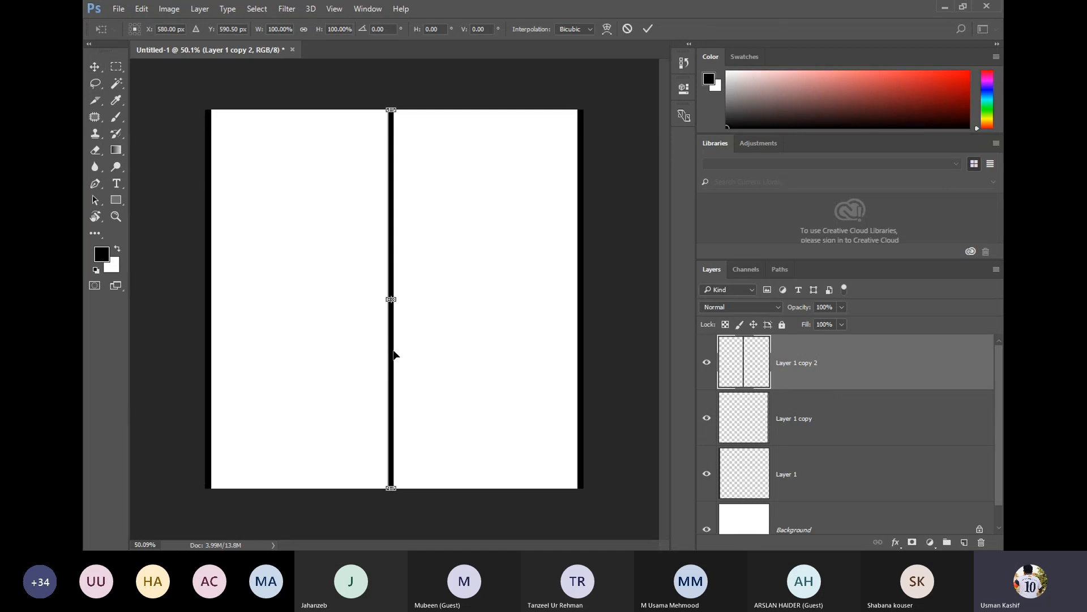
{"action": "key", "text": "Return"}
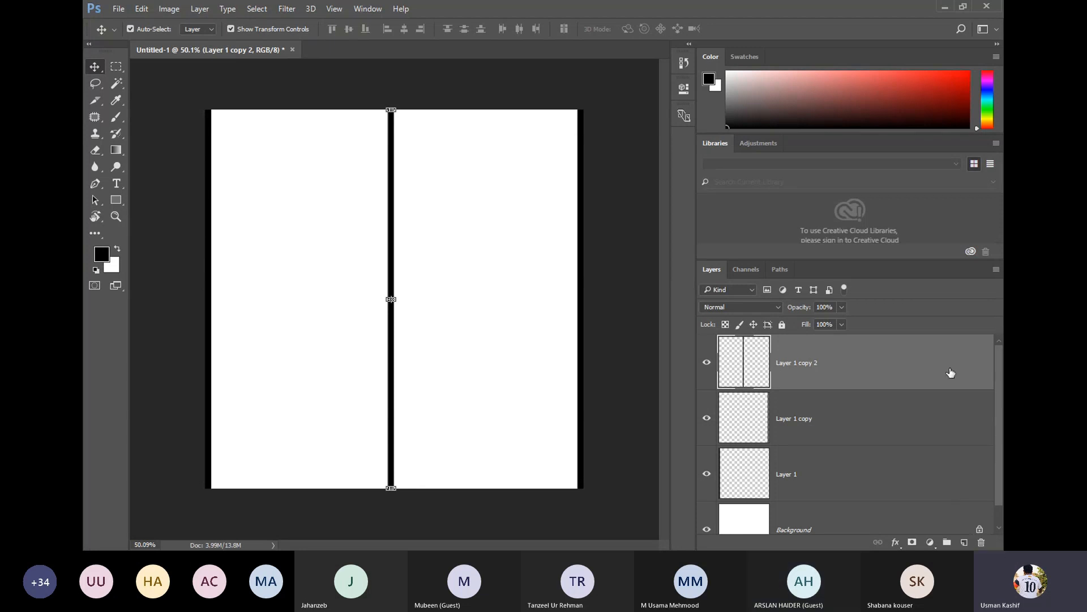
{"action": "left_click_drag", "start_coordinate": [950, 371], "coordinate": [982, 542]}
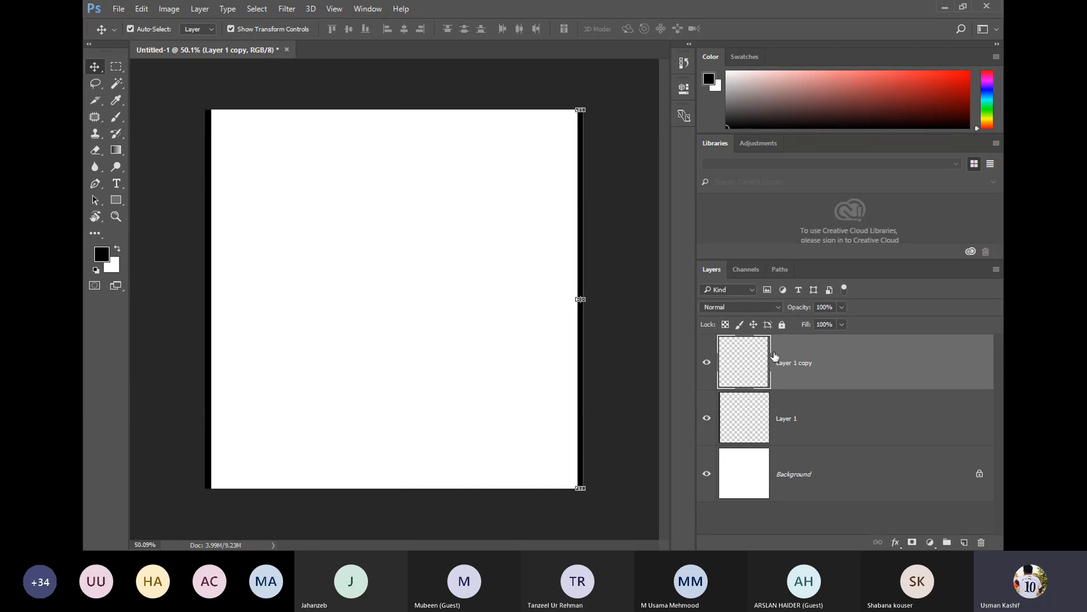
{"action": "key", "text": "ctrl+z"}
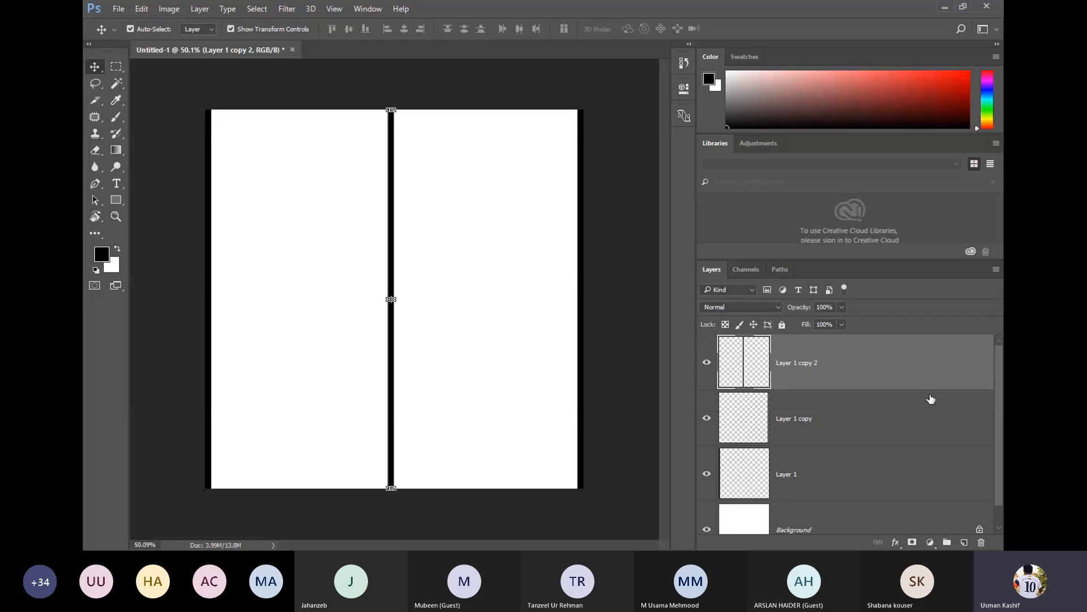
- Duplicate the middle strip's layer with its copy placed just to the right of the original, and delete the copy
{"action": "left_click_drag", "start_coordinate": [947, 372], "coordinate": [965, 544]}
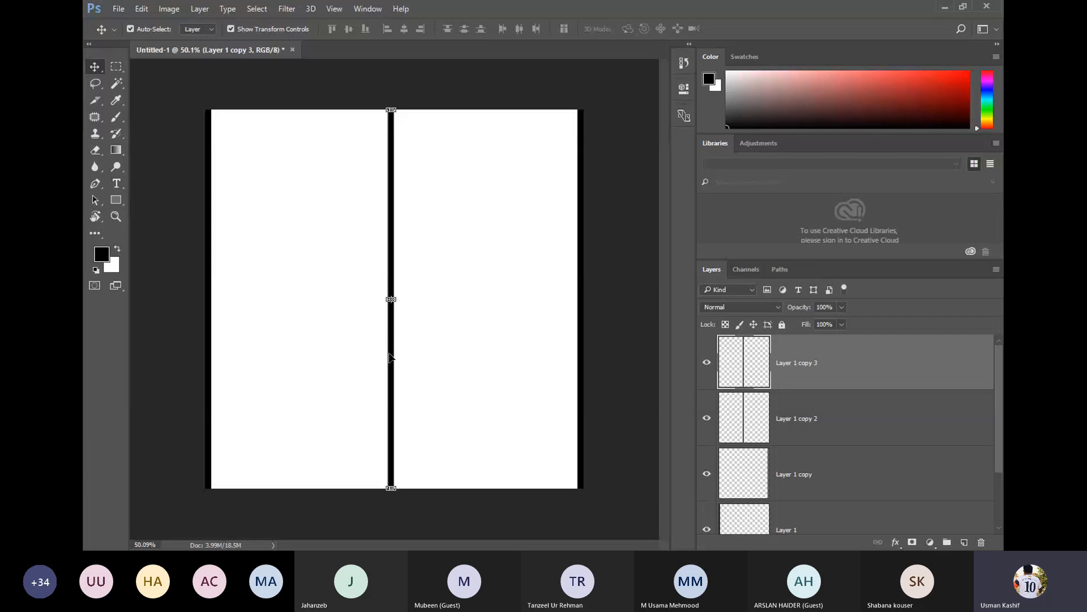
{"action": "left_click_drag", "start_coordinate": [392, 356], "coordinate": [414, 358]}
{"action": "left_click", "coordinate": [476, 376]}
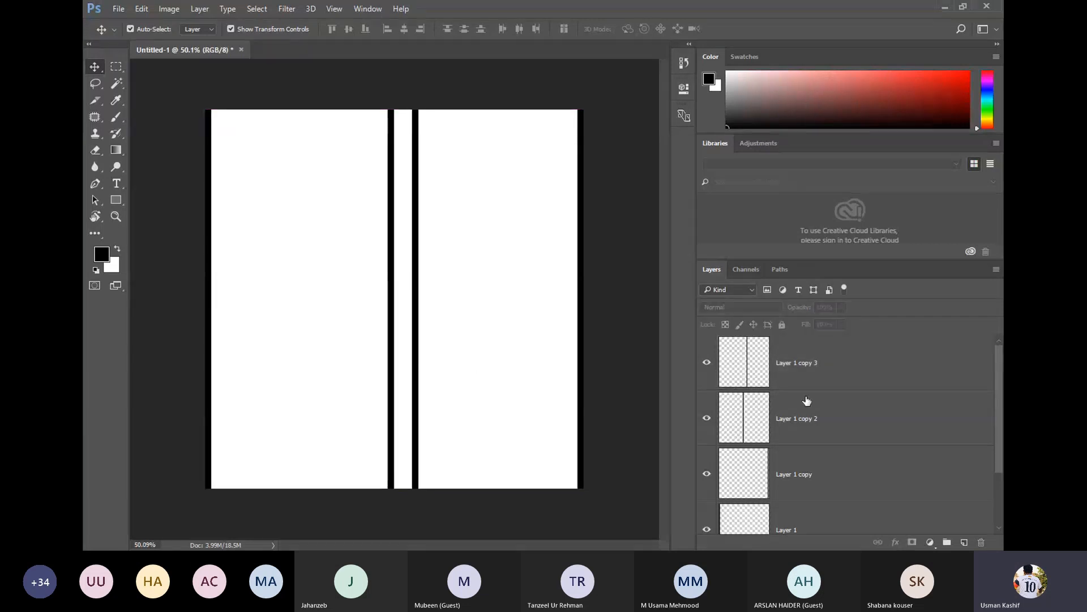
{"action": "left_click", "coordinate": [842, 372]}
{"action": "key", "text": "Delete"}
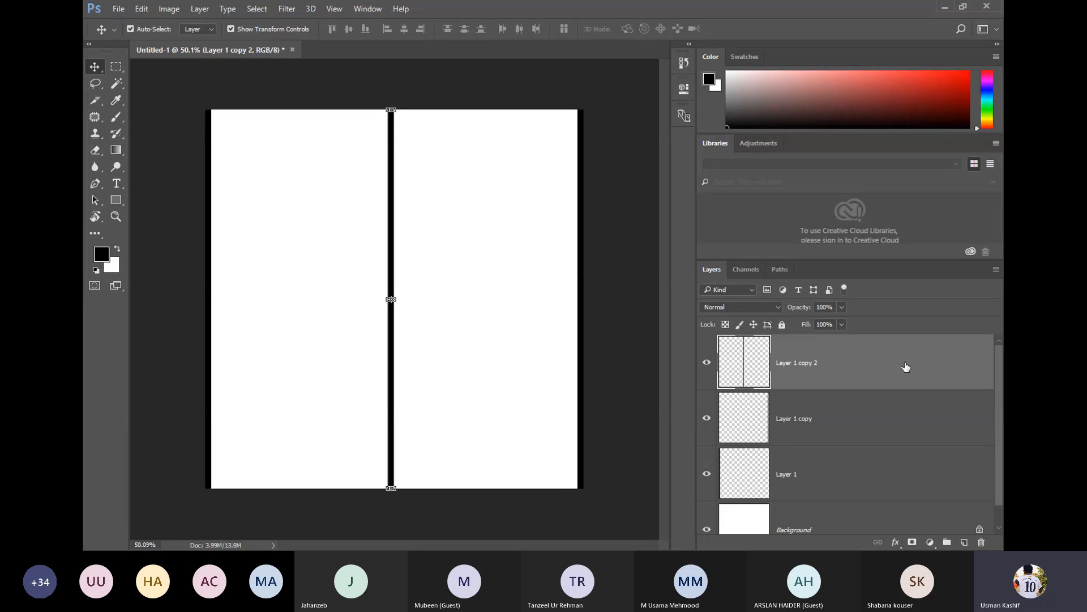
- Repeat the duplication of Layer 1 copy 2, offset the new strip slightly to the right, and delete it again
{"action": "left_click_drag", "start_coordinate": [913, 367], "coordinate": [965, 544]}
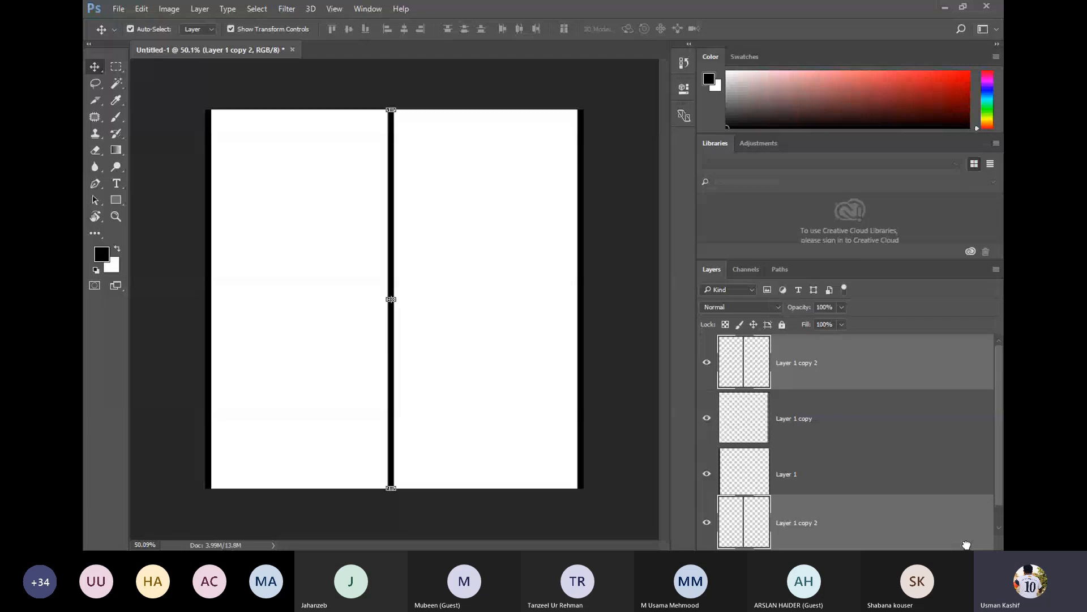
{"action": "left_click_drag", "start_coordinate": [966, 545], "coordinate": [965, 542]}
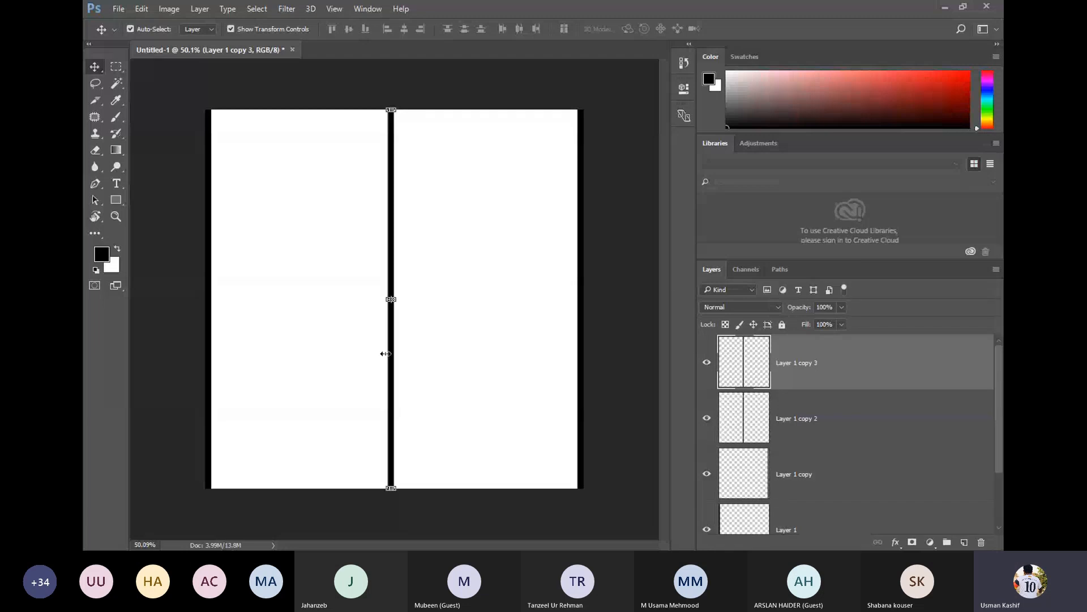
{"action": "left_click_drag", "start_coordinate": [394, 356], "coordinate": [418, 359]}
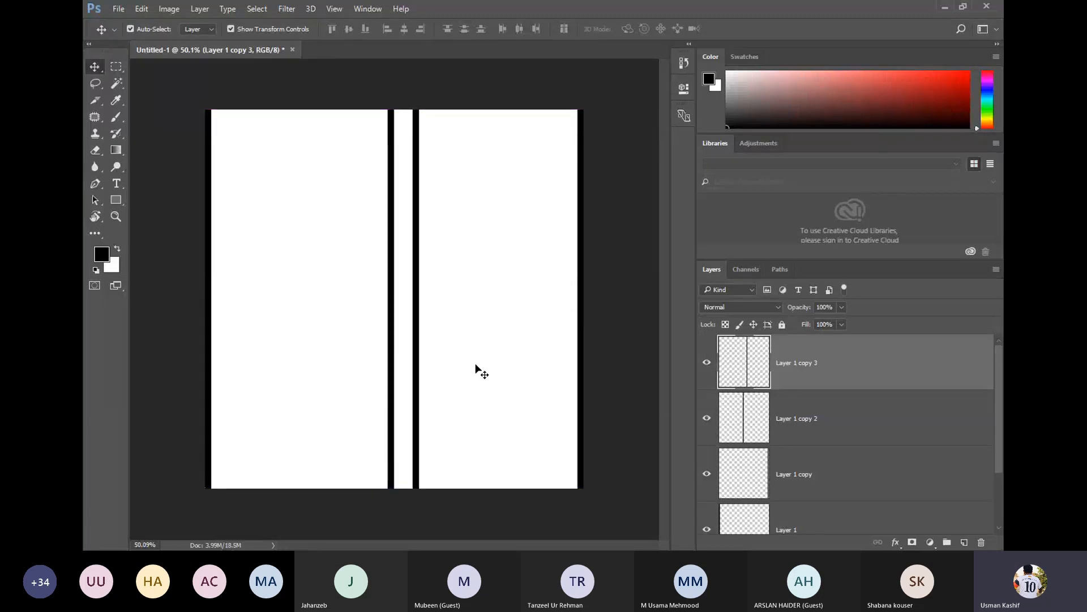
{"action": "left_click", "coordinate": [478, 369]}
{"action": "left_click_drag", "start_coordinate": [510, 357], "coordinate": [403, 363]}
{"action": "key", "text": "Delete"}
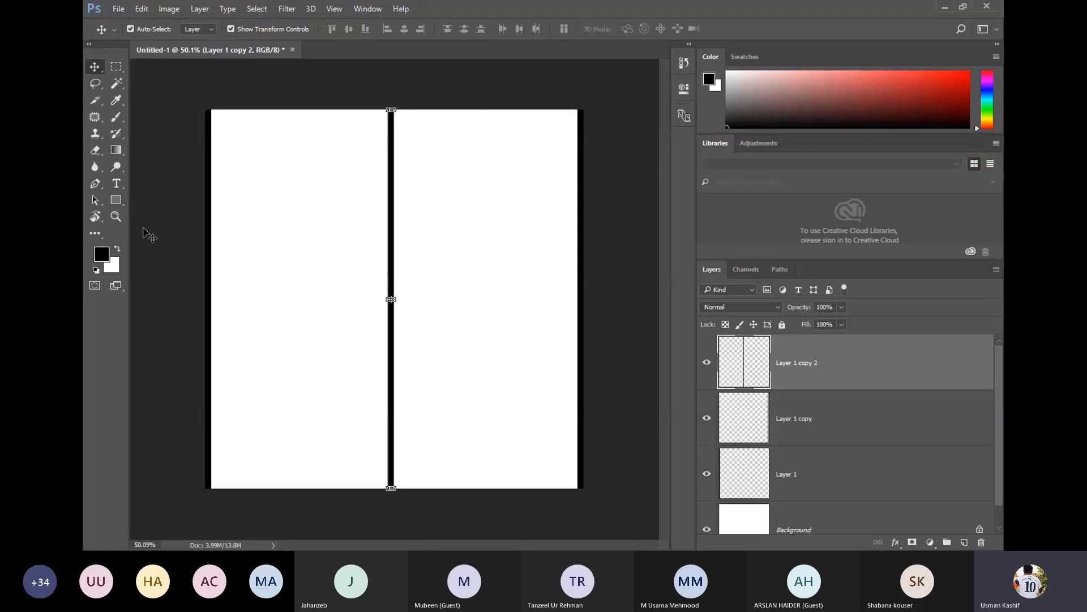
- Add the text "ctrl j" in black at 72 pt across the upper part of the canvas
{"action": "key", "text": "t"}
{"action": "left_click", "coordinate": [250, 225]}
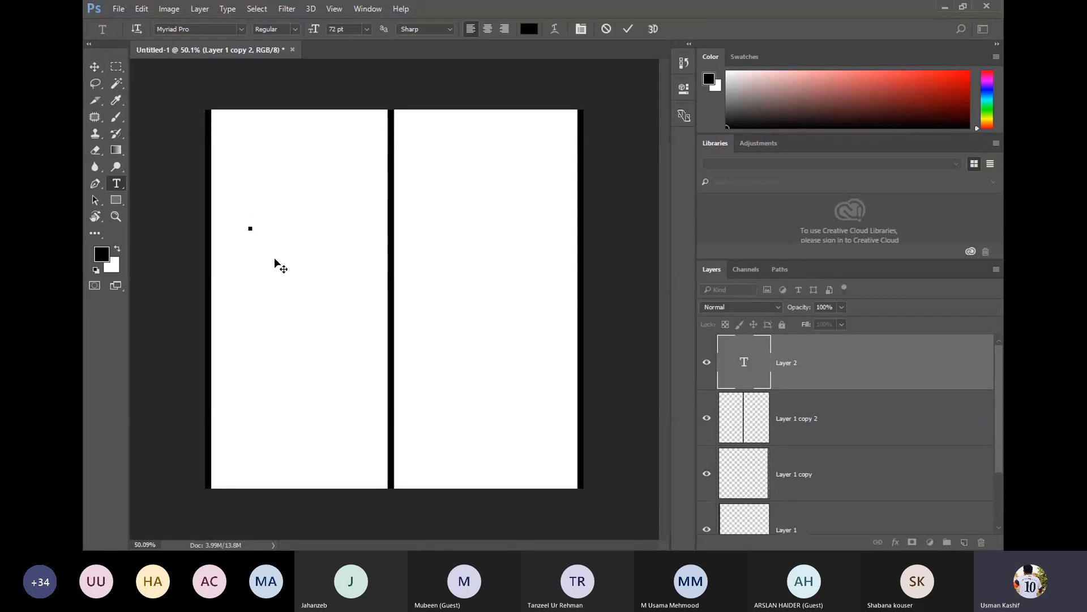
{"action": "type", "text": "ctrl"}
{"action": "type", "text": "j"}
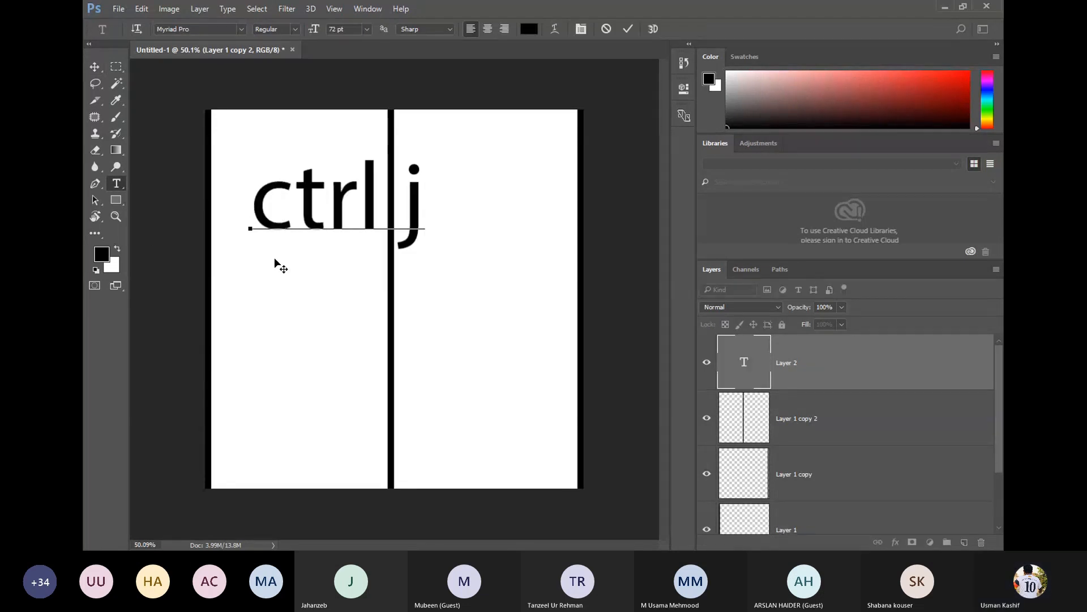
{"action": "left_click", "coordinate": [95, 67]}
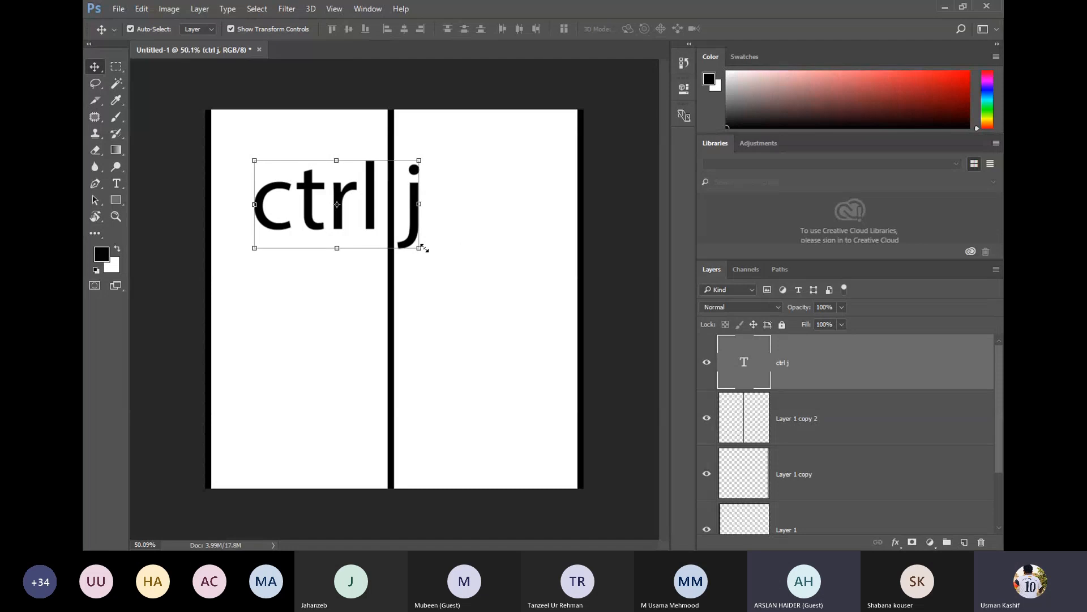
- Scale the "ctrl j" text down to about 75% and place it between the left and middle strips
{"action": "left_click_drag", "start_coordinate": [418, 248], "coordinate": [381, 226]}
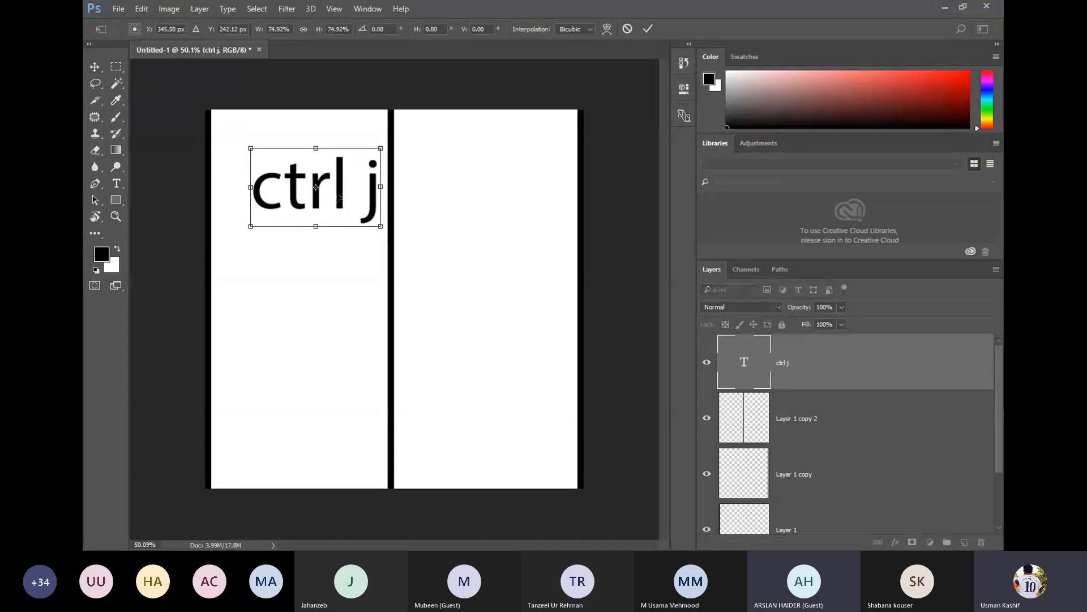
{"action": "left_click_drag", "start_coordinate": [324, 196], "coordinate": [319, 194]}
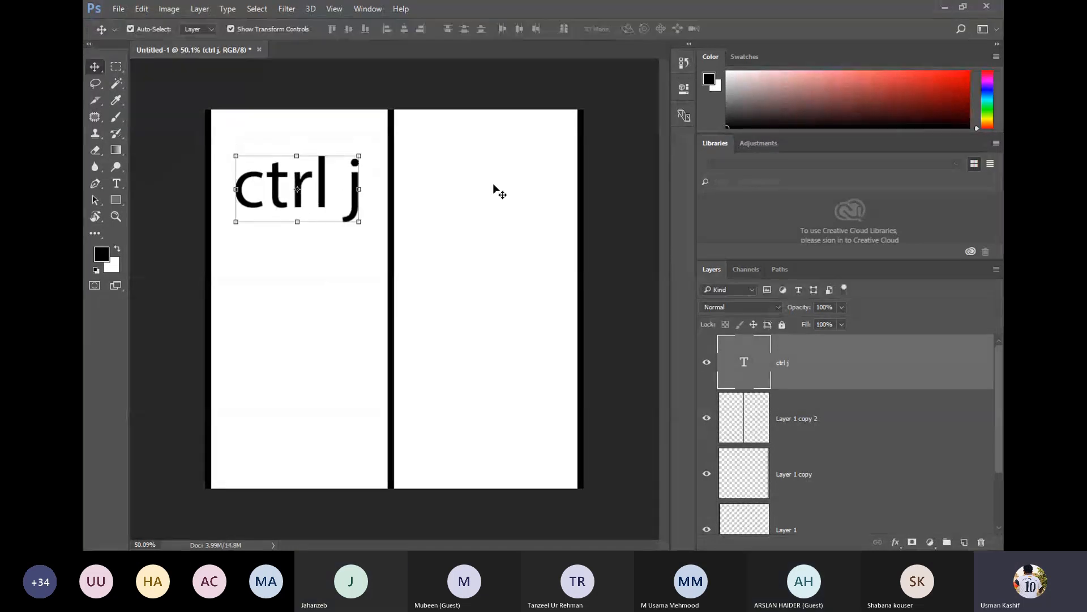
{"action": "key", "text": "Return"}
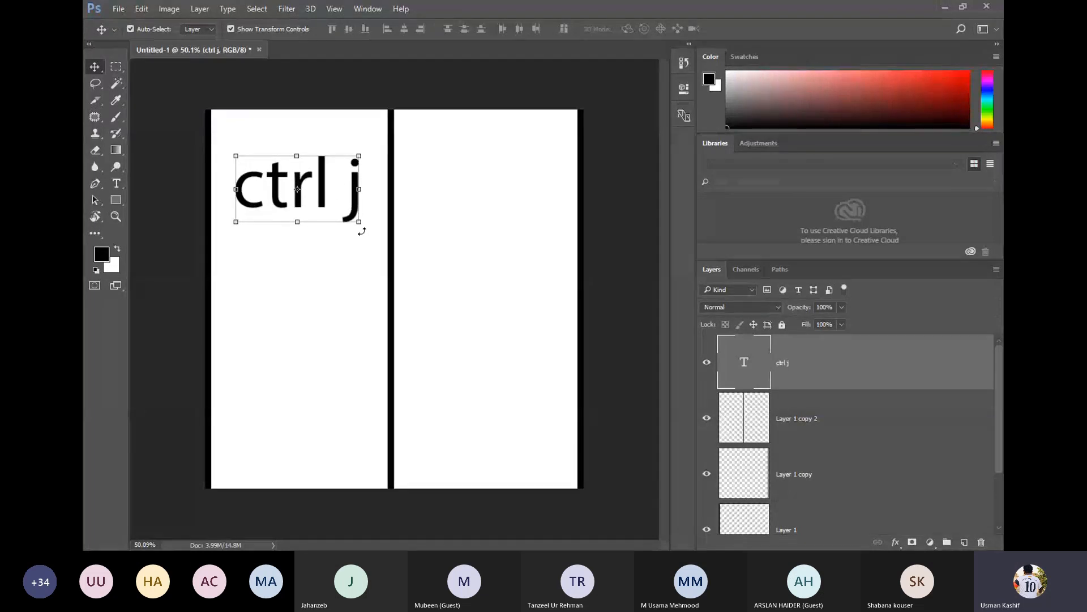
- Duplicate the "ctrl j" text layer with its copy placed directly below the original, and delete the copy
{"action": "key", "text": "ctrl"}
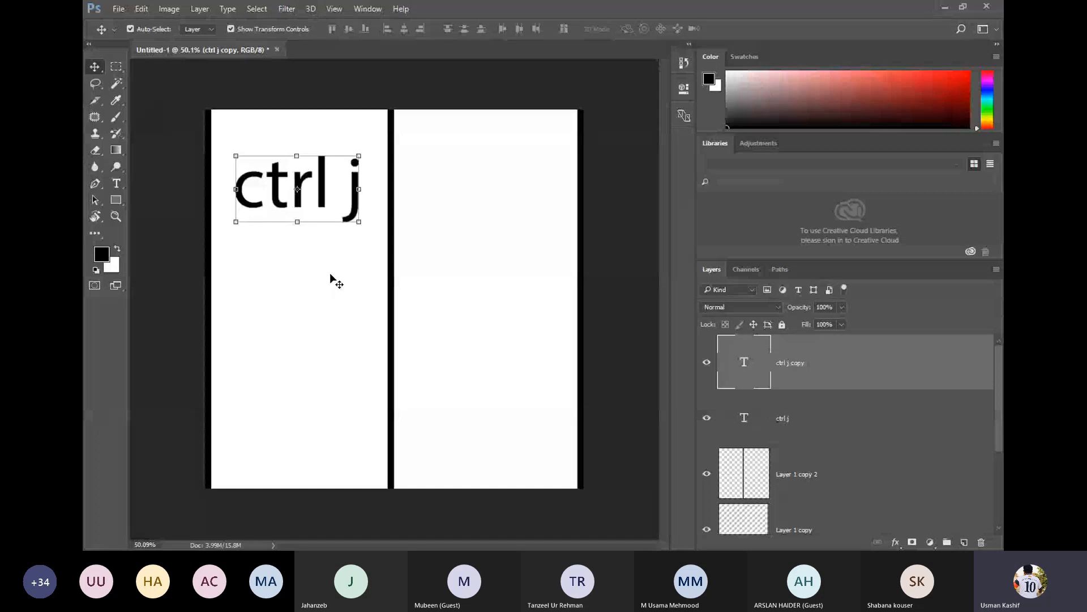
{"action": "key", "text": "ctrl+j"}
{"action": "left_click_drag", "start_coordinate": [321, 190], "coordinate": [317, 263]}
{"action": "left_click", "coordinate": [333, 287]}
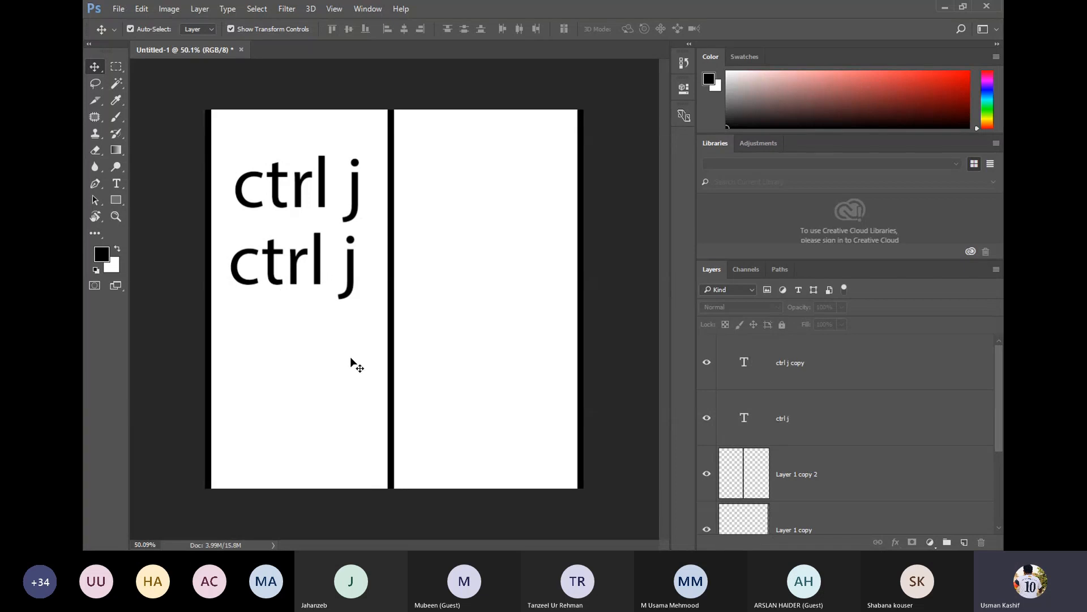
{"action": "left_click", "coordinate": [270, 257]}
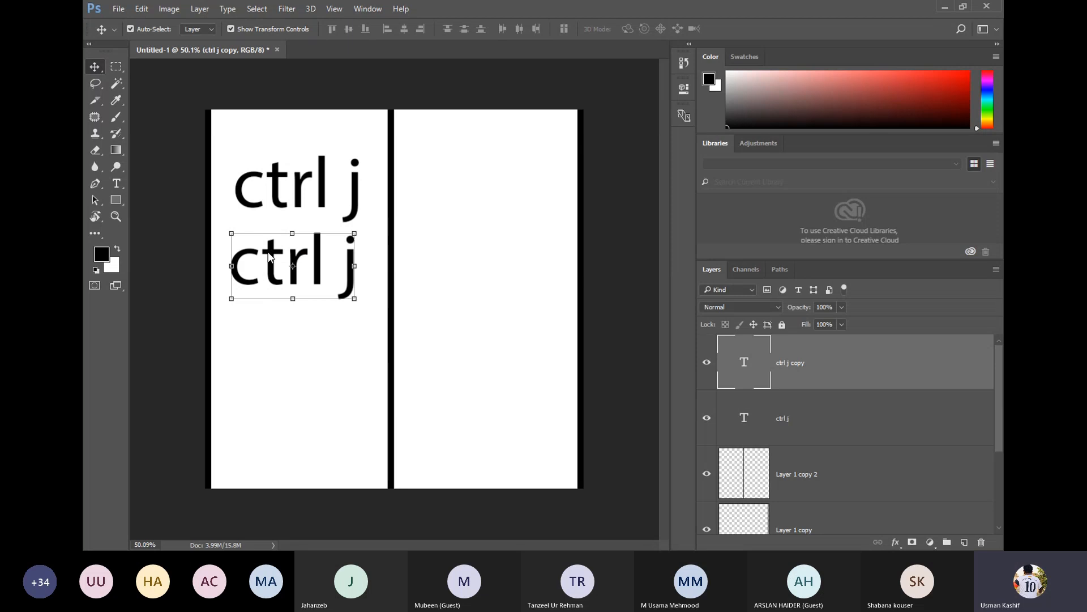
{"action": "key", "text": "Delete"}
{"action": "left_click", "coordinate": [260, 252]}
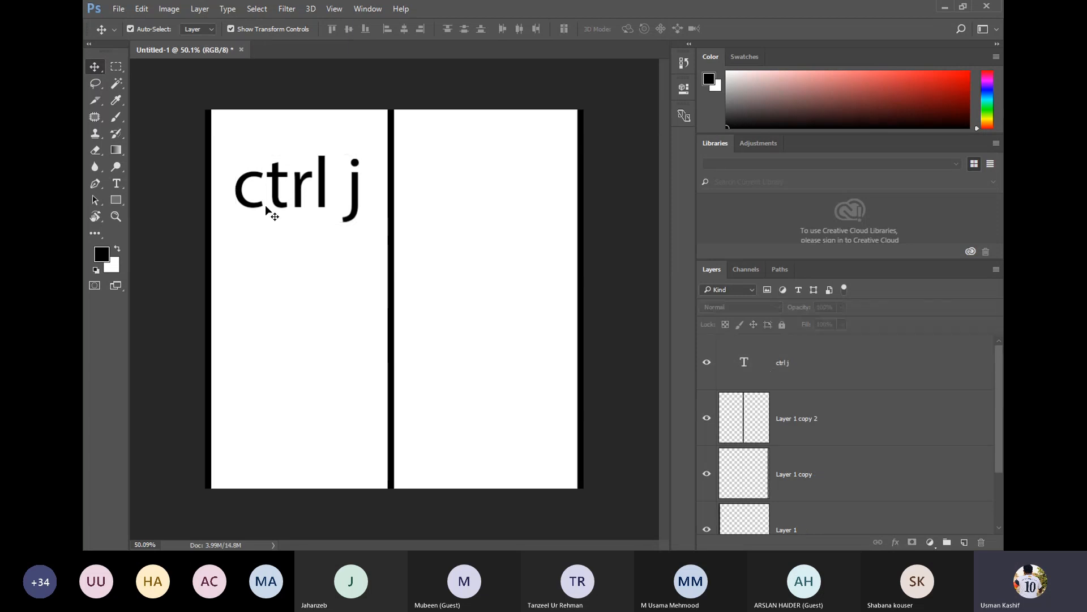
- Duplicate the "ctrl j" text layer once more and place the copy slightly lower beneath the original
{"action": "left_click", "coordinate": [281, 186]}
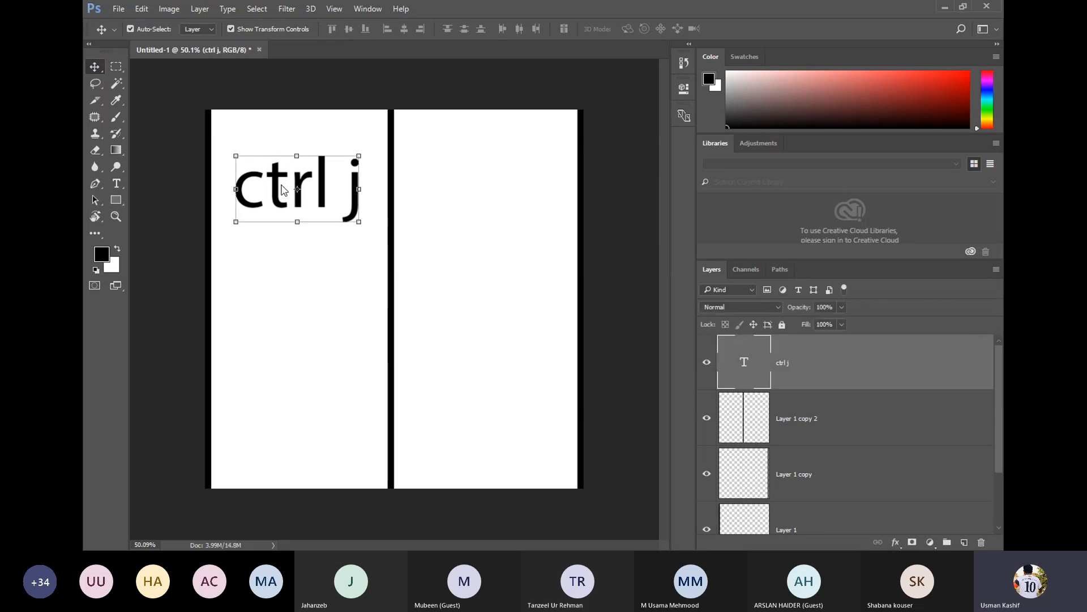
{"action": "key", "text": "ctrl"}
{"action": "key", "text": "ctrl+j"}
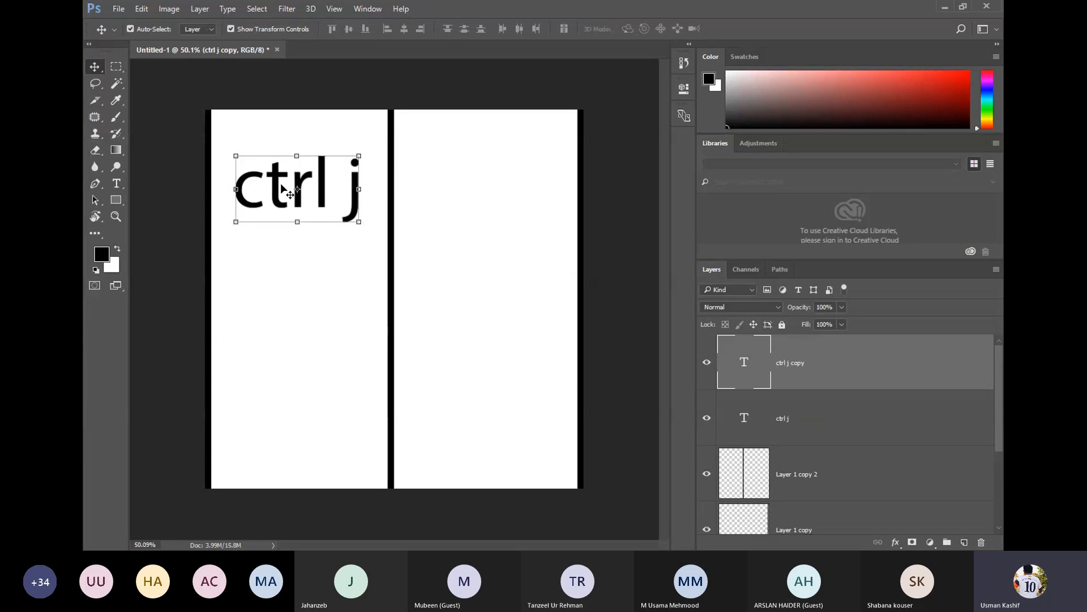
{"action": "left_click", "coordinate": [271, 255]}
{"action": "left_click_drag", "start_coordinate": [283, 205], "coordinate": [277, 289]}
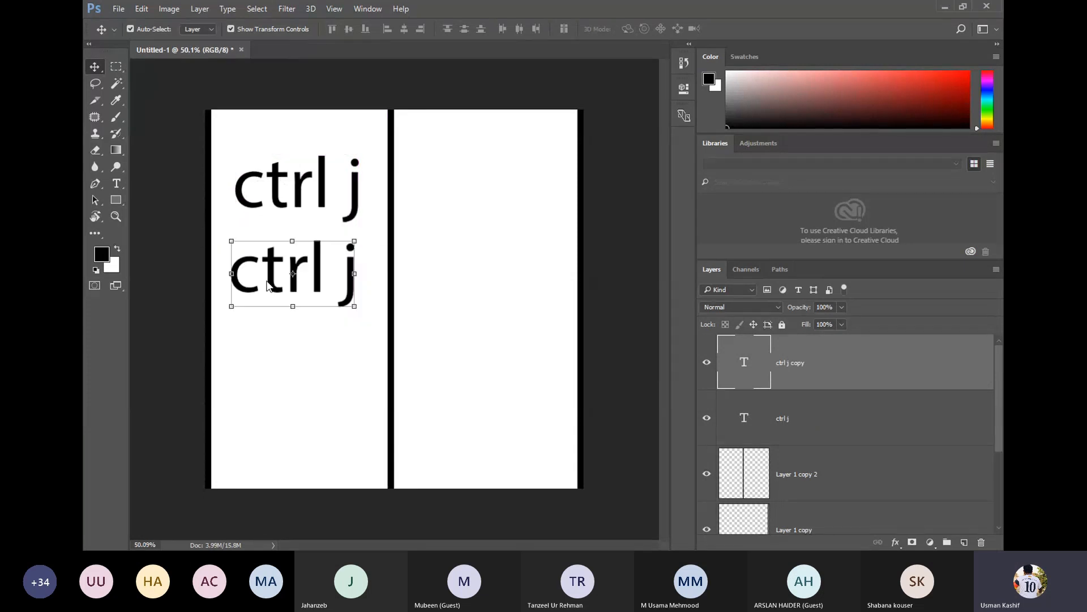
- Enter and leave Free Transform on the lower "ctrl j" copy, and delete that copy
{"action": "key", "text": "ctrl+t"}
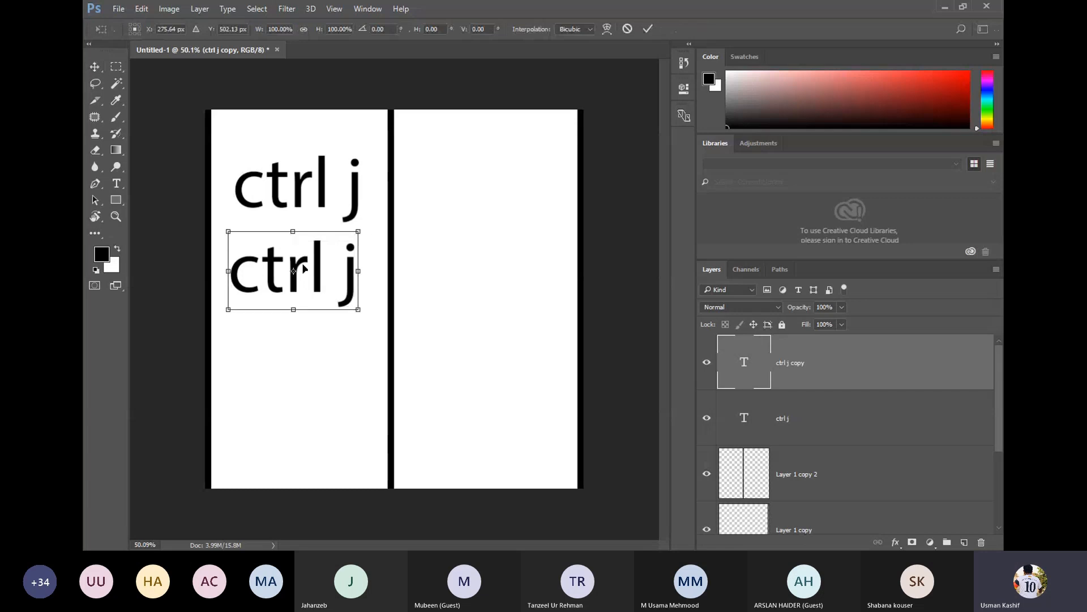
{"action": "key", "text": "Return"}
{"action": "left_click", "coordinate": [369, 243]}
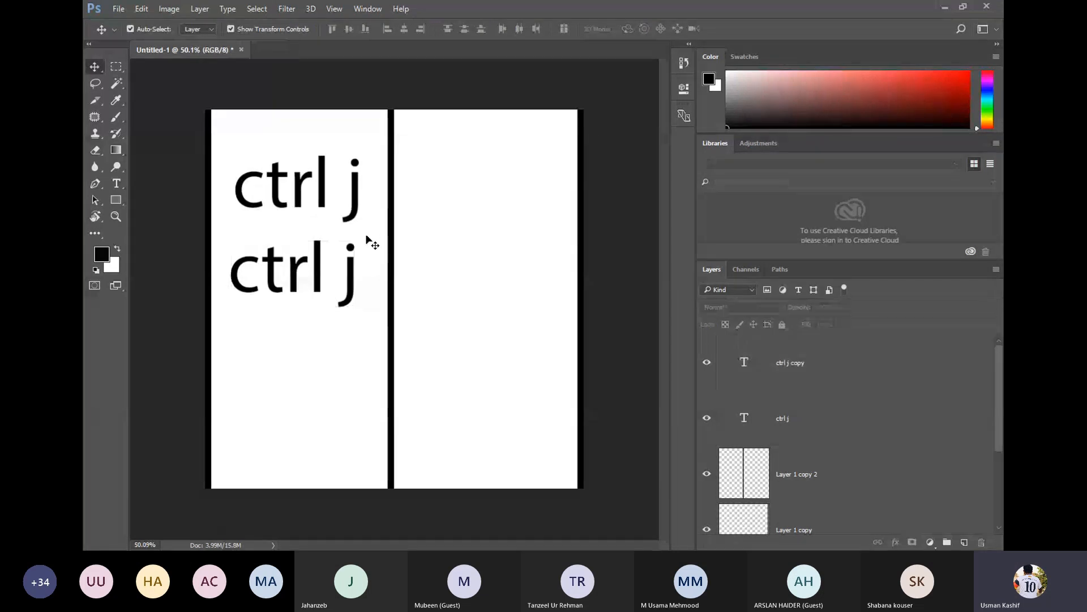
{"action": "left_click_drag", "start_coordinate": [317, 276], "coordinate": [311, 282]}
{"action": "key", "text": "Delete"}
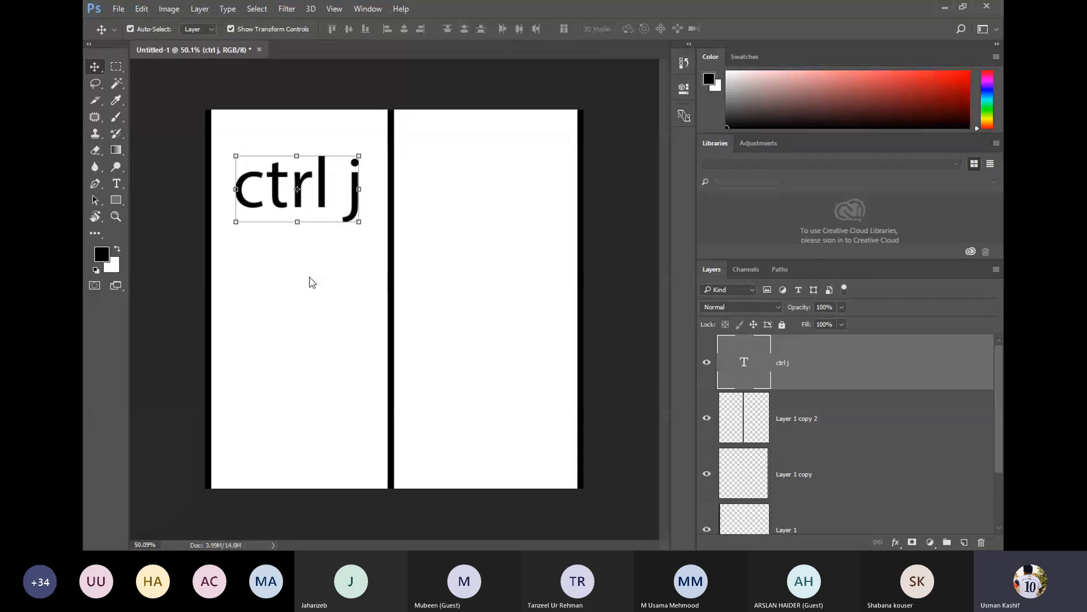
- Delete the "ctrl j" text layer and all three black strip layers, keeping only the Background
{"action": "key", "text": "Delete"}
{"action": "left_click_drag", "start_coordinate": [368, 254], "coordinate": [447, 298]}
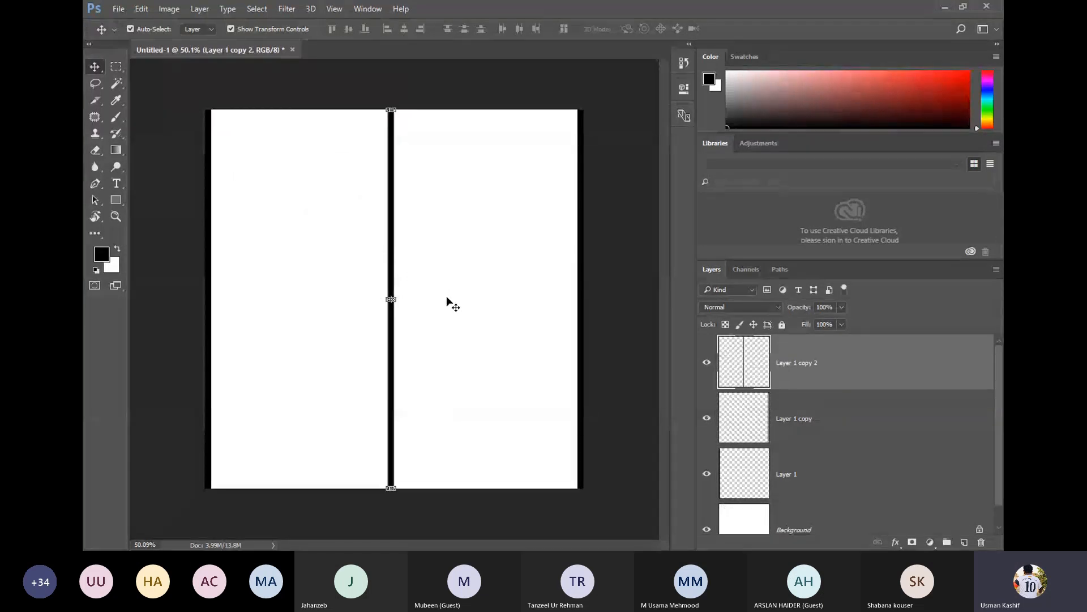
{"action": "key", "text": "Delete"}
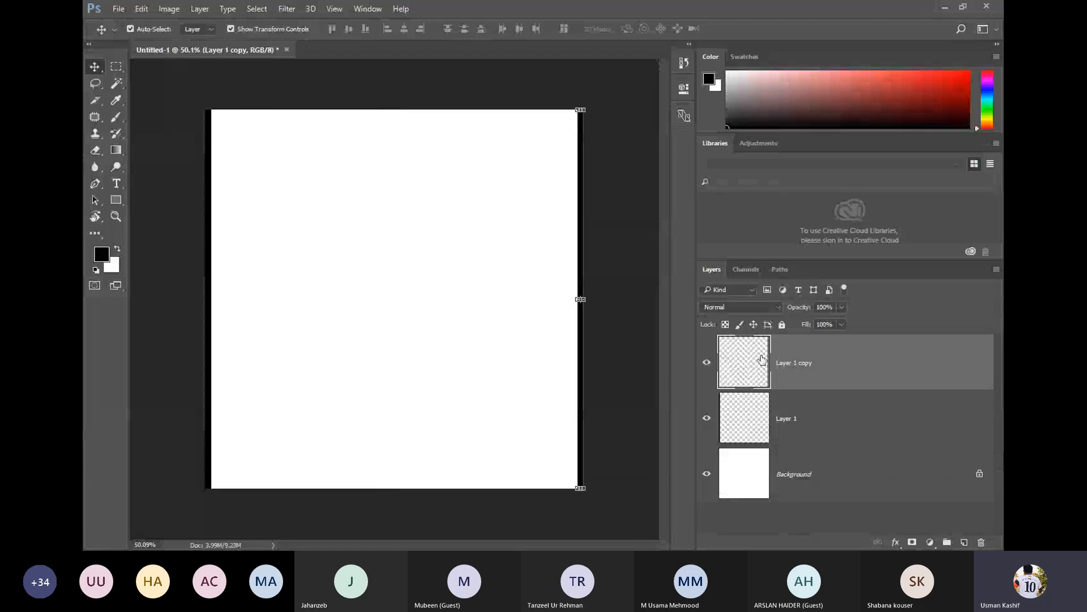
{"action": "key", "text": "Delete"}
{"action": "key", "text": "Delete"}
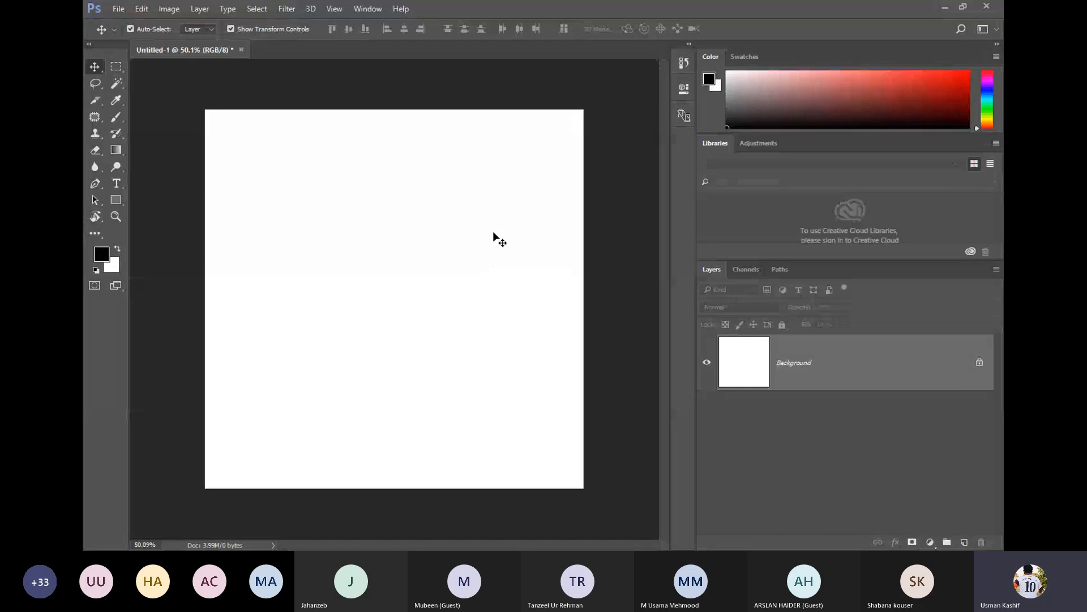
- Add a new layer and make a full-width rectangular selection over about the upper 40% of the canvas
{"action": "left_click", "coordinate": [964, 543]}
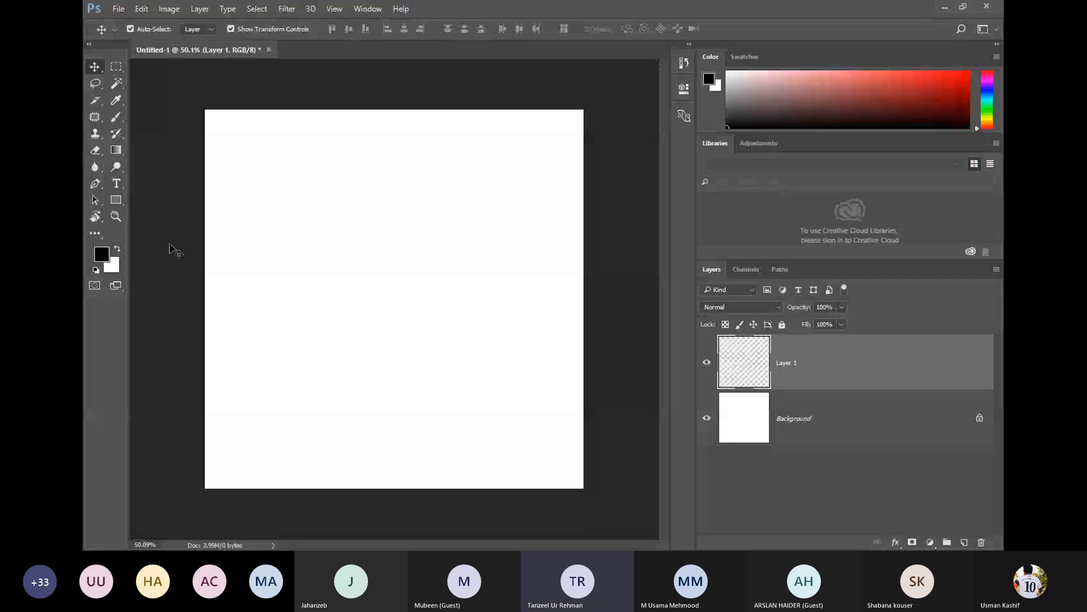
{"action": "left_click", "coordinate": [116, 72]}
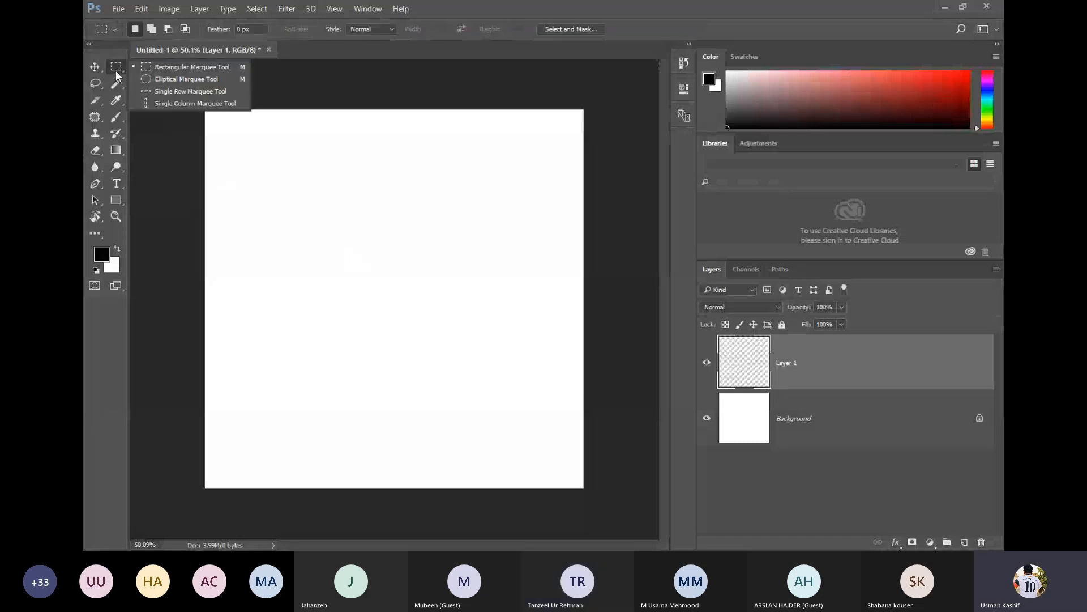
{"action": "left_click", "coordinate": [220, 75]}
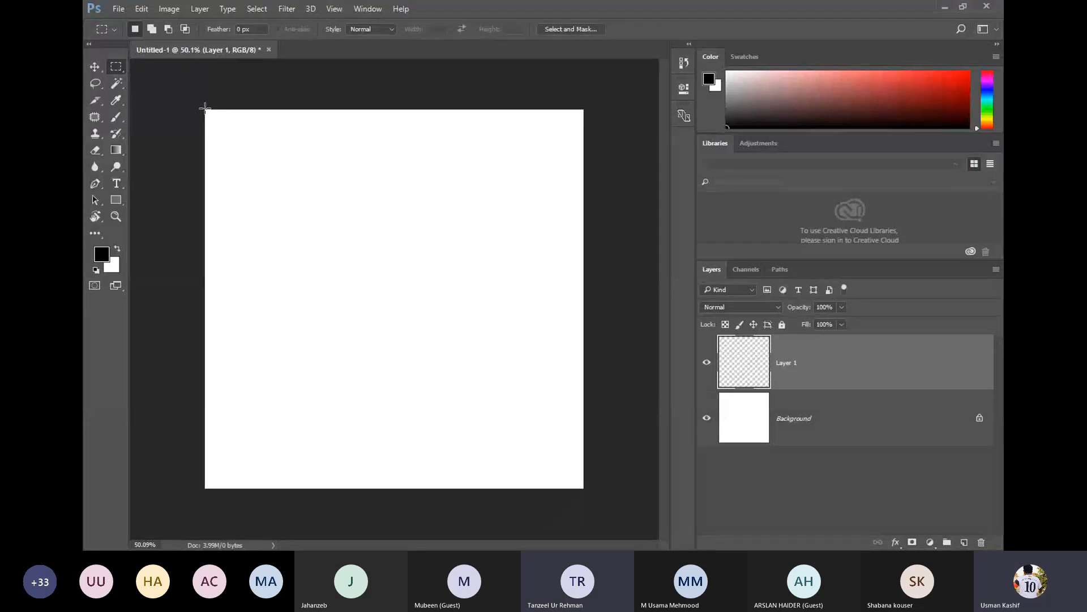
{"action": "left_click_drag", "start_coordinate": [205, 109], "coordinate": [585, 260]}
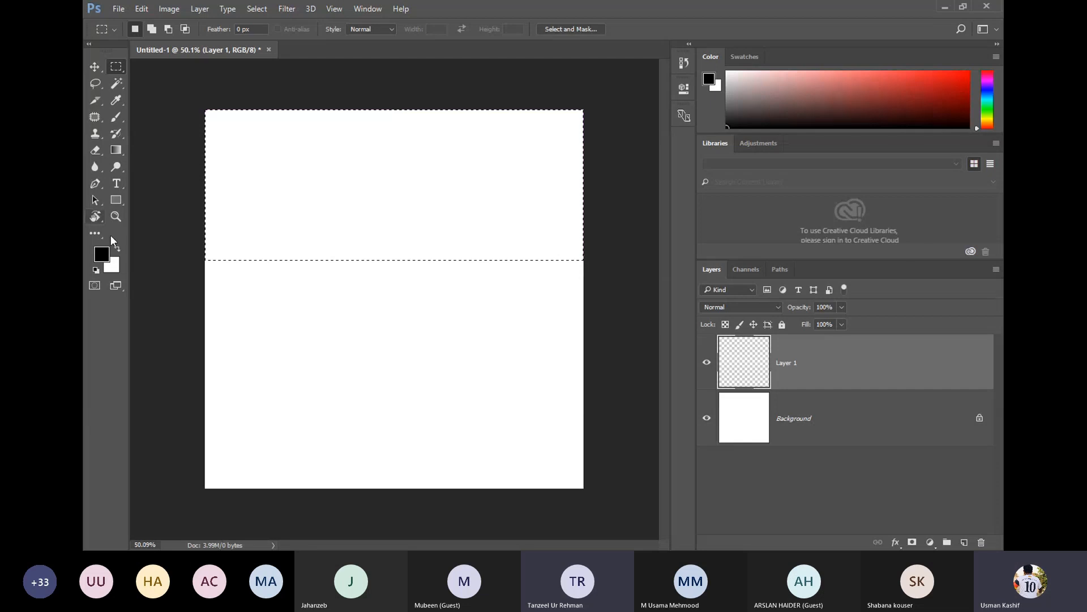
- Set the foreground color to red b60000, fill the selection with it, and deselect
{"action": "left_click", "coordinate": [101, 255]}
{"action": "left_click", "coordinate": [407, 156]}
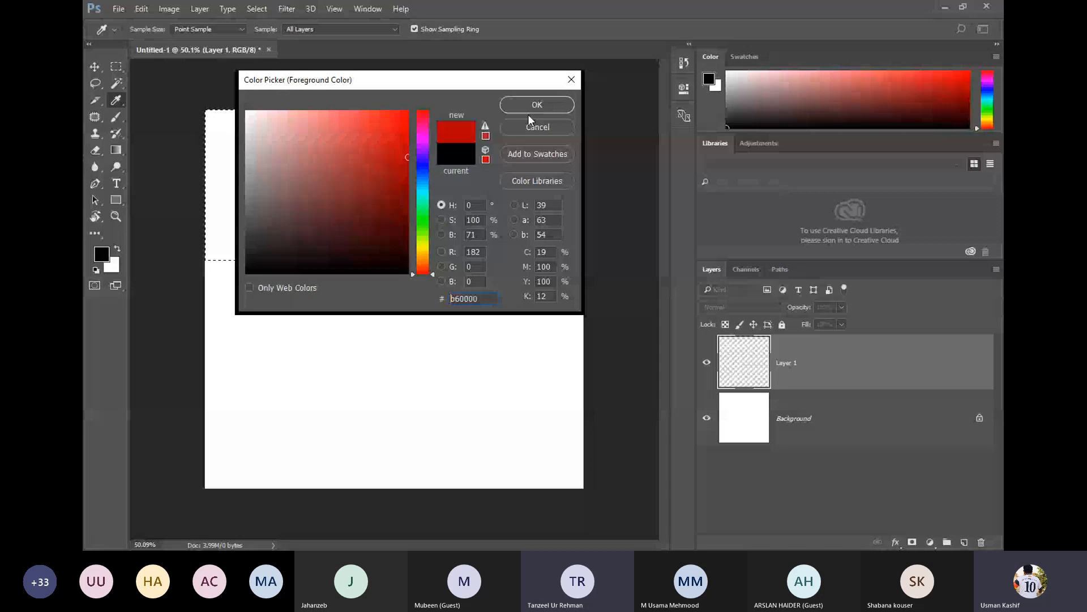
{"action": "left_click", "coordinate": [528, 107]}
{"action": "key", "text": "alt+BackSpace"}
{"action": "key", "text": "m"}
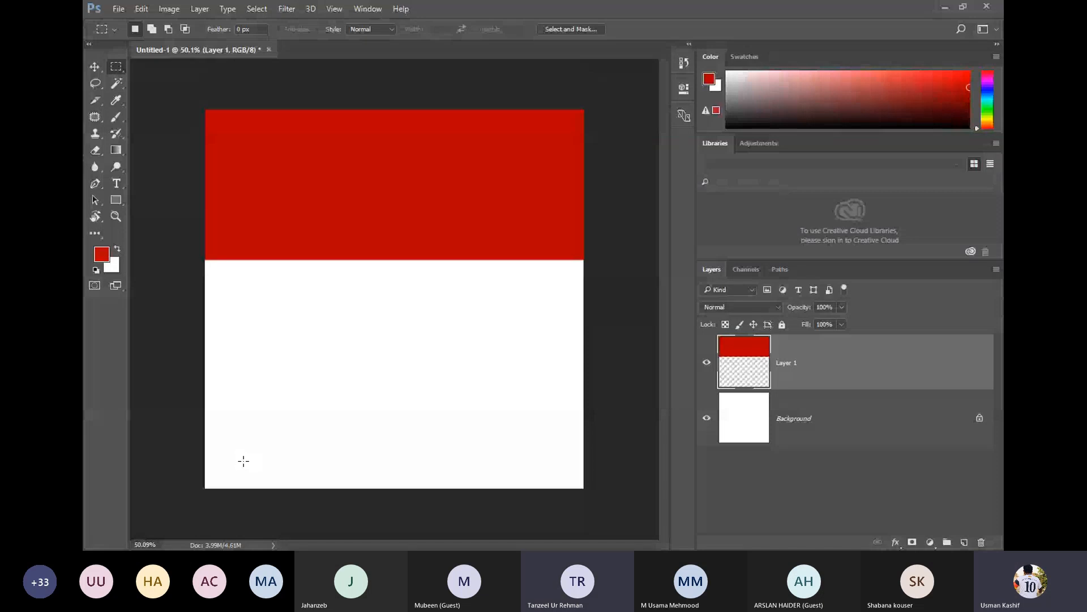
- Duplicate the red band and place the copy at the canvas's lower edge, with only a thin strip inside the canvas
{"action": "key", "text": "v"}
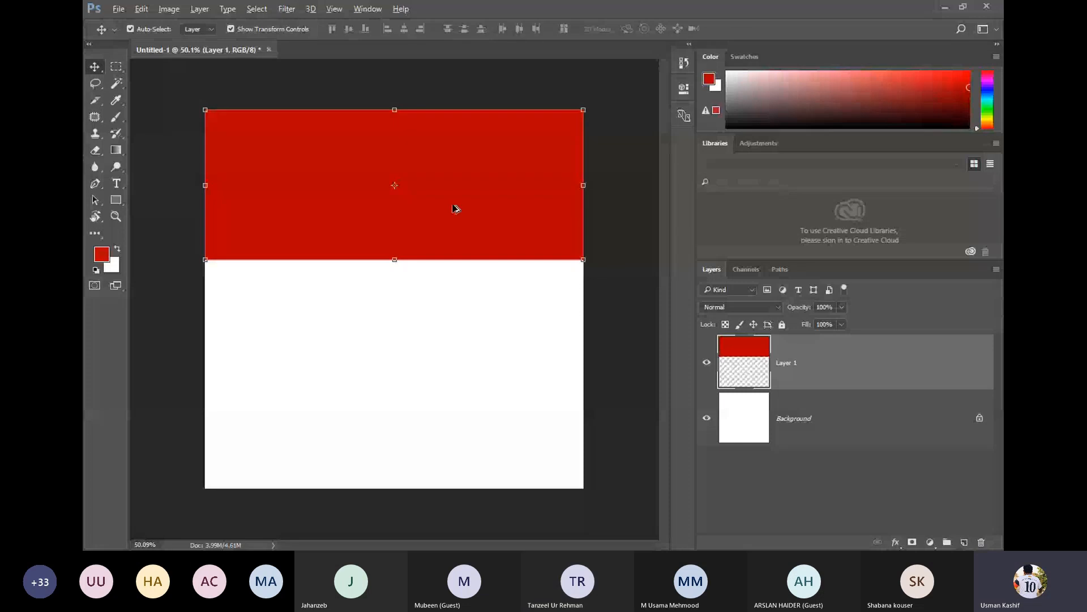
{"action": "left_click_drag", "start_coordinate": [455, 208], "coordinate": [452, 476]}
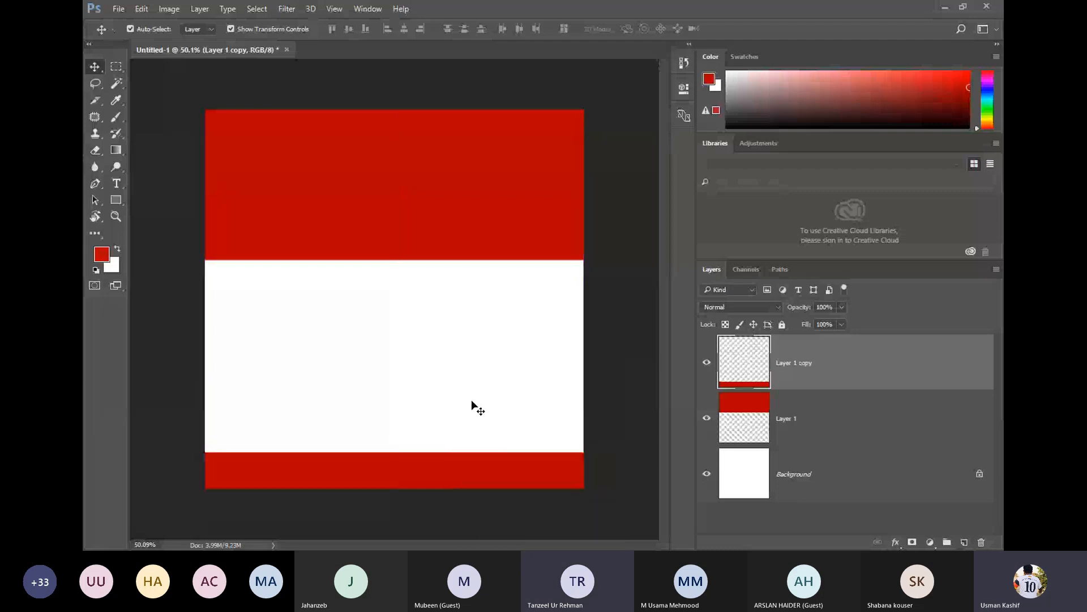
{"action": "left_click", "coordinate": [578, 357]}
{"action": "scroll", "coordinate": [444, 419], "scroll_direction": "down", "scroll_amount": 3}
{"action": "left_click", "coordinate": [430, 430]}
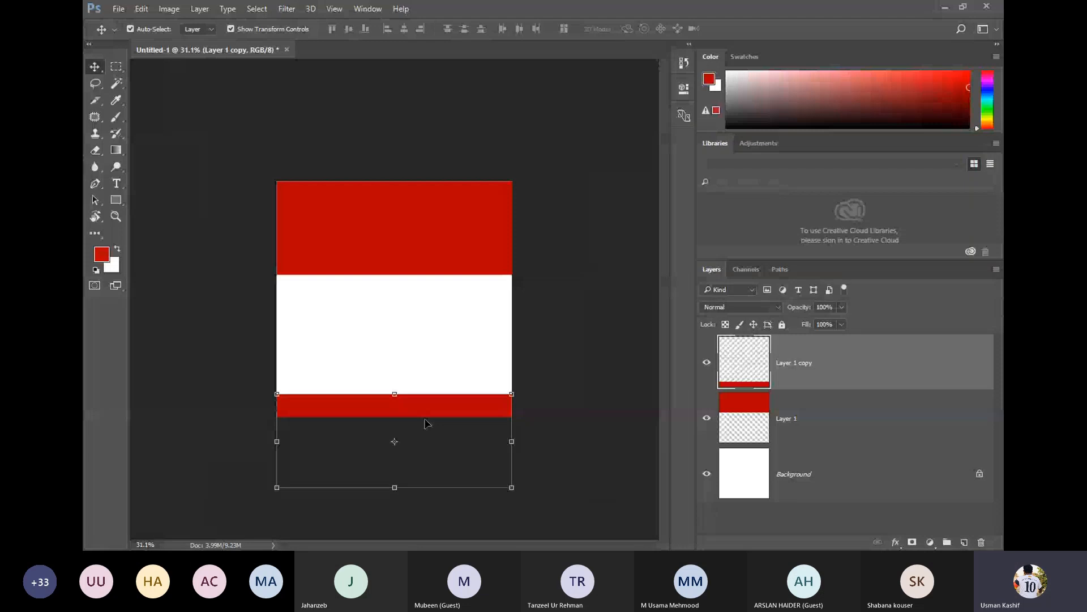
{"action": "left_click_drag", "start_coordinate": [435, 407], "coordinate": [435, 419]}
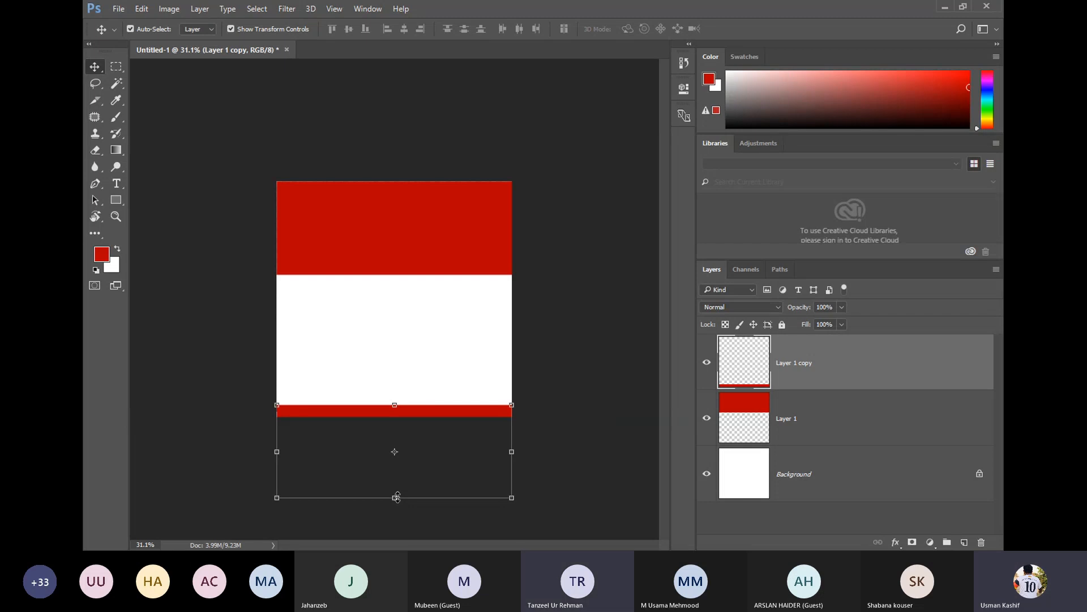
- Scale the lower red copy's height to about 13% so that it ends at the canvas's lower edge
{"action": "left_click_drag", "start_coordinate": [397, 498], "coordinate": [408, 418]}
{"action": "key", "text": "Return"}
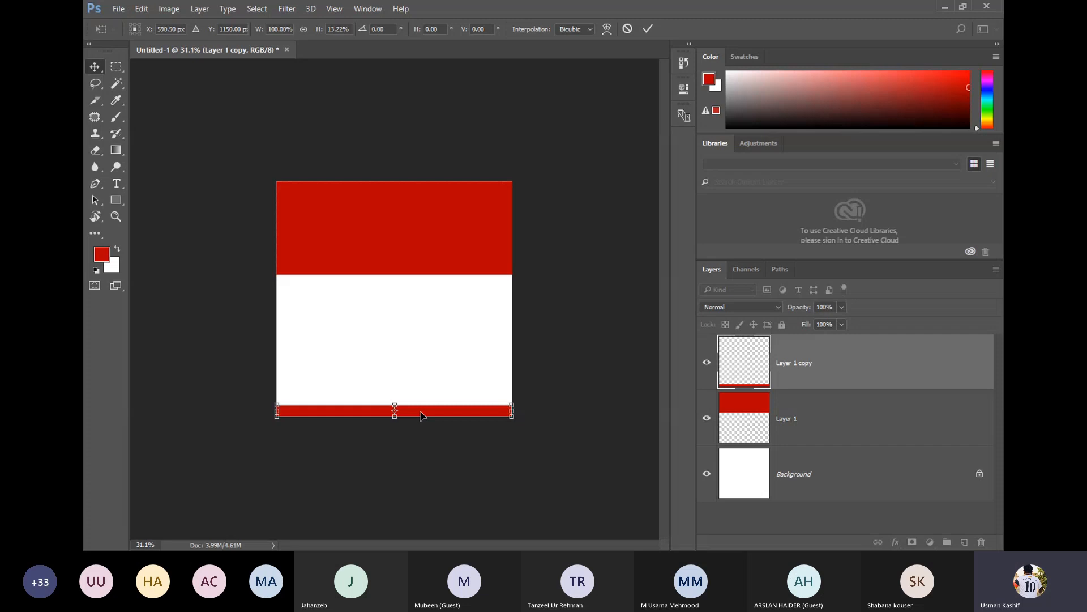
{"action": "left_click", "coordinate": [590, 363]}
{"action": "scroll", "coordinate": [347, 335], "scroll_direction": "up", "scroll_amount": 3}
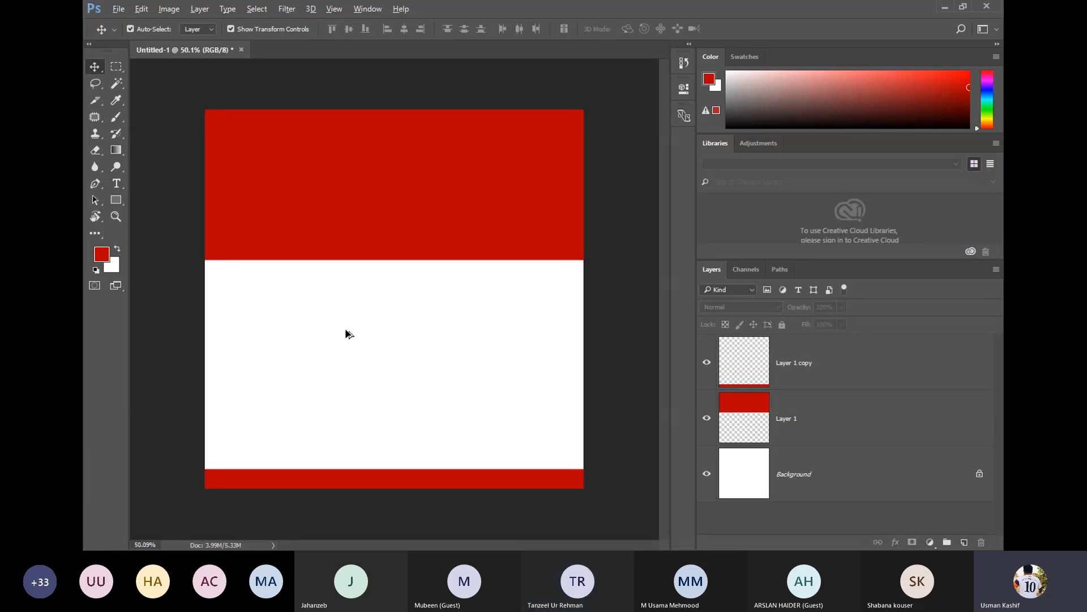
- Reduce the upper red band's height from its lower edge so that it covers about the upper third of the canvas
{"action": "left_click", "coordinate": [424, 230]}
{"action": "key", "text": "ctrl+t"}
{"action": "left_click_drag", "start_coordinate": [395, 259], "coordinate": [394, 231]}
{"action": "key", "text": "Return"}
{"action": "left_click", "coordinate": [280, 276]}
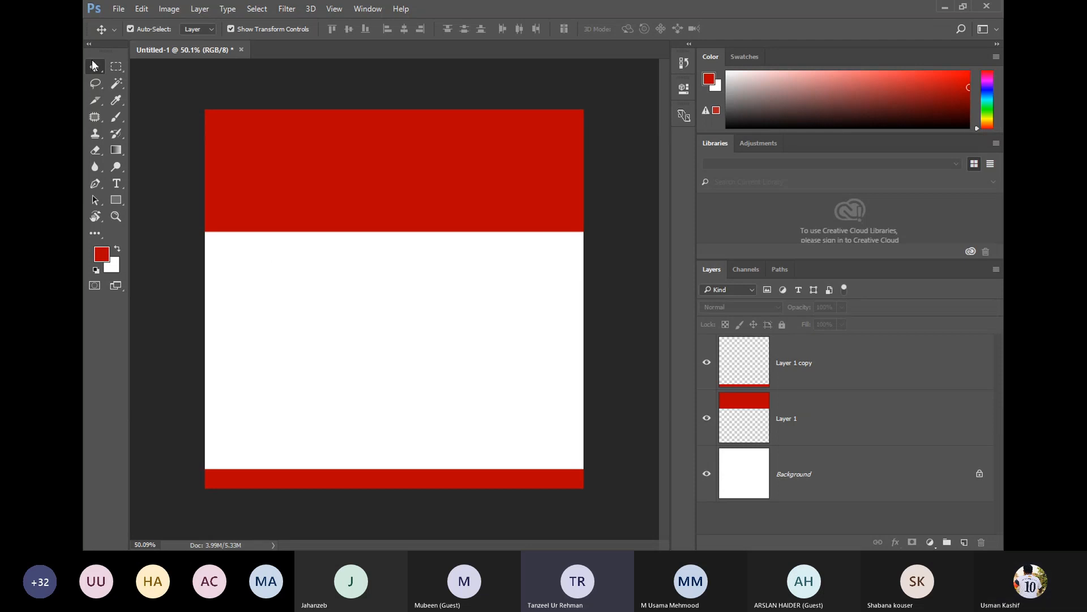
- Select a large rectangle within the white area and fill it with bright blue on Layer 1 copy
{"action": "left_click", "coordinate": [117, 68]}
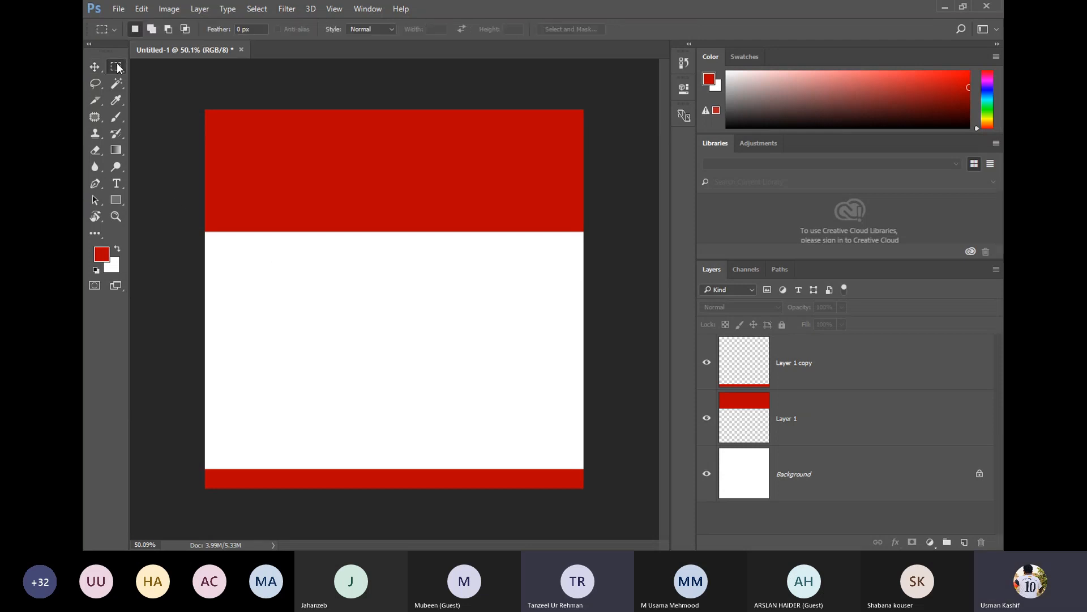
{"action": "left_click_drag", "start_coordinate": [245, 239], "coordinate": [546, 465]}
{"action": "left_click", "coordinate": [101, 255]}
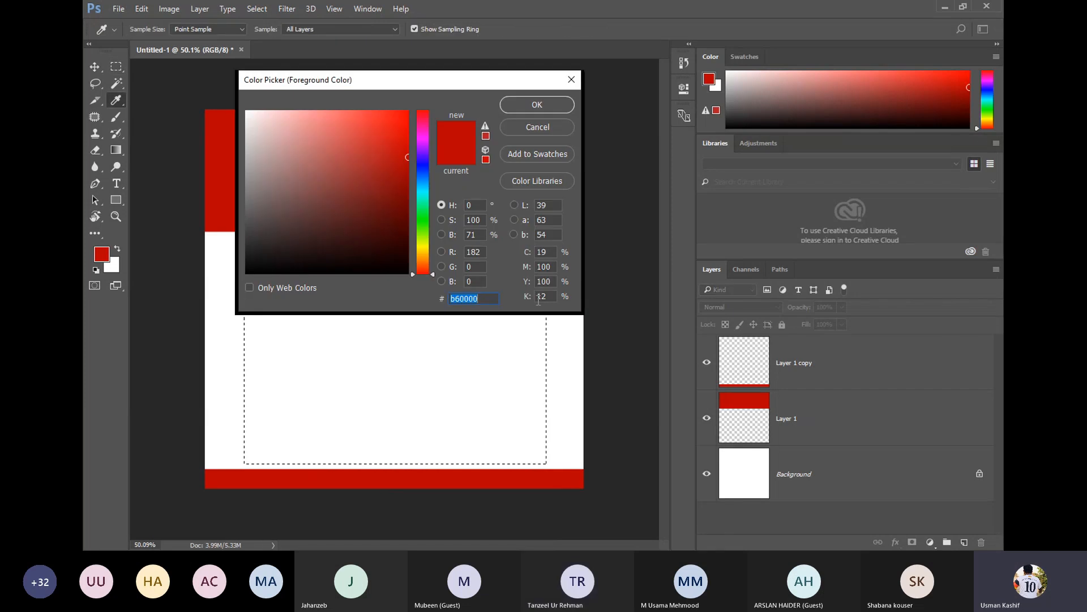
{"action": "left_click", "coordinate": [426, 189]}
{"action": "left_click", "coordinate": [536, 105]}
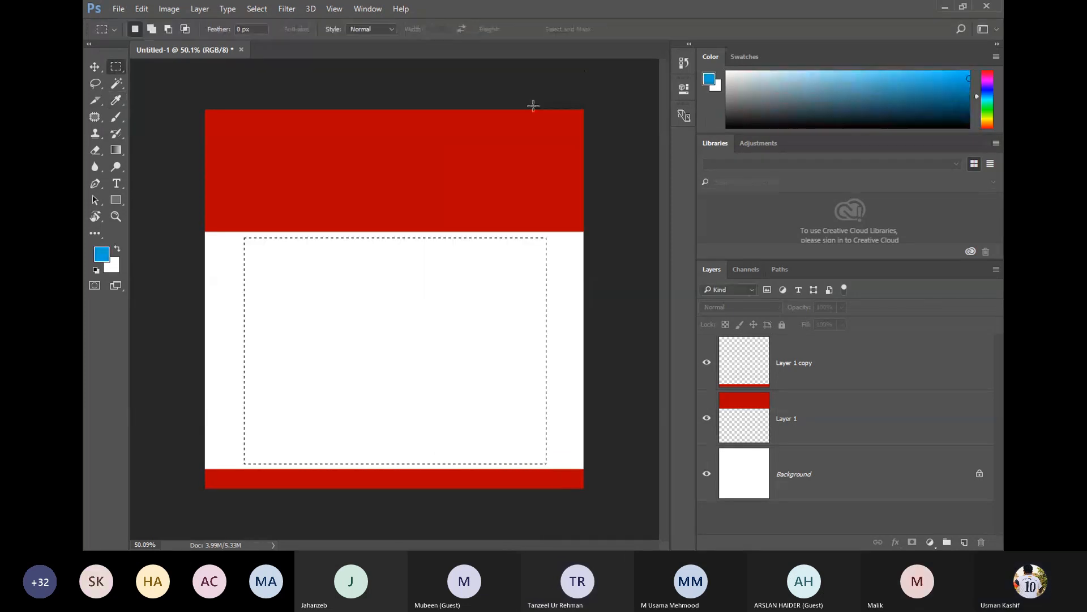
{"action": "left_click", "coordinate": [838, 364]}
{"action": "key", "text": "alt+BackSpace"}
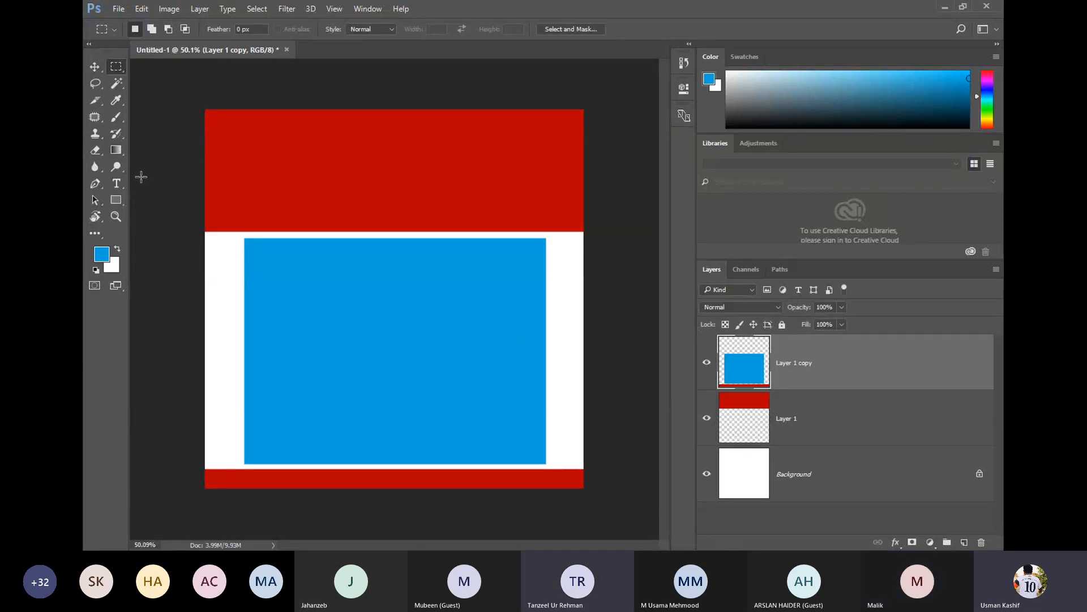
- Try moving the blue rectangle up and to the right with the Move tool, and undo the move
{"action": "left_click", "coordinate": [93, 67]}
{"action": "left_click_drag", "start_coordinate": [434, 374], "coordinate": [487, 357]}
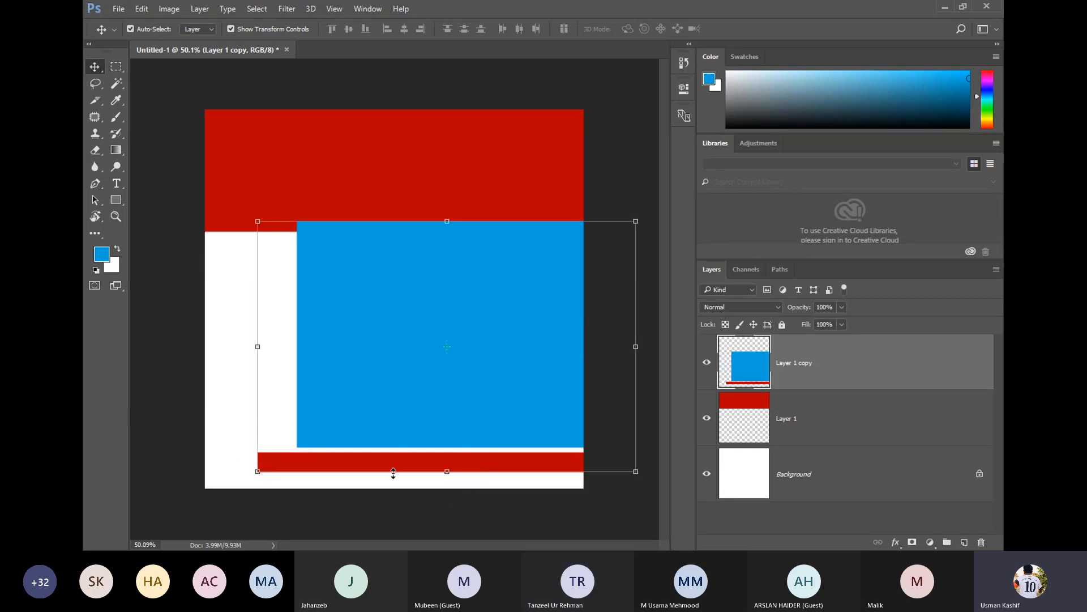
{"action": "key", "text": "ctrl+z"}
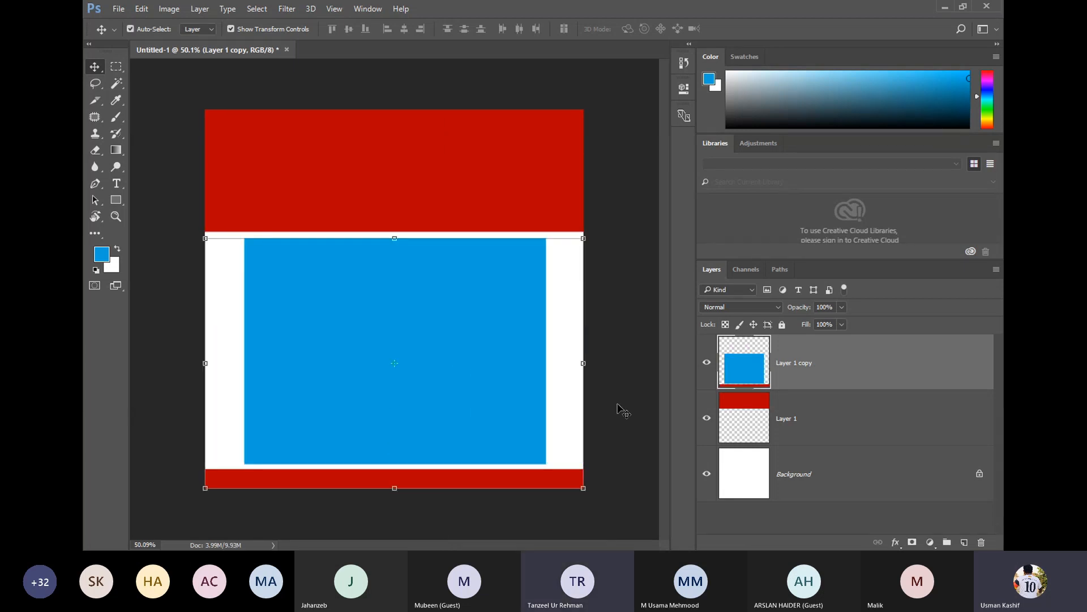
- Undo back to the active selection around the blue rectangle and clear its blue fill from Layer 1 copy
{"action": "left_click", "coordinate": [639, 303]}
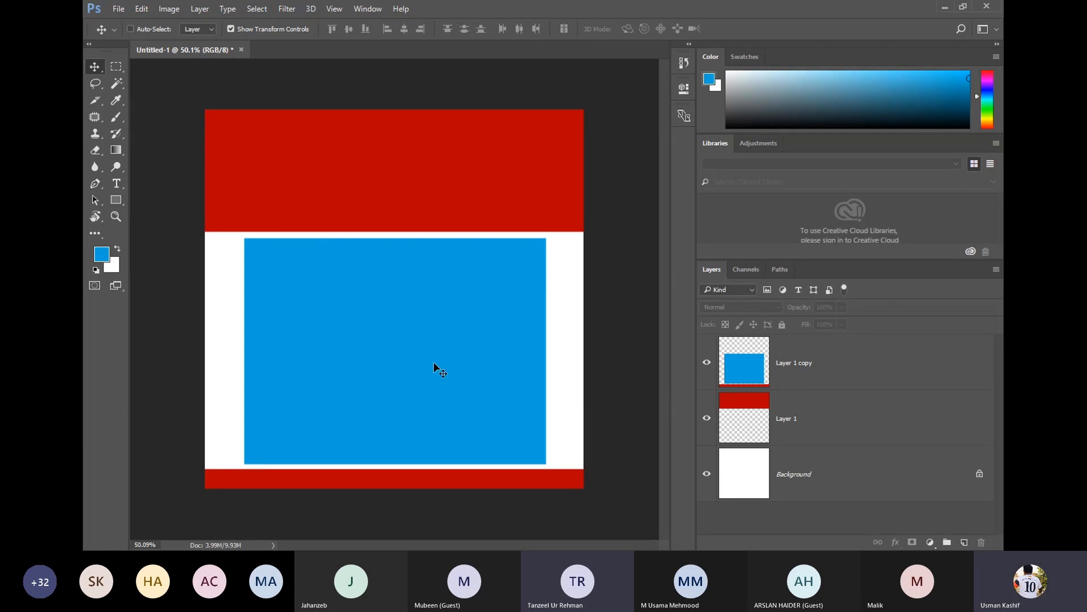
{"action": "key", "text": "ctrl+z"}
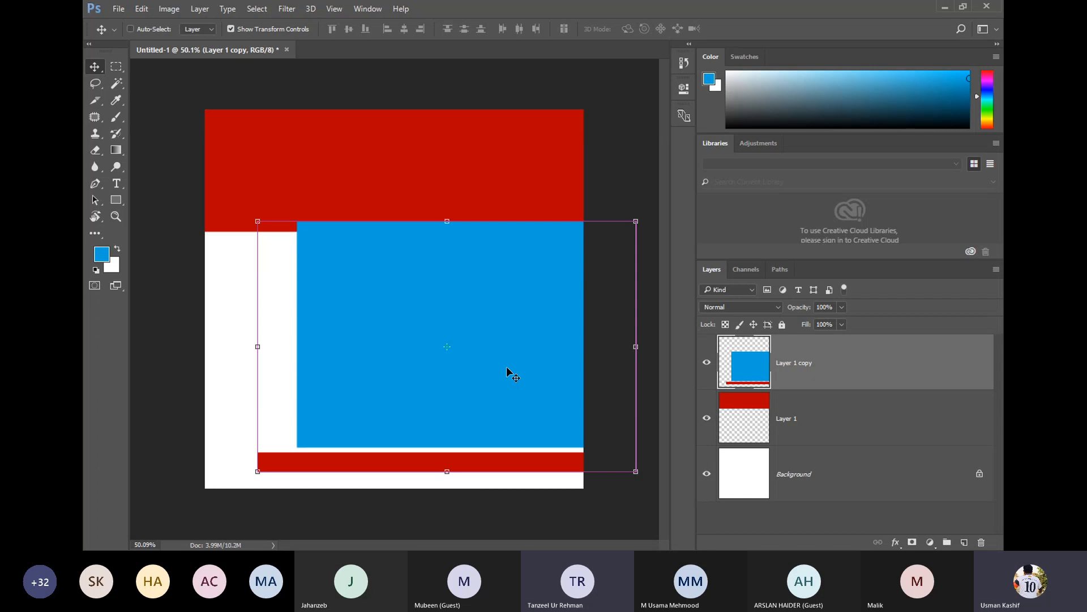
{"action": "key", "text": "ctrl+z"}
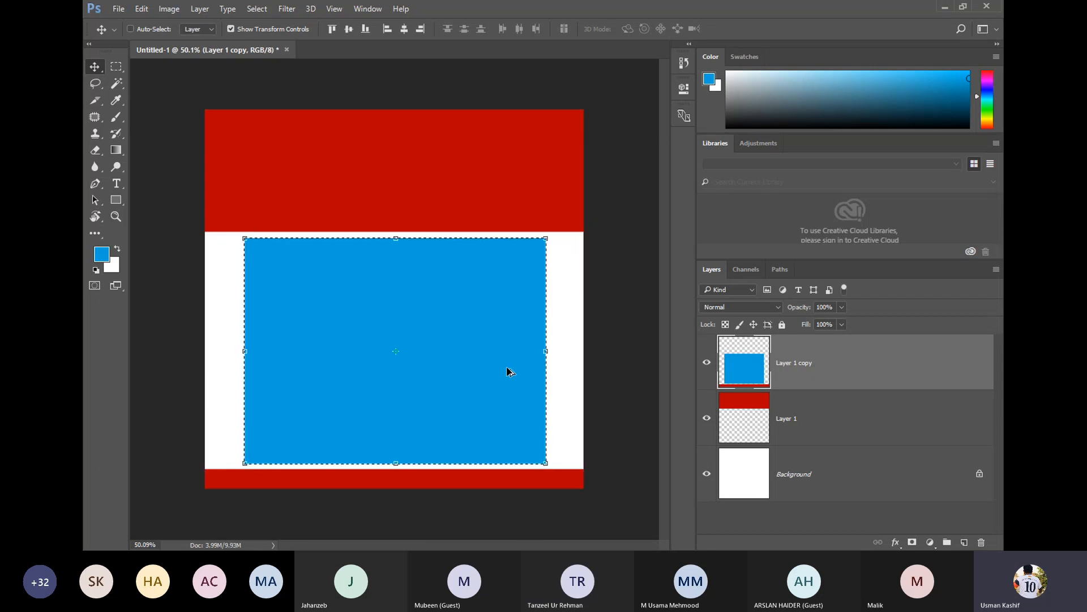
{"action": "key", "text": "Delete"}
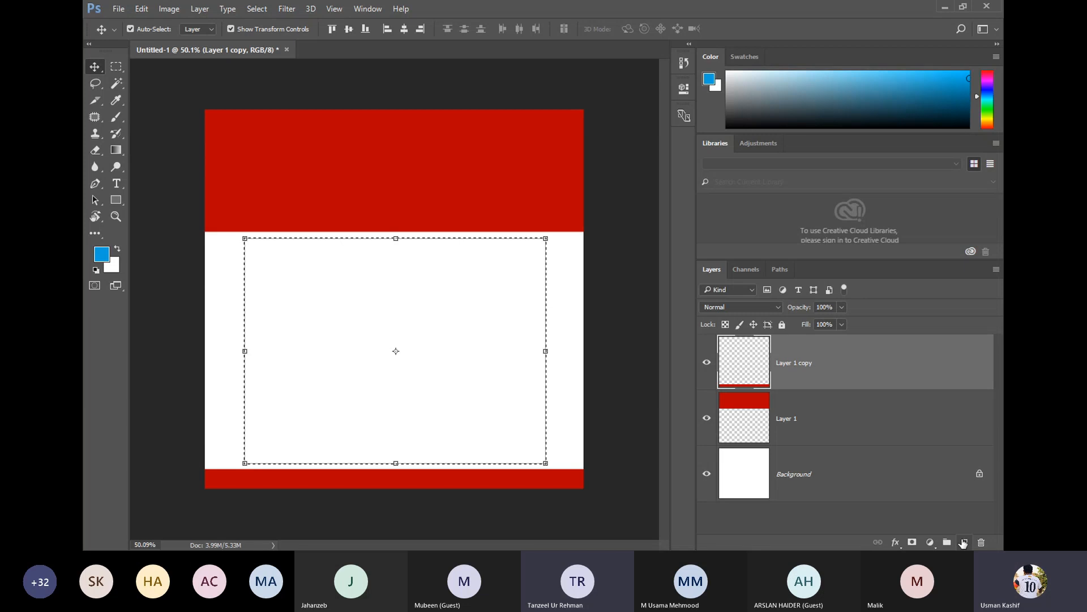
- Add a new layer and fill a large rectangular selection within the white area with the blue foreground colour
{"action": "left_click", "coordinate": [964, 542]}
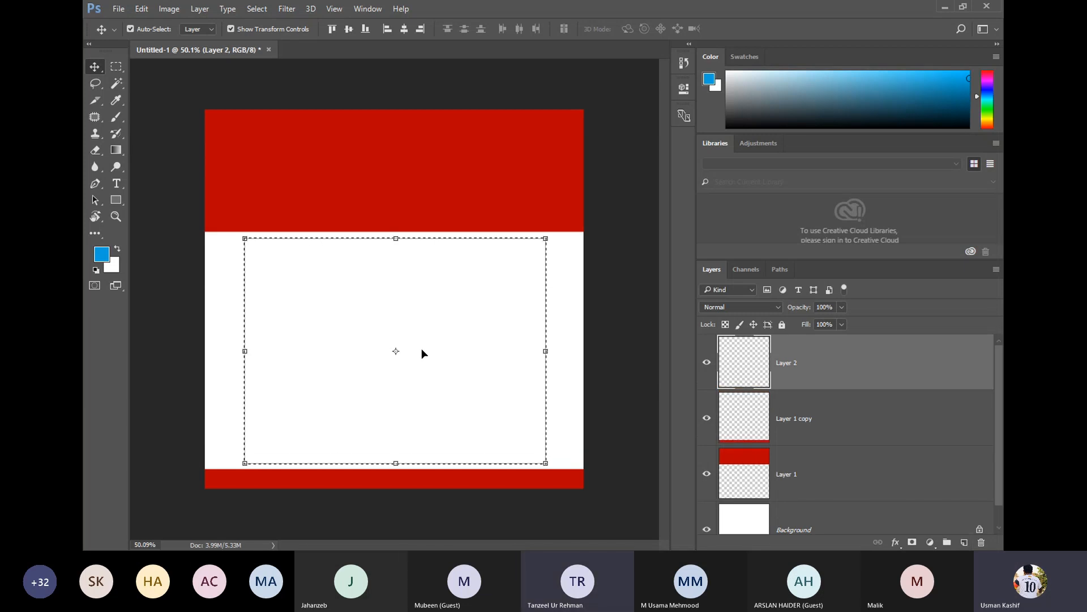
{"action": "key", "text": "ctrl+d"}
{"action": "left_click", "coordinate": [117, 67]}
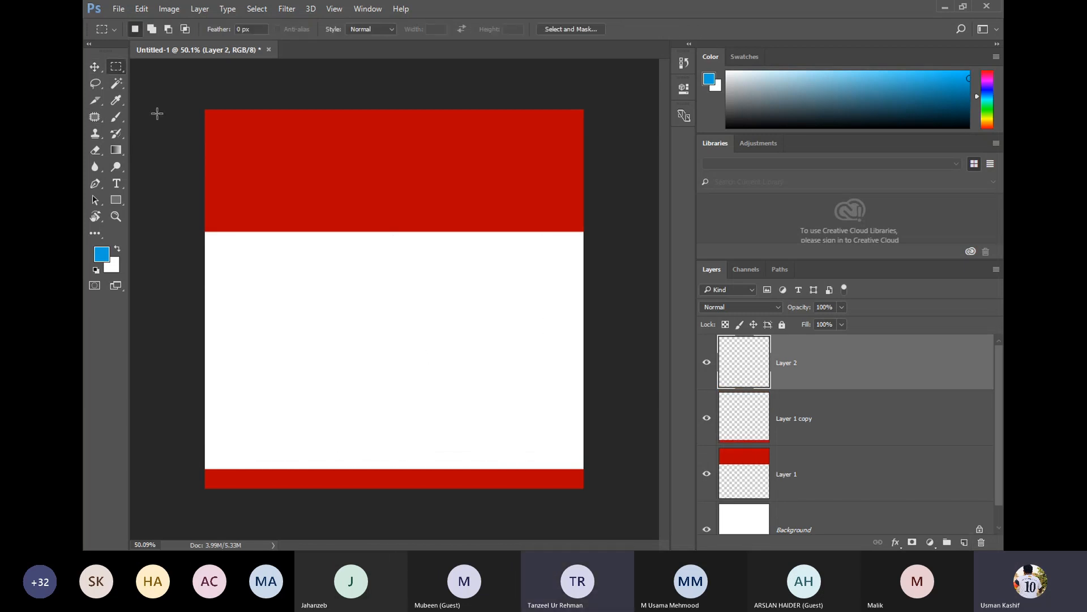
{"action": "left_click_drag", "start_coordinate": [230, 240], "coordinate": [561, 466]}
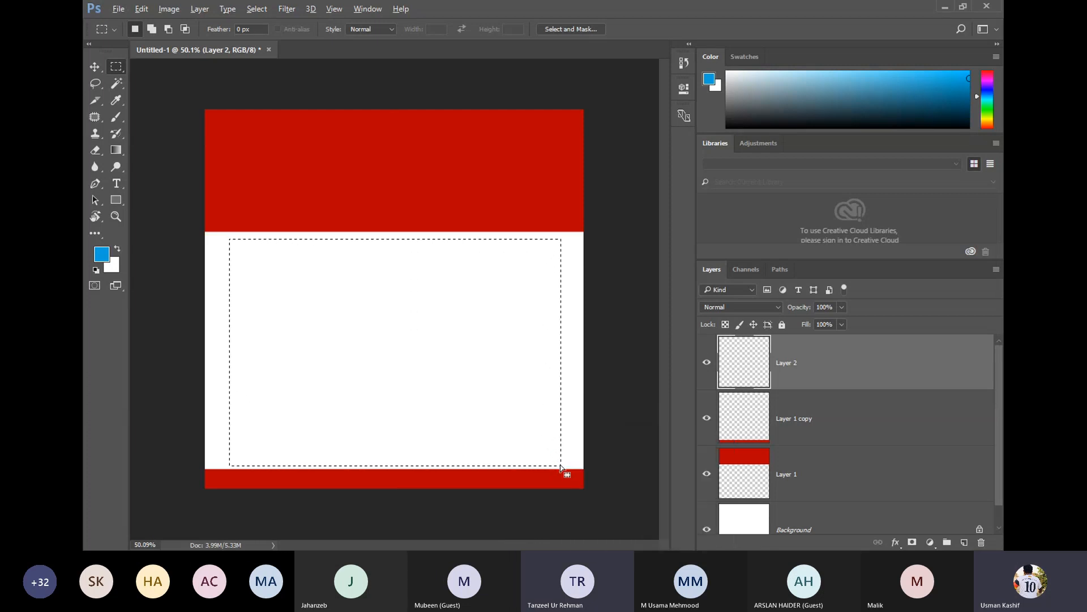
{"action": "key", "text": "alt+BackSpace"}
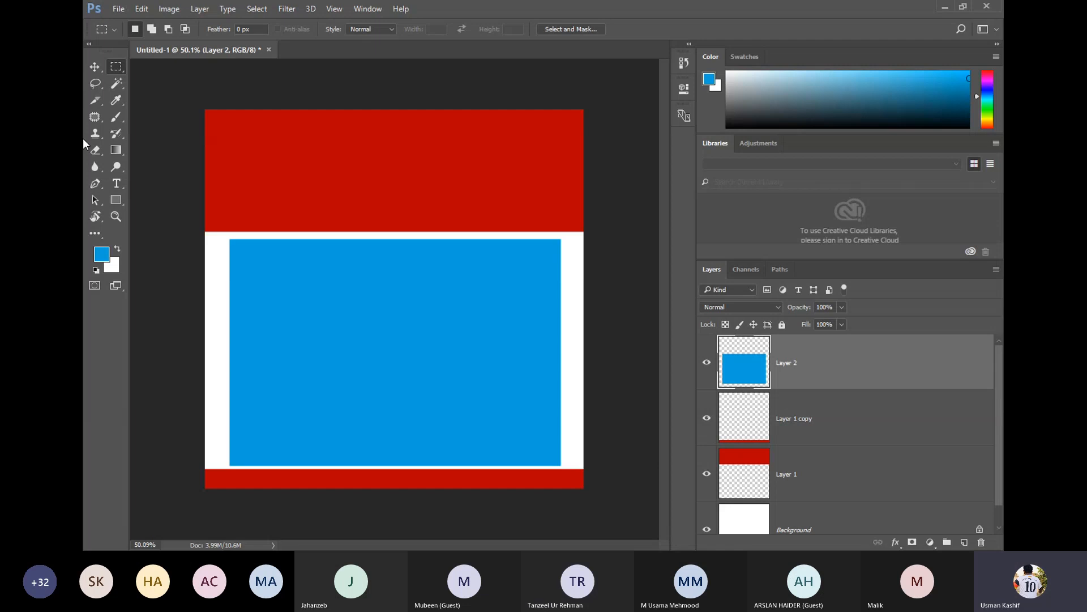
- Nudge the blue rectangle with the Move tool so it sits centred in the white area, and deselect its layer
{"action": "left_click", "coordinate": [95, 66]}
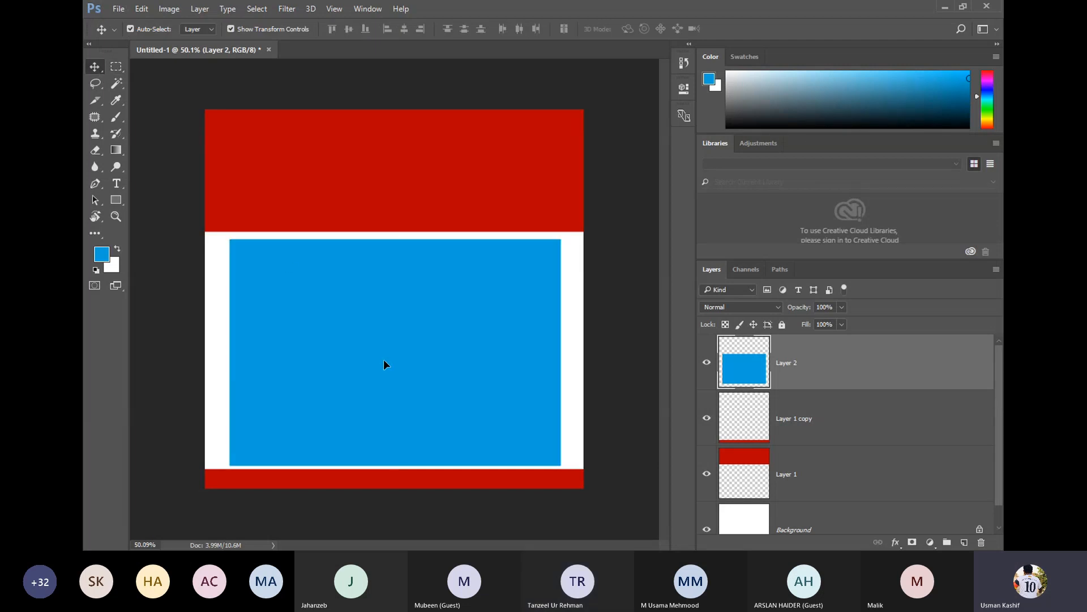
{"action": "left_click_drag", "start_coordinate": [384, 360], "coordinate": [384, 358]}
{"action": "left_click_drag", "start_coordinate": [472, 368], "coordinate": [468, 372]}
{"action": "left_click", "coordinate": [644, 267]}
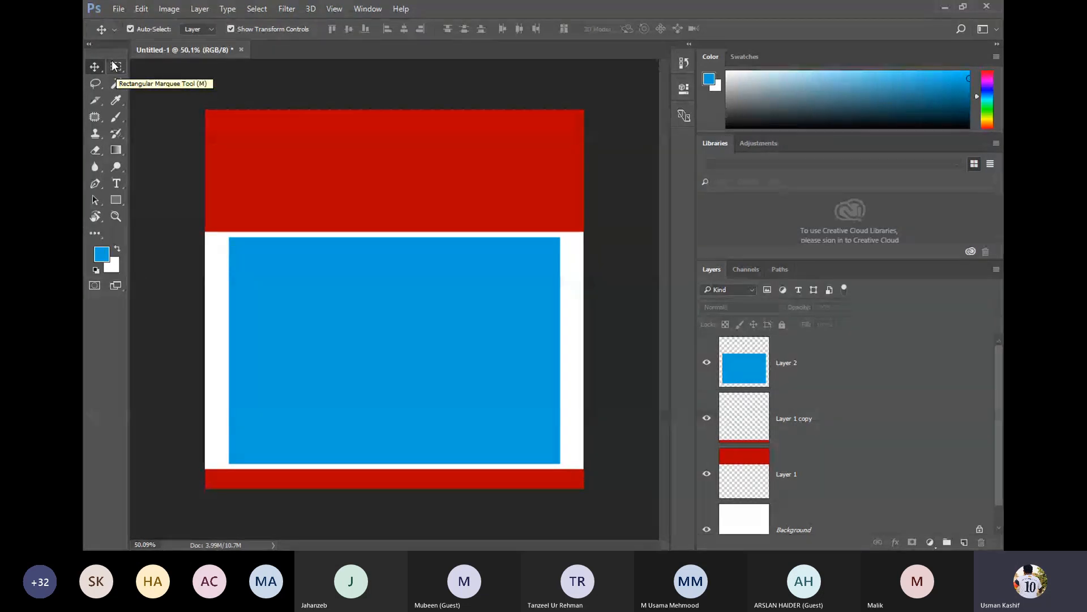
- Select the canvas's right part at full height, delete the blue inside it from Layer 2, and deselect
{"action": "left_click", "coordinate": [791, 376]}
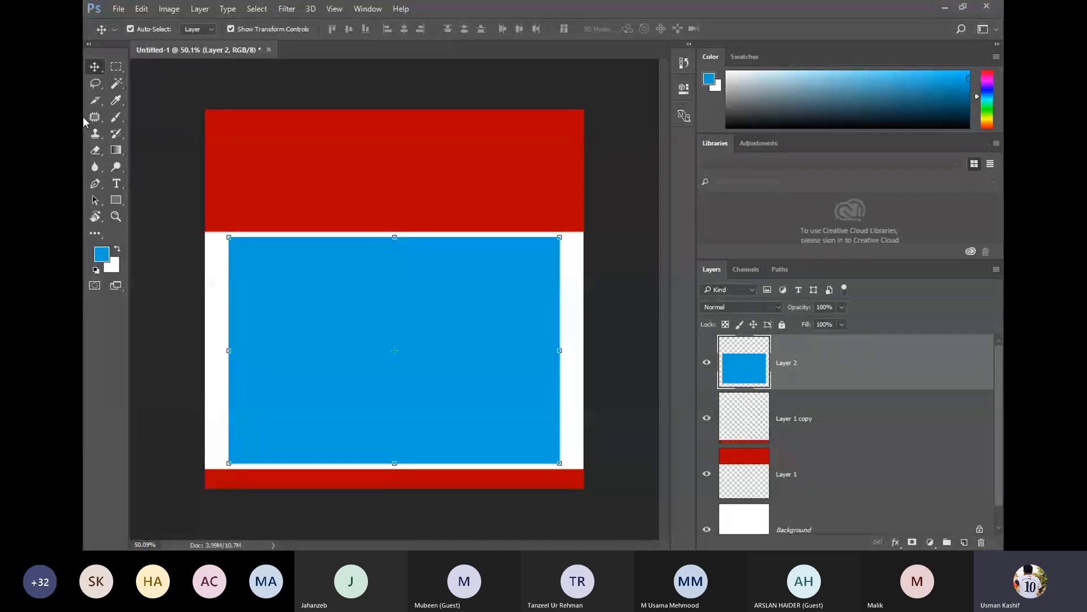
{"action": "left_click", "coordinate": [117, 66]}
{"action": "left_click_drag", "start_coordinate": [412, 107], "coordinate": [607, 502]}
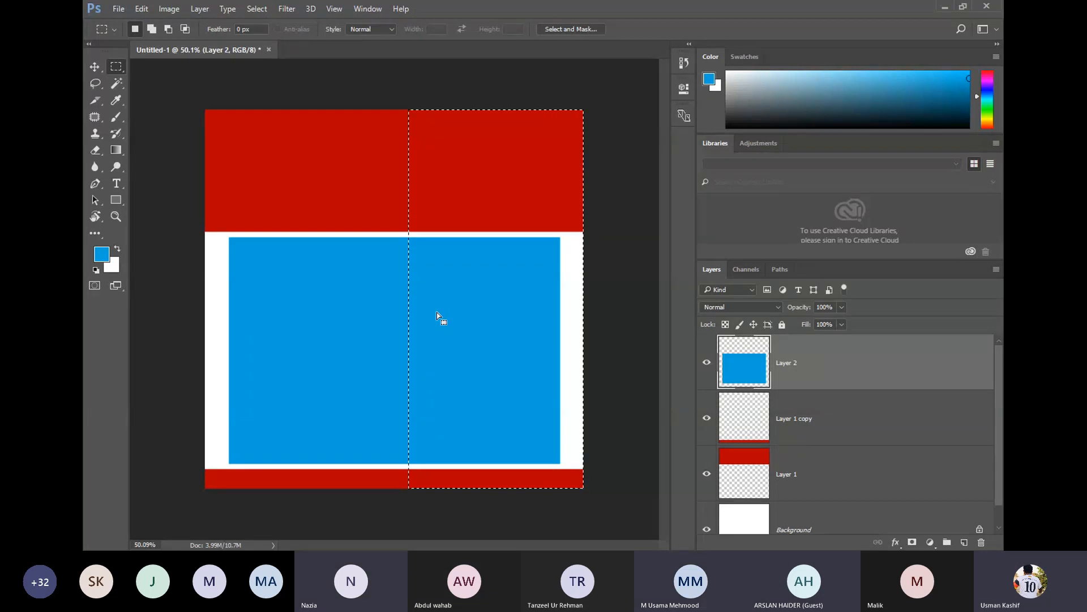
{"action": "key", "text": "Delete"}
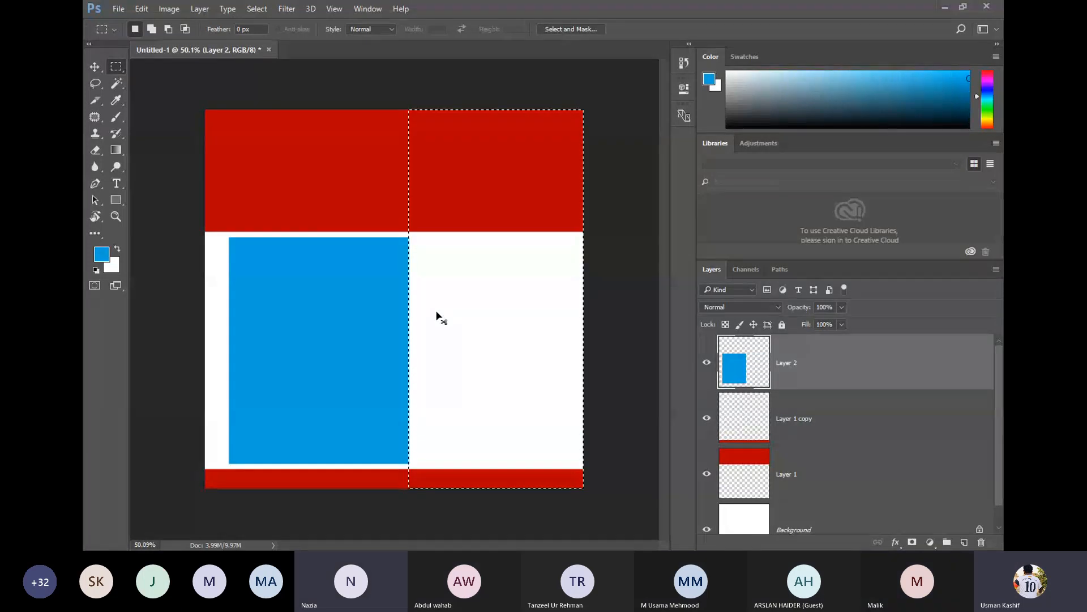
{"action": "key", "text": "ctrl+d"}
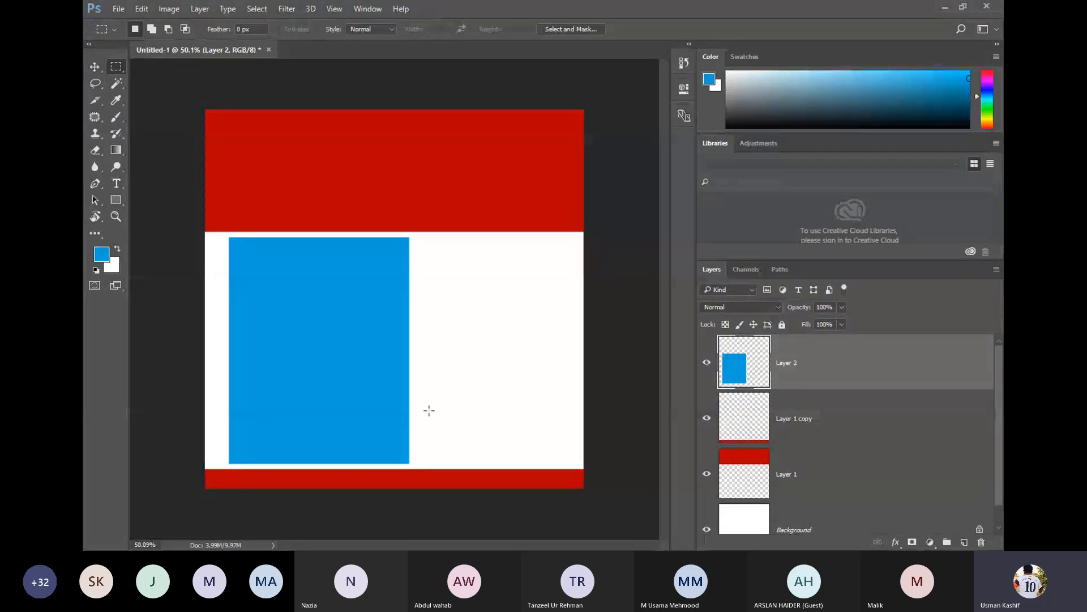
- Move the remaining blue rectangle right to the horizontal centre of the canvas and deselect its layer
{"action": "left_click", "coordinate": [94, 66]}
{"action": "left_click_drag", "start_coordinate": [371, 301], "coordinate": [429, 311]}
{"action": "left_click", "coordinate": [547, 331]}
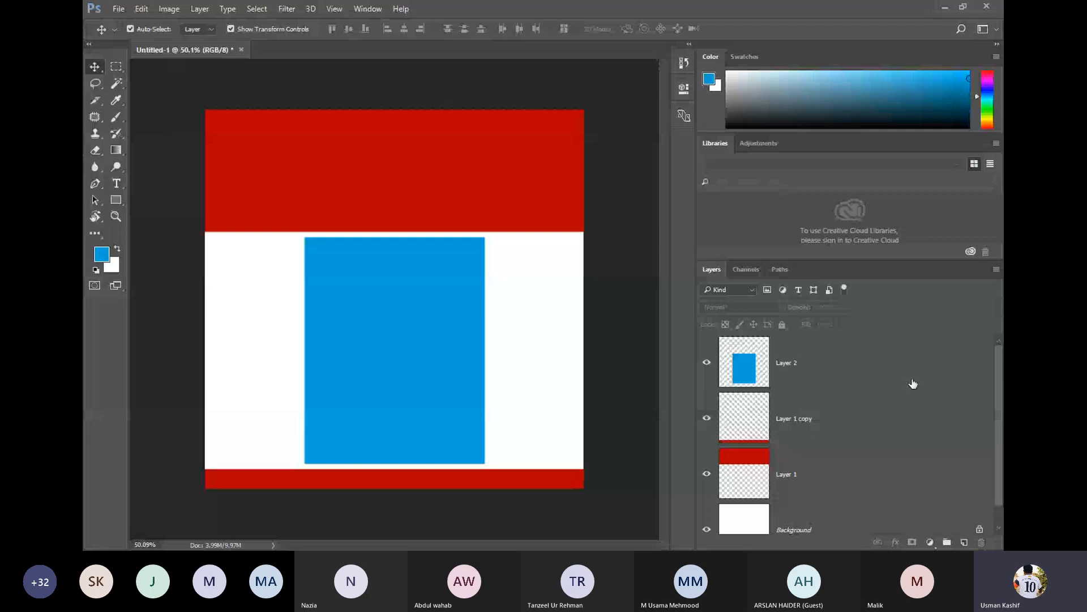
- Select a thin horizontal band across the blue rectangle's middle, delete it from Layer 2, and deselect
{"action": "left_click", "coordinate": [807, 470]}
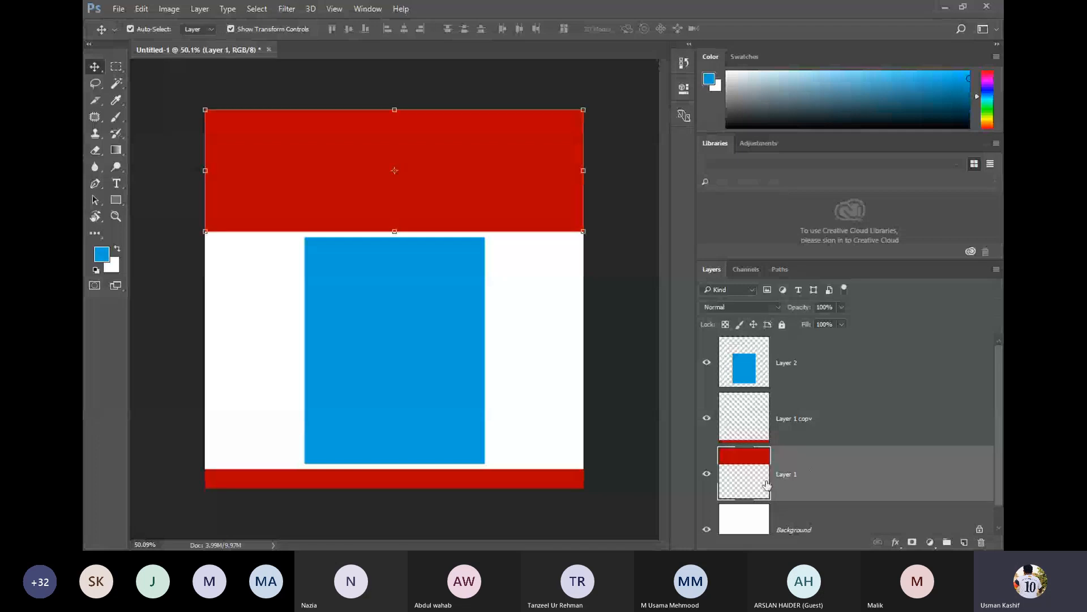
{"action": "left_click", "coordinate": [116, 66]}
{"action": "left_click_drag", "start_coordinate": [273, 330], "coordinate": [509, 381]}
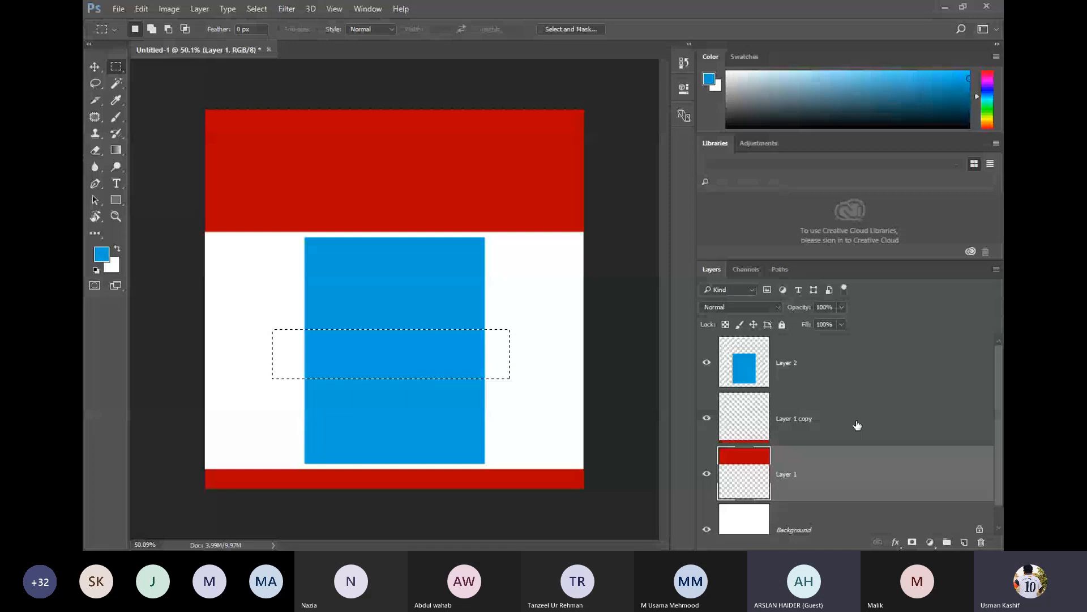
{"action": "left_click", "coordinate": [817, 369]}
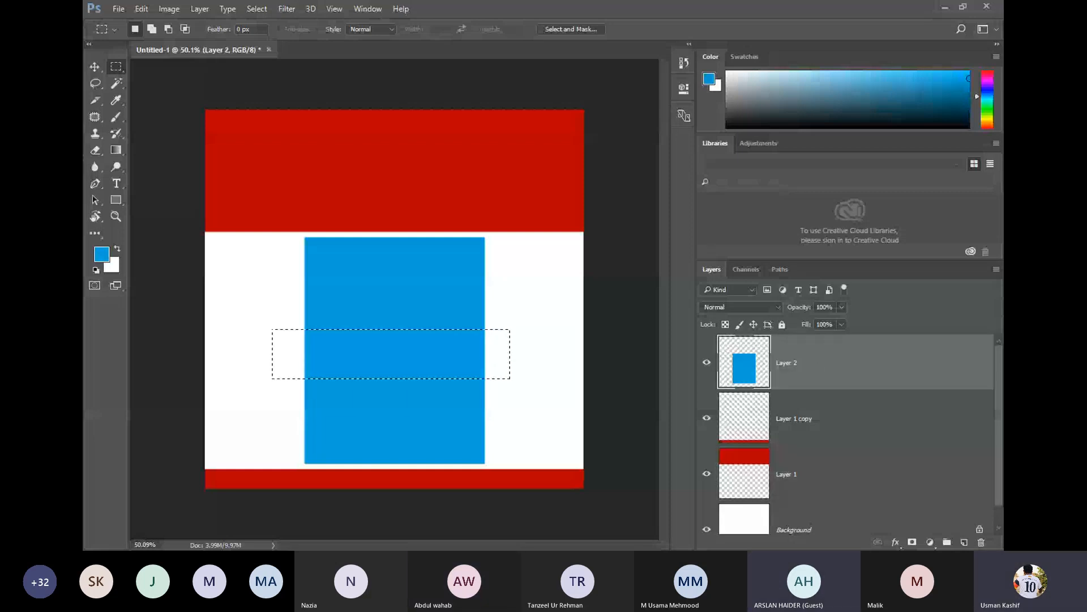
{"action": "key", "text": "ctrl+d"}
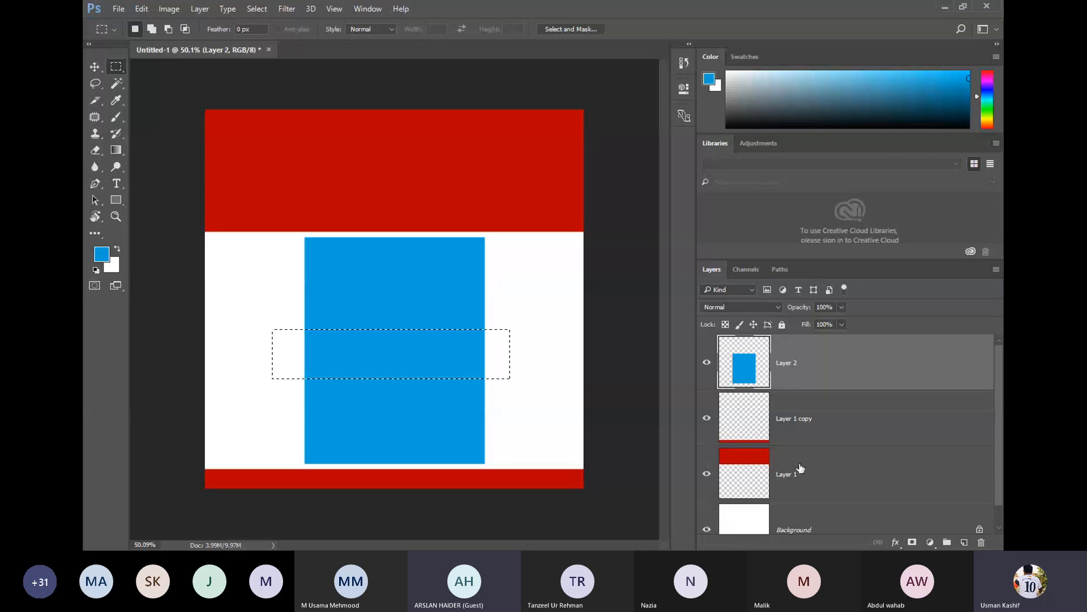
{"action": "left_click", "coordinate": [739, 473]}
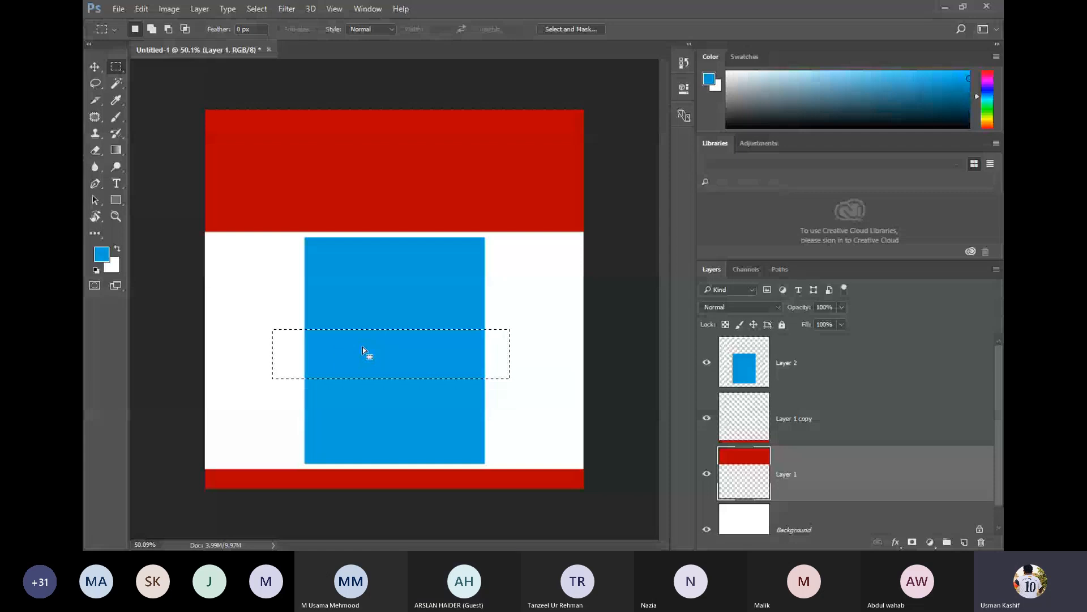
{"action": "left_click", "coordinate": [810, 364]}
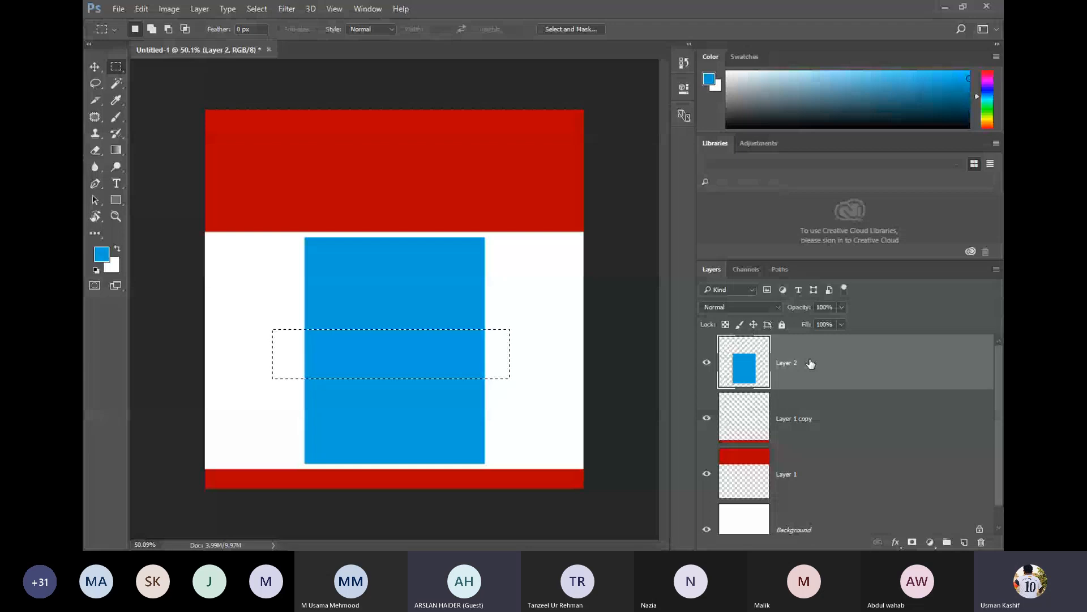
{"action": "key", "text": "Delete"}
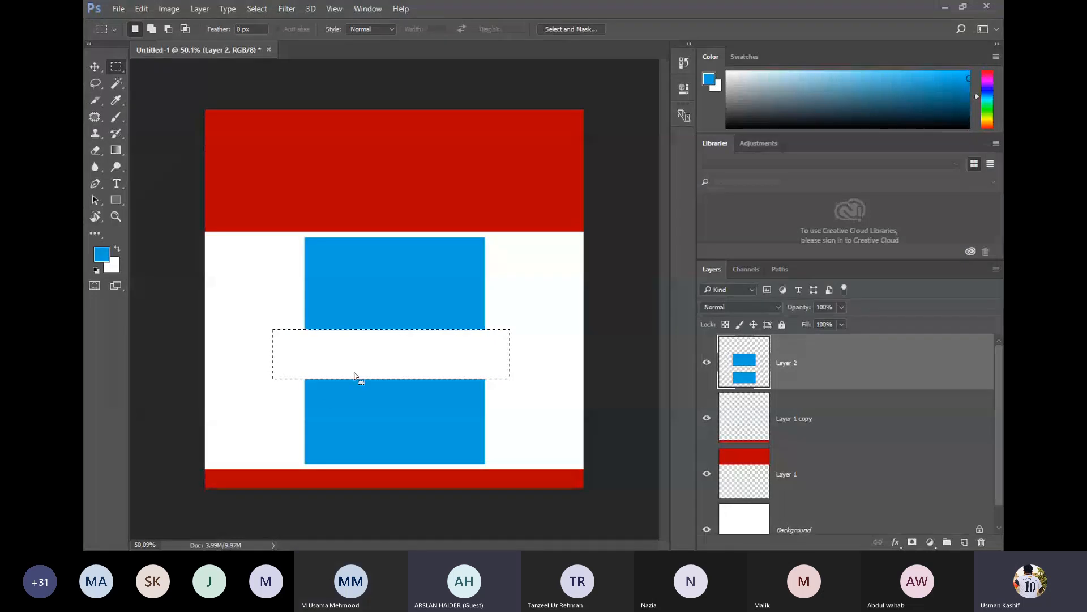
{"action": "left_click", "coordinate": [407, 384]}
{"action": "left_click", "coordinate": [95, 66]}
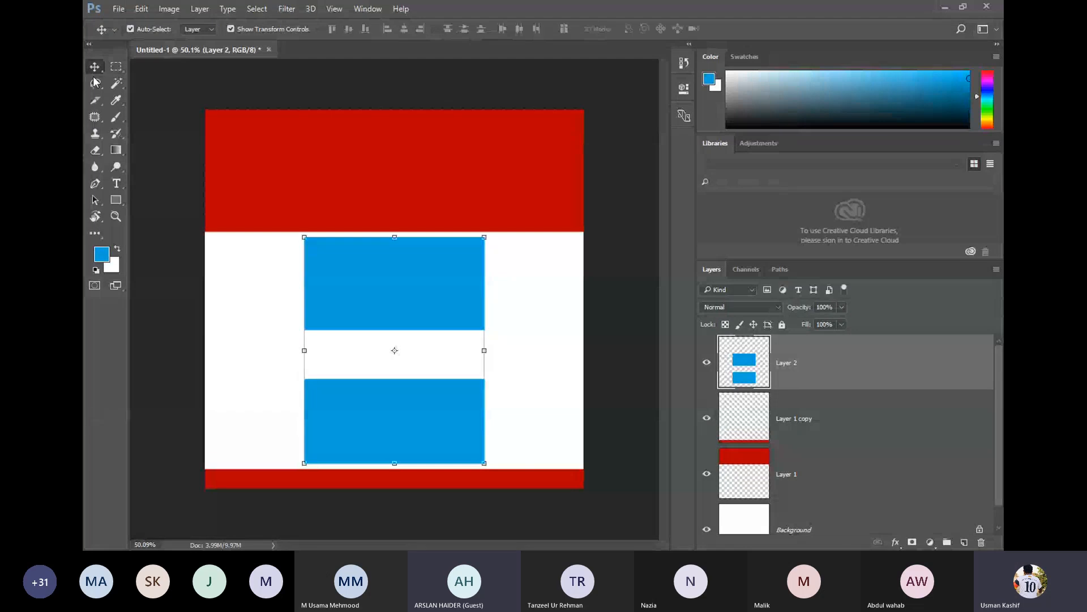
{"action": "left_click", "coordinate": [216, 282]}
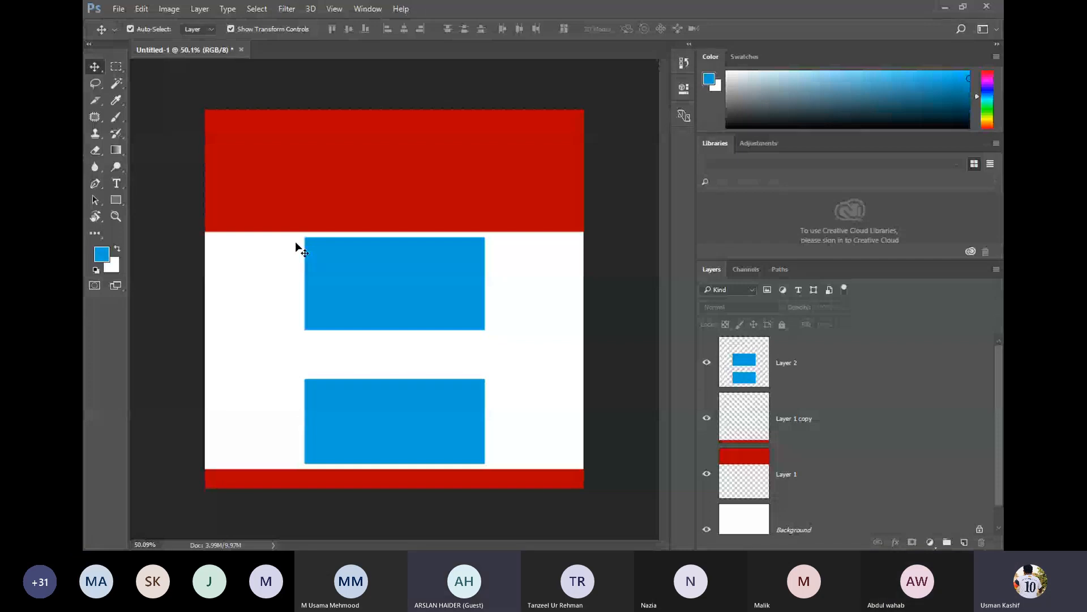
{"action": "scroll", "coordinate": [813, 412], "scroll_direction": "down", "scroll_amount": 1}
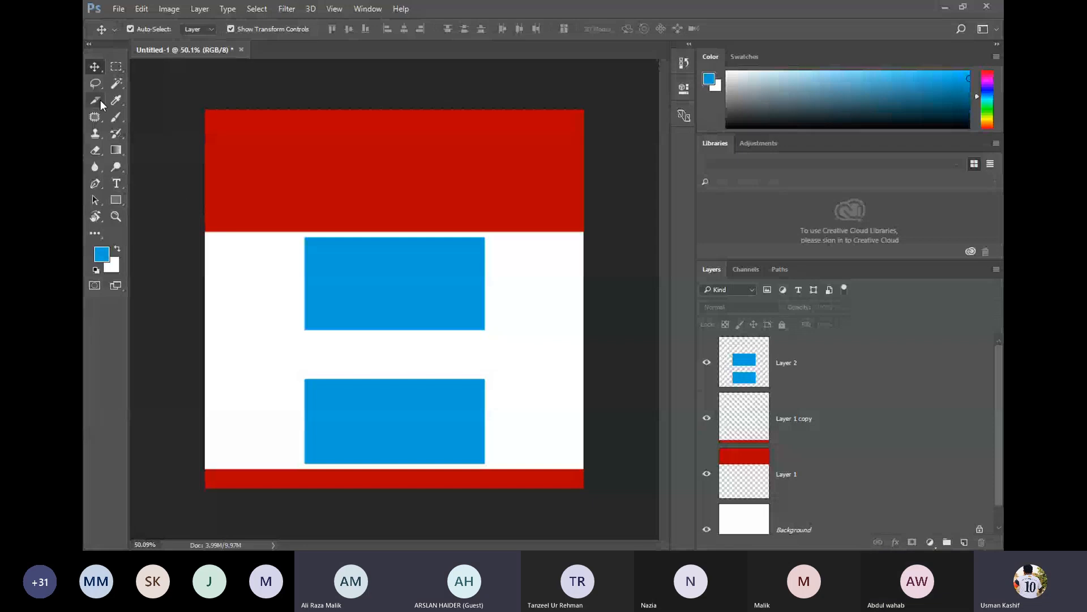
- Try a full-height selection of the canvas's right part with Layer 2, Layer 1 copy and Layer 1 selected together, and drop the marquee
{"action": "left_click", "coordinate": [118, 68]}
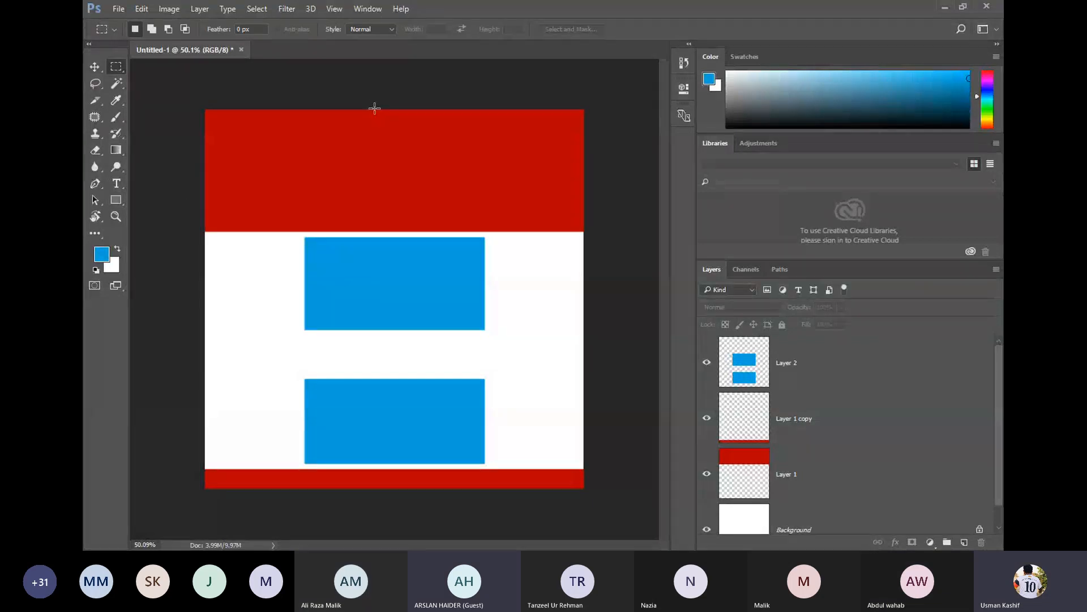
{"action": "left_click_drag", "start_coordinate": [374, 107], "coordinate": [619, 512]}
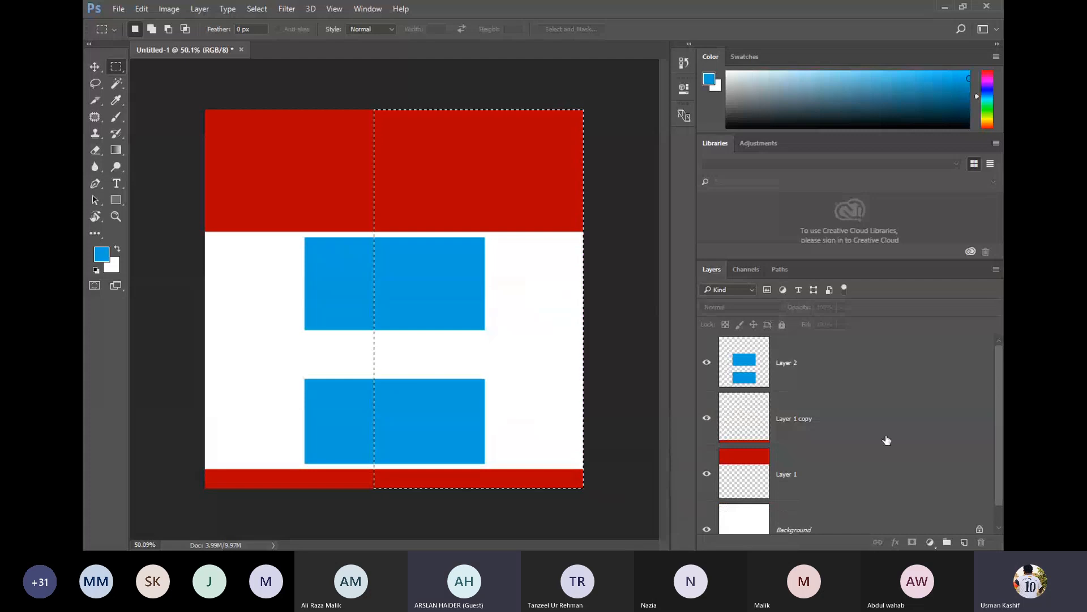
{"action": "left_click", "coordinate": [801, 360]}
{"action": "left_click", "coordinate": [820, 420], "text": "shift"}
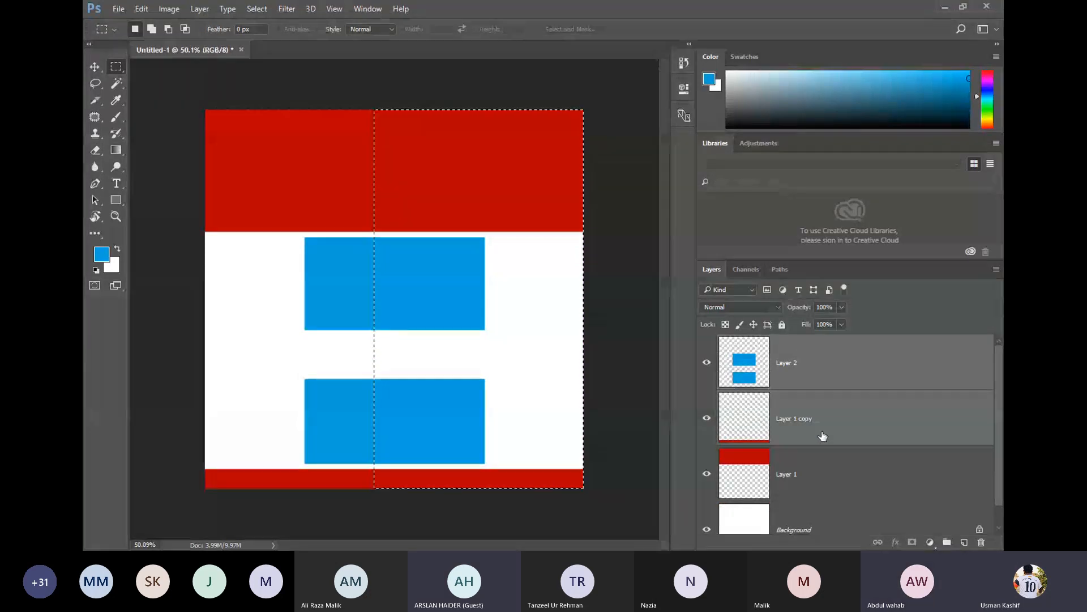
{"action": "left_click", "coordinate": [827, 469], "text": "shift"}
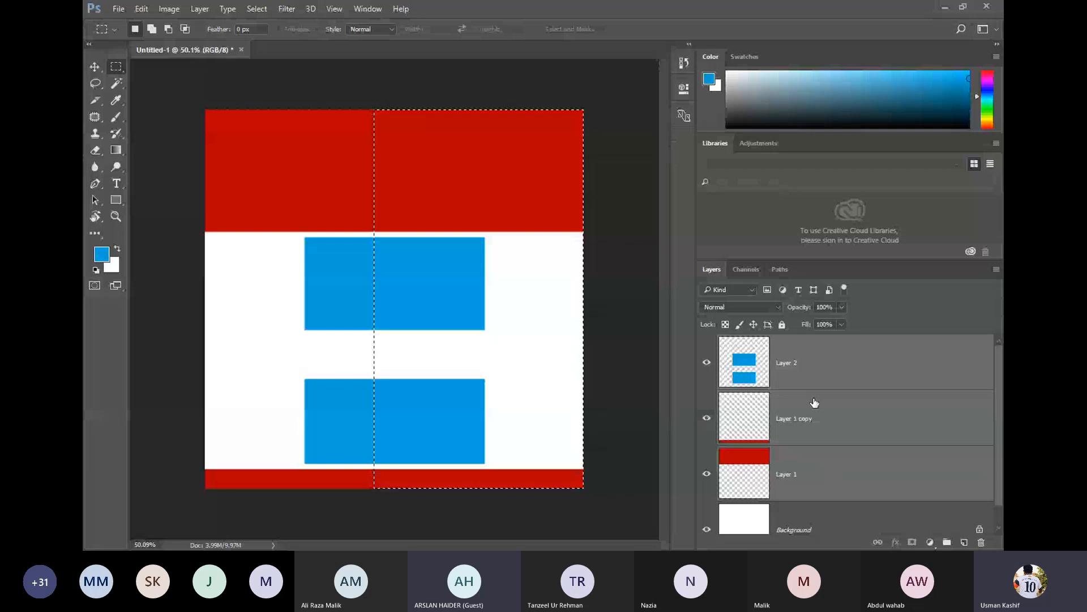
{"action": "left_click", "coordinate": [831, 376]}
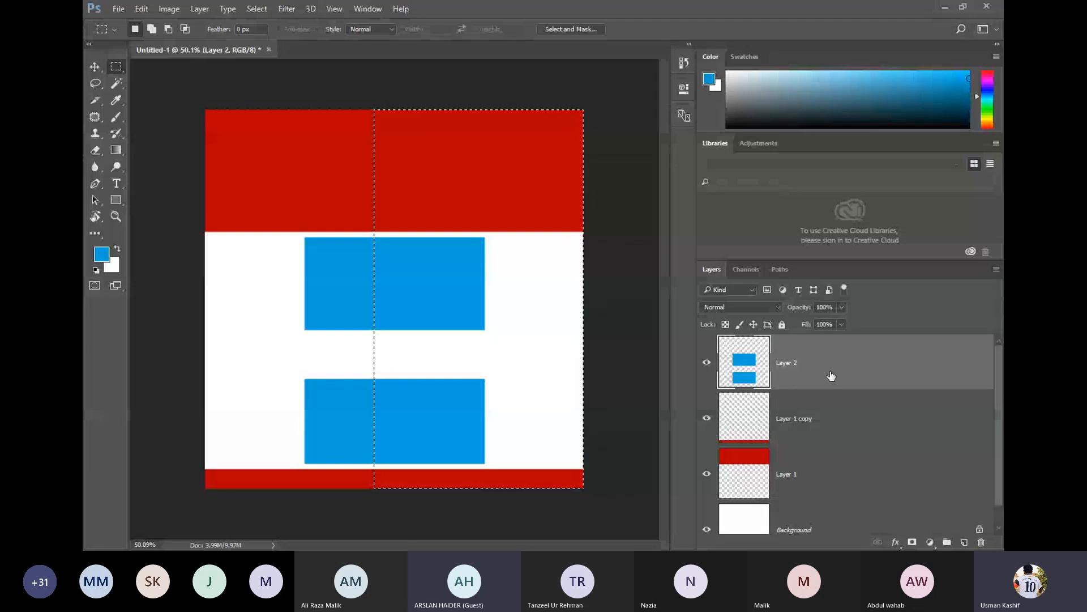
{"action": "key", "text": "ctrl+alt+a"}
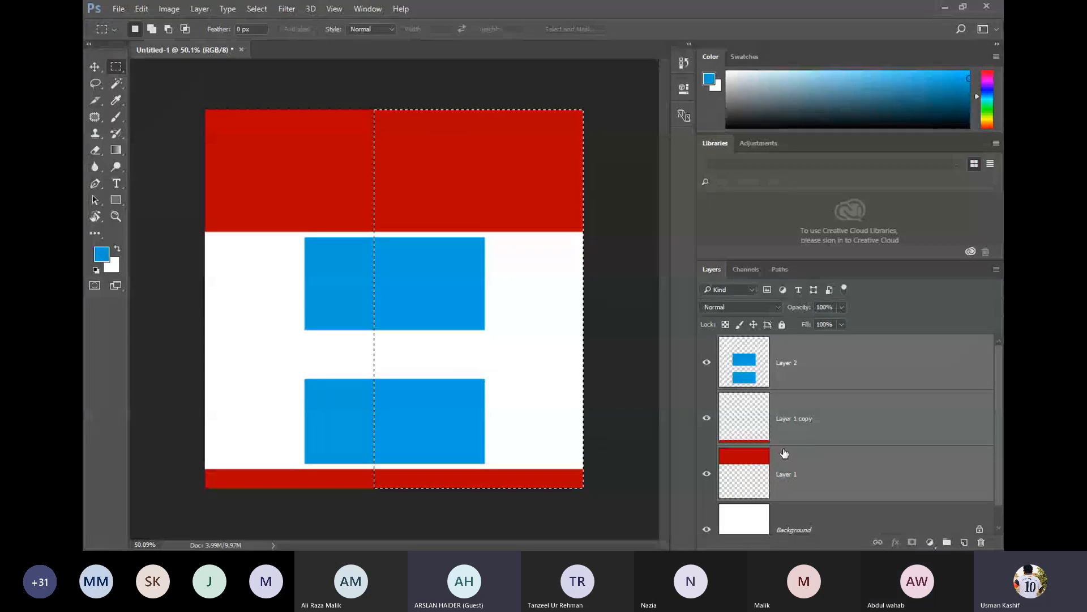
{"action": "left_click", "coordinate": [522, 335]}
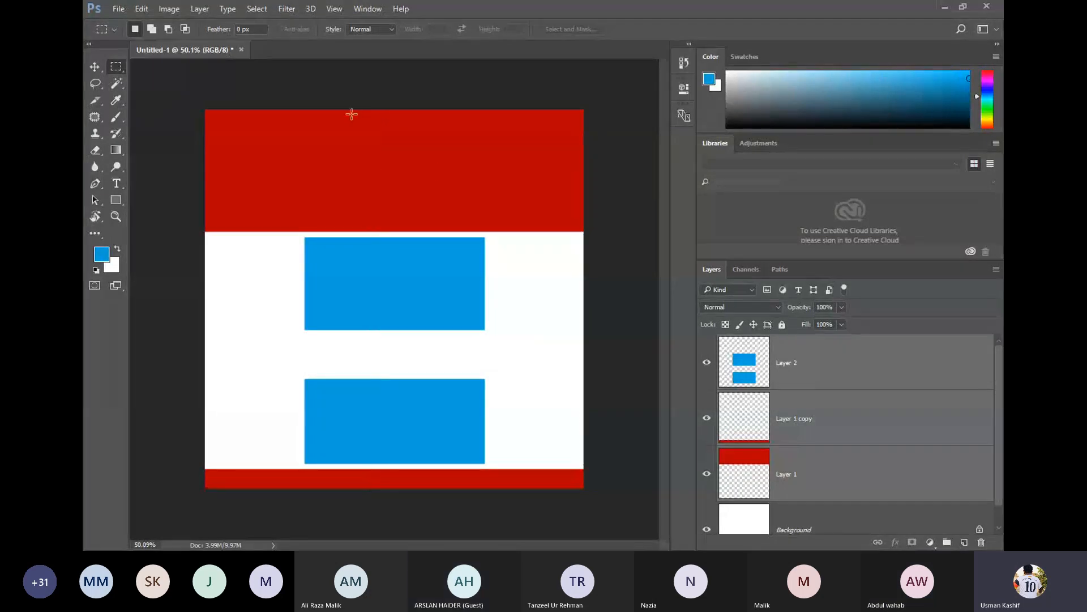
- Select the right half of the canvas at full height and delete the blue inside it from Layer 2
{"action": "left_click_drag", "start_coordinate": [396, 110], "coordinate": [605, 527]}
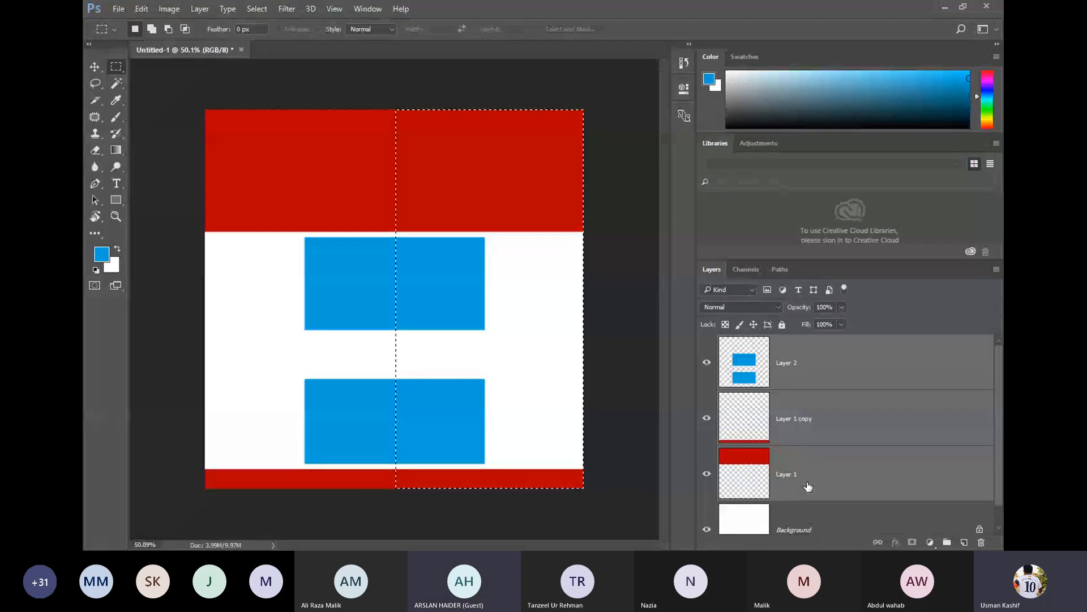
{"action": "left_click", "coordinate": [808, 368]}
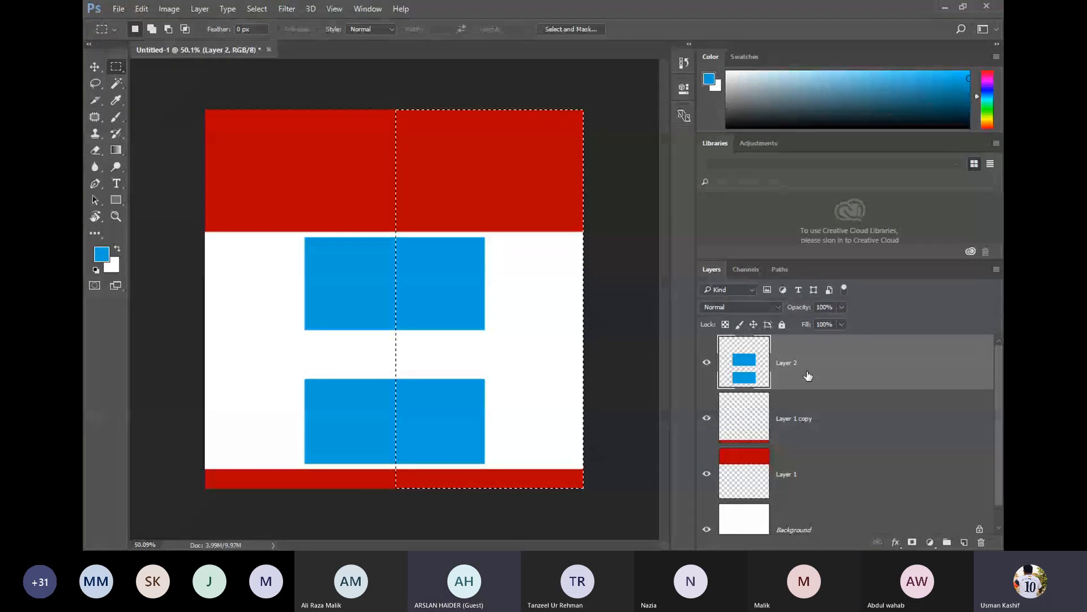
{"action": "key", "text": "Delete"}
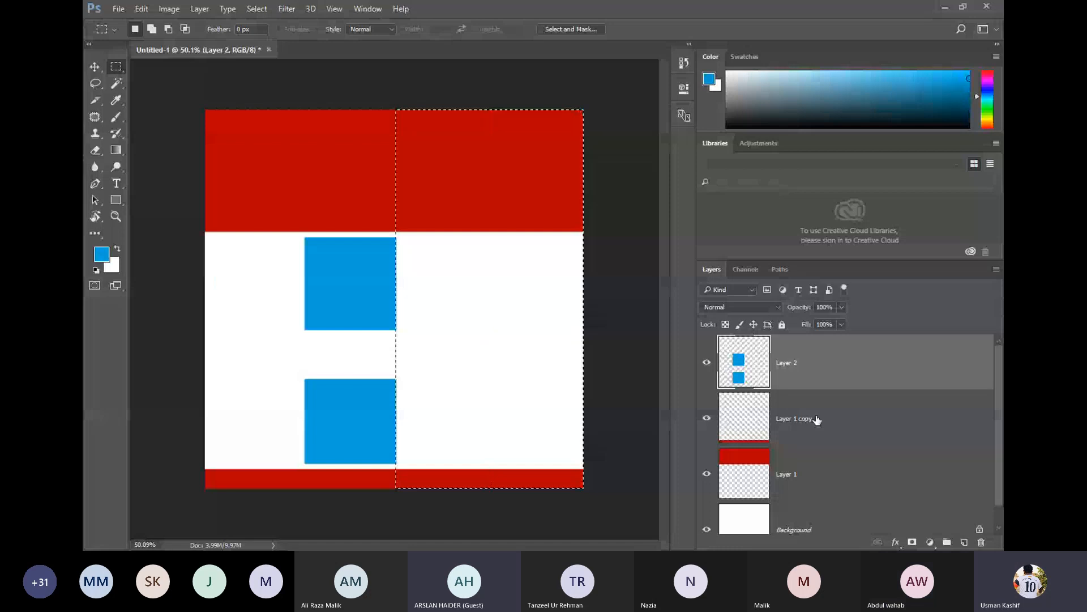
- Delete the selected right half from Layer 1 copy and Layer 1, and deselect
{"action": "left_click", "coordinate": [816, 419]}
{"action": "key", "text": "Delete"}
{"action": "left_click", "coordinate": [833, 483]}
{"action": "key", "text": "Delete"}
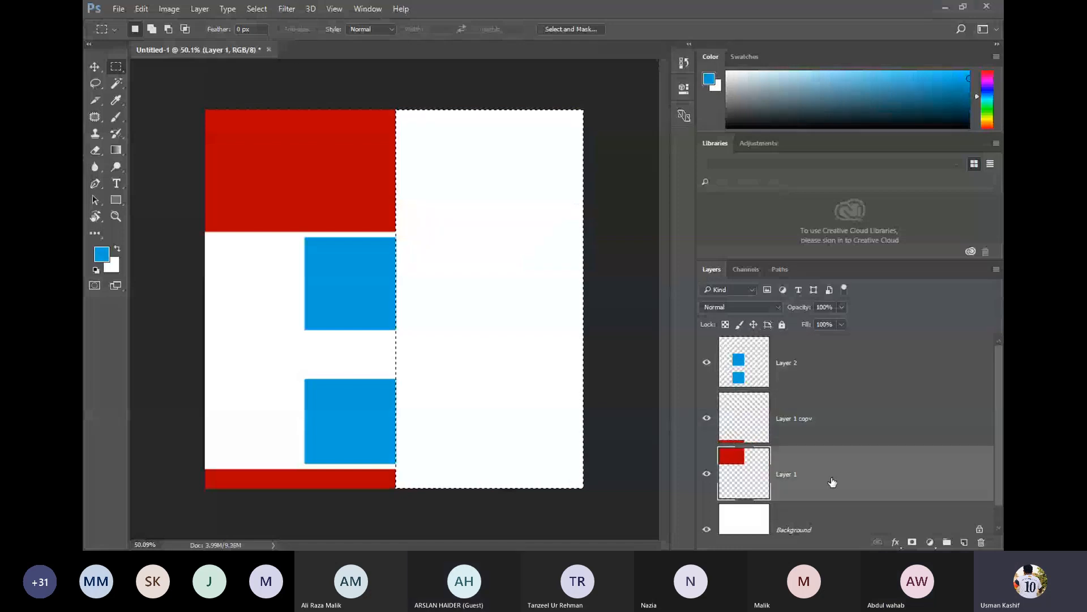
{"action": "left_click", "coordinate": [649, 458]}
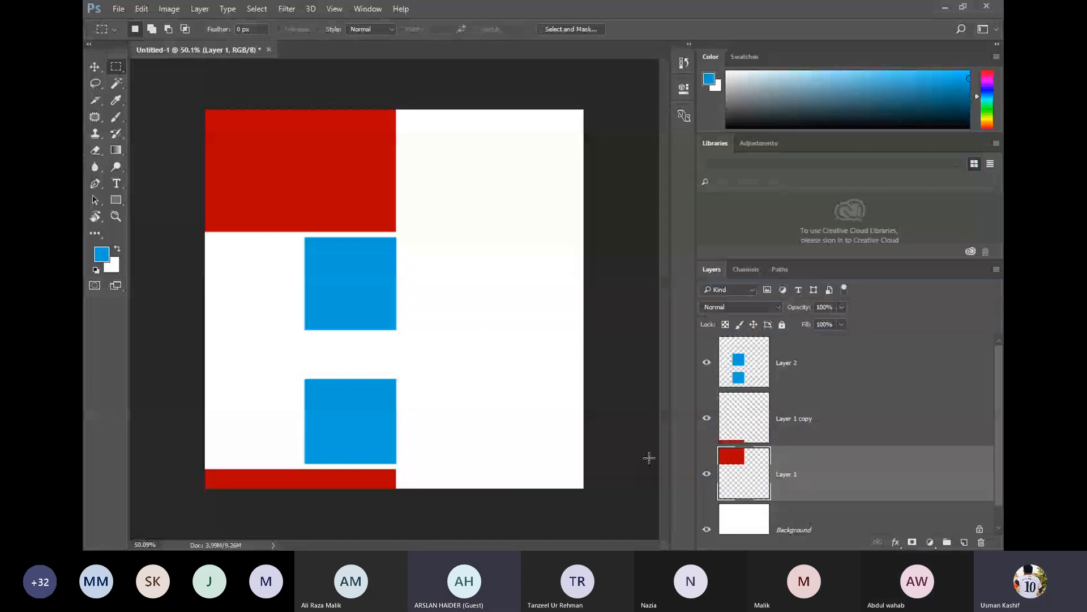
- Undo the right-half deletions on all three layers, and clear the selection and the active layer
{"action": "key", "text": "ctrl+z"}
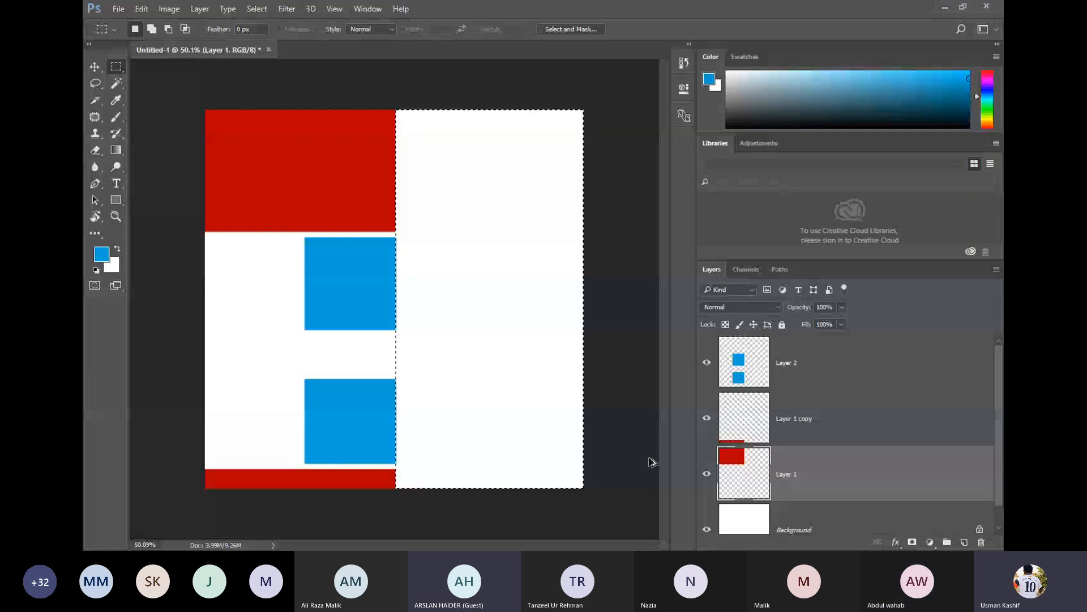
{"action": "key", "text": "ctrl+z"}
{"action": "left_click", "coordinate": [380, 392]}
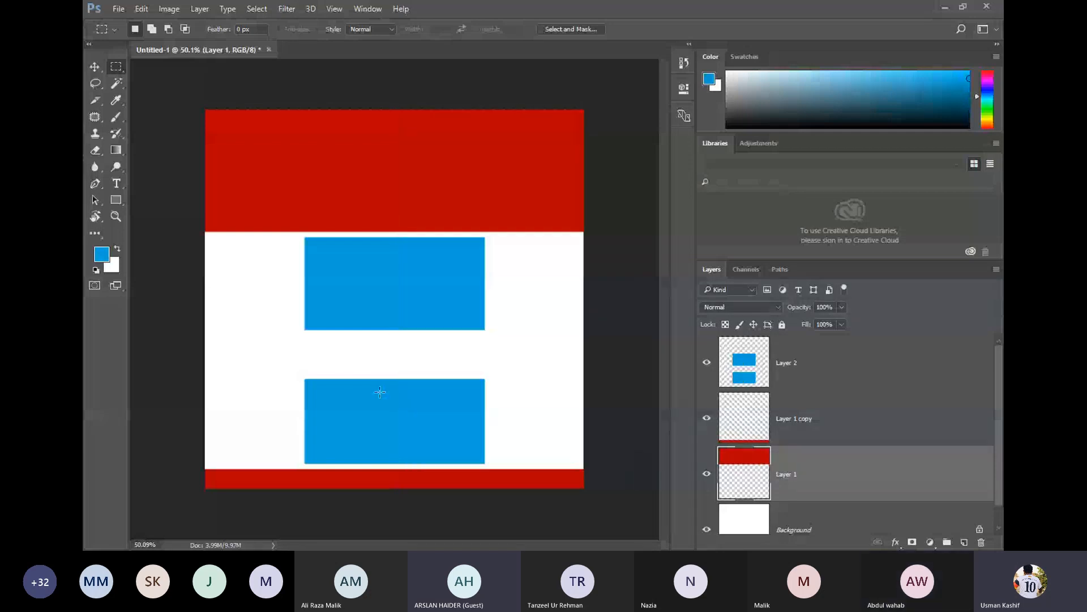
{"action": "left_click", "coordinate": [95, 67]}
{"action": "left_click", "coordinate": [173, 96]}
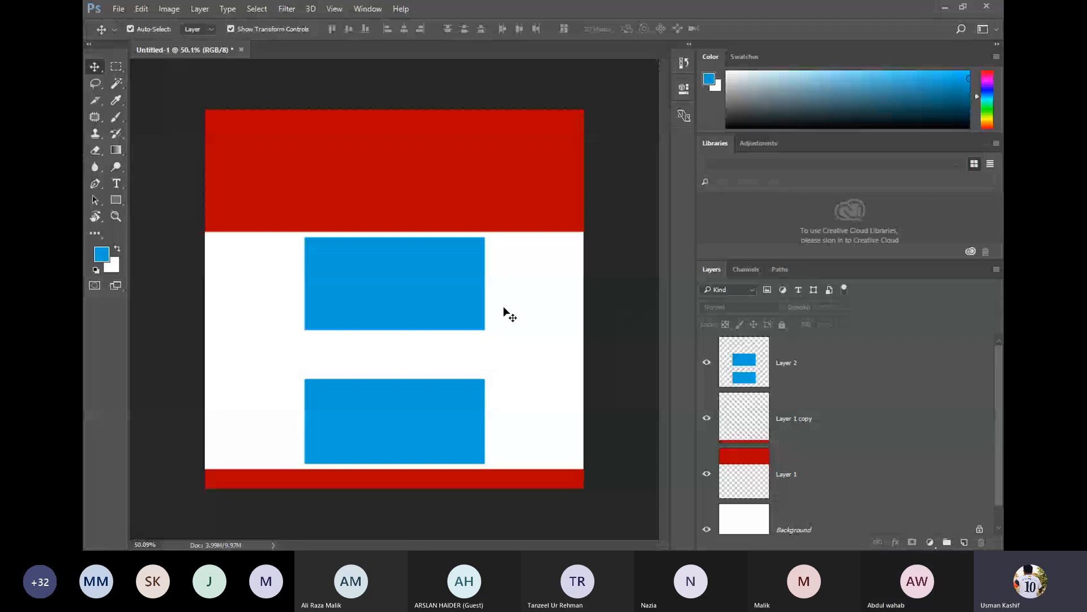
- Select the right half of the canvas at full height, and move the selection outline to the left half and back toward the right edge
{"action": "left_click", "coordinate": [116, 66]}
{"action": "left_click_drag", "start_coordinate": [394, 110], "coordinate": [623, 509]}
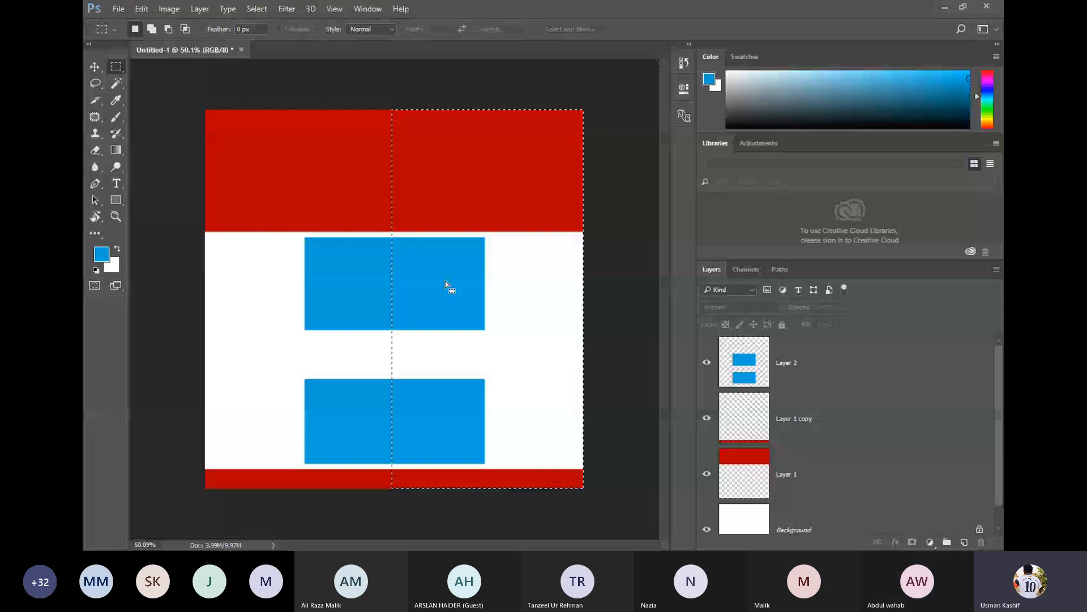
{"action": "left_click_drag", "start_coordinate": [445, 281], "coordinate": [258, 289]}
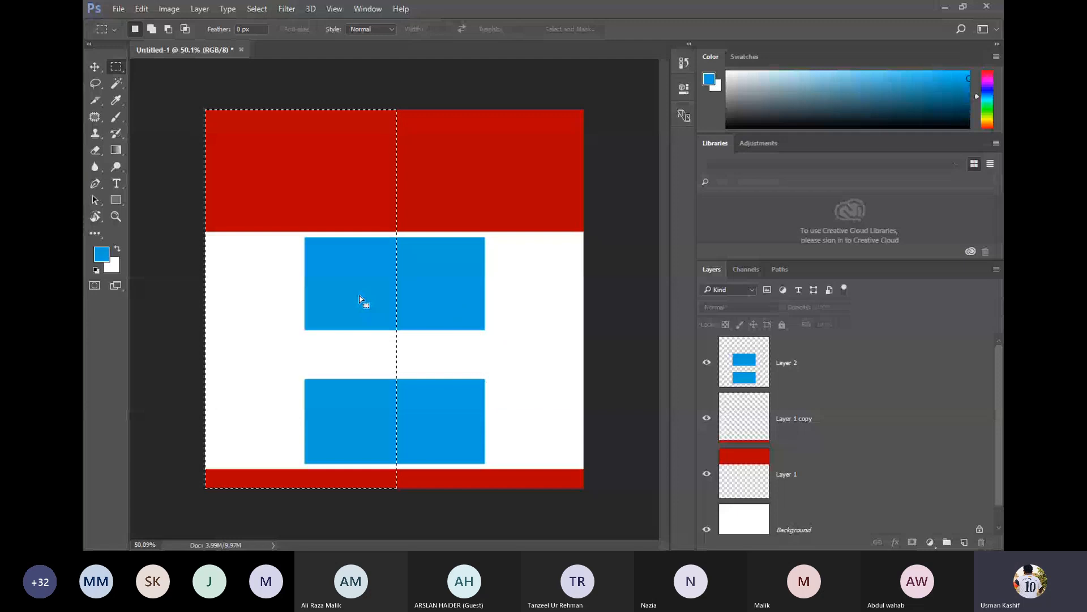
{"action": "left_click_drag", "start_coordinate": [360, 299], "coordinate": [525, 306]}
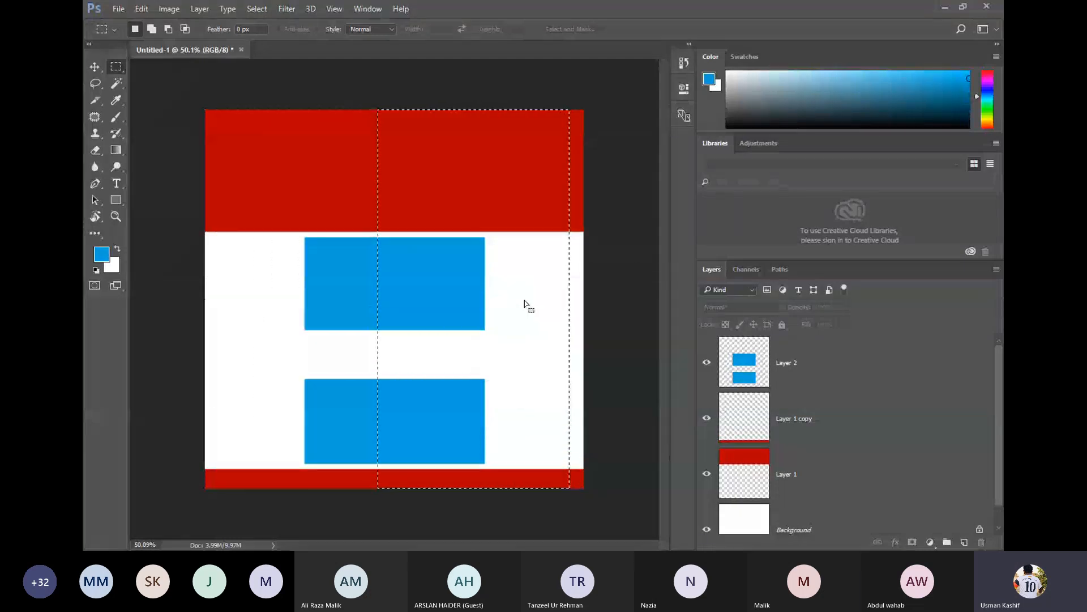
- Transform the selection outline by pulling its right edge inward to a width of about 1.33 in at full height
{"action": "right_click", "coordinate": [410, 274]}
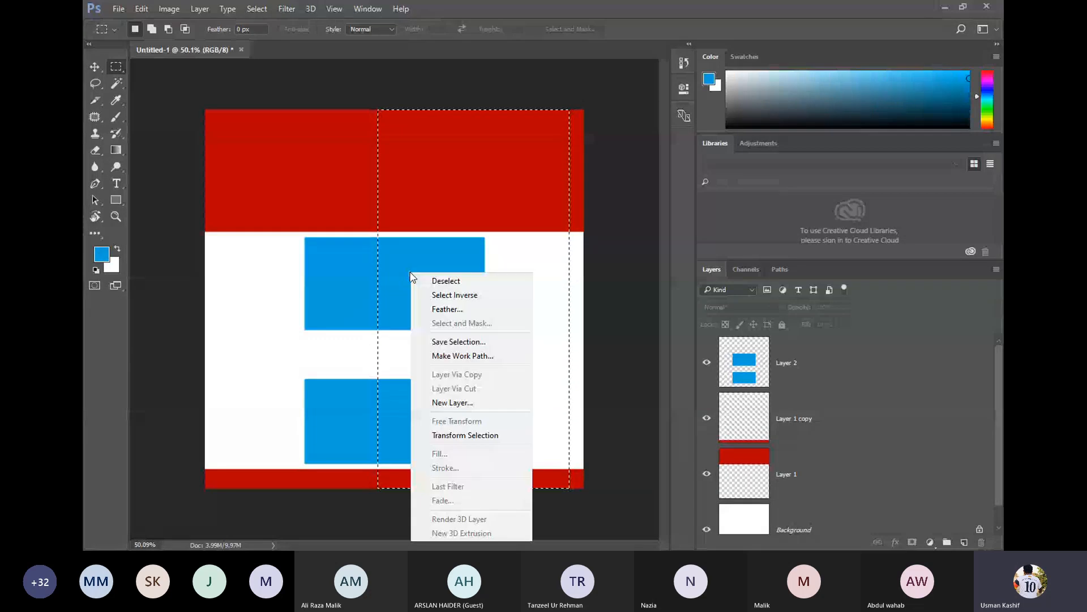
{"action": "left_click", "coordinate": [464, 437]}
{"action": "left_click_drag", "start_coordinate": [569, 489], "coordinate": [505, 489]}
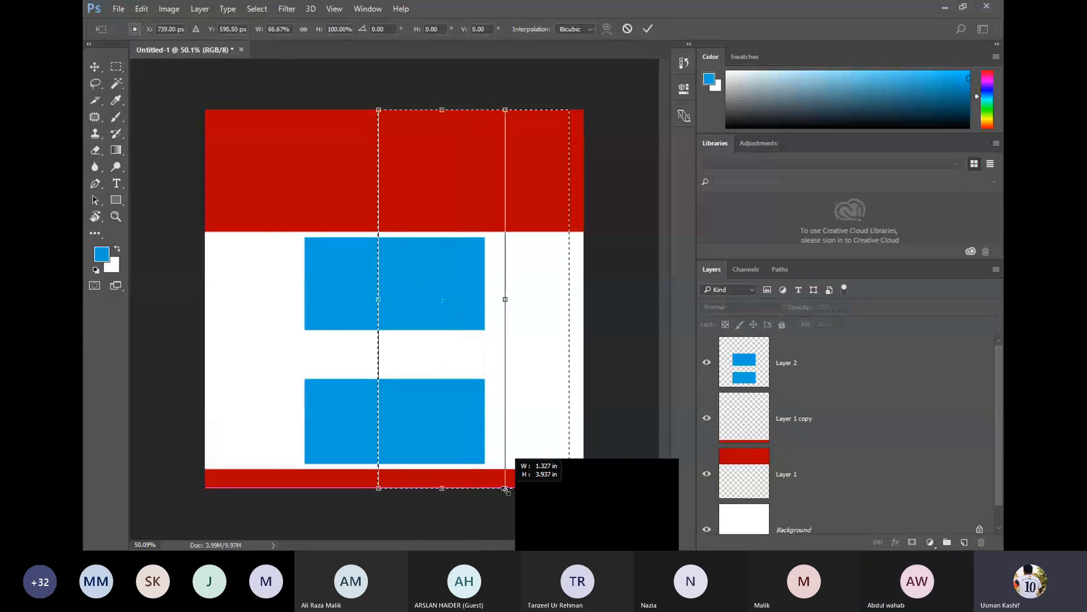
{"action": "right_click", "coordinate": [454, 306]}
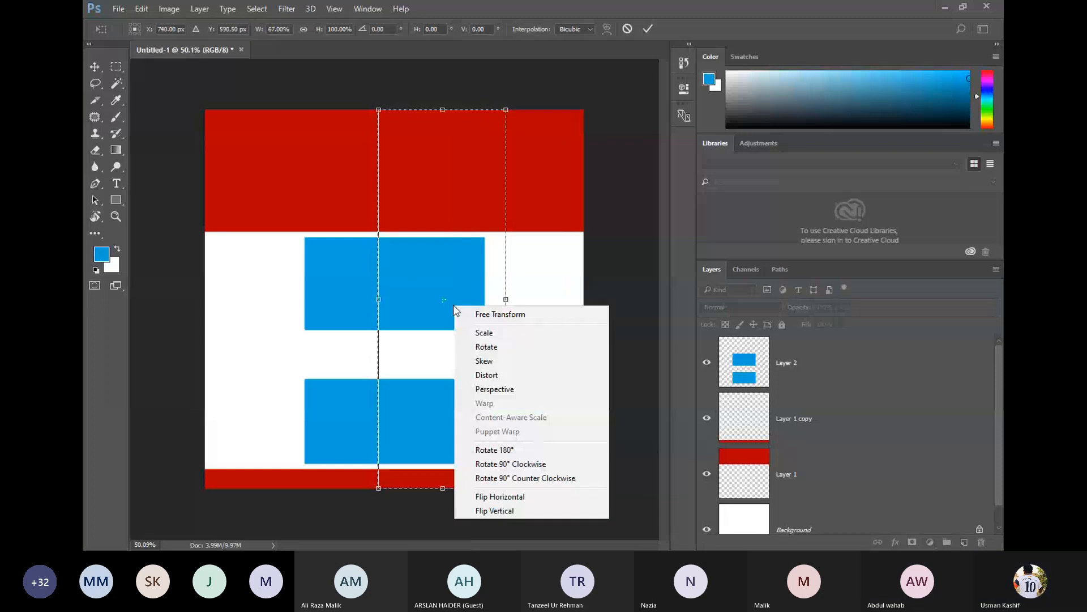
{"action": "left_click", "coordinate": [410, 304]}
- Move the selection outline to the canvas's left part, extend its left side to the canvas edge, and apply the transform
{"action": "left_click_drag", "start_coordinate": [413, 300], "coordinate": [270, 299]}
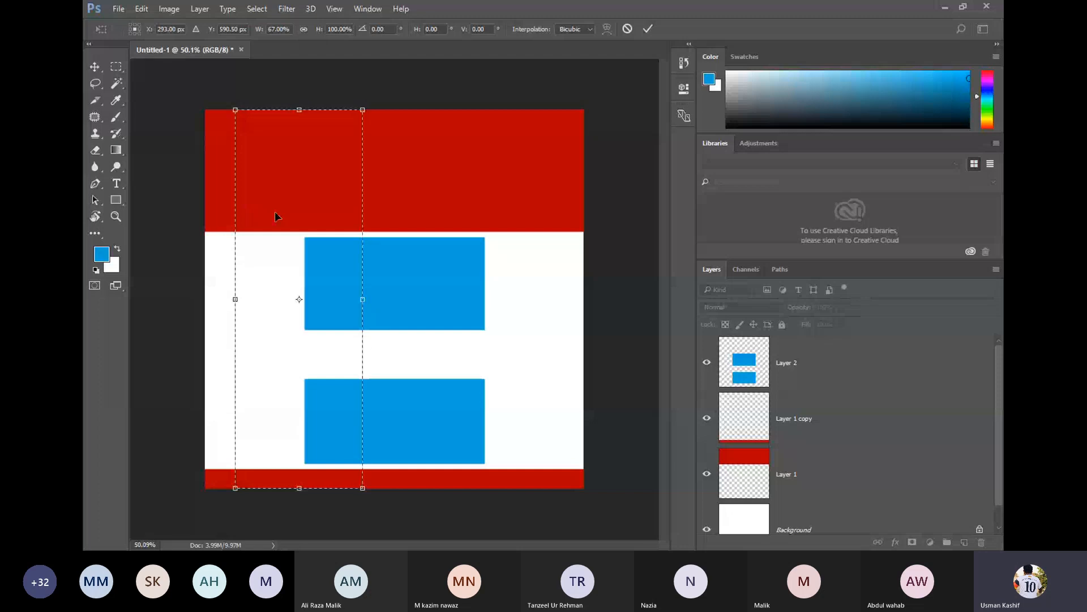
{"action": "right_click", "coordinate": [302, 279]}
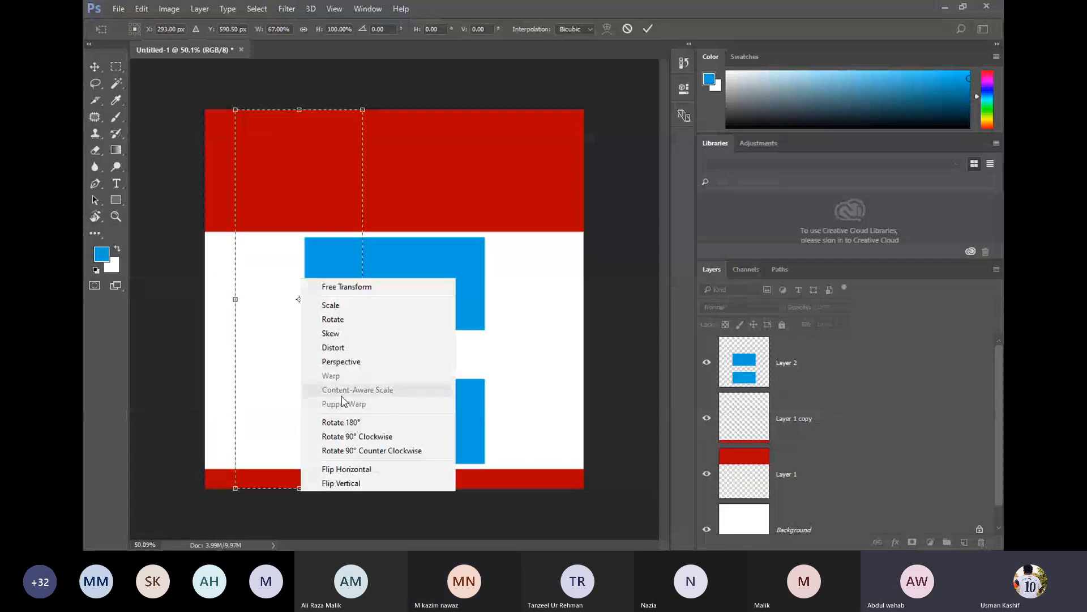
{"action": "left_click", "coordinate": [304, 287]}
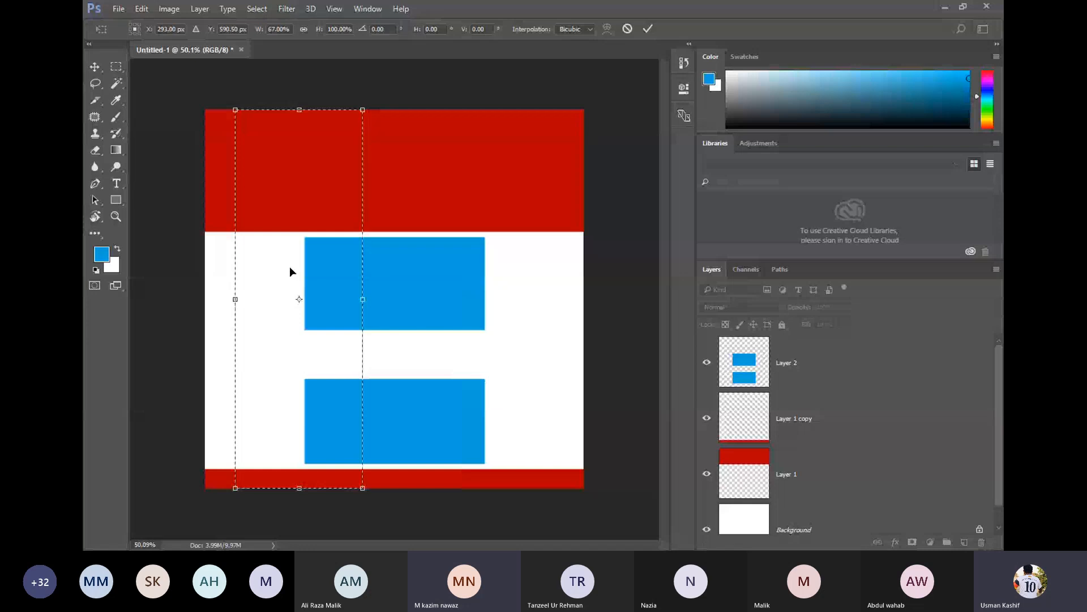
{"action": "right_click", "coordinate": [290, 268]}
{"action": "left_click", "coordinate": [267, 311]}
{"action": "left_click_drag", "start_coordinate": [235, 304], "coordinate": [205, 305]}
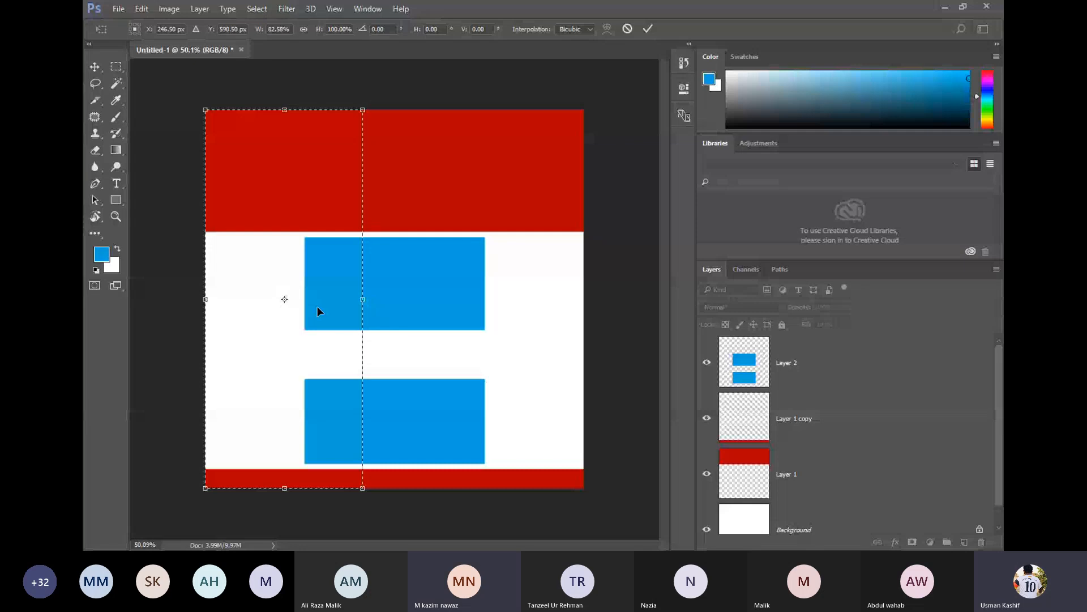
{"action": "left_click", "coordinate": [652, 29]}
- Delete the selected left strip from Layer 2, Layer 1 copy and Layer 1, and deselect
{"action": "left_click", "coordinate": [834, 376]}
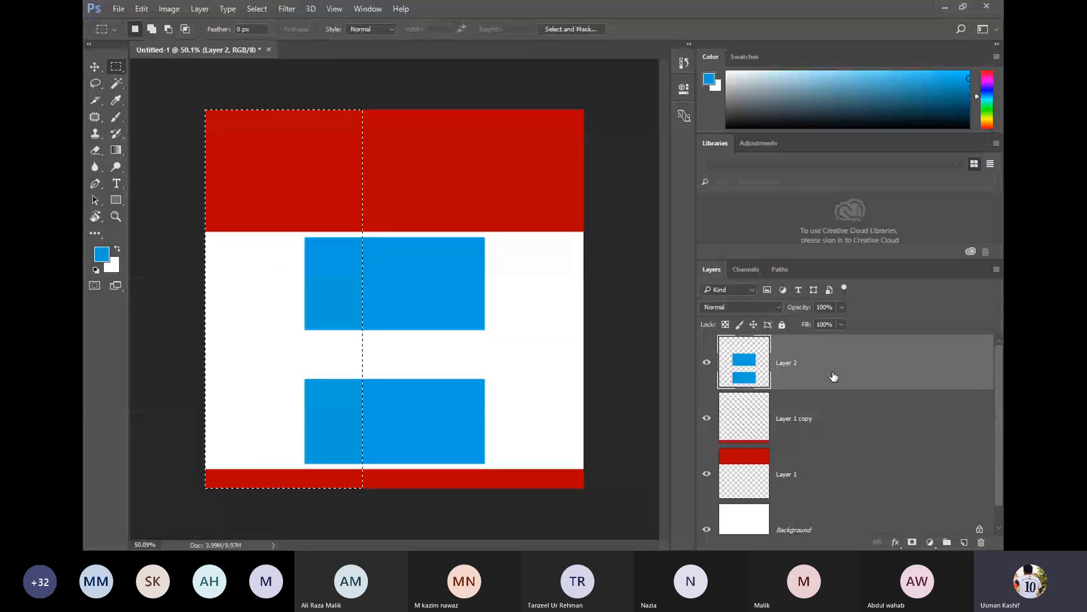
{"action": "key", "text": "Delete"}
{"action": "left_click", "coordinate": [824, 429]}
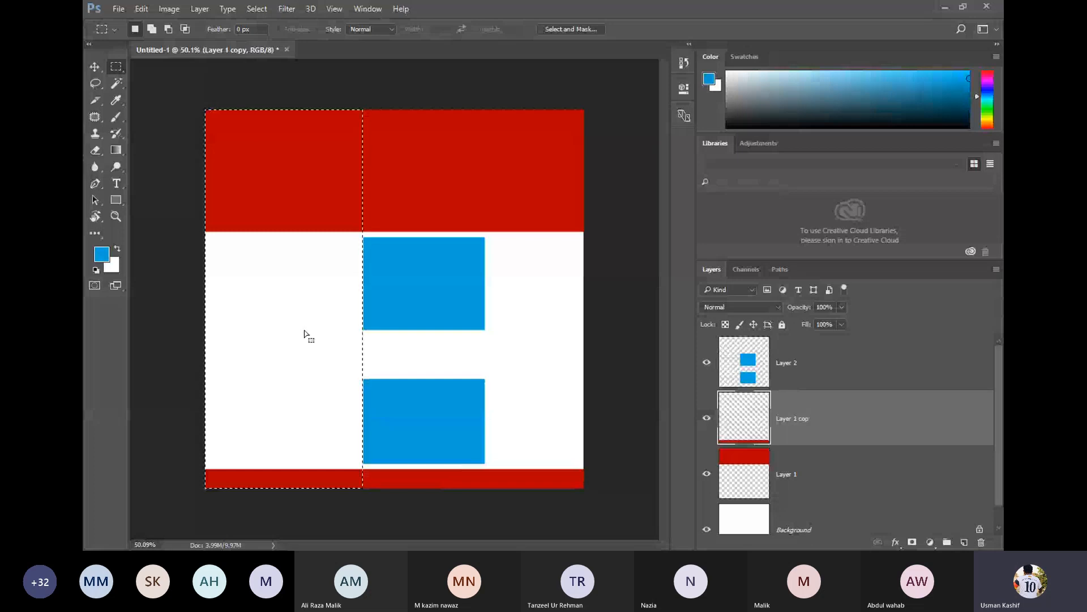
{"action": "key", "text": "Delete"}
{"action": "left_click", "coordinate": [771, 470]}
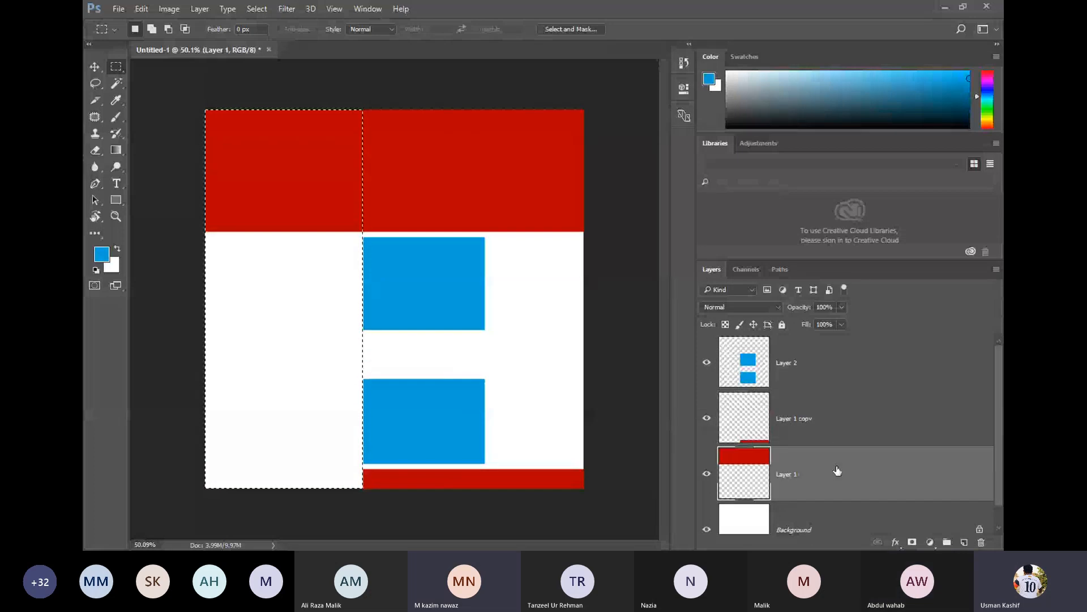
{"action": "key", "text": "Delete"}
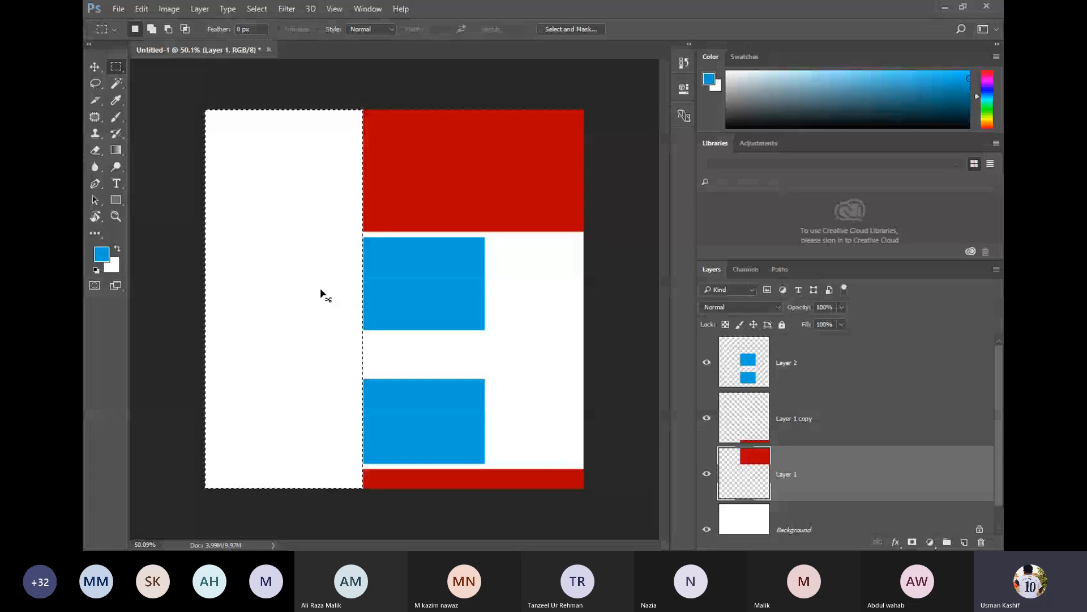
{"action": "key", "text": "ctrl+d"}
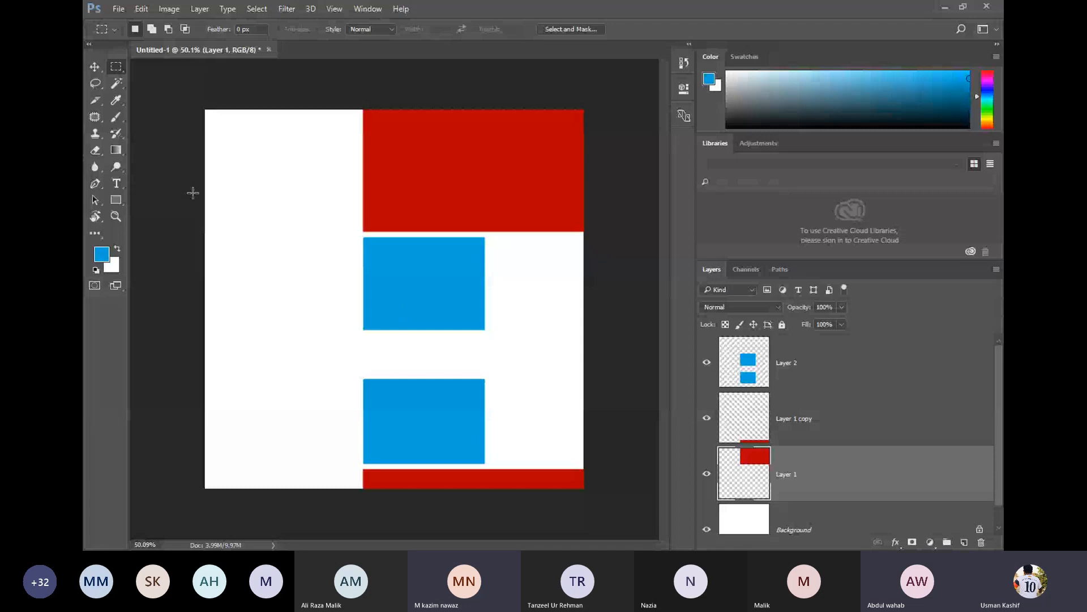
- Select Layer 2, Layer 1 copy and Layer 1 together on the canvas and delete them
{"action": "left_click", "coordinate": [95, 66]}
{"action": "left_click", "coordinate": [285, 171]}
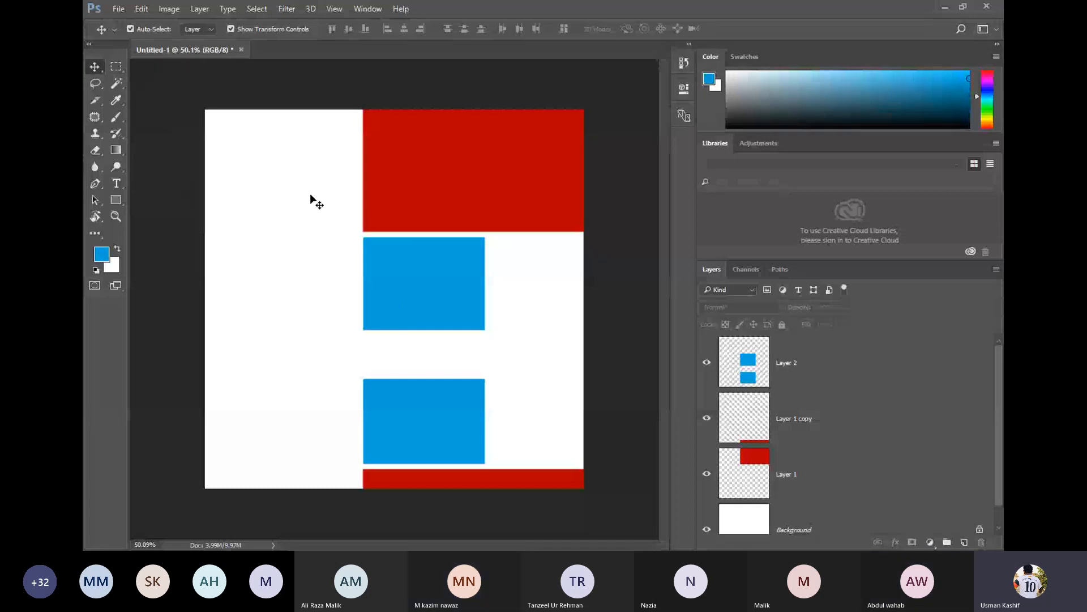
{"action": "left_click_drag", "start_coordinate": [275, 170], "coordinate": [490, 485]}
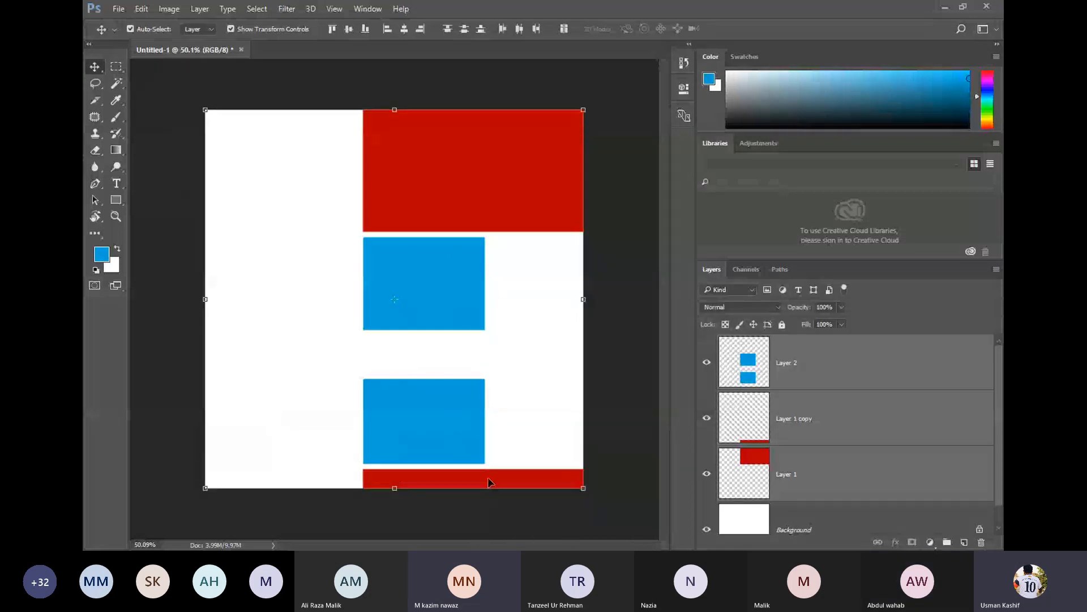
{"action": "key", "text": "Delete"}
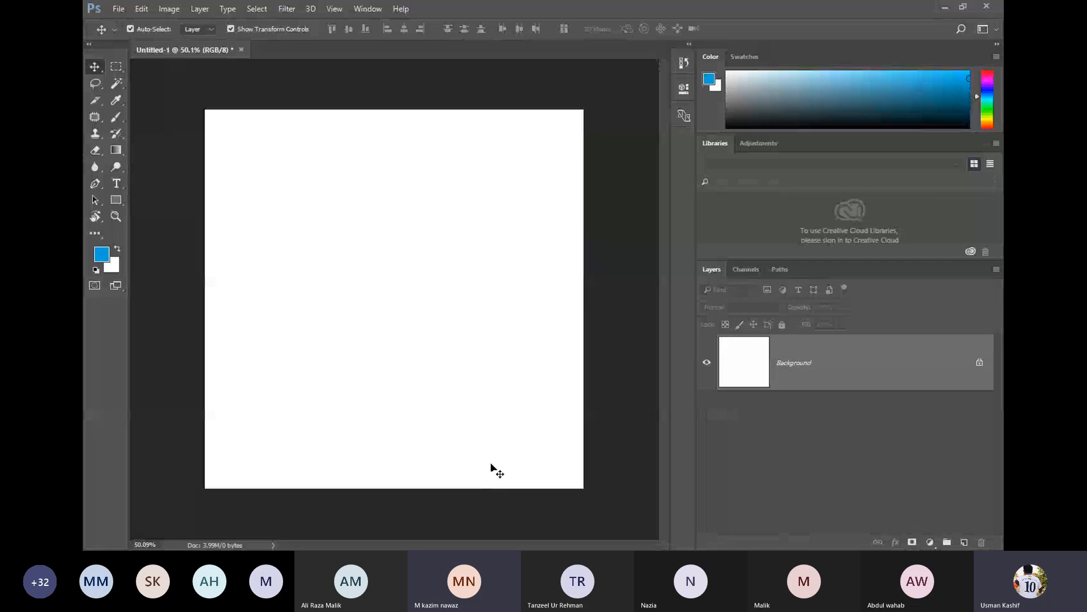
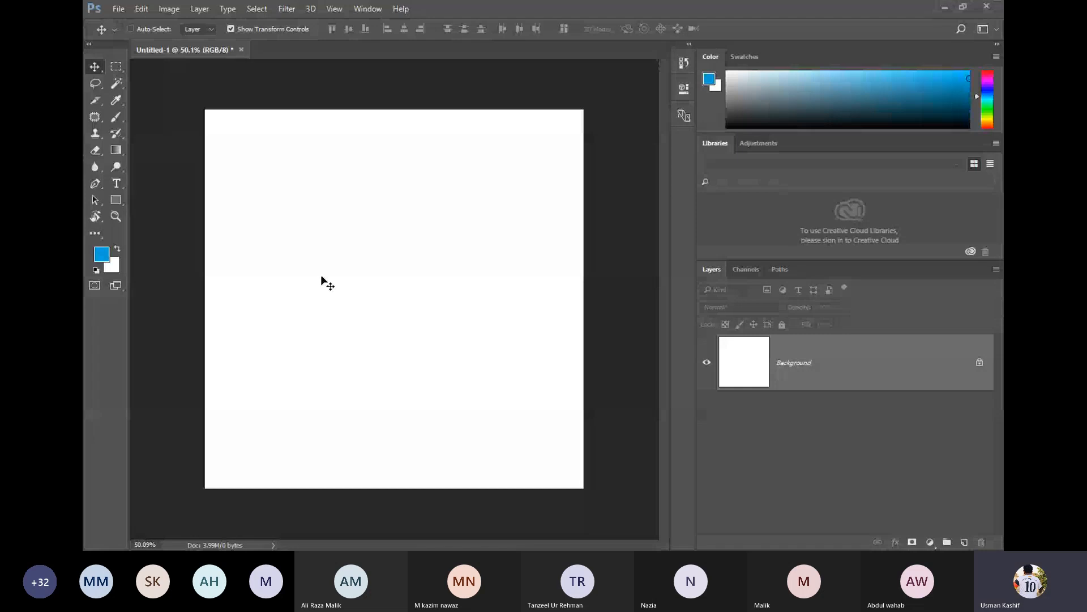
- Open the cat photo from Unsplash, inspect its details up close, and copy it into the Untitled-1 document as a layer
{"action": "key", "text": "ctrl+o"}
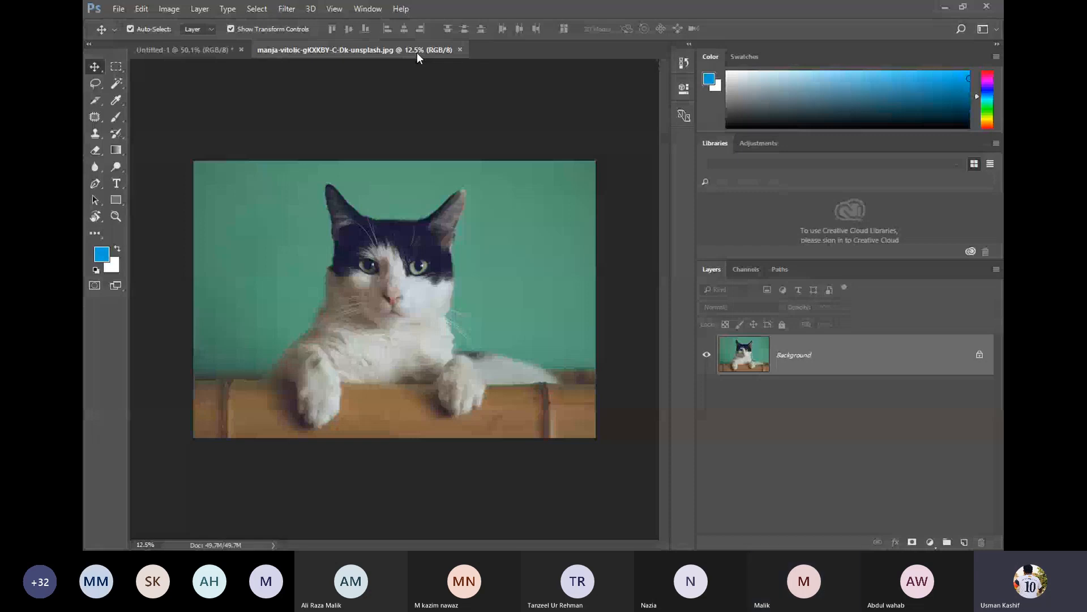
{"action": "scroll", "coordinate": [390, 249], "scroll_direction": "up", "scroll_amount": 12}
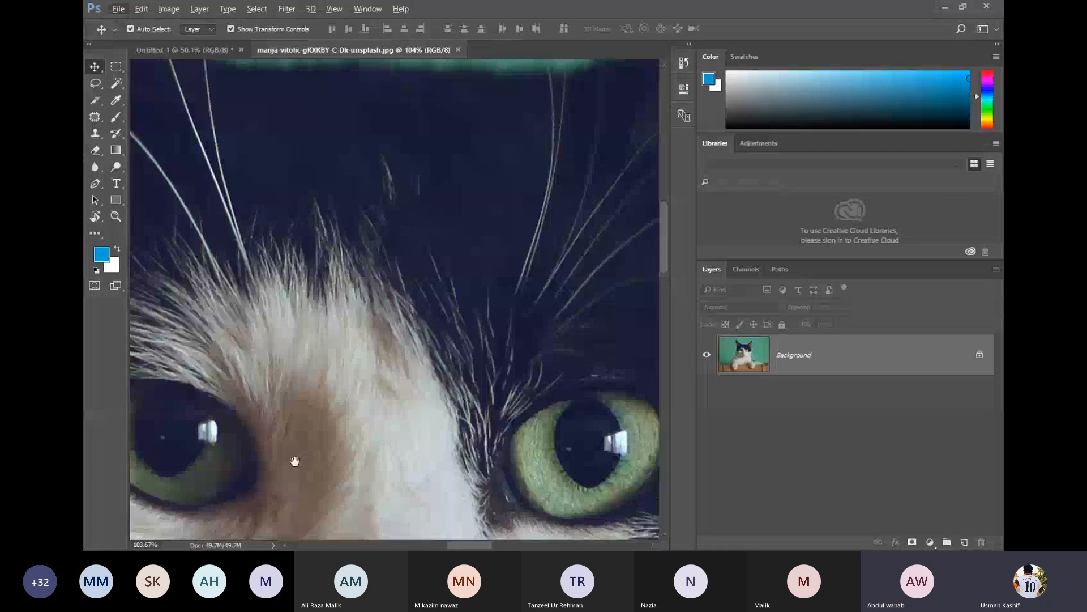
{"action": "left_click_drag", "start_coordinate": [295, 461], "coordinate": [584, 289]}
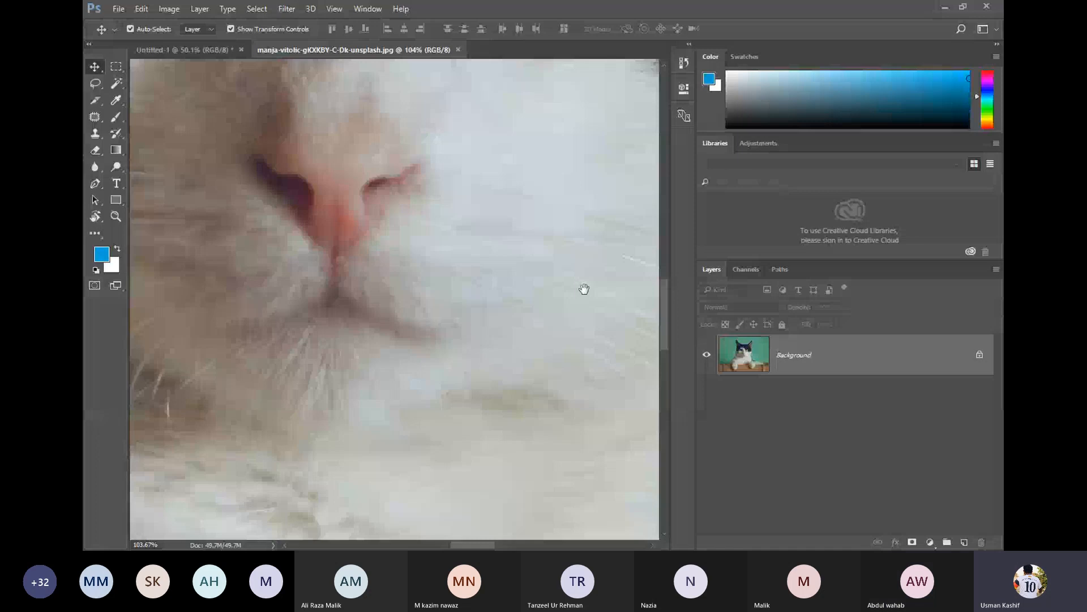
{"action": "scroll", "coordinate": [455, 297], "scroll_direction": "down", "scroll_amount": 2}
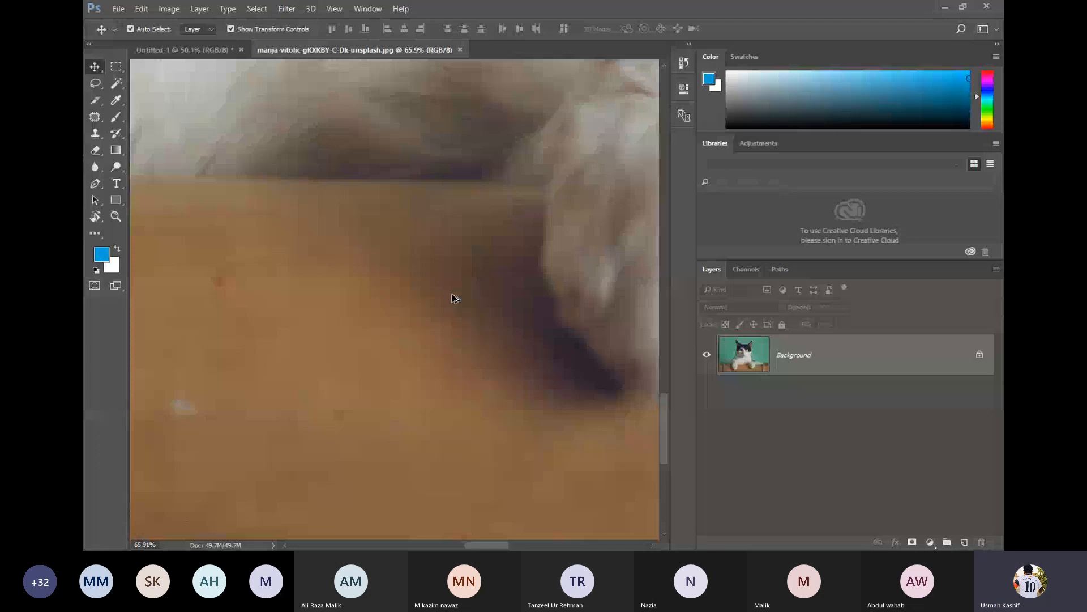
{"action": "scroll", "coordinate": [455, 298], "scroll_direction": "down", "scroll_amount": 8}
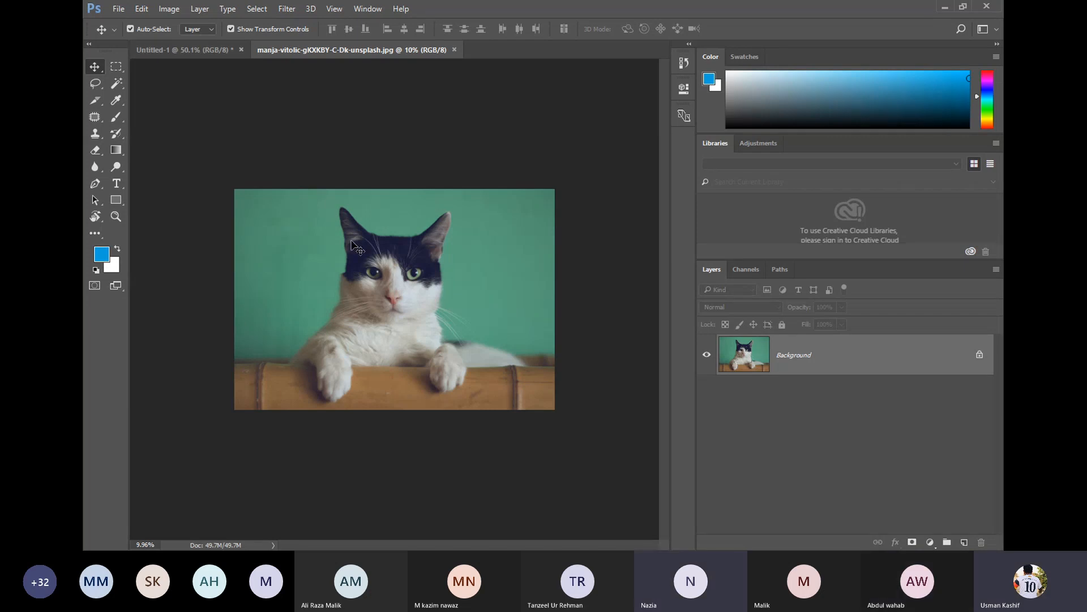
{"action": "left_click_drag", "start_coordinate": [365, 261], "coordinate": [383, 324]}
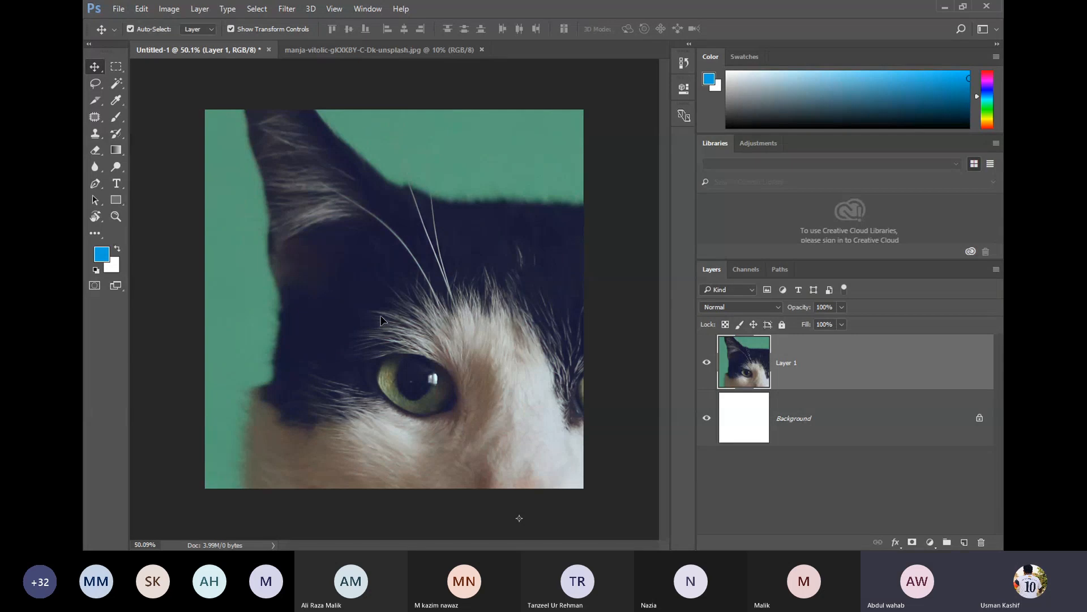
- Scale the cat photo layer to about 34%, position it to cover the whole canvas slightly right of centre, and apply the transform
{"action": "key", "text": "ctrl+minus"}
{"action": "key", "text": "ctrl+minus"}
{"action": "key", "text": "ctrl+minus"}
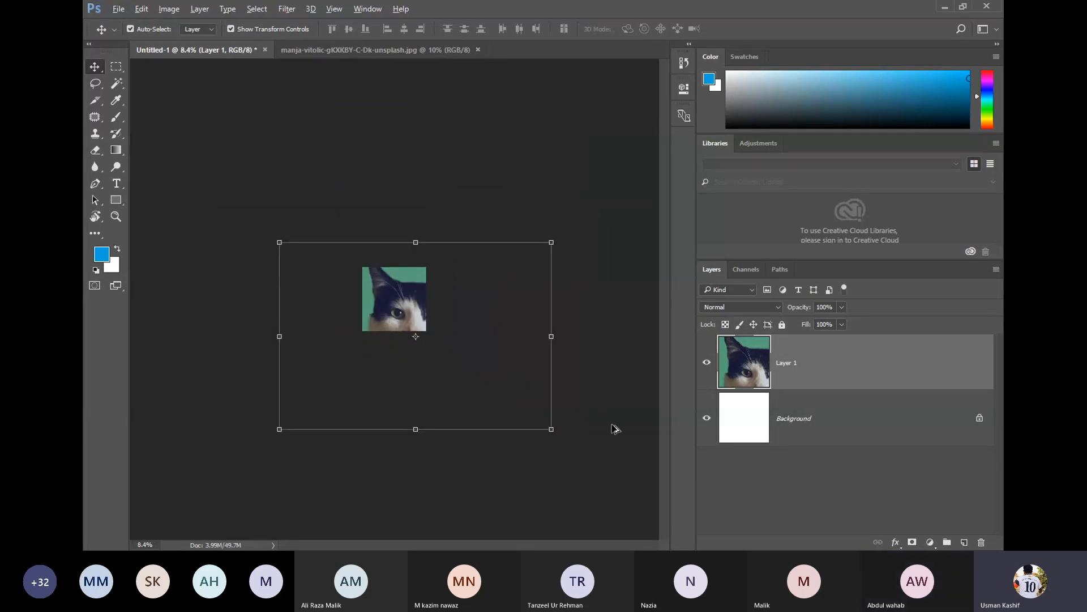
{"action": "left_click_drag", "start_coordinate": [549, 431], "coordinate": [456, 363]}
{"action": "left_click_drag", "start_coordinate": [402, 323], "coordinate": [381, 285]}
{"action": "scroll", "coordinate": [381, 307], "scroll_direction": "up", "scroll_amount": 8}
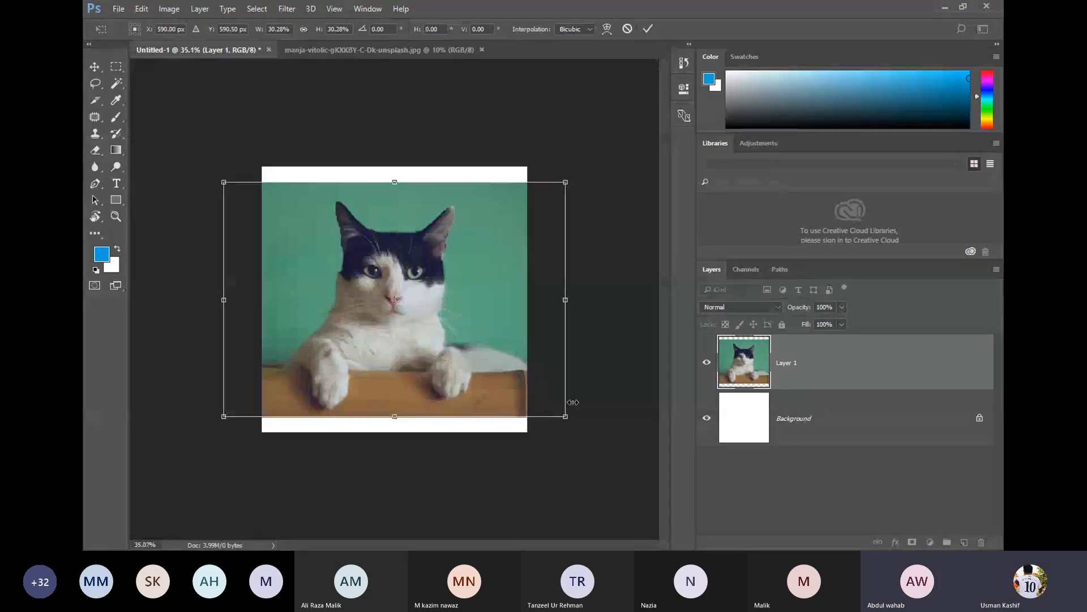
{"action": "left_click_drag", "start_coordinate": [566, 416], "coordinate": [585, 432]}
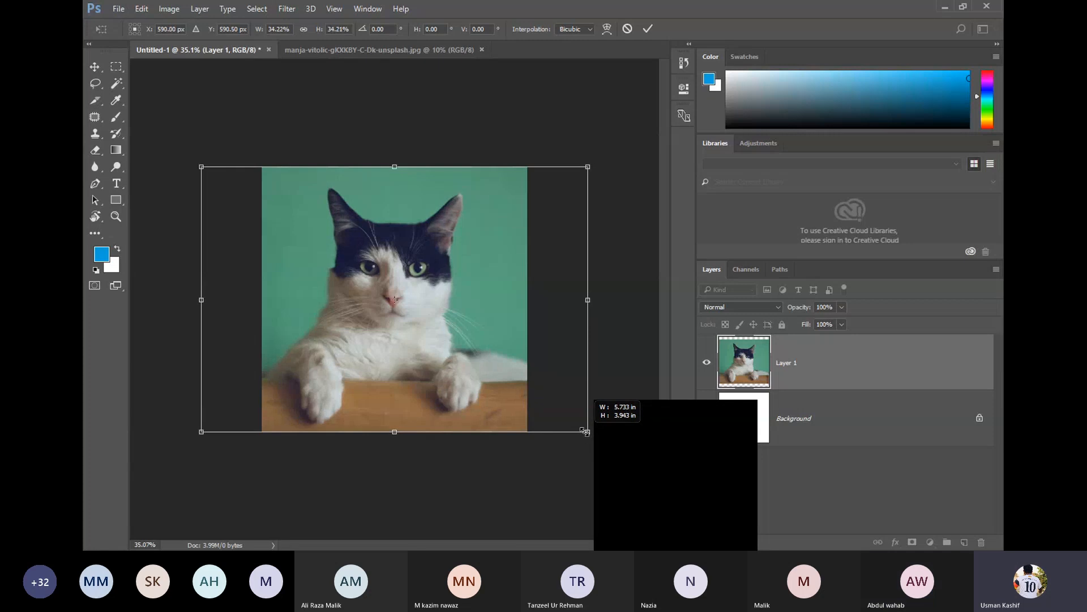
{"action": "left_click_drag", "start_coordinate": [463, 348], "coordinate": [468, 348]}
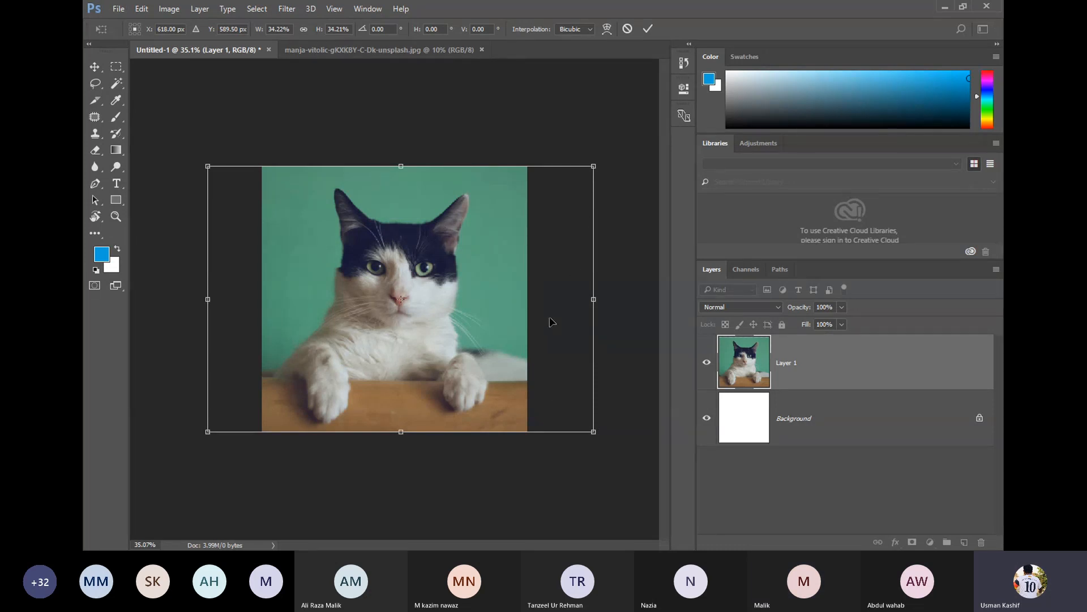
{"action": "key", "text": "Return"}
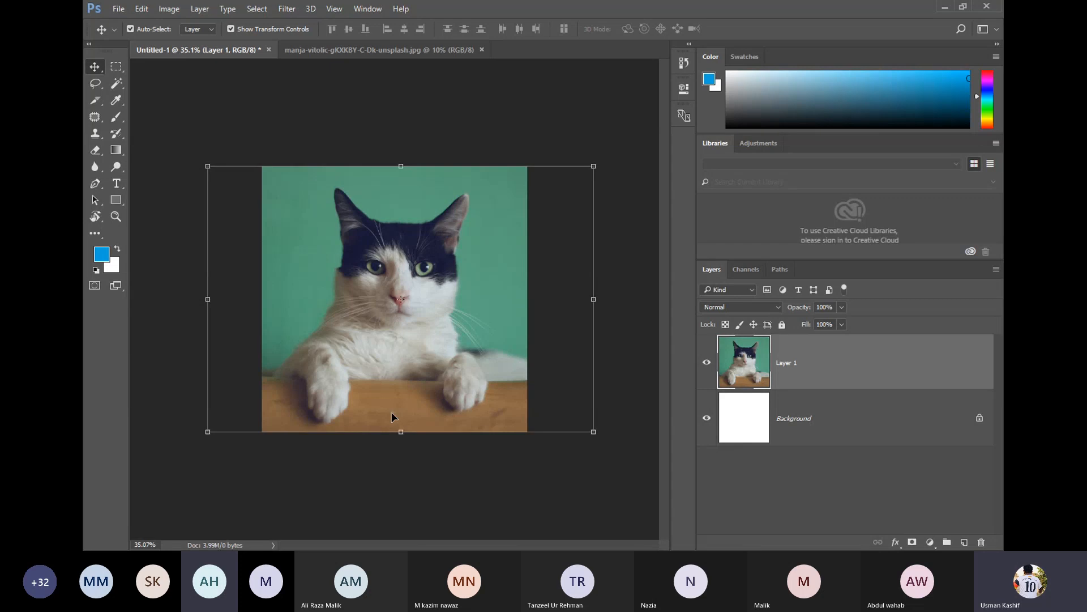
- Delete the cat photo layer from the Untitled-1 document
{"action": "left_click", "coordinate": [386, 49]}
{"action": "left_click", "coordinate": [198, 50]}
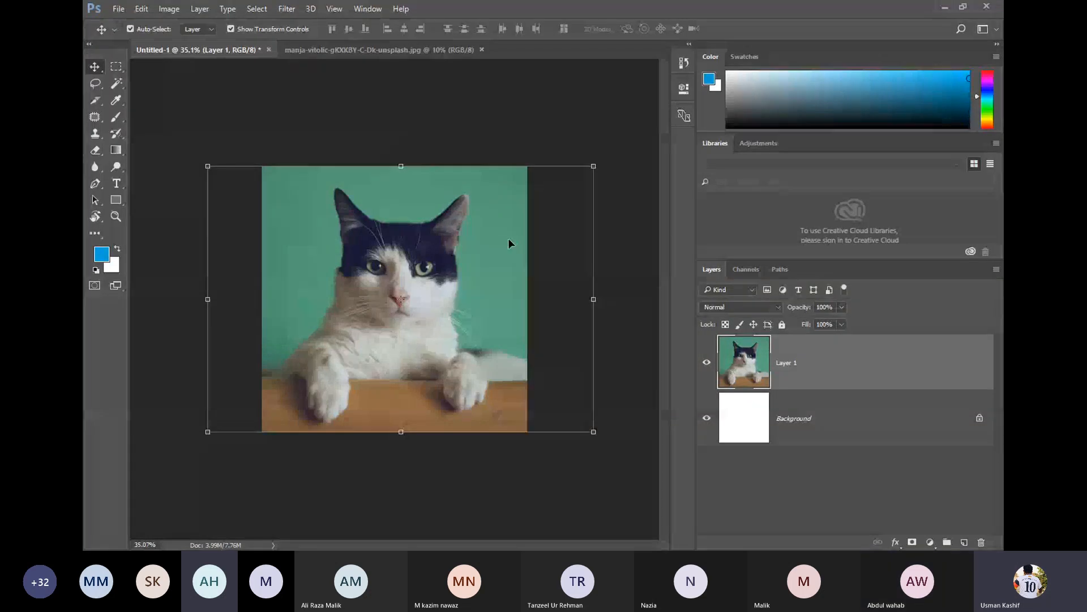
{"action": "key", "text": "Delete"}
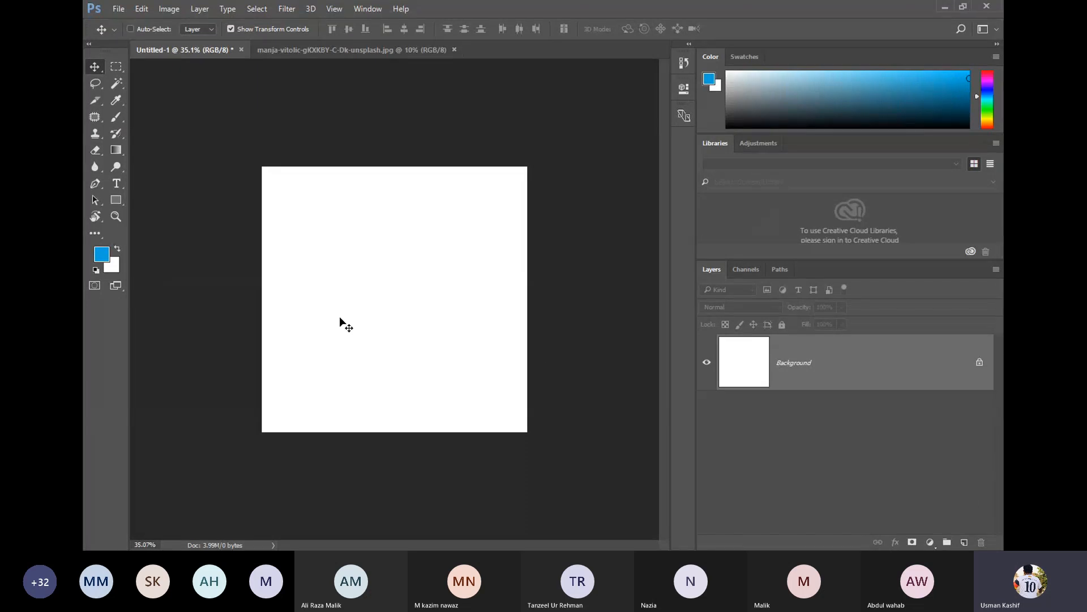
- Select the whole Untitled-1 canvas and transfer that selection outline onto the cat's face in the original cat photo document
{"action": "key", "text": "ctrl+a"}
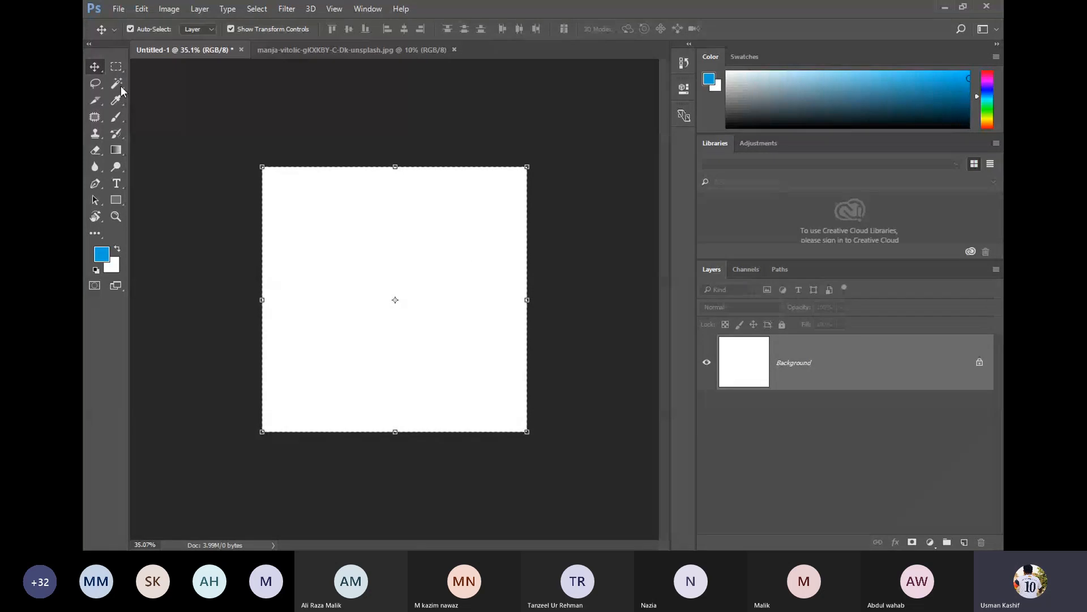
{"action": "left_click", "coordinate": [117, 67]}
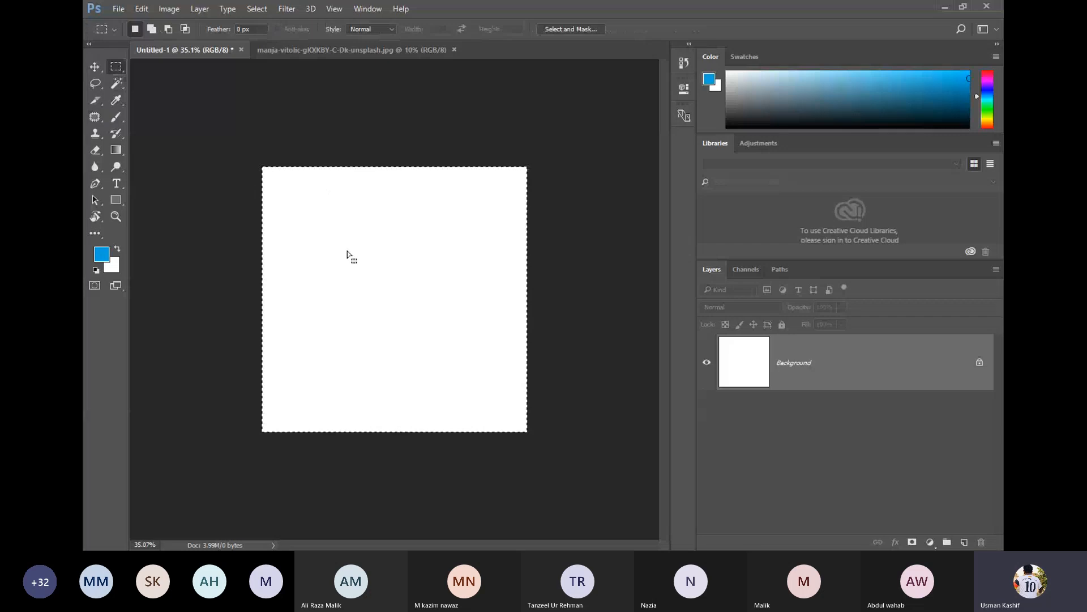
{"action": "left_click_drag", "start_coordinate": [329, 286], "coordinate": [399, 306]}
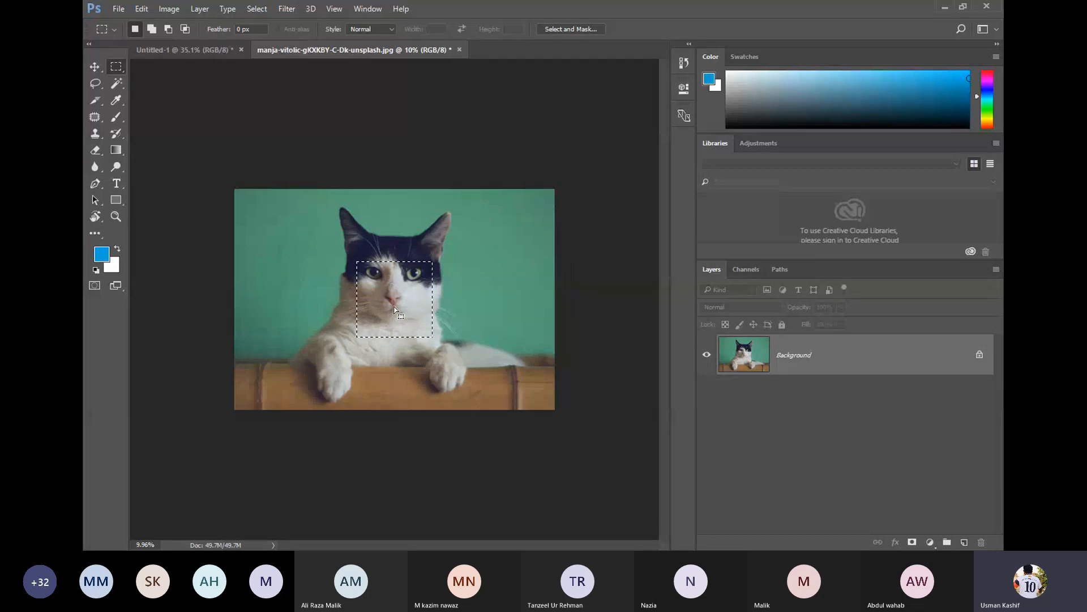
{"action": "right_click", "coordinate": [395, 308]}
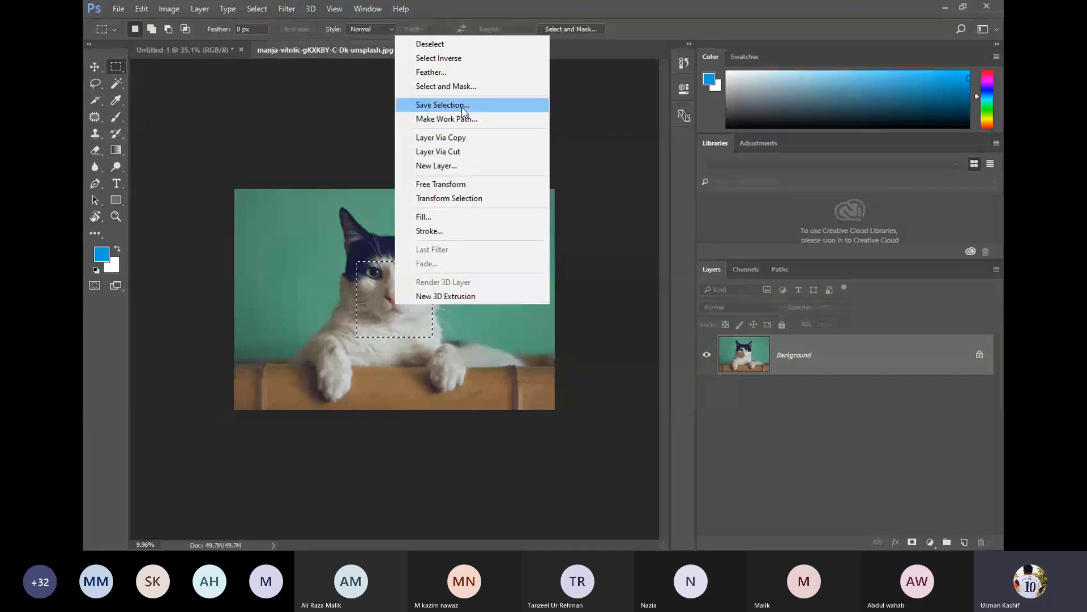
{"action": "left_click", "coordinate": [471, 184]}
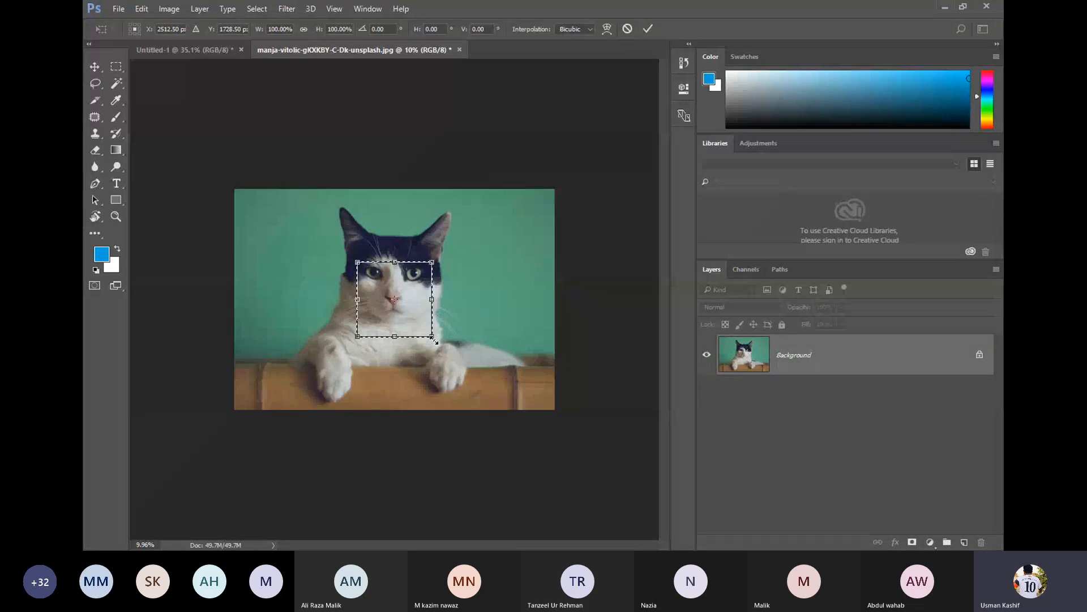
{"action": "left_click_drag", "start_coordinate": [432, 336], "coordinate": [460, 358]}
{"action": "key", "text": "ctrl+z"}
{"action": "right_click", "coordinate": [402, 307]}
{"action": "key", "text": "Escape"}
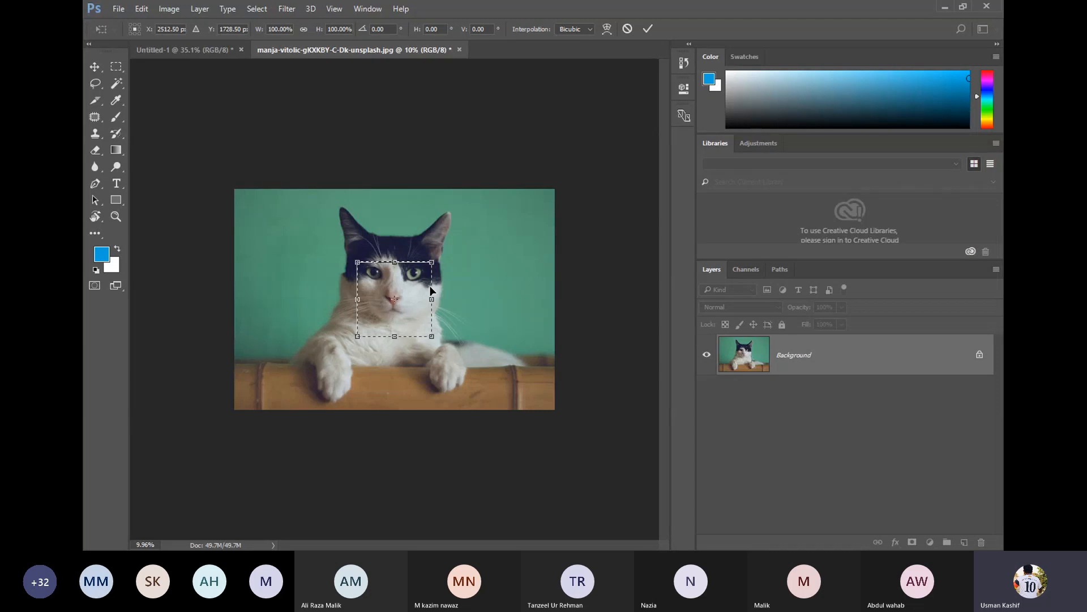
{"action": "left_click", "coordinate": [648, 28]}
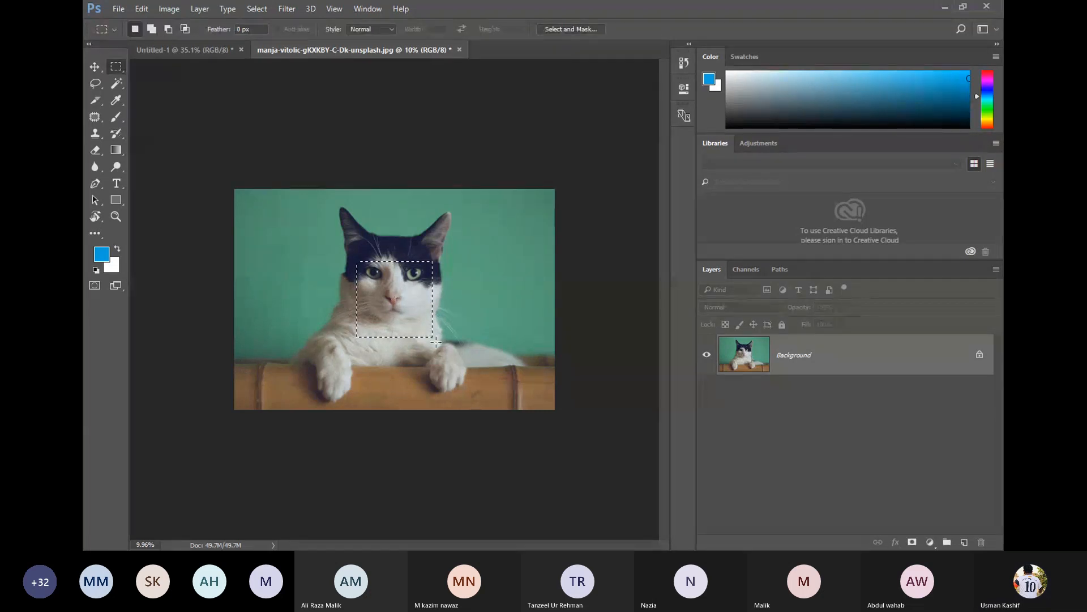
- Transform the square selection outline to about 293%, spanning the cat photo's full height, and apply it
{"action": "right_click", "coordinate": [410, 317]}
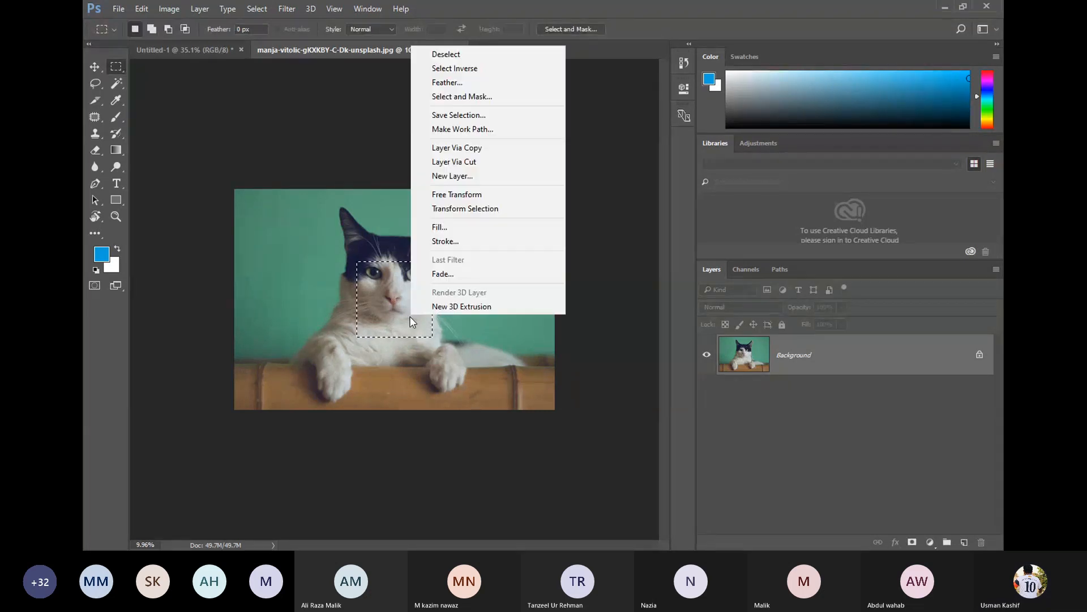
{"action": "left_click", "coordinate": [462, 209]}
{"action": "left_click_drag", "start_coordinate": [432, 336], "coordinate": [520, 395]}
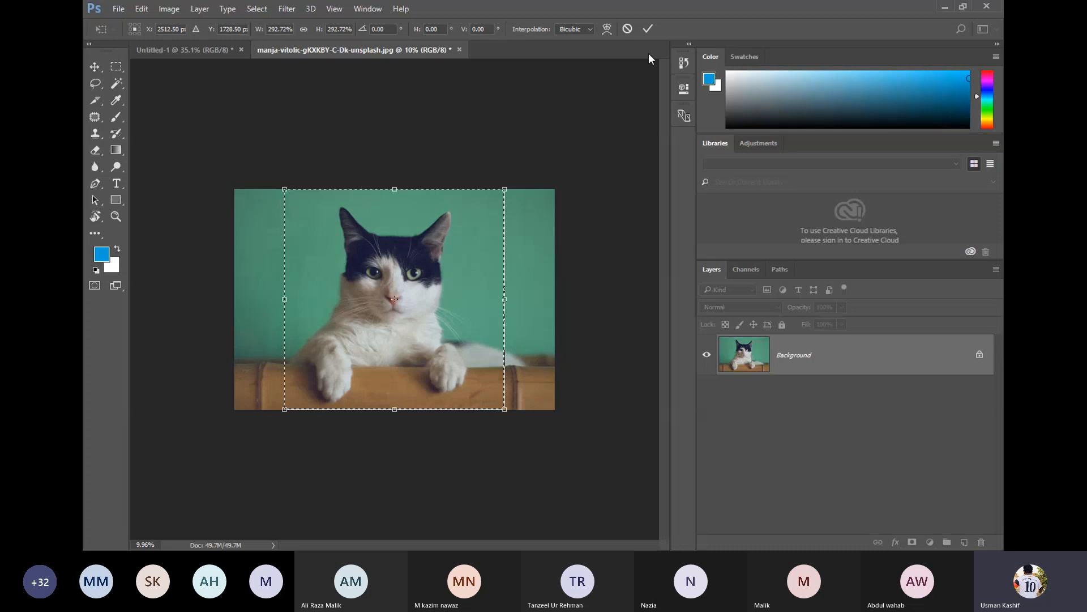
{"action": "left_click", "coordinate": [647, 28]}
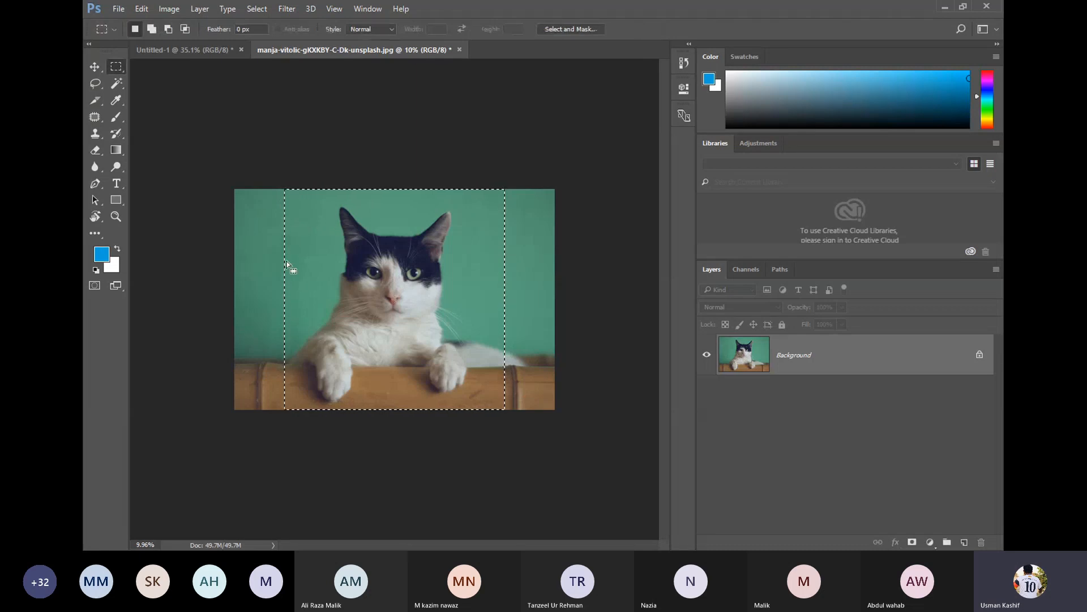
- Copy the selected square of the cat photo into Untitled-1 as a layer and scale it to about 29%
{"action": "left_click", "coordinate": [95, 66]}
{"action": "left_click_drag", "start_coordinate": [294, 192], "coordinate": [407, 315]}
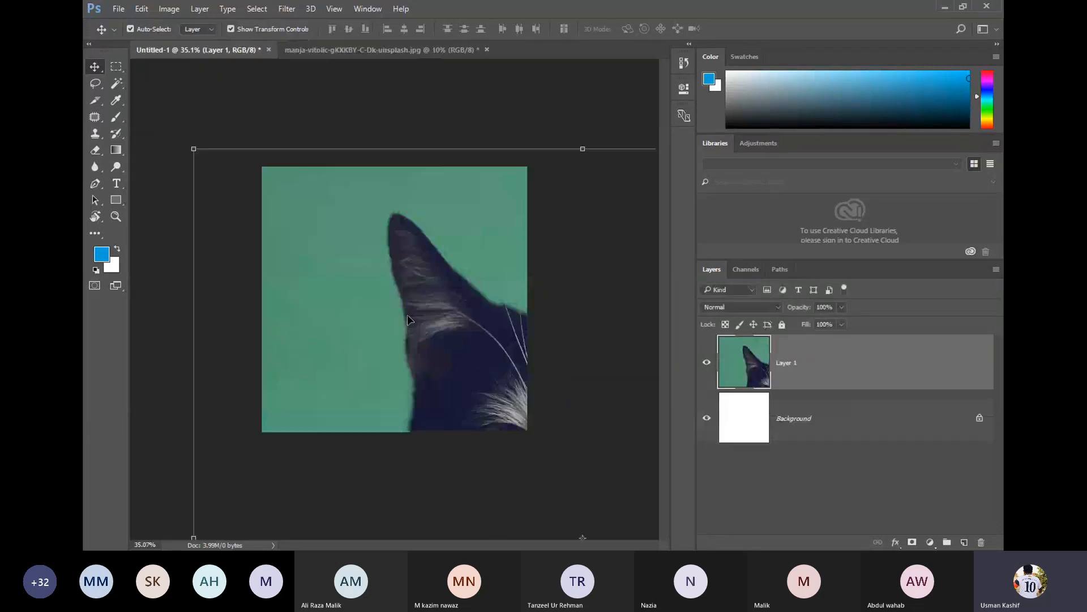
{"action": "scroll", "coordinate": [417, 300], "scroll_direction": "down", "scroll_amount": 3}
{"action": "scroll", "coordinate": [416, 300], "scroll_direction": "down", "scroll_amount": 2}
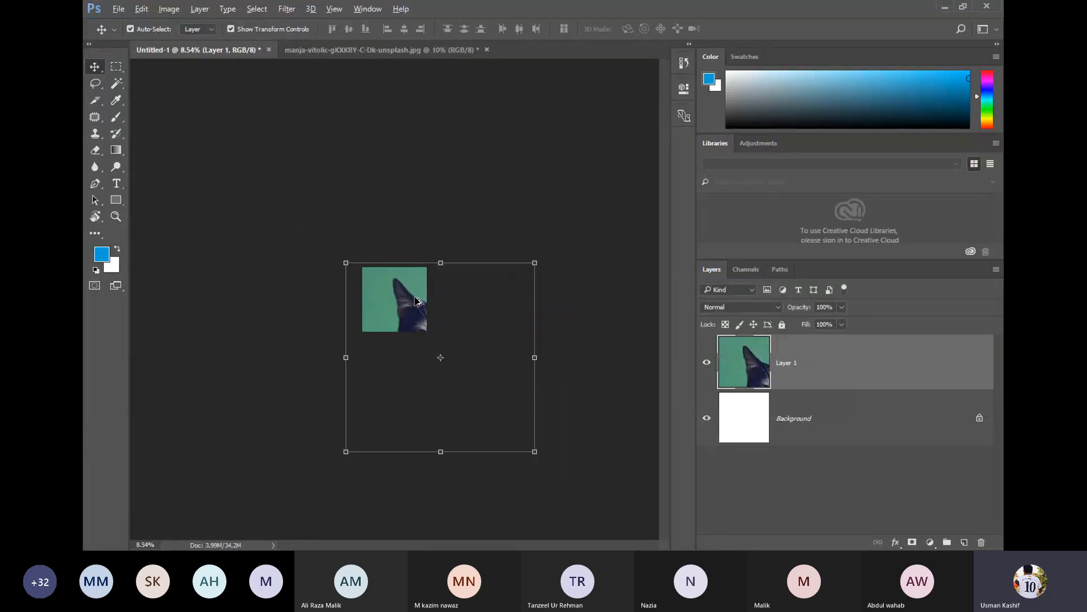
{"action": "left_click_drag", "start_coordinate": [536, 452], "coordinate": [400, 317]}
{"action": "scroll", "coordinate": [399, 317], "scroll_direction": "up", "scroll_amount": 5}
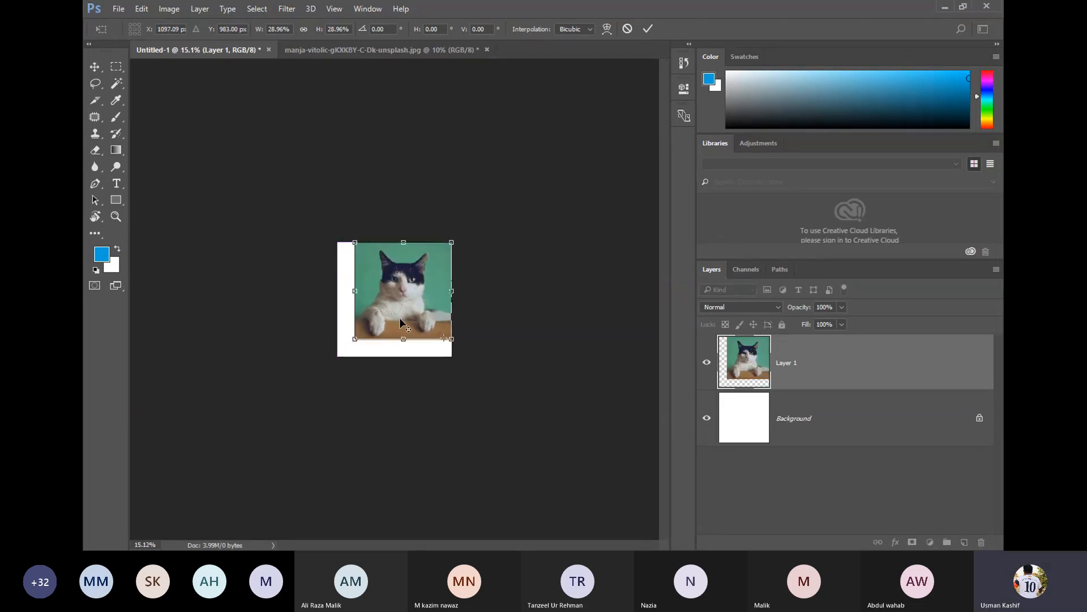
{"action": "scroll", "coordinate": [402, 316], "scroll_direction": "up", "scroll_amount": 2}
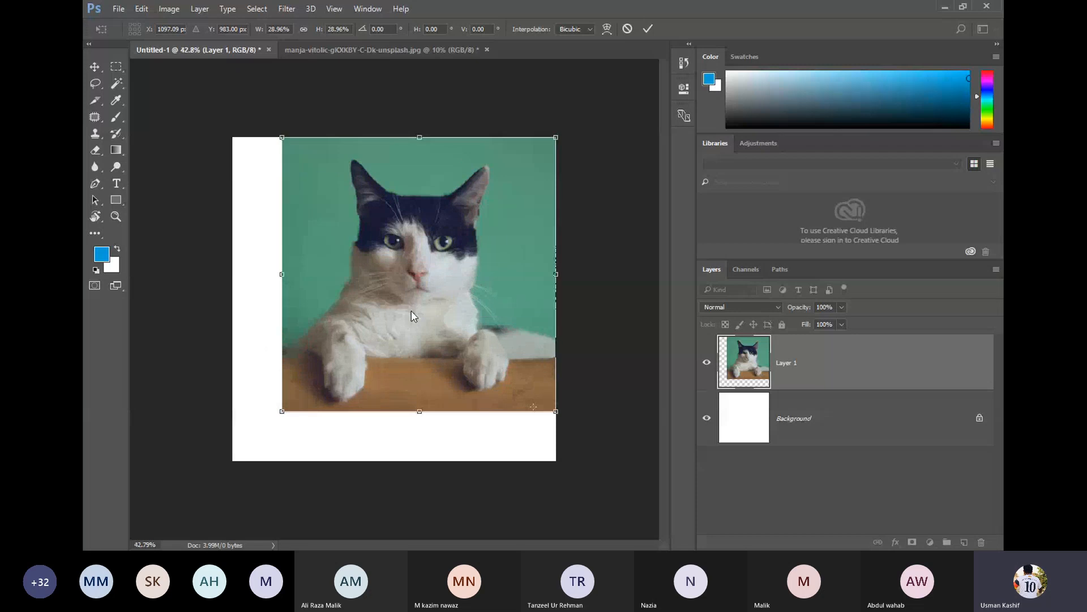
- Enlarge and reposition the square cat layer so its edges match the Untitled-1 canvas, and apply the transform
{"action": "mouse_move", "coordinate": [403, 315]}
{"action": "left_mouse_down"}
{"action": "mouse_move", "coordinate": [412, 302]}
{"action": "mouse_move", "coordinate": [396, 322]}
{"action": "left_mouse_up"}
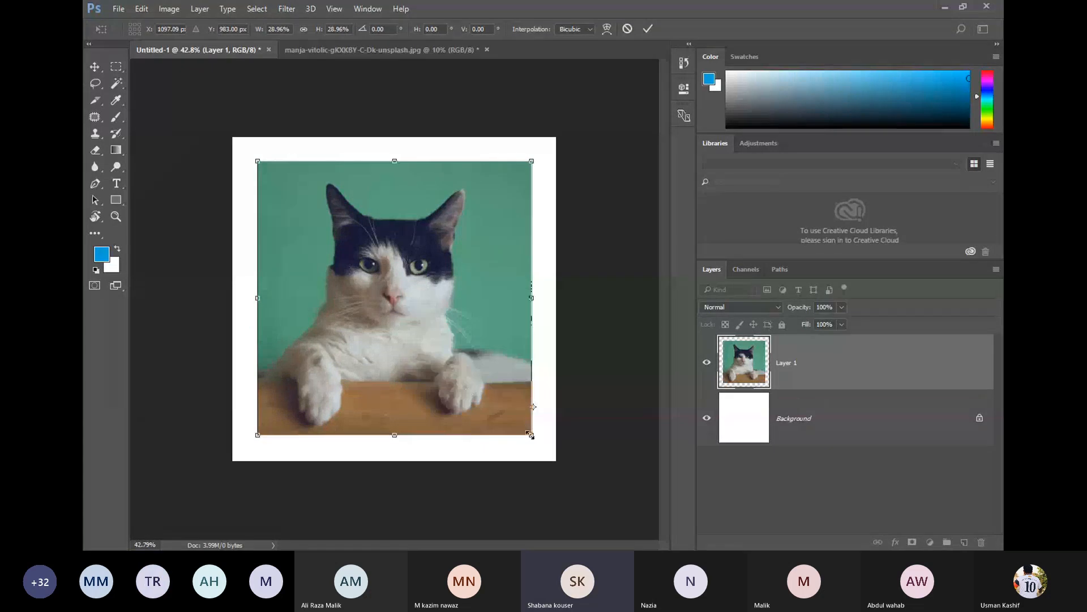
{"action": "left_click_drag", "start_coordinate": [531, 435], "coordinate": [543, 444]}
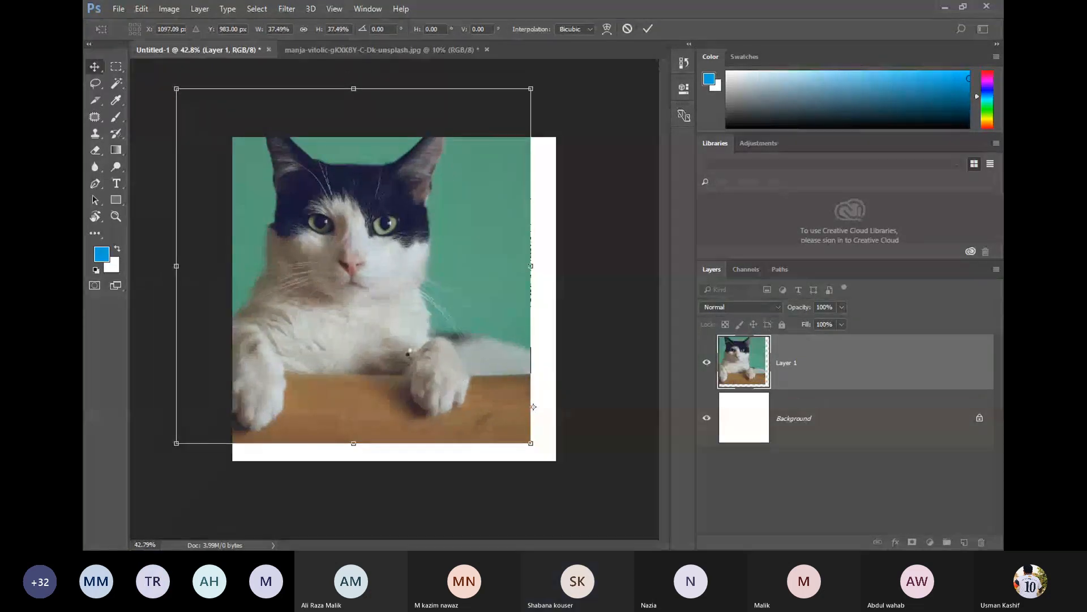
{"action": "key", "text": "Return"}
{"action": "left_click_drag", "start_coordinate": [405, 348], "coordinate": [432, 367]}
{"action": "left_click_drag", "start_coordinate": [204, 107], "coordinate": [236, 136]}
{"action": "key", "text": "Return"}
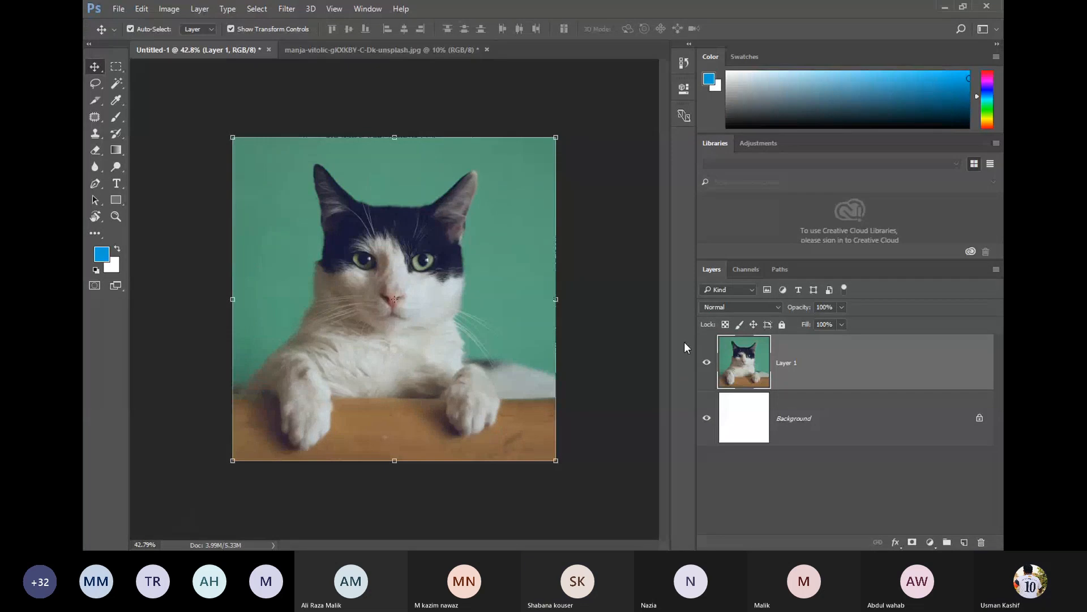
- Select the canvas-sized square cat layer in Untitled-1 and delete it
{"action": "left_click", "coordinate": [616, 309]}
{"action": "left_click", "coordinate": [425, 296]}
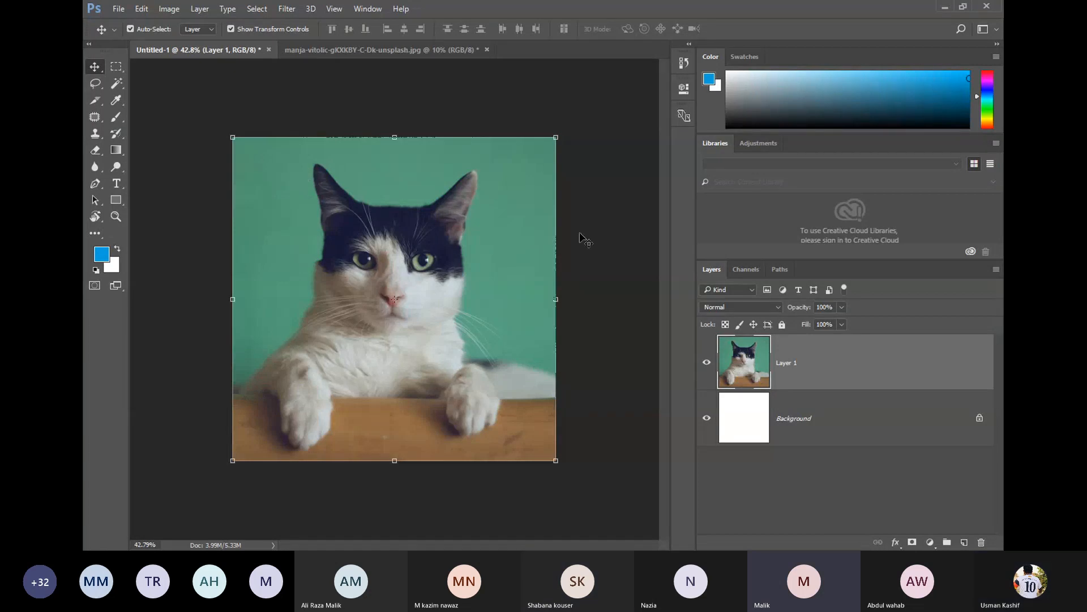
{"action": "key", "text": "Delete"}
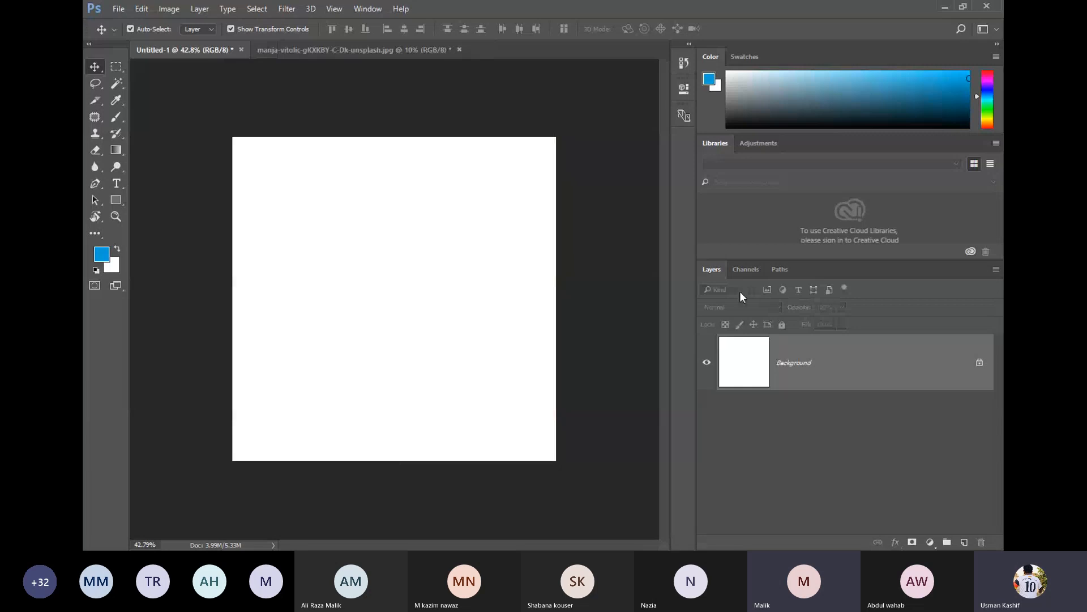
- Clear the selection in the cat photo document and select the entire Untitled-1 canvas
{"action": "left_click", "coordinate": [330, 49]}
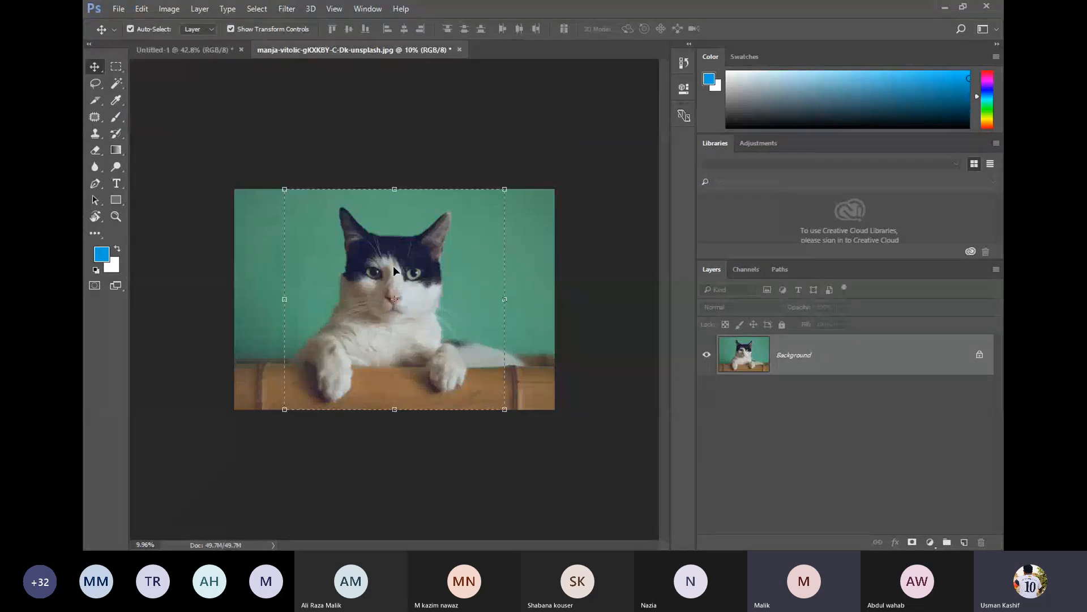
{"action": "key", "text": "ctrl+d"}
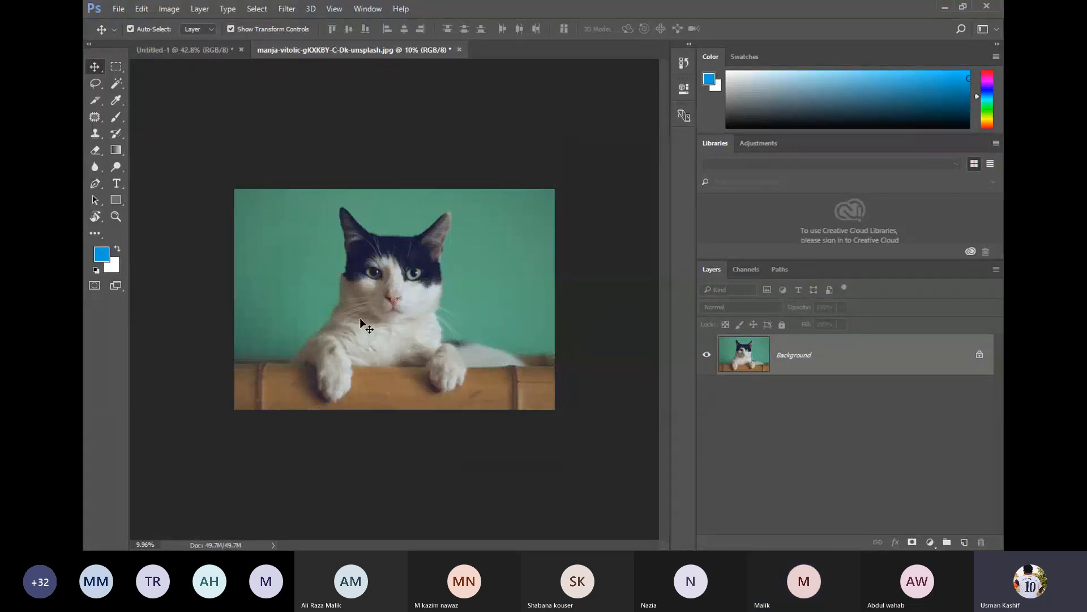
{"action": "left_click", "coordinate": [189, 50]}
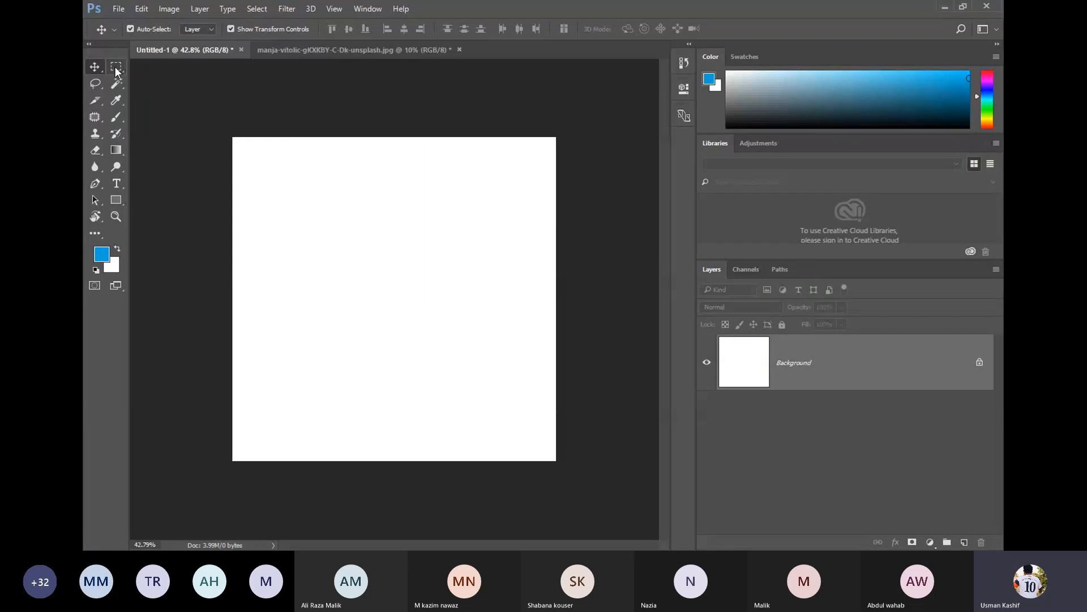
{"action": "key", "text": "ctrl+a"}
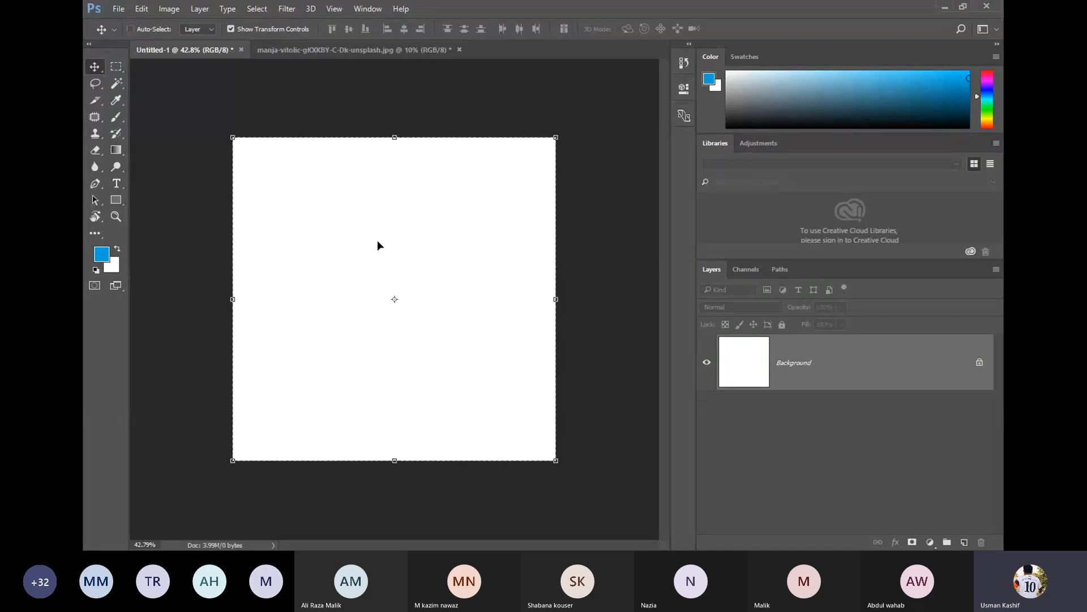
- Draw a rectangular marquee around the whole blank canvas and carry that selection over to the cat photo document
{"action": "key", "text": "ctrl+d"}
{"action": "left_click", "coordinate": [114, 69]}
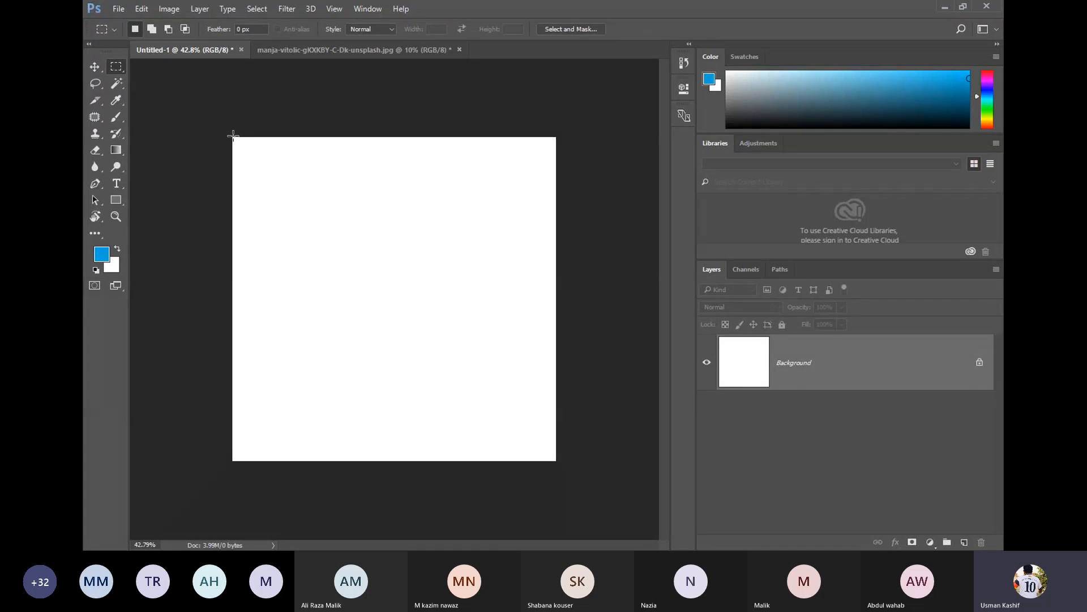
{"action": "left_click_drag", "start_coordinate": [233, 135], "coordinate": [556, 459]}
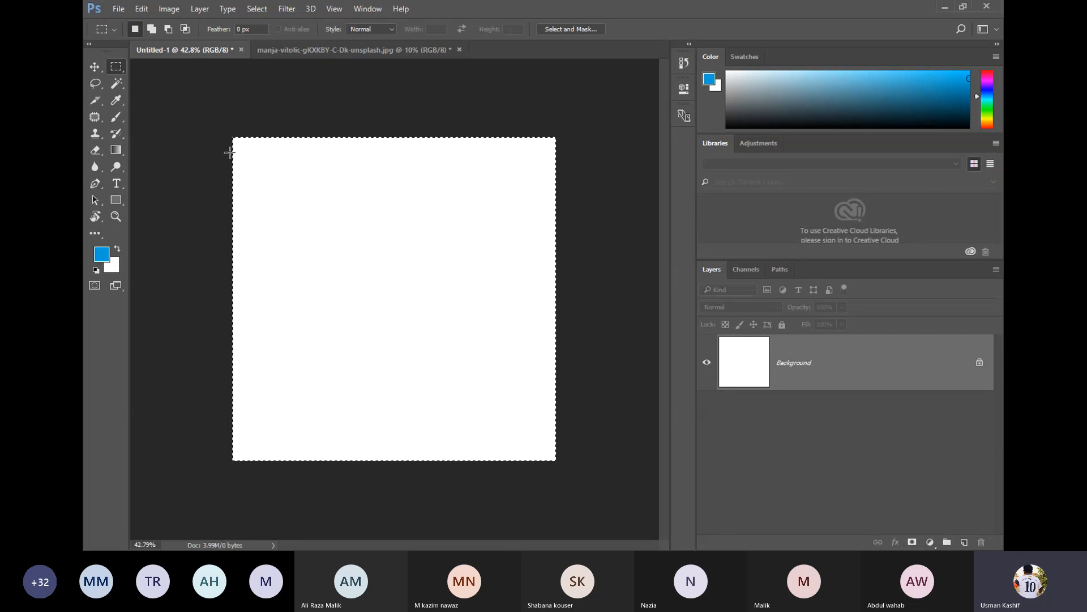
{"action": "left_click_drag", "start_coordinate": [281, 204], "coordinate": [387, 306]}
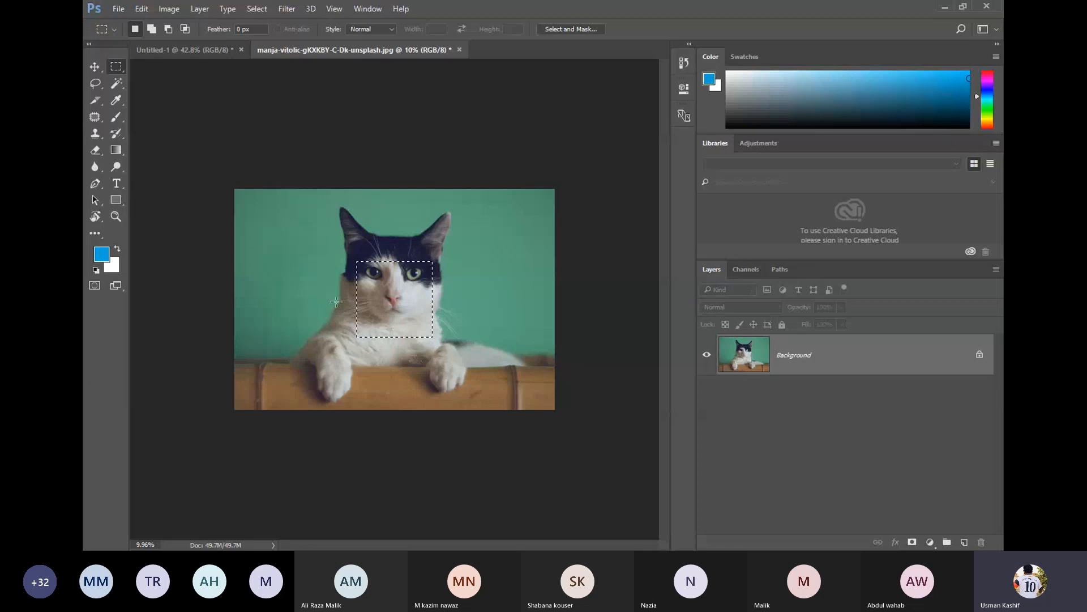
- Transform the selection in the cat photo, enlarging it proportionally about its centre to the full photo height, about 47.9 in square
{"action": "right_click", "coordinate": [389, 303]}
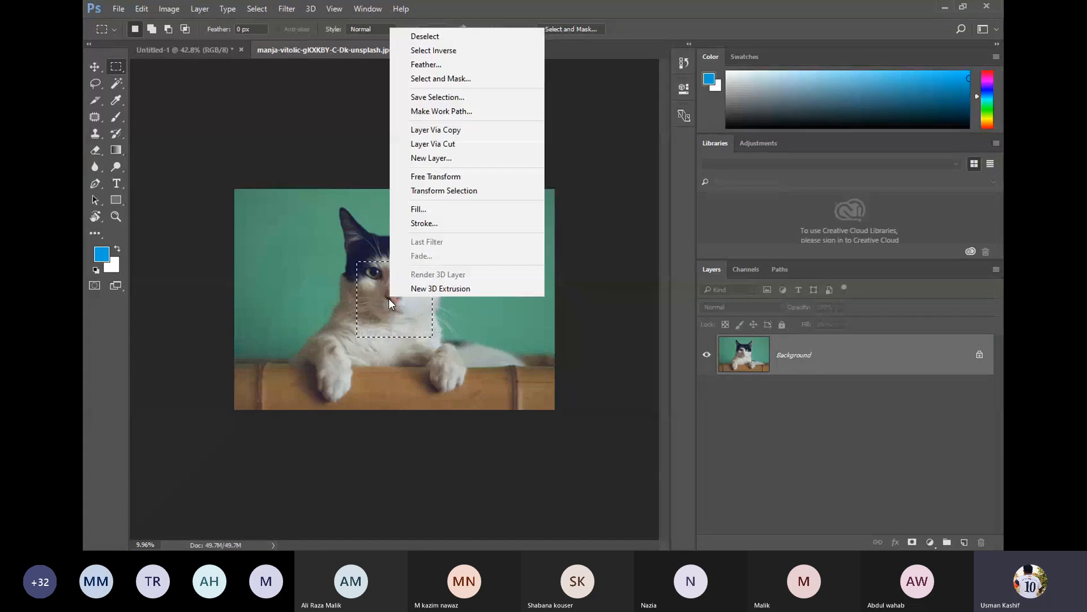
{"action": "left_click", "coordinate": [448, 193]}
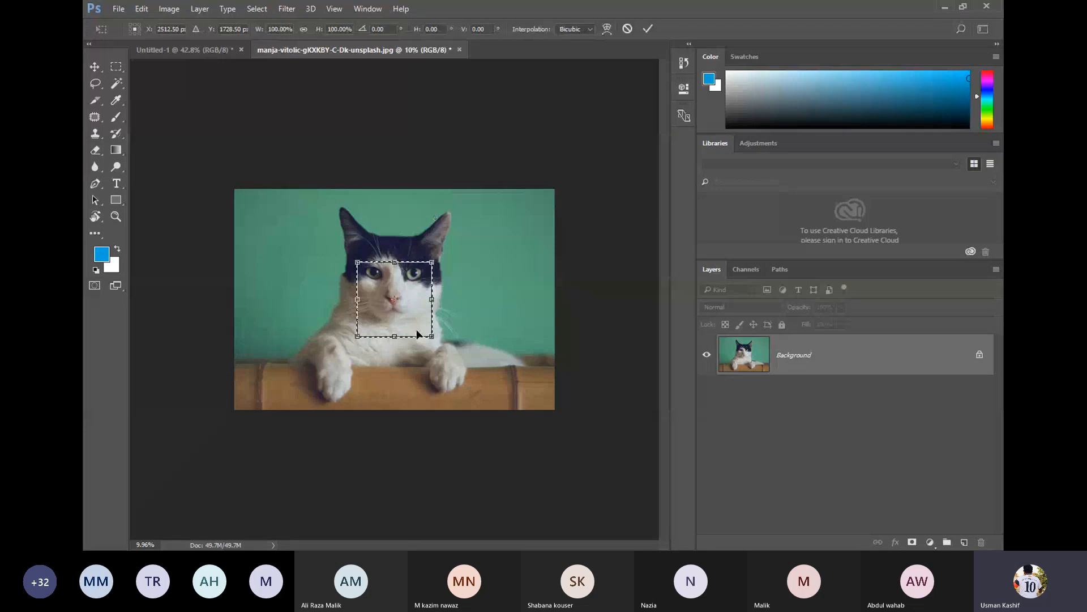
{"action": "left_click_drag", "start_coordinate": [430, 336], "coordinate": [505, 404]}
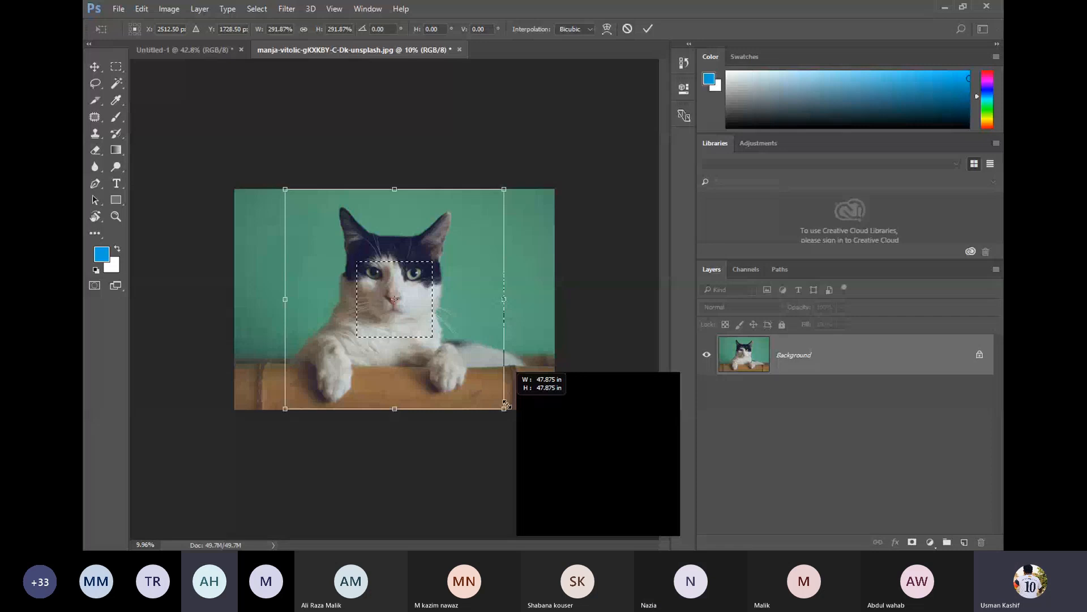
{"action": "key", "text": "Return"}
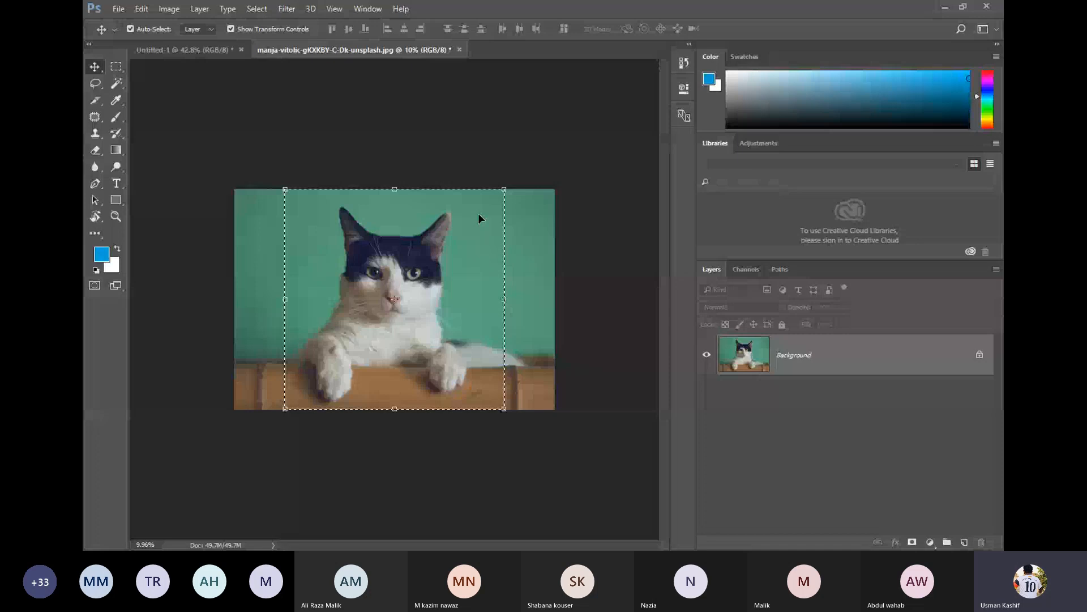
- Move the selected cat area into the Untitled-1 document and scale it to fill the square canvas, about 3.95 in
{"action": "key", "text": "BackSpace"}
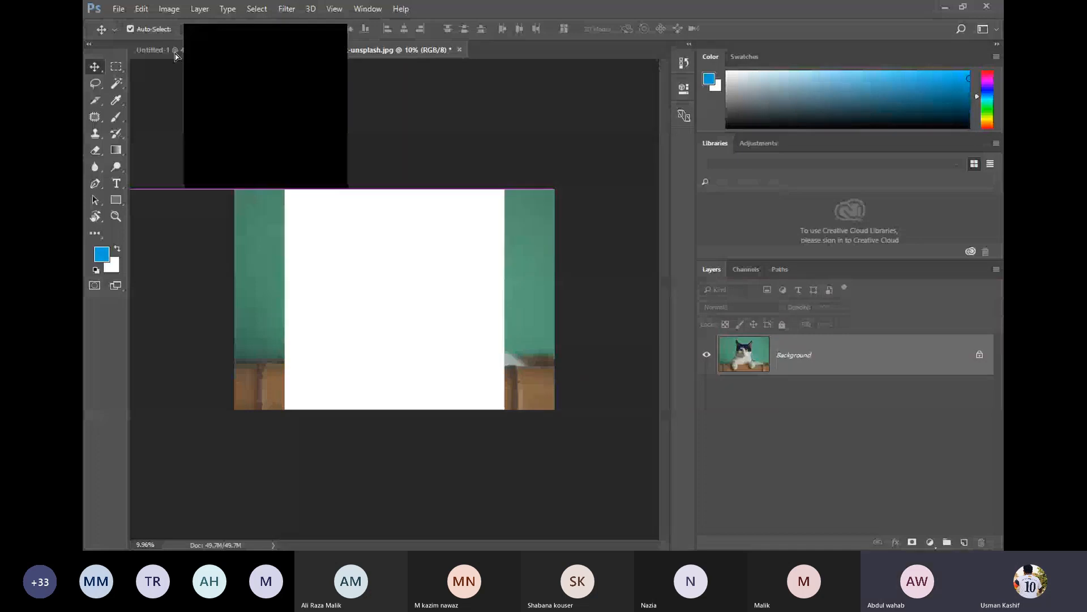
{"action": "left_click", "coordinate": [173, 51]}
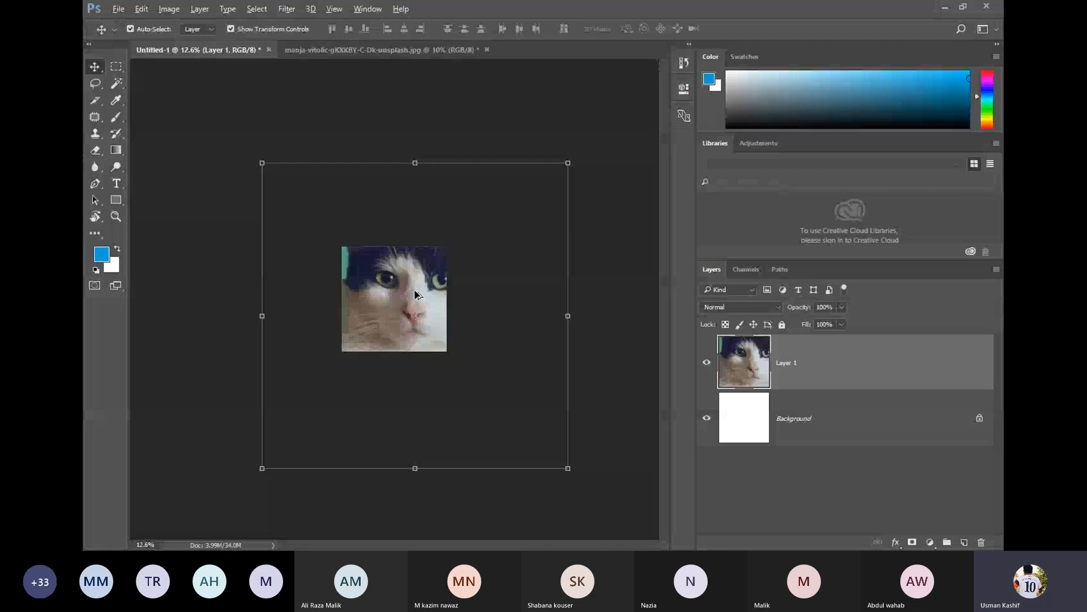
{"action": "left_click_drag", "start_coordinate": [568, 468], "coordinate": [453, 379]}
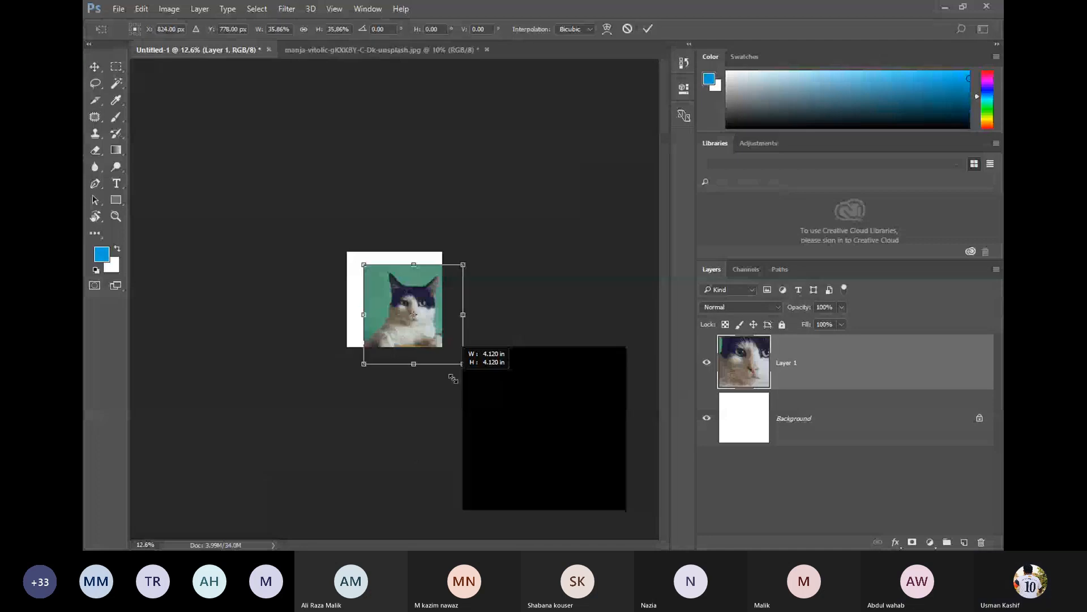
{"action": "scroll", "coordinate": [384, 302], "scroll_direction": "up", "scroll_amount": 3}
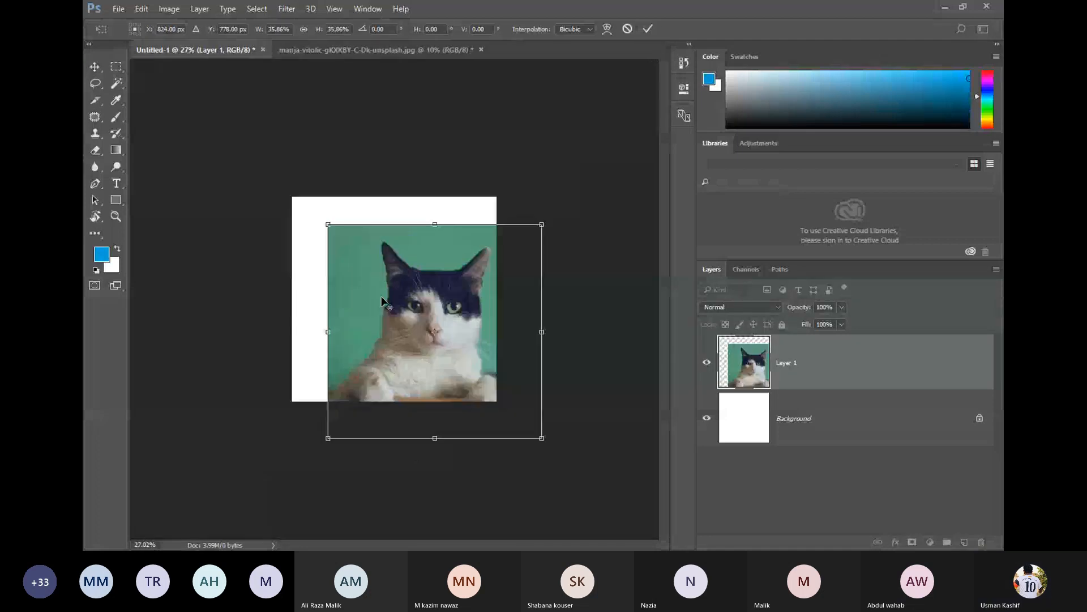
{"action": "left_click_drag", "start_coordinate": [383, 300], "coordinate": [347, 272]}
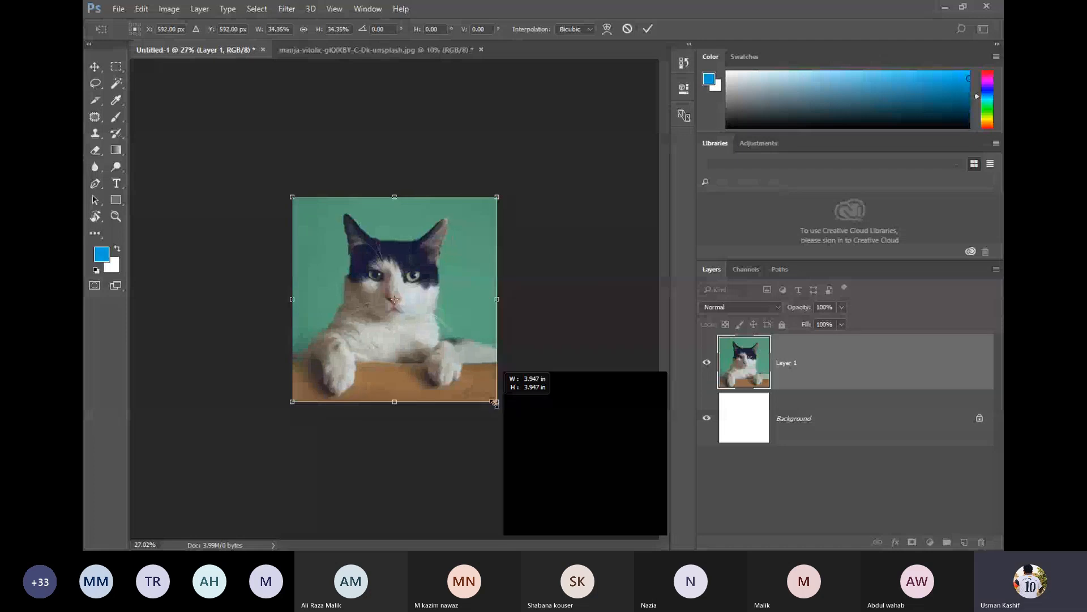
{"action": "key", "text": "Return"}
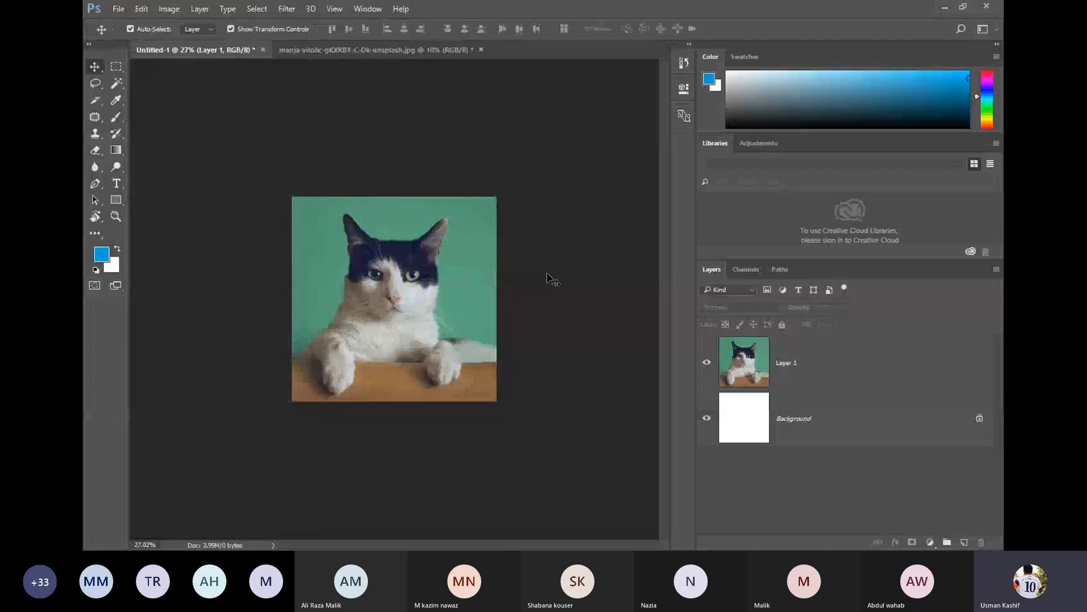
- Delete a rectangular area around the cat's head from Layer 1 and clear the selection
{"action": "left_click", "coordinate": [309, 314]}
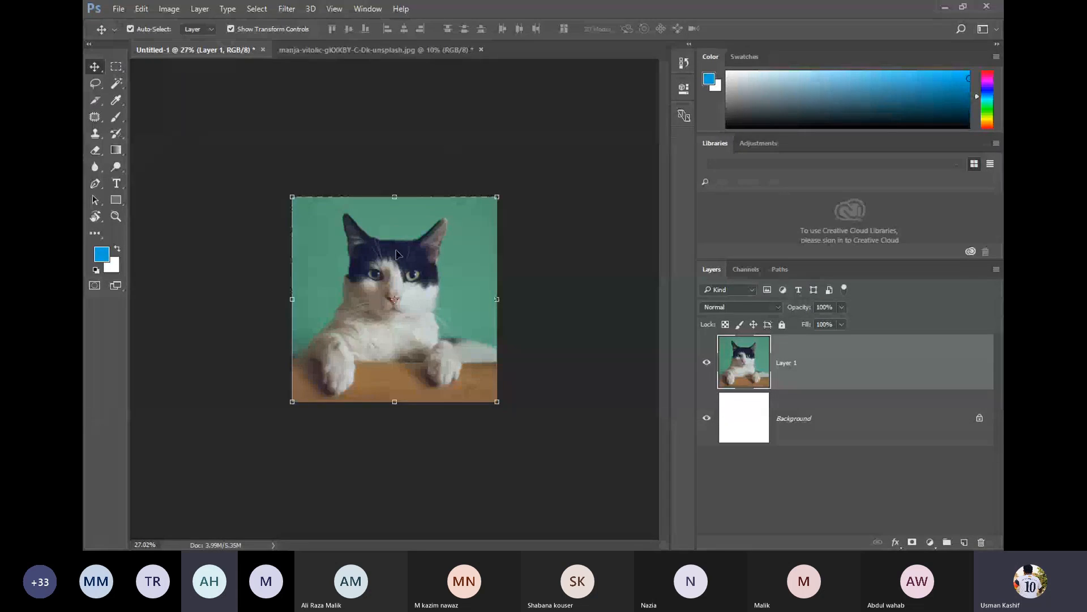
{"action": "left_click", "coordinate": [424, 172]}
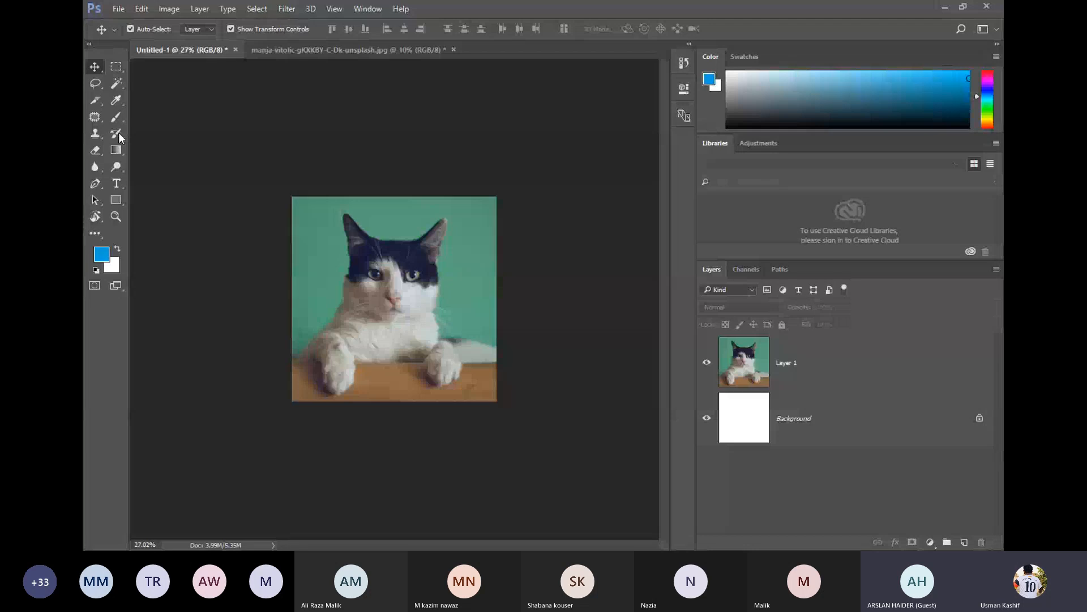
{"action": "left_click", "coordinate": [118, 70]}
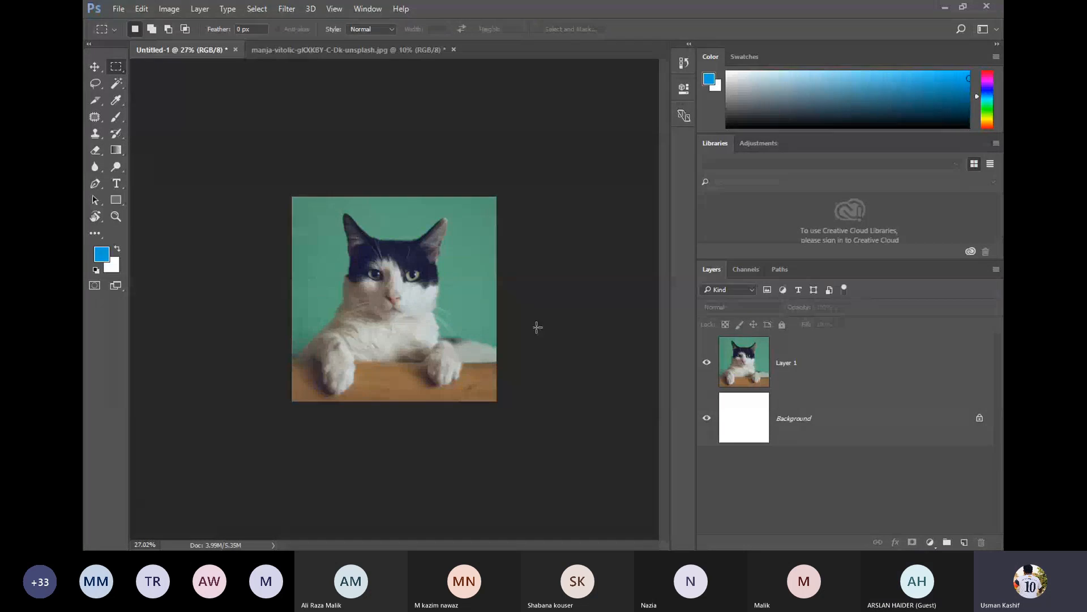
{"action": "left_click", "coordinate": [837, 376]}
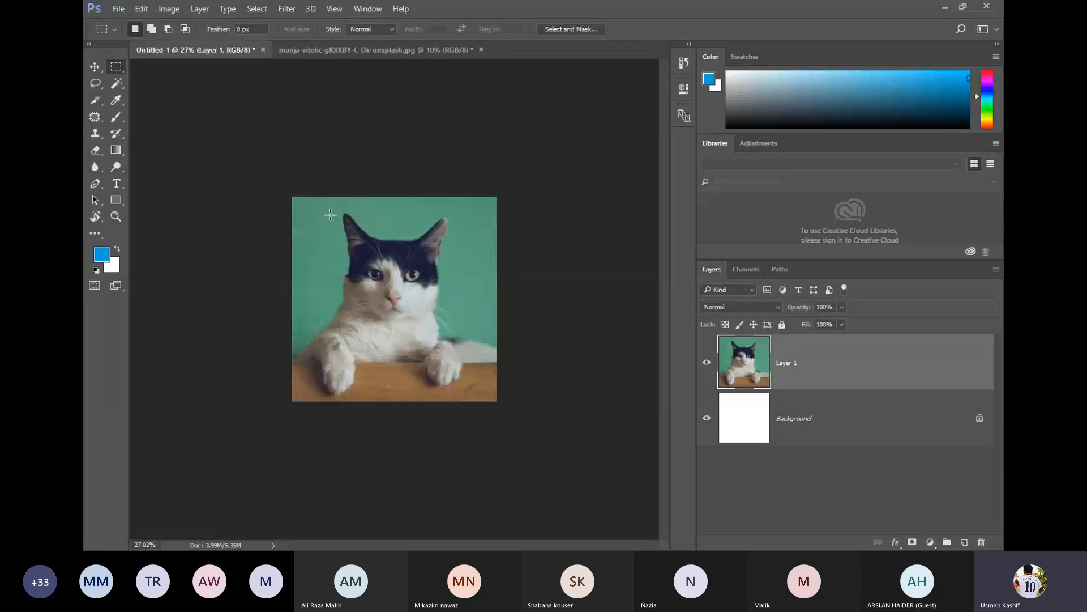
{"action": "left_click_drag", "start_coordinate": [326, 210], "coordinate": [453, 328]}
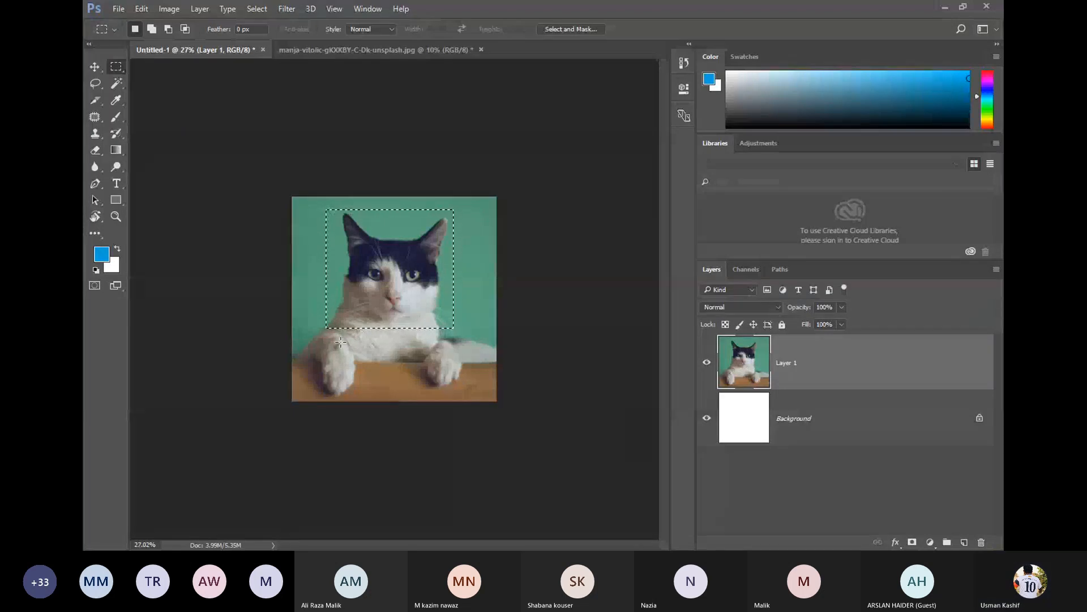
{"action": "left_click_drag", "start_coordinate": [382, 308], "coordinate": [386, 306]}
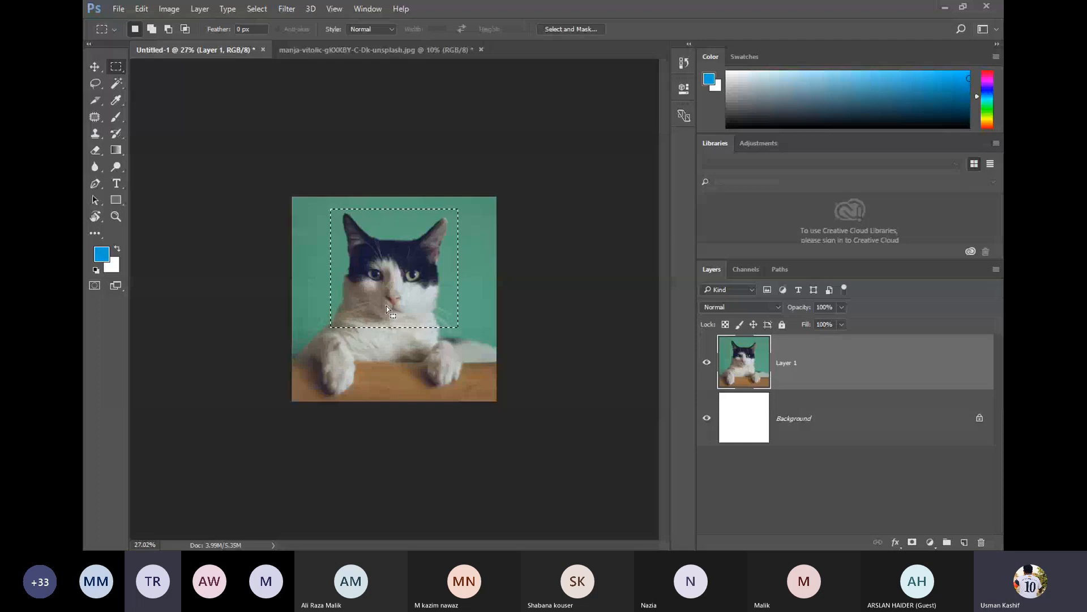
{"action": "key", "text": "Delete"}
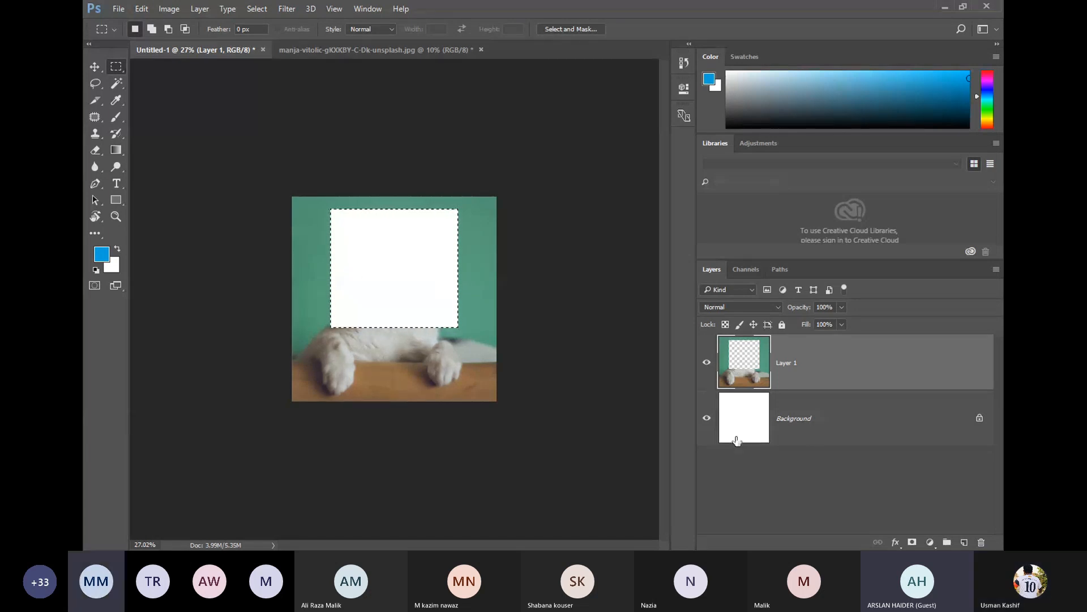
{"action": "left_click", "coordinate": [232, 347]}
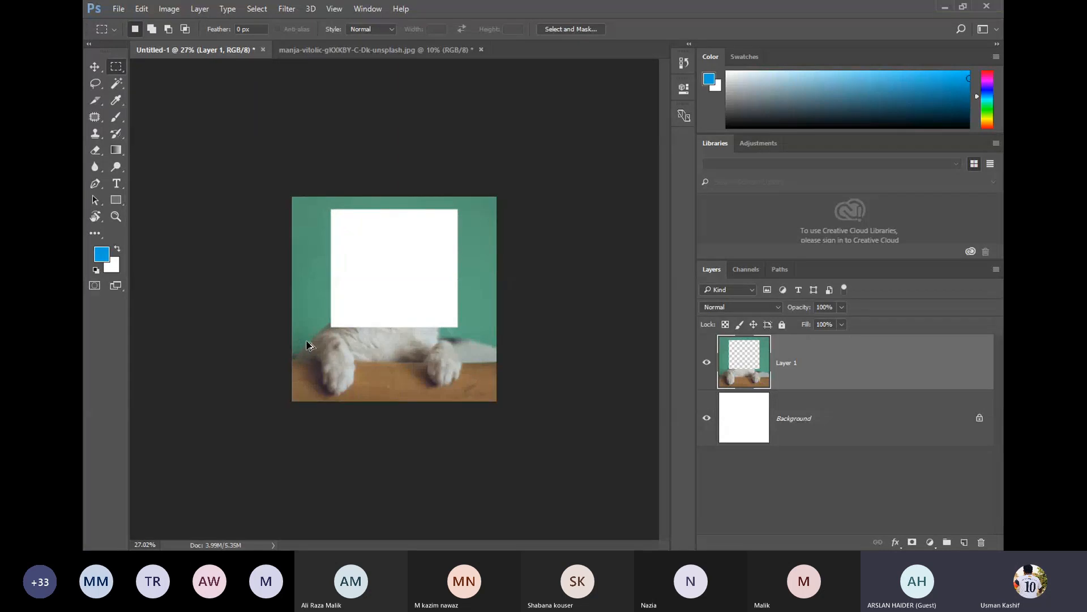
- Undo the deletion of the cat's head area and remove the selection
{"action": "key", "text": "ctrl+alt+z"}
{"action": "key", "text": "ctrl+alt+z"}
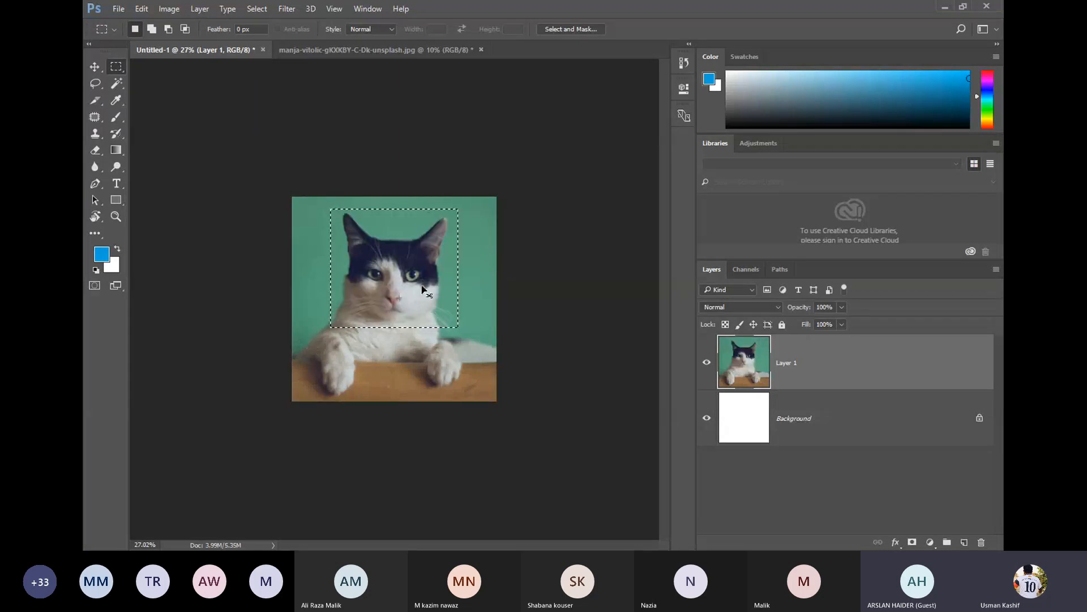
{"action": "left_click", "coordinate": [415, 331]}
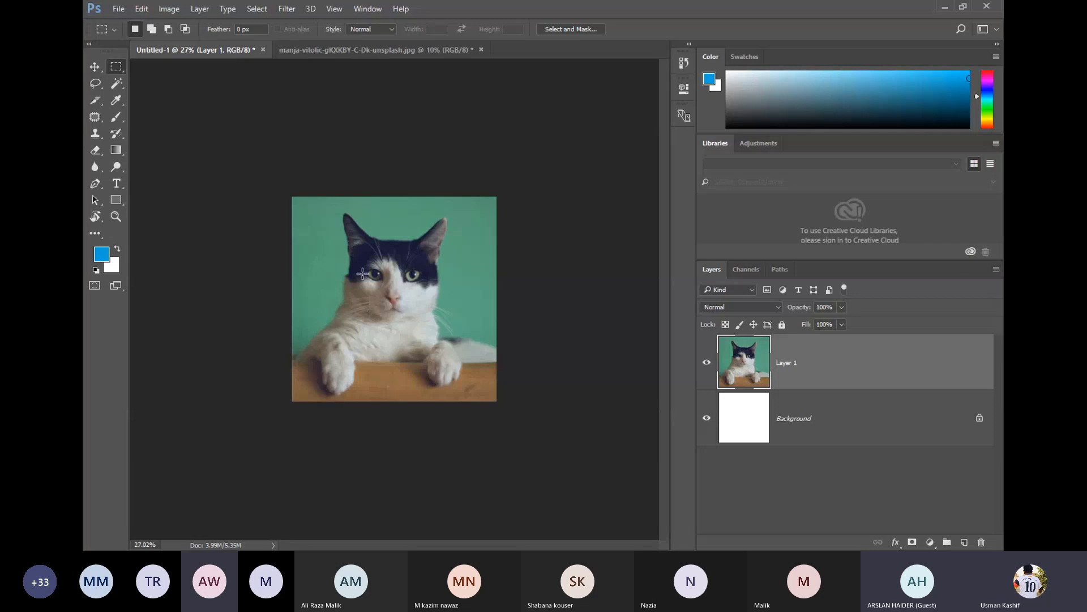
- Select the eye on the left of the cat's face with a small rectangular marquee
{"action": "scroll", "coordinate": [390, 245], "scroll_direction": "up", "scroll_amount": 2}
{"action": "scroll", "coordinate": [391, 245], "scroll_direction": "up", "scroll_amount": 3}
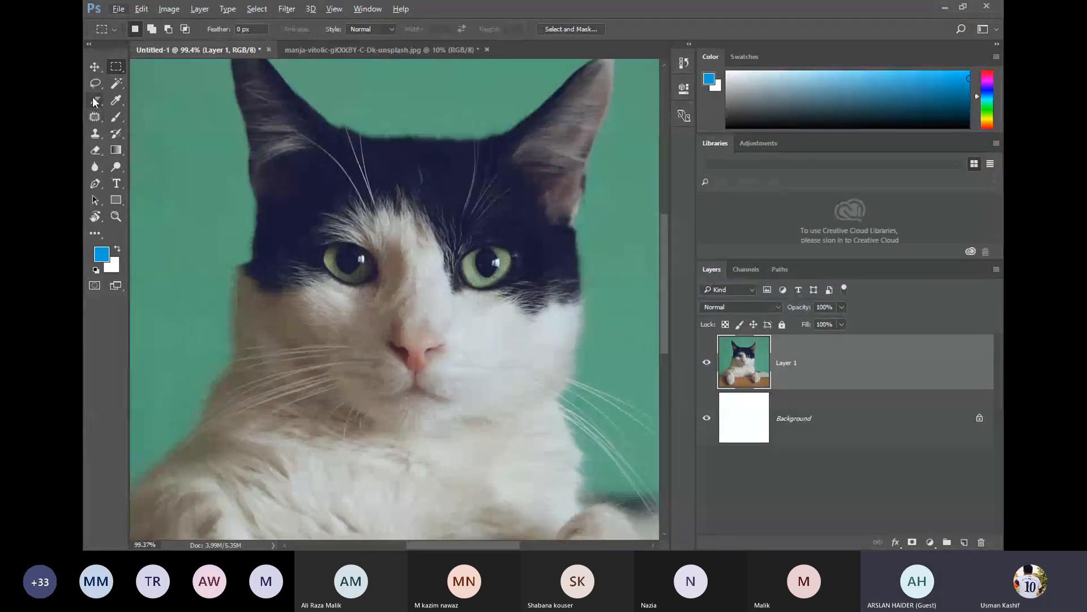
{"action": "left_click_drag", "start_coordinate": [317, 236], "coordinate": [383, 296]}
{"action": "scroll", "coordinate": [312, 199], "scroll_direction": "down", "scroll_amount": 2}
{"action": "scroll", "coordinate": [312, 198], "scroll_direction": "down", "scroll_amount": 2}
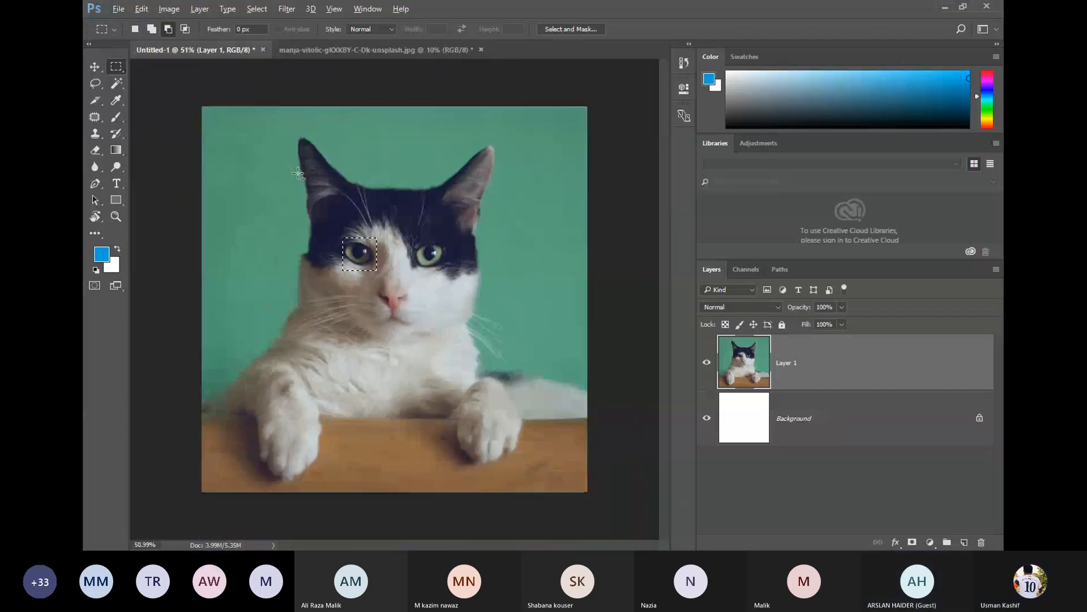
{"action": "scroll", "coordinate": [273, 160], "scroll_direction": "up", "scroll_amount": 2}
{"action": "scroll", "coordinate": [272, 160], "scroll_direction": "down", "scroll_amount": 1}
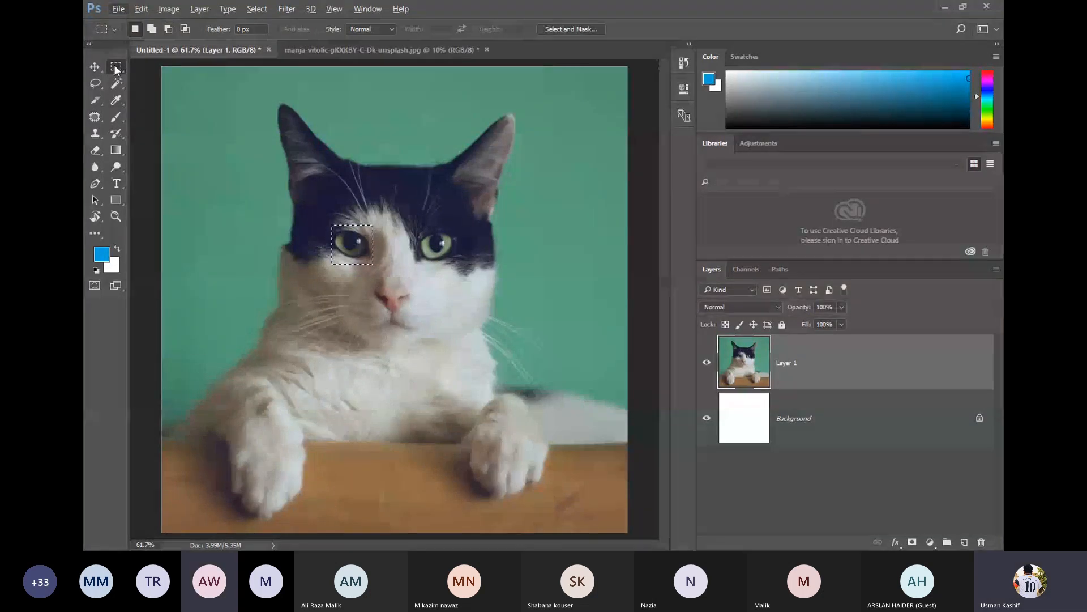
- Place a duplicate of the selected eye on the green background beside the cat's head, within Layer 1
{"action": "left_click", "coordinate": [97, 67]}
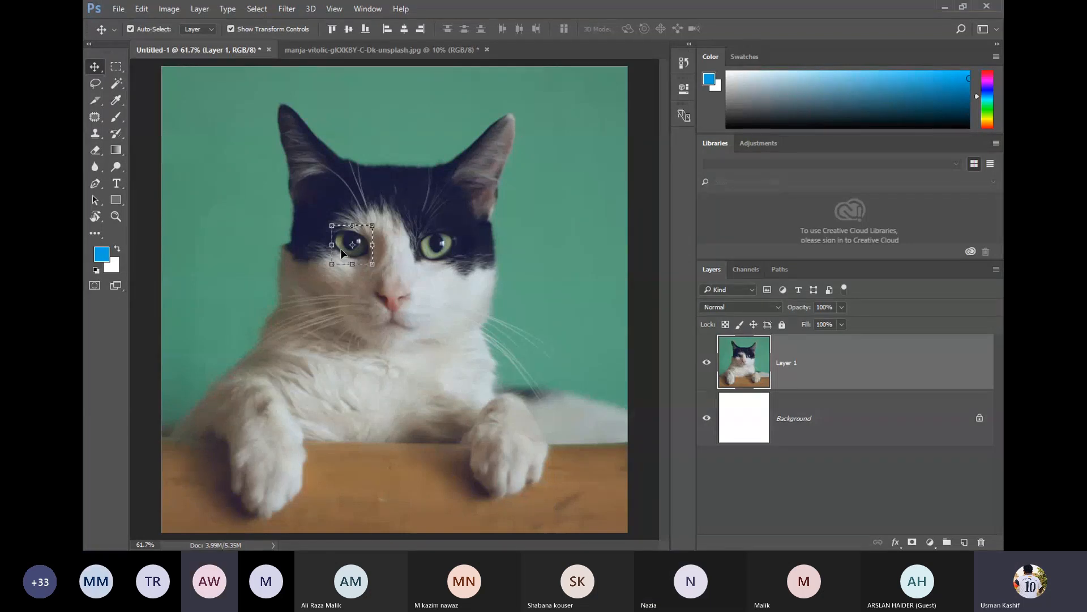
{"action": "mouse_move", "coordinate": [344, 253]}
{"action": "left_mouse_down"}
{"action": "mouse_move", "coordinate": [224, 193]}
{"action": "mouse_move", "coordinate": [249, 195]}
{"action": "mouse_move", "coordinate": [392, 139]}
{"action": "mouse_move", "coordinate": [405, 169]}
{"action": "mouse_move", "coordinate": [380, 247]}
{"action": "mouse_move", "coordinate": [358, 253]}
{"action": "left_mouse_up"}
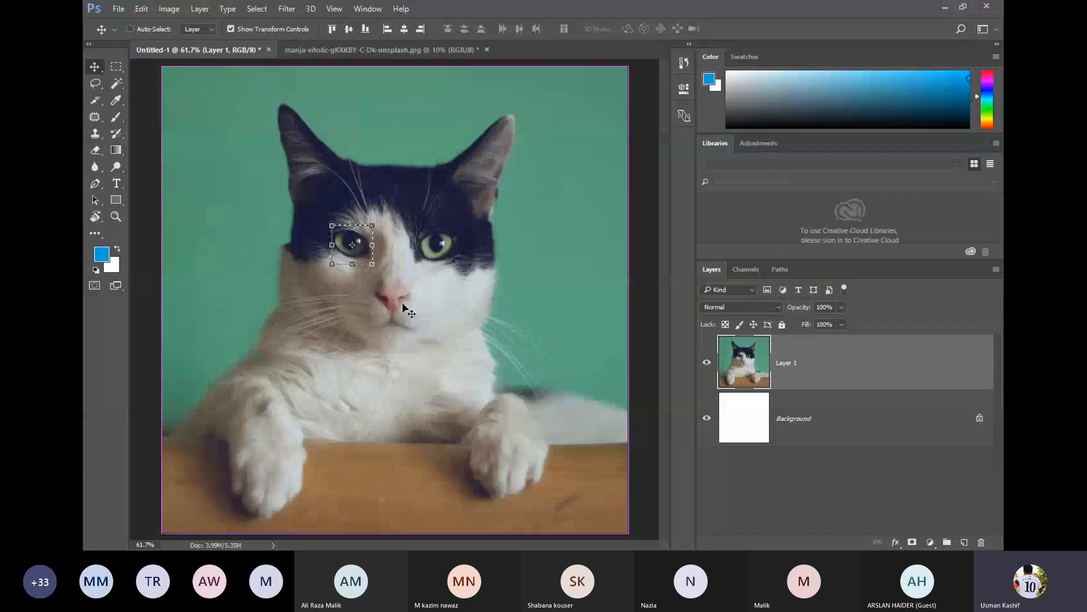
{"action": "key", "text": "ctrl"}
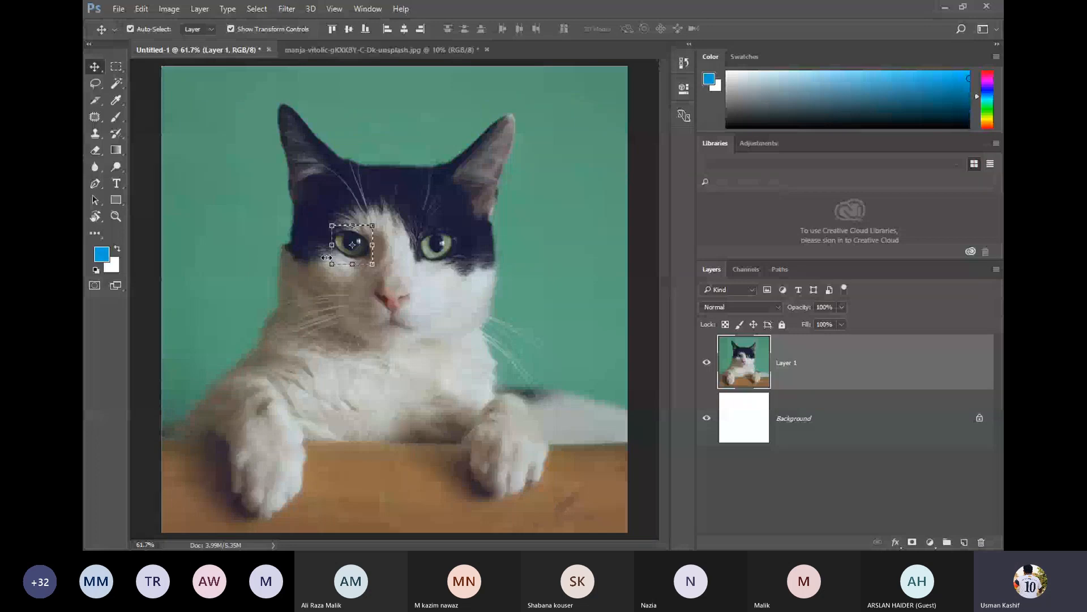
{"action": "left_click_drag", "start_coordinate": [328, 261], "coordinate": [222, 258]}
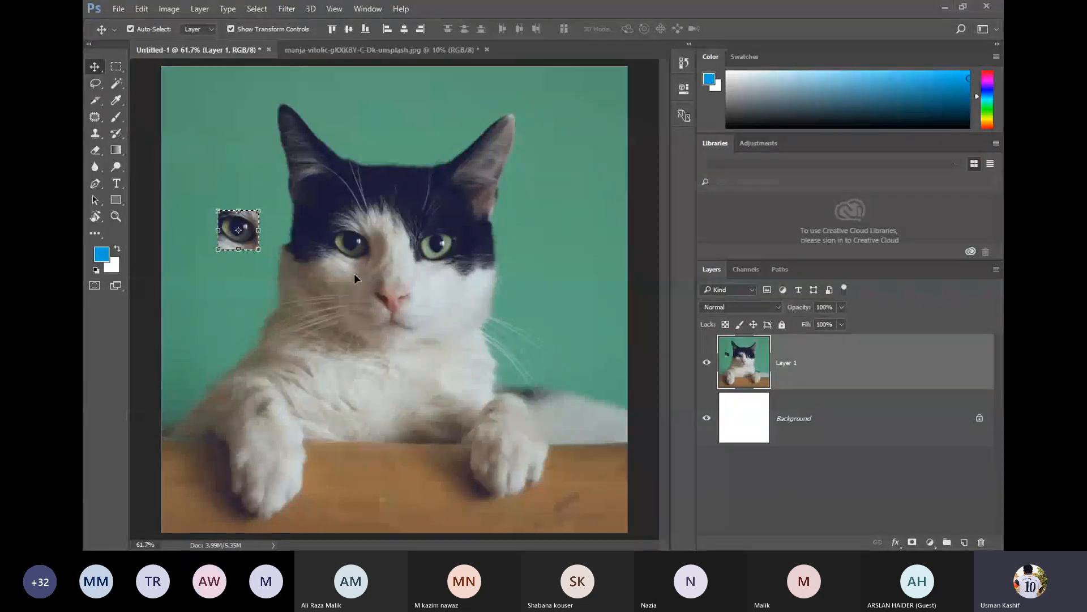
- Undo the duplicated eye on Layer 1 along with the eye selection
{"action": "key", "text": "ctrl+z"}
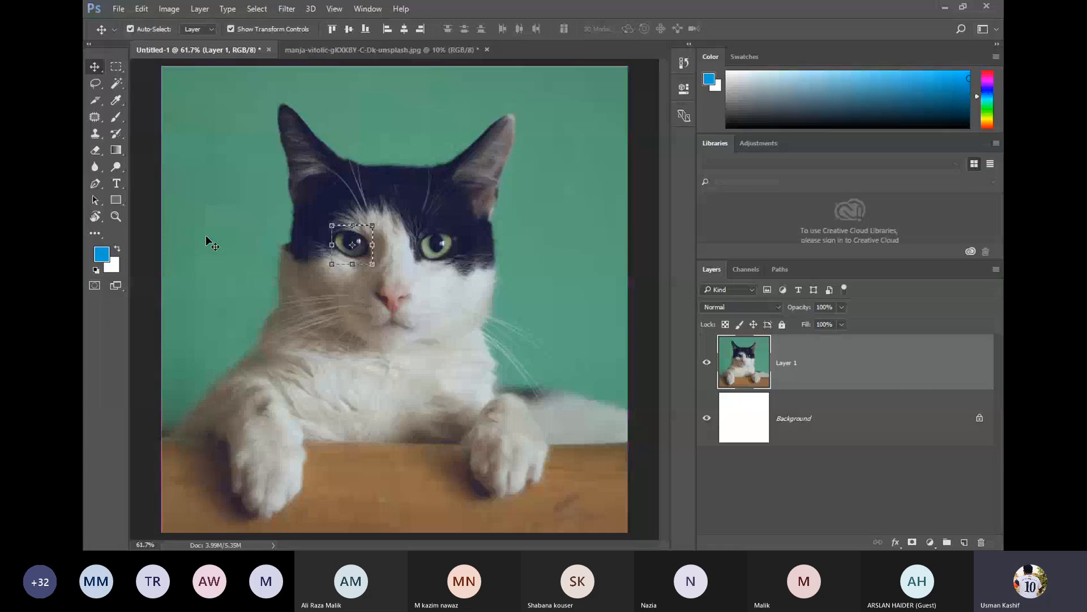
{"action": "key", "text": "ctrl+z"}
{"action": "key", "text": "ctrl+alt+z"}
{"action": "key", "text": "ctrl+alt+z"}
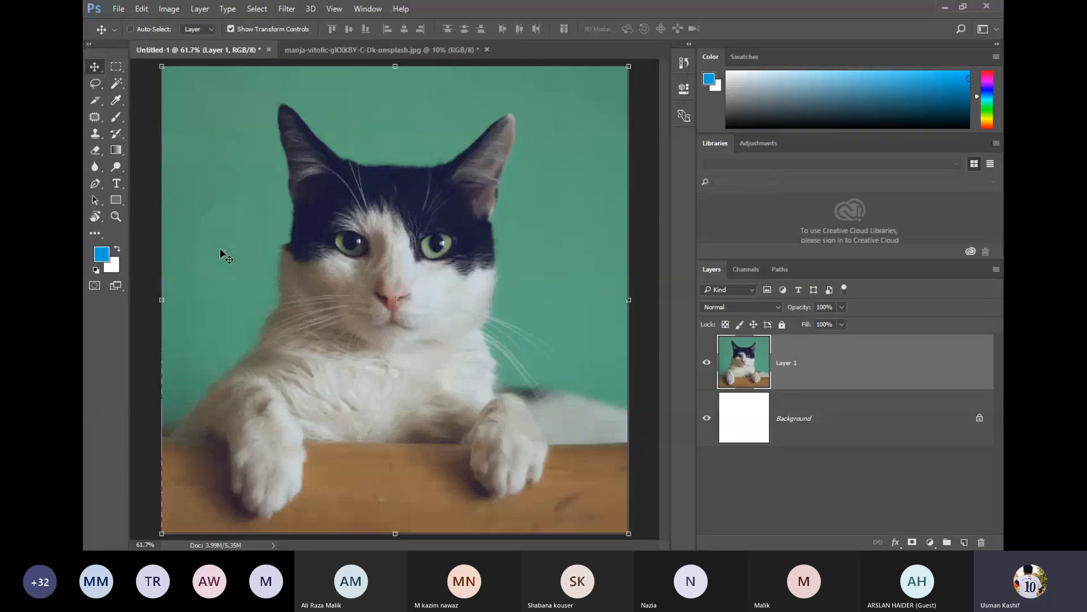
- Select the eye on the left of the cat's face with a rectangular marquee and copy it to a new layer
{"action": "left_click", "coordinate": [115, 68]}
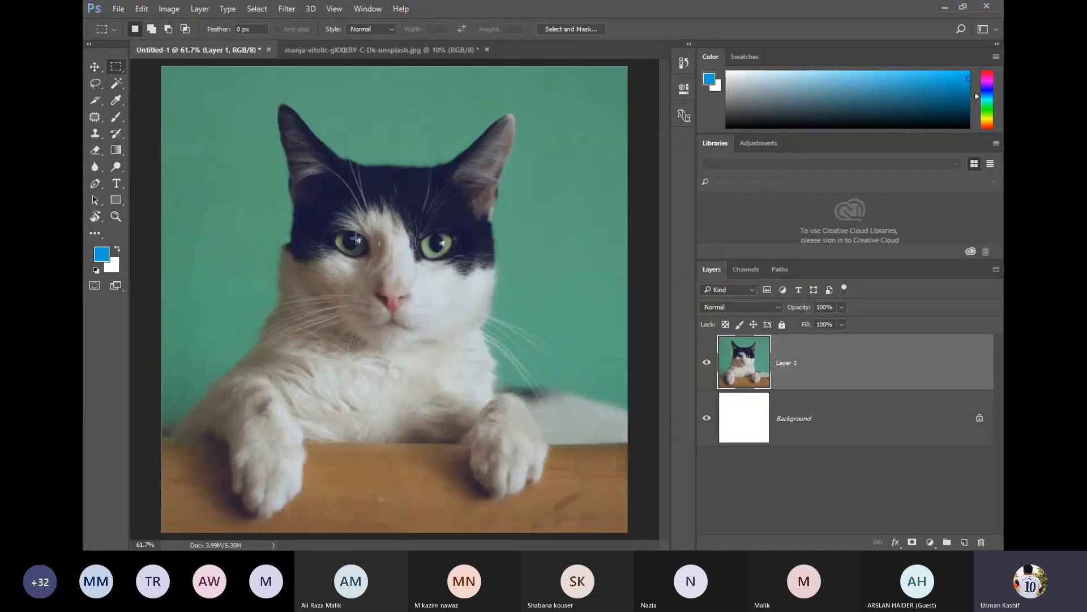
{"action": "left_click_drag", "start_coordinate": [332, 222], "coordinate": [373, 265]}
{"action": "key", "text": "alt"}
{"action": "key", "text": "ctrl+j"}
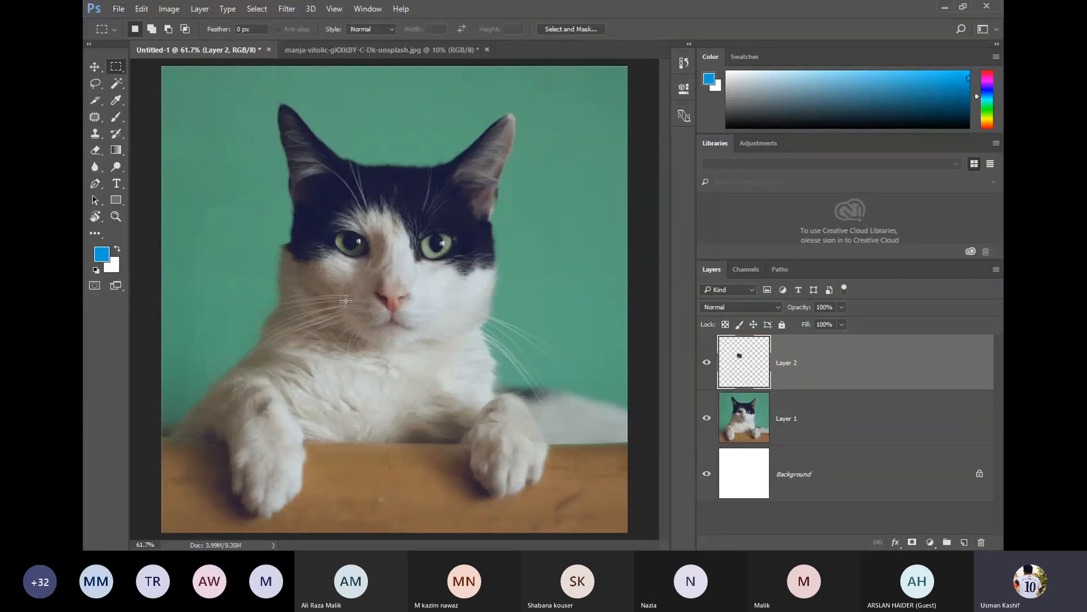
{"action": "left_click", "coordinate": [95, 67]}
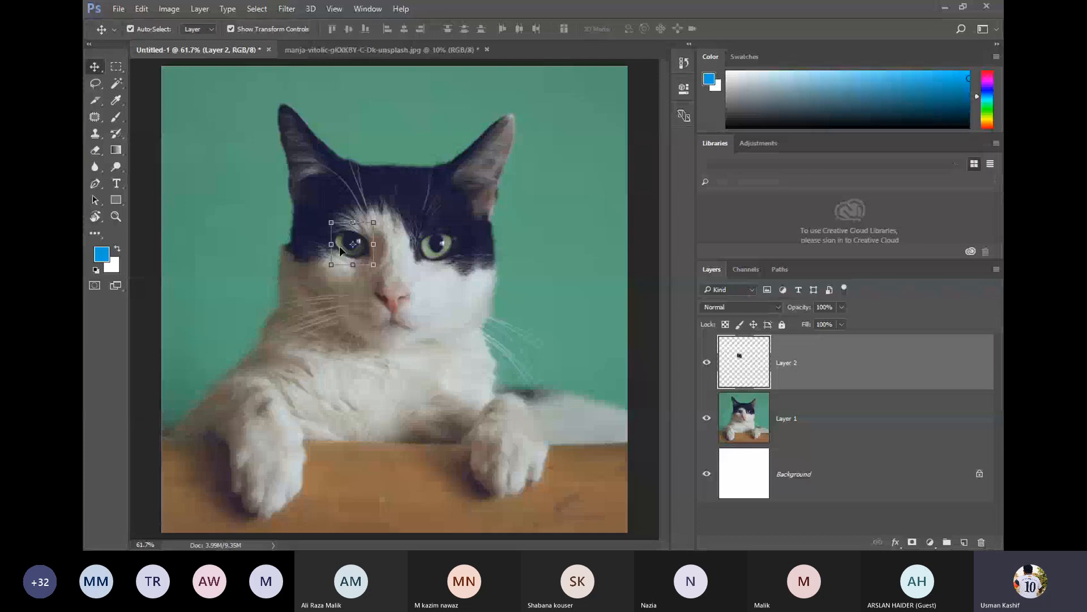
- Move the copied eye onto the green background beside the cat's head and enlarge it slightly in proportion
{"action": "left_click_drag", "start_coordinate": [343, 251], "coordinate": [223, 200]}
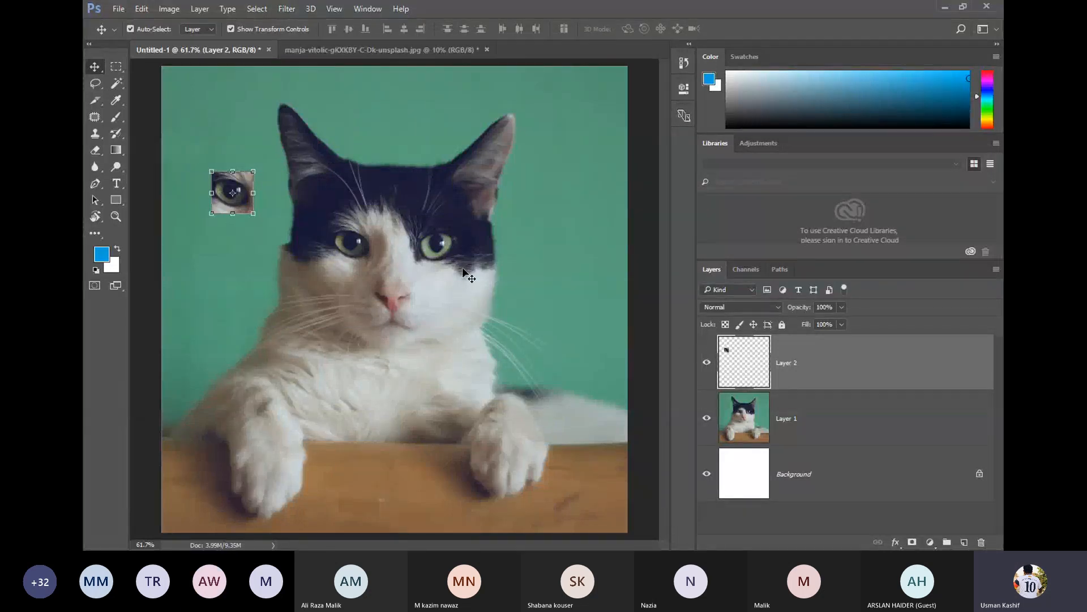
{"action": "left_click_drag", "start_coordinate": [252, 213], "coordinate": [244, 249]}
{"action": "key", "text": "Return"}
{"action": "key", "text": "Return"}
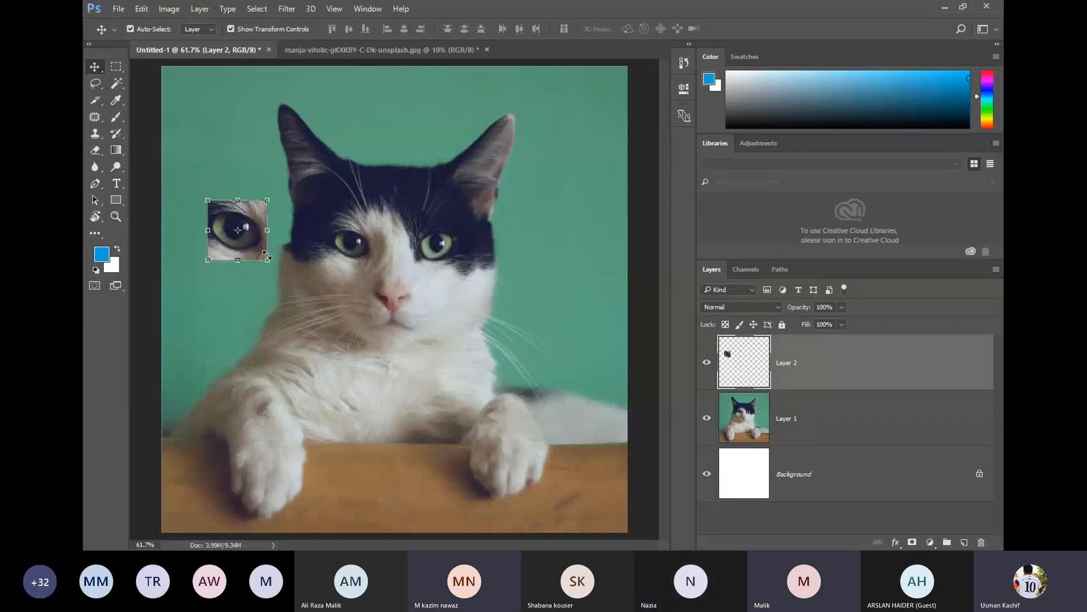
- Delete the copied eye layer and close both cat documents without saving
{"action": "key", "text": "Delete"}
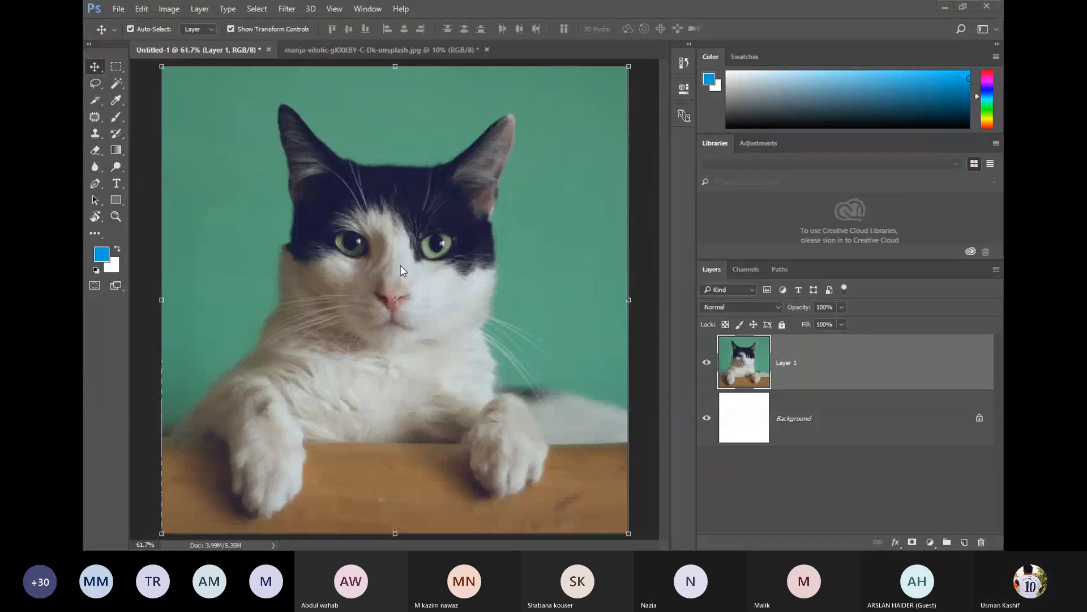
{"action": "left_click", "coordinate": [269, 50]}
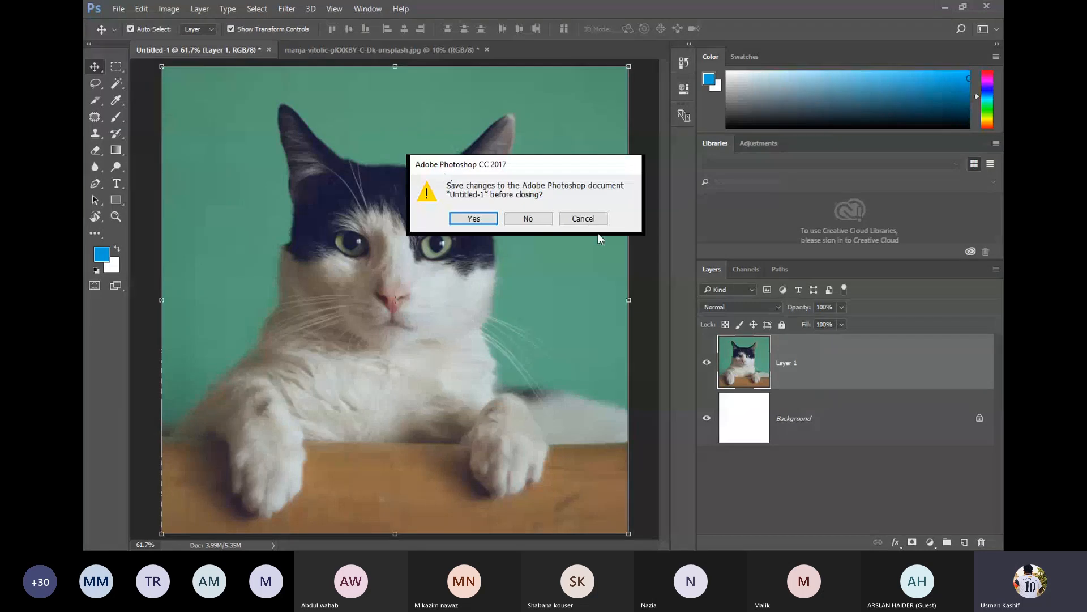
{"action": "left_click", "coordinate": [524, 219]}
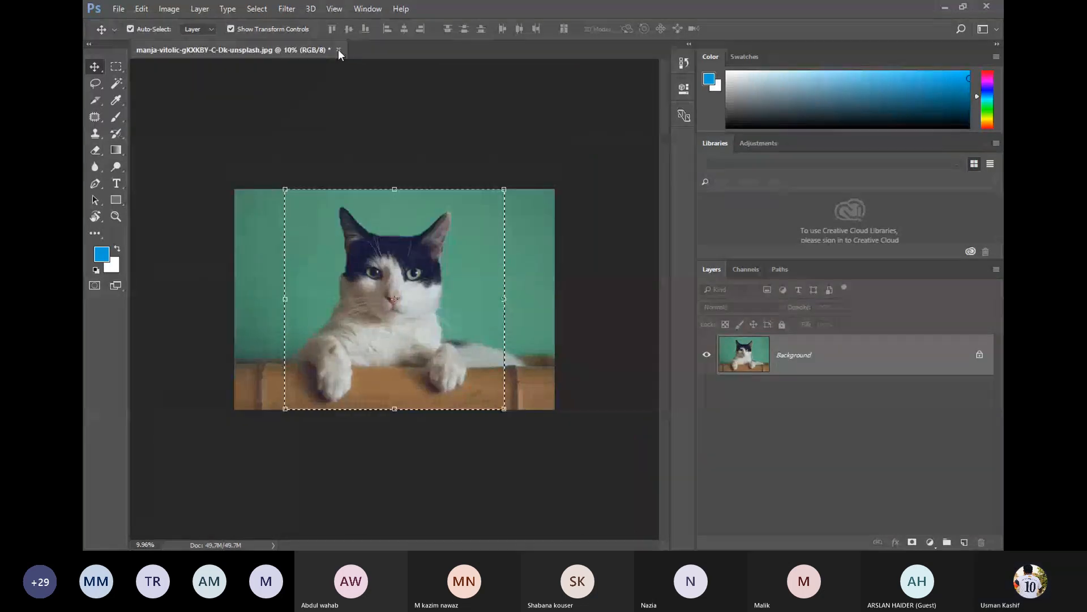
{"action": "left_click", "coordinate": [339, 50]}
{"action": "left_click", "coordinate": [541, 220]}
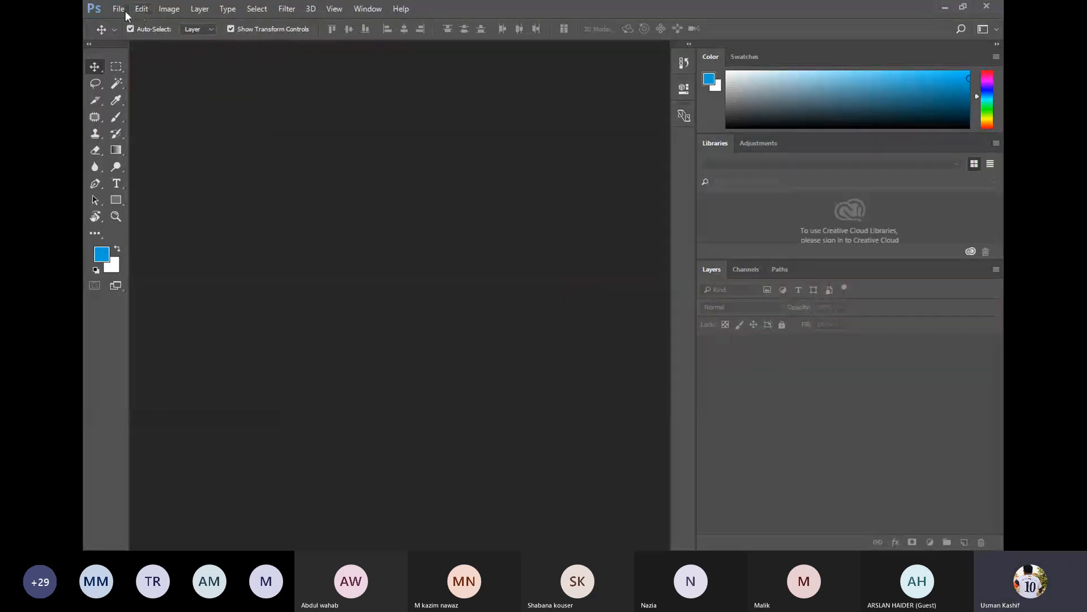
- Open the pink bedroom, dark forest and window photos together from the Desktop and reorder the documents as bedroom, window, forest
{"action": "left_click", "coordinate": [120, 10]}
{"action": "left_click", "coordinate": [128, 37]}
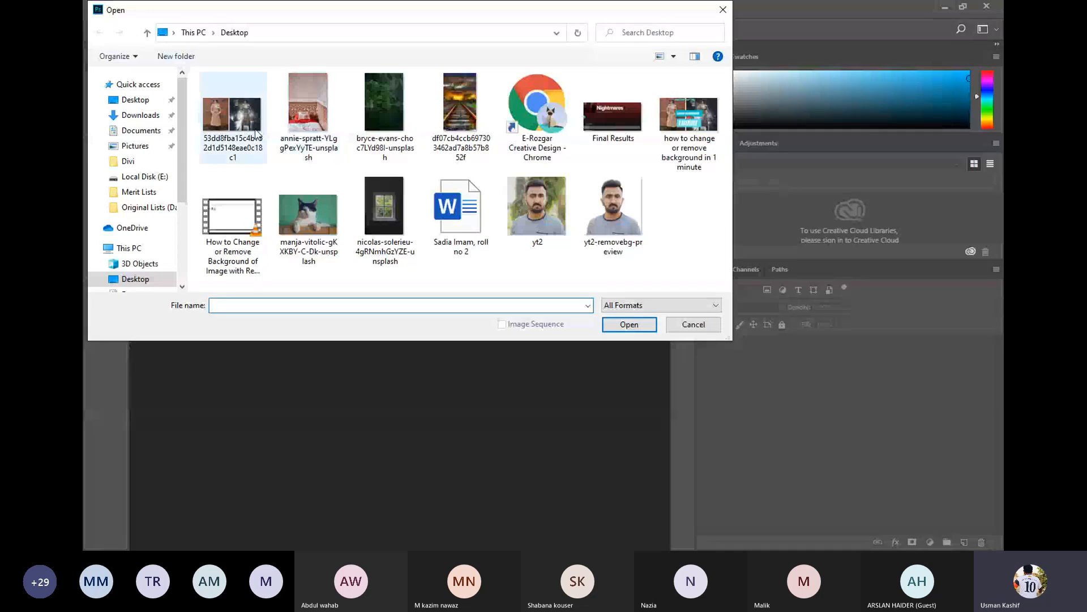
{"action": "left_click", "coordinate": [324, 114]}
{"action": "left_click", "coordinate": [396, 104], "text": "ctrl"}
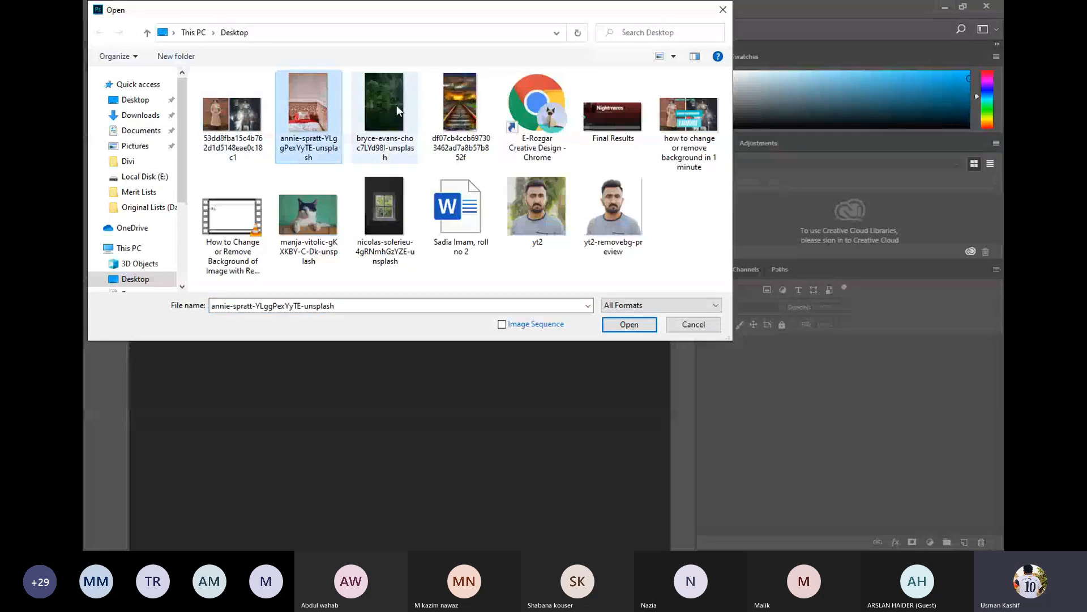
{"action": "left_click", "coordinate": [394, 185], "text": "ctrl"}
{"action": "left_click", "coordinate": [629, 325]}
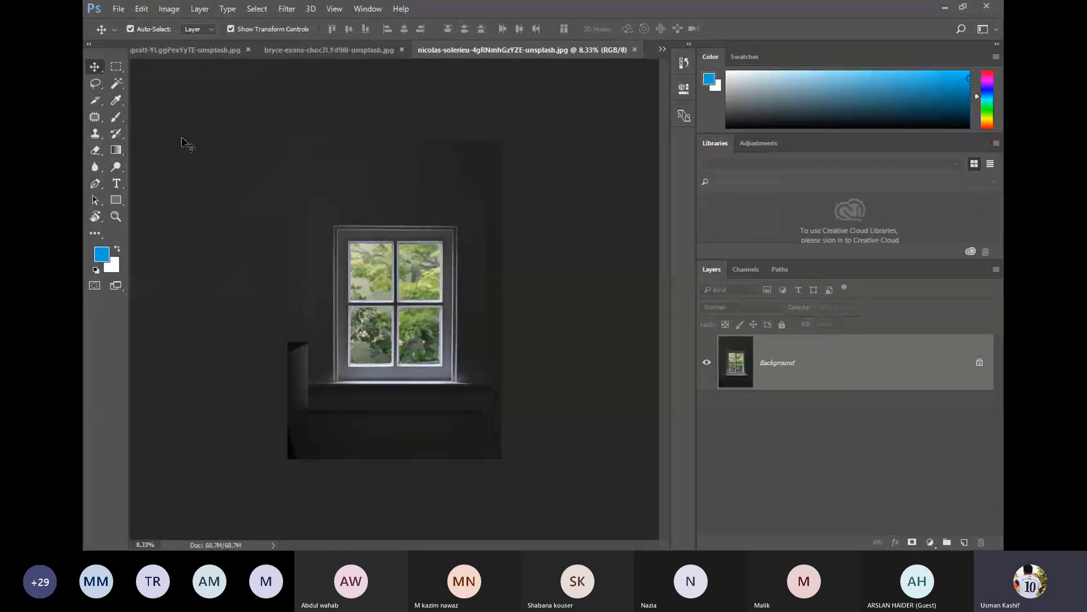
{"action": "left_click", "coordinate": [203, 51]}
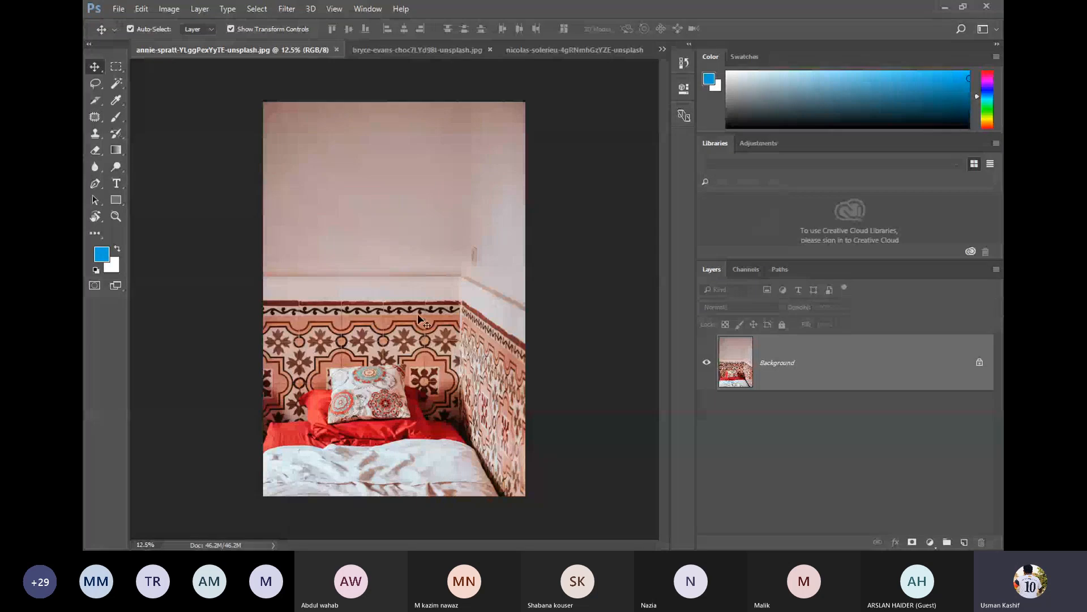
{"action": "left_click_drag", "start_coordinate": [443, 54], "coordinate": [625, 50]}
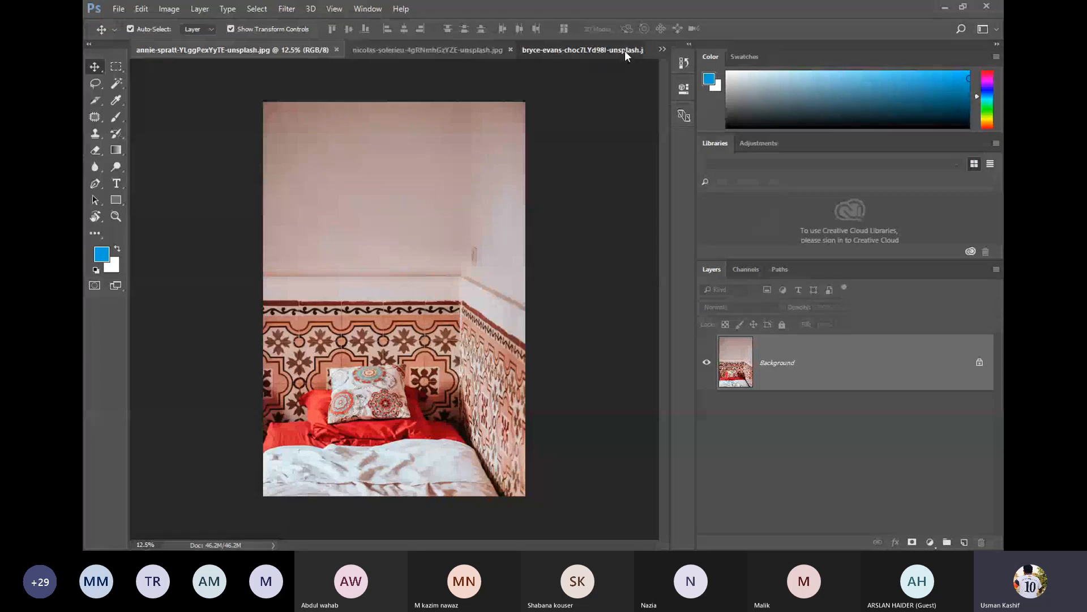
- Select the window in the window photo with a rectangular marquee along the inside of its outer frame
{"action": "left_click", "coordinate": [428, 50]}
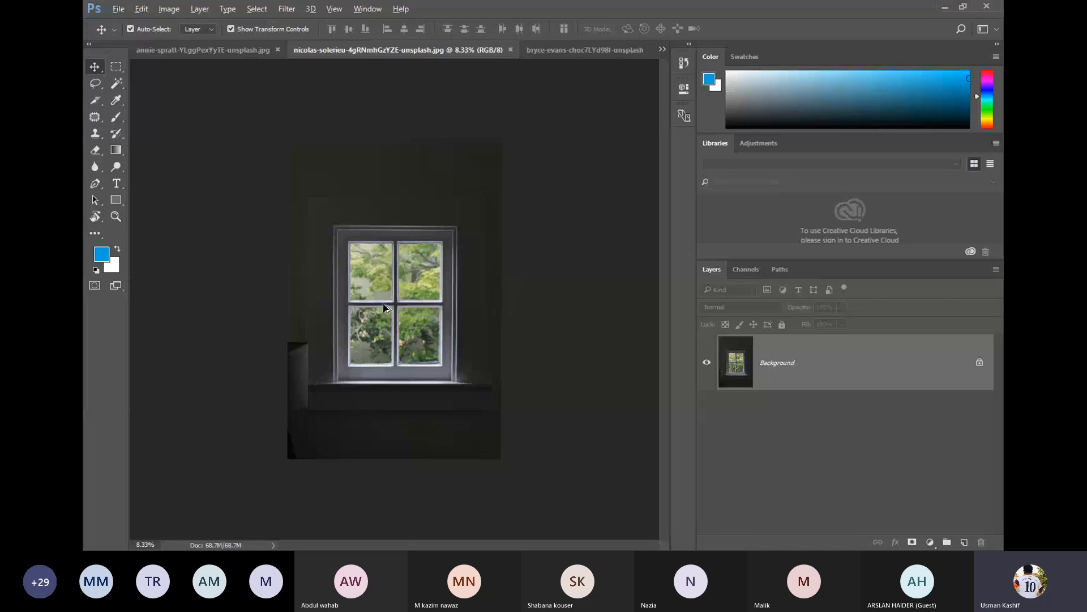
{"action": "scroll", "coordinate": [380, 290], "scroll_direction": "up", "scroll_amount": 3}
{"action": "scroll", "coordinate": [377, 286], "scroll_direction": "up", "scroll_amount": 1}
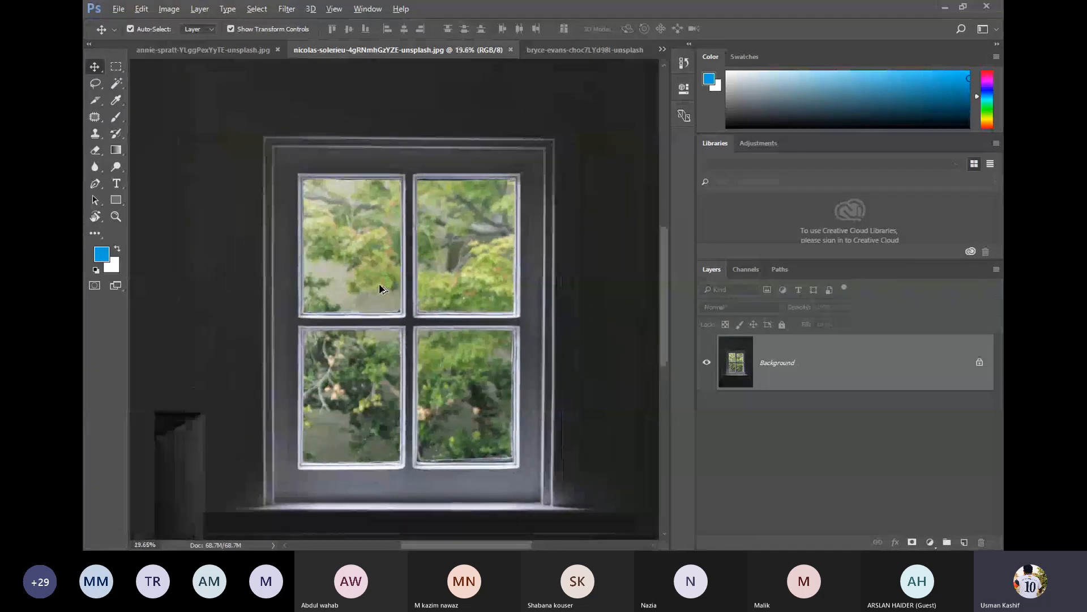
{"action": "left_click", "coordinate": [116, 66]}
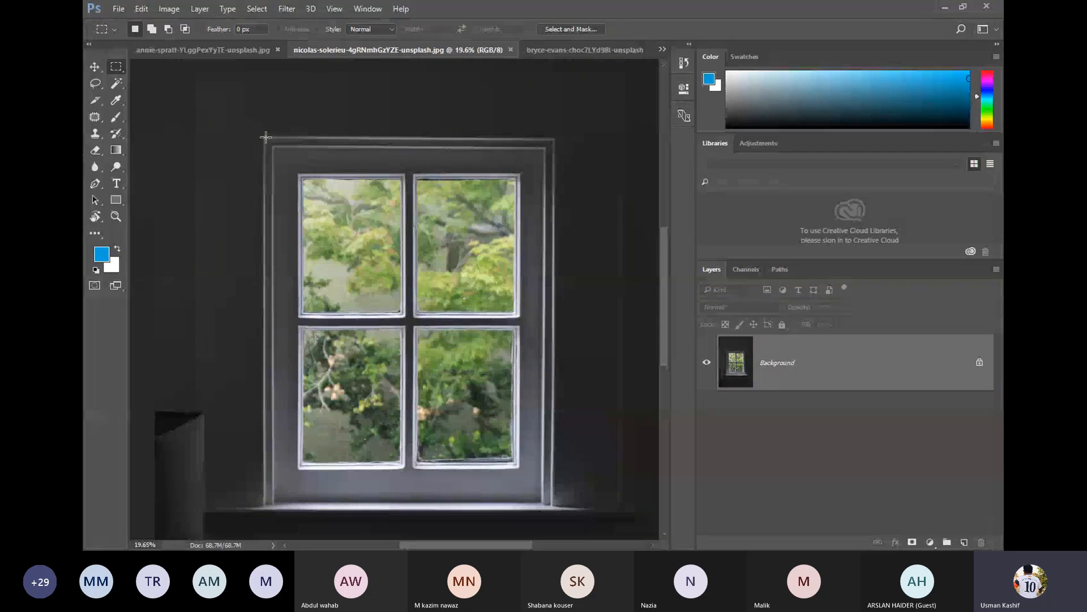
{"action": "left_click_drag", "start_coordinate": [273, 146], "coordinate": [543, 503]}
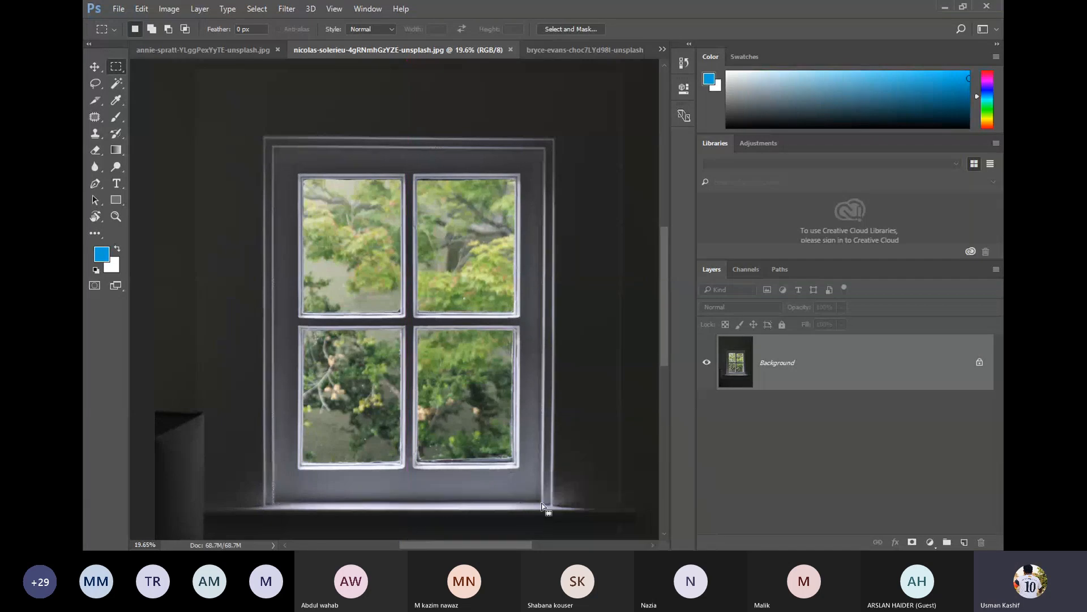
- Transfer the selected window into the bedroom photo as a new layer
{"action": "scroll", "coordinate": [437, 285], "scroll_direction": "down", "scroll_amount": 3}
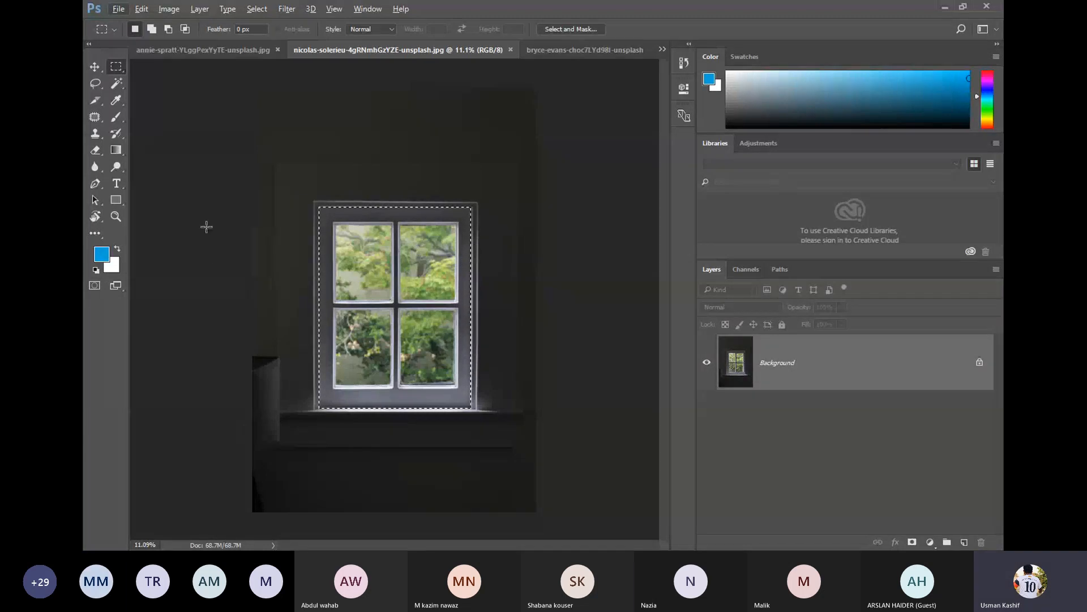
{"action": "left_click", "coordinate": [95, 67]}
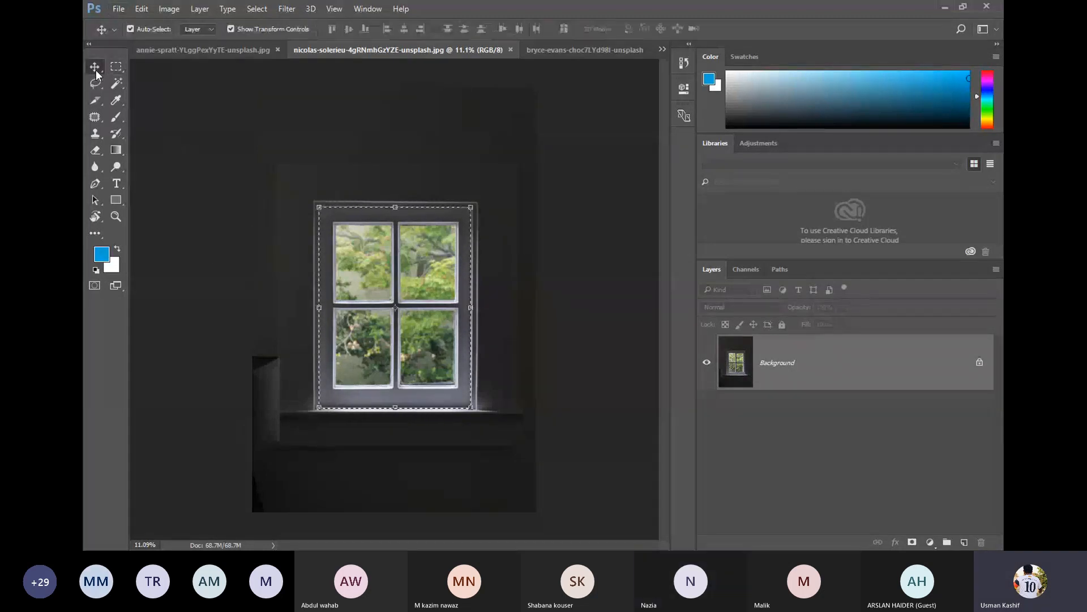
{"action": "left_click_drag", "start_coordinate": [433, 262], "coordinate": [402, 236]}
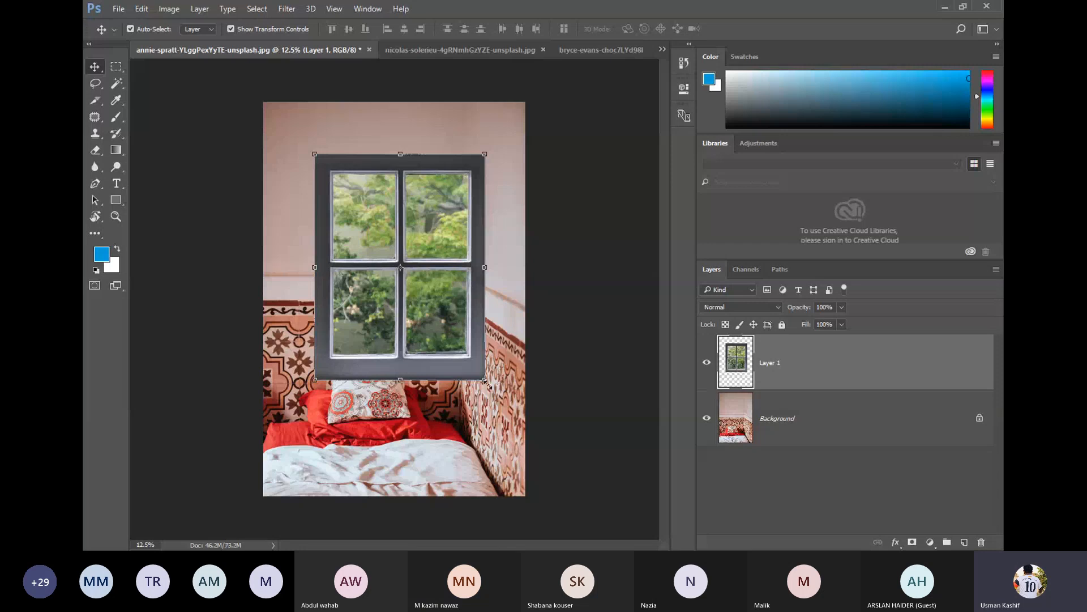
- Scale the window layer to about 70% and position it high on the pink back wall above the bed
{"action": "left_click_drag", "start_coordinate": [485, 380], "coordinate": [448, 335]}
{"action": "left_click_drag", "start_coordinate": [408, 286], "coordinate": [403, 246]}
{"action": "left_click_drag", "start_coordinate": [445, 279], "coordinate": [427, 261]}
{"action": "left_click_drag", "start_coordinate": [390, 208], "coordinate": [375, 215]}
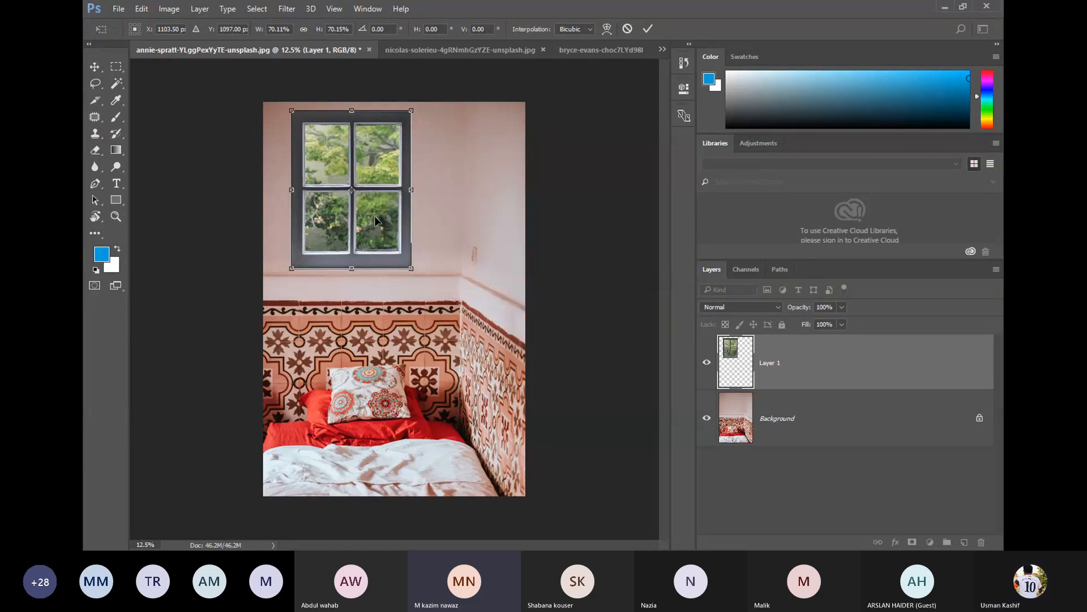
{"action": "key", "text": "Return"}
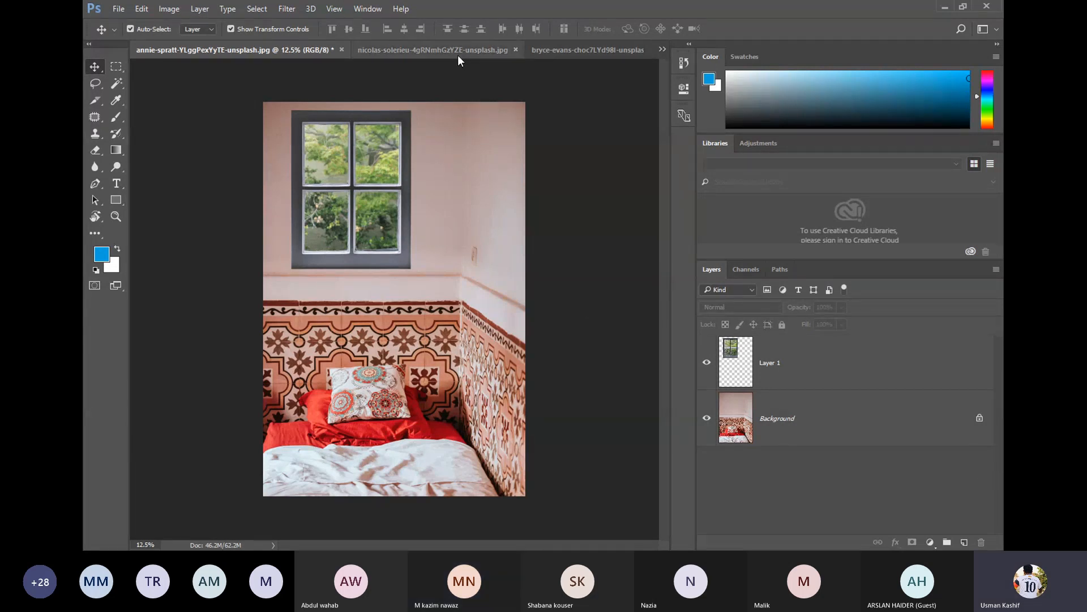
- Outline the placed window with a rectangular marquee, and close the source window photo without saving
{"action": "left_click", "coordinate": [118, 68]}
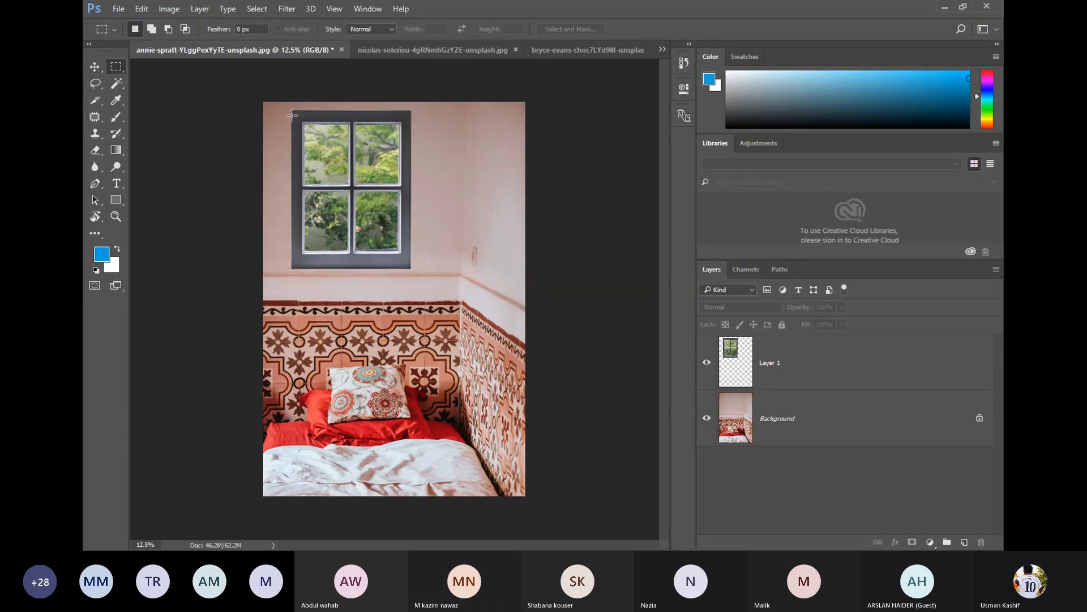
{"action": "left_click_drag", "start_coordinate": [293, 111], "coordinate": [411, 270]}
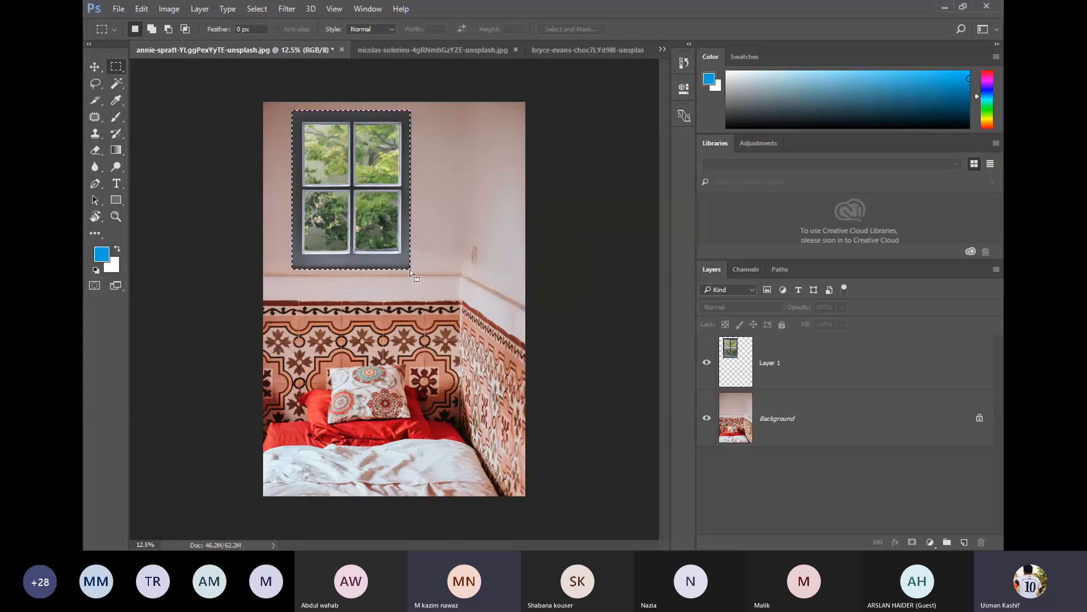
{"action": "left_click", "coordinate": [444, 52]}
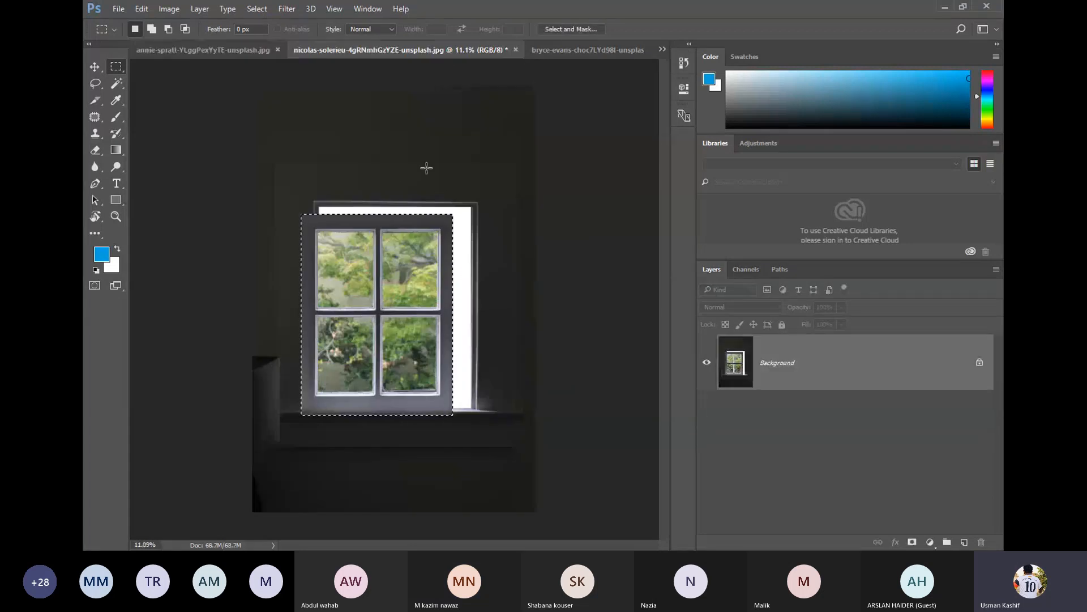
{"action": "left_click", "coordinate": [515, 50]}
{"action": "left_click", "coordinate": [522, 219]}
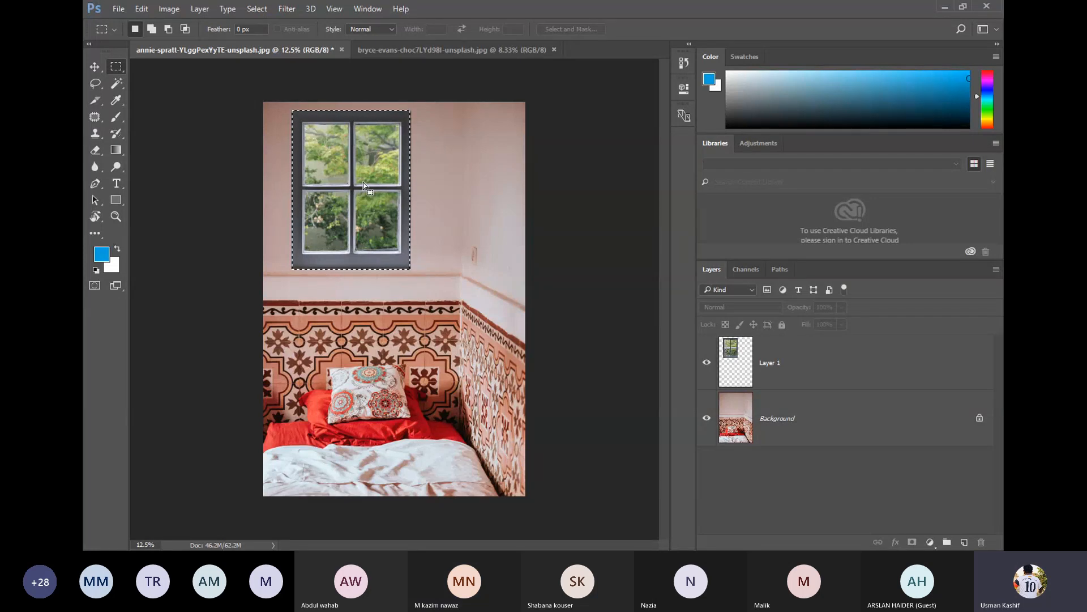
- Carry the window-shaped selection outline into the forest photo and transform the selection to about 213%, placed against the photo's upper edge
{"action": "left_click_drag", "start_coordinate": [362, 182], "coordinate": [386, 256]}
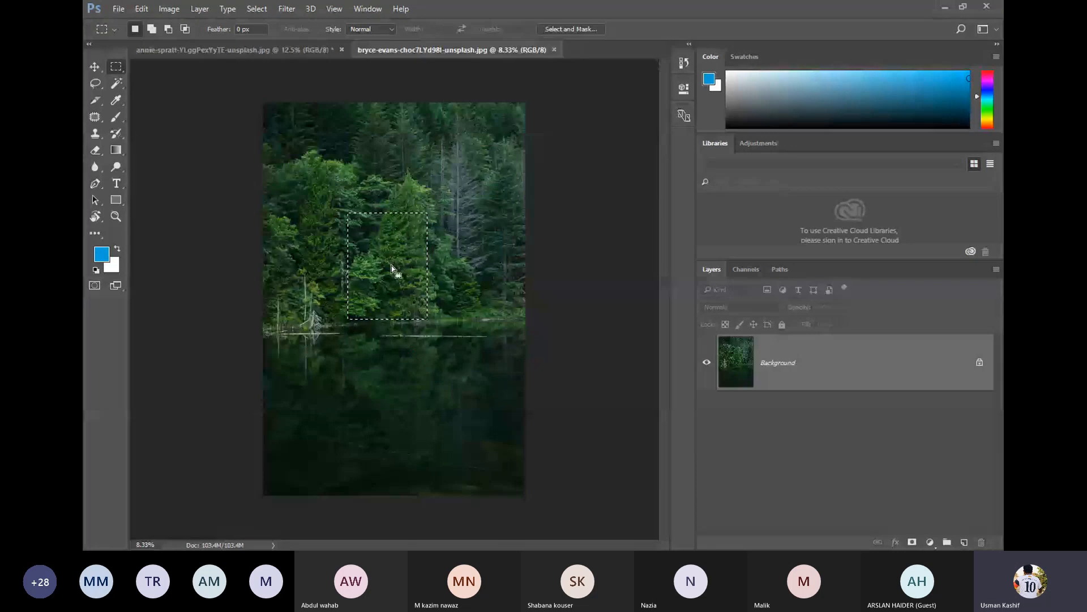
{"action": "right_click", "coordinate": [391, 261]}
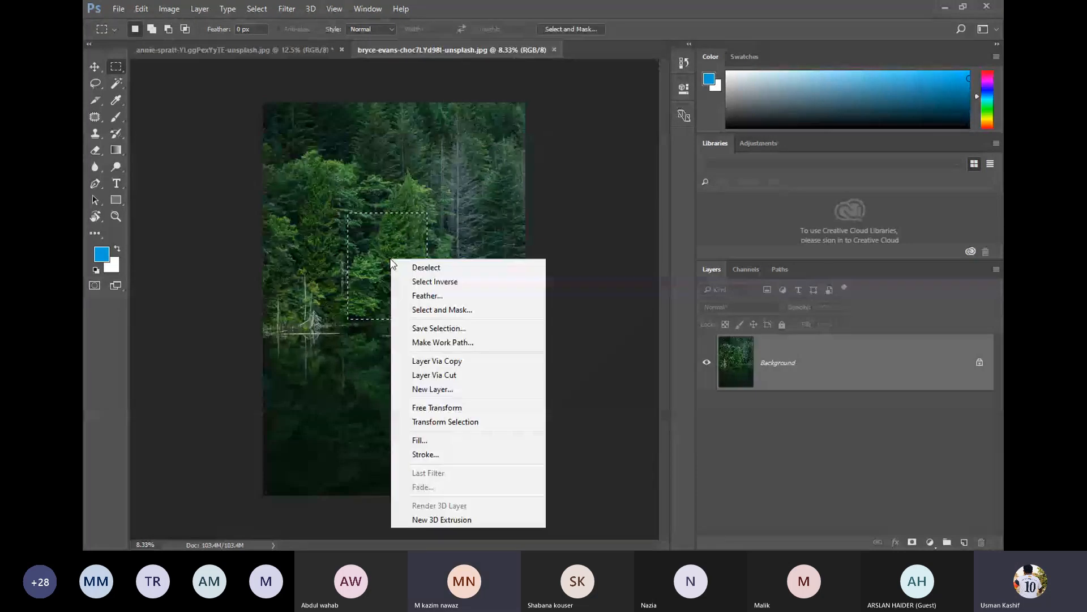
{"action": "left_click", "coordinate": [452, 422]}
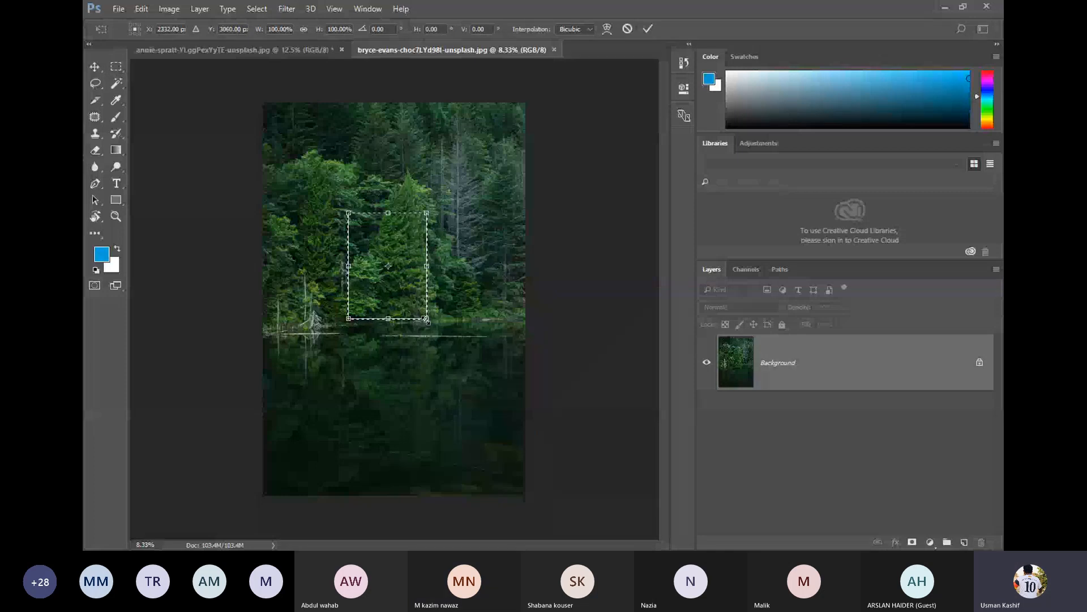
{"action": "left_click_drag", "start_coordinate": [427, 319], "coordinate": [471, 378]}
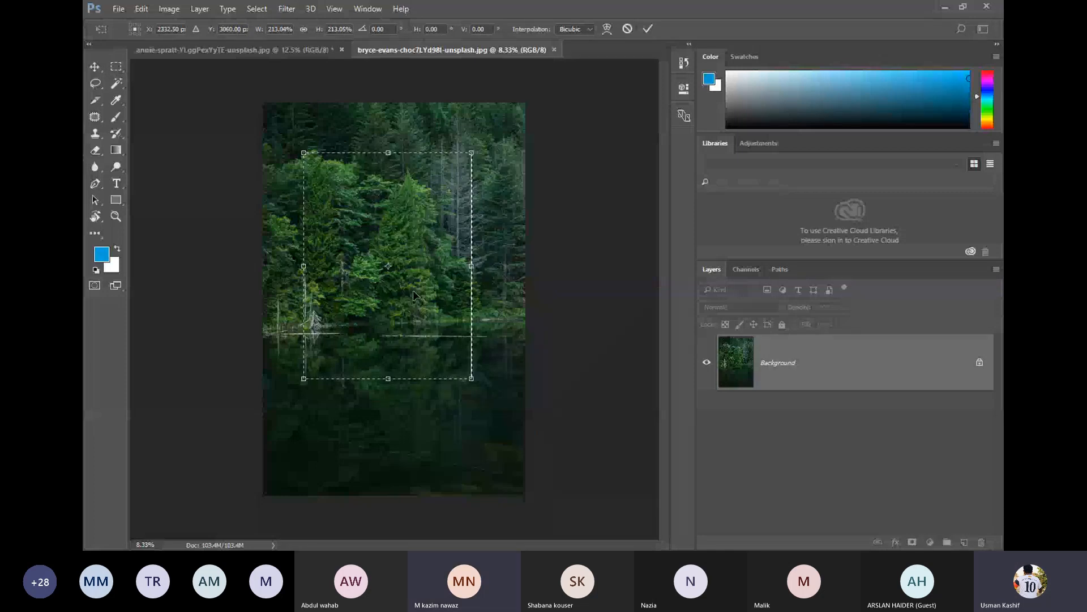
{"action": "left_click_drag", "start_coordinate": [413, 290], "coordinate": [398, 241]}
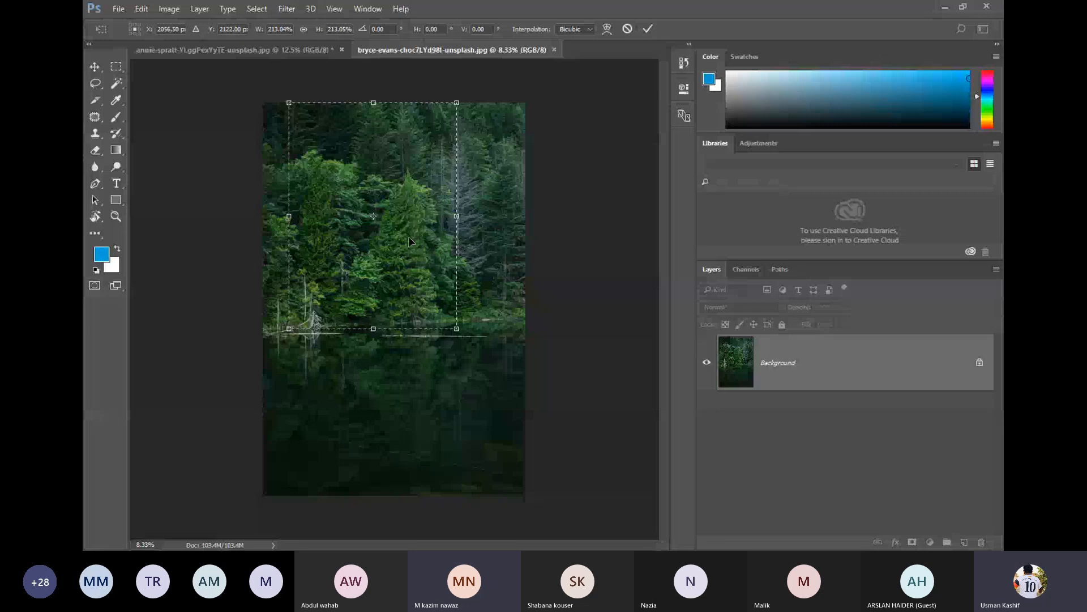
{"action": "left_click", "coordinate": [647, 29]}
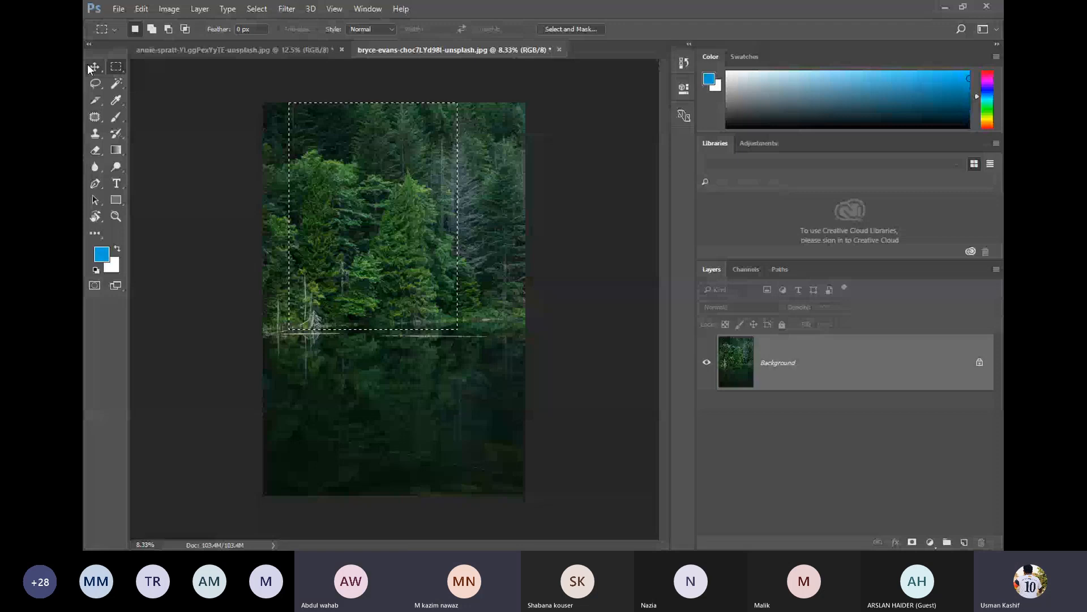
{"action": "key", "text": "v"}
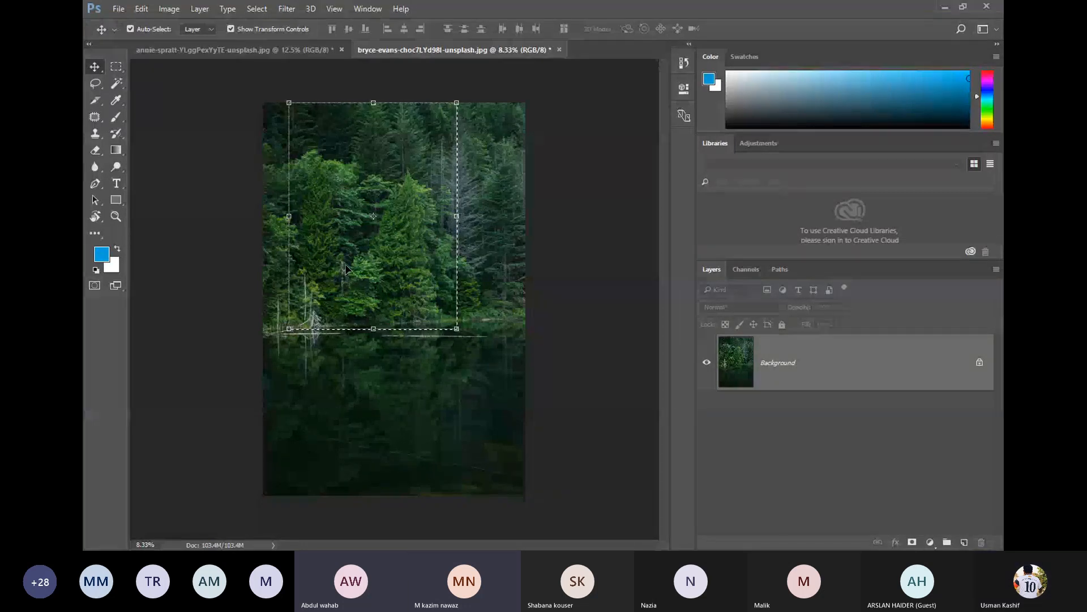
- Undo the selection transform in the forest photo
{"action": "key", "text": "ctrl+z"}
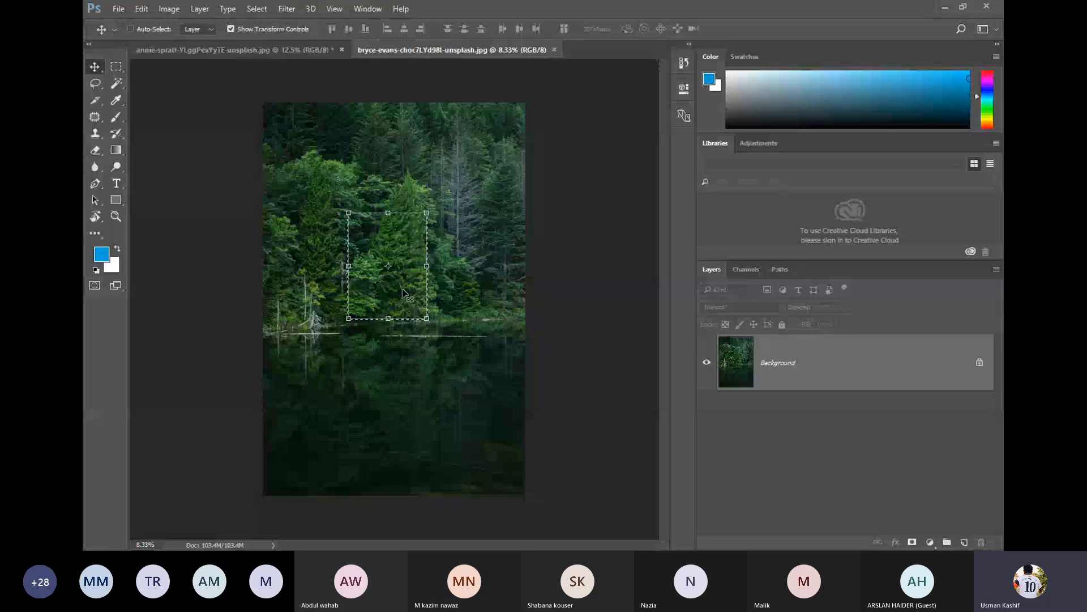
{"action": "key", "text": "ctrl+z"}
{"action": "key", "text": "ctrl+z"}
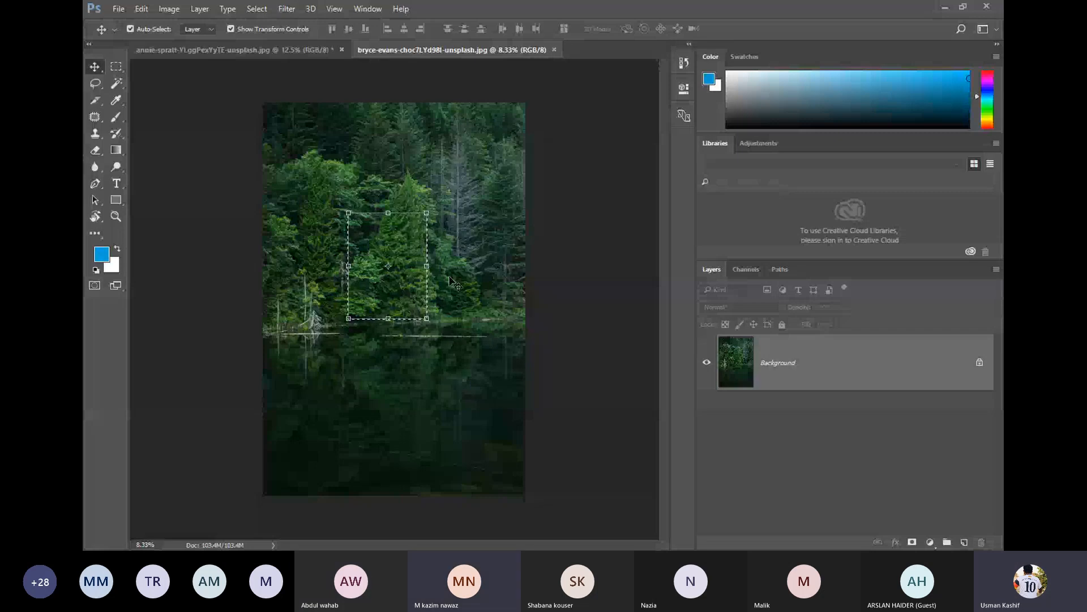
- Return to the bedroom photo and carry its window-shaped selection outline onto the trees in the forest photo again
{"action": "left_click", "coordinate": [294, 51]}
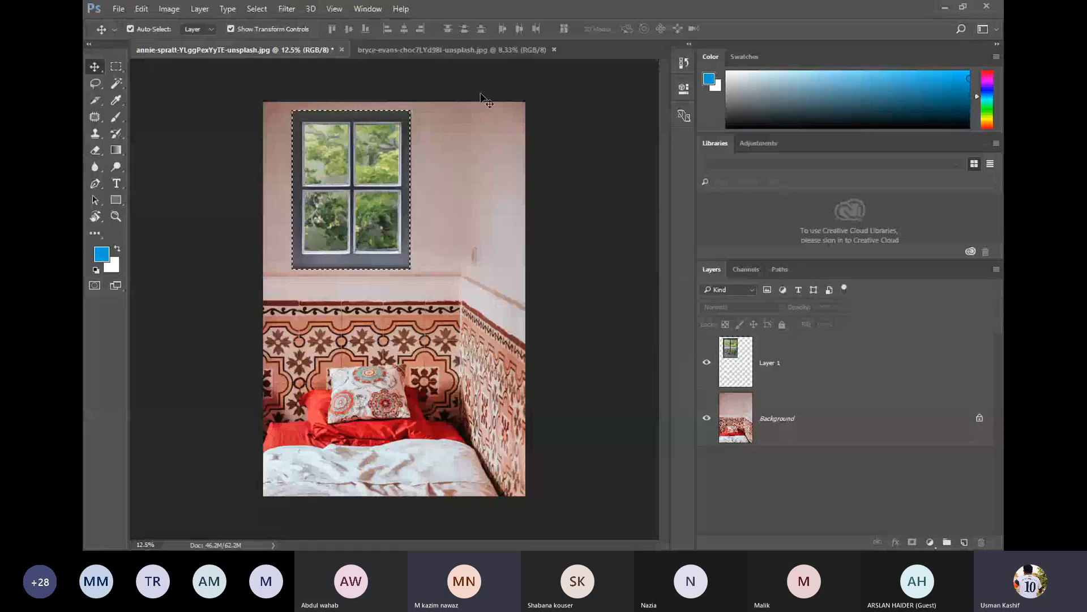
{"action": "left_click", "coordinate": [116, 68]}
{"action": "left_click_drag", "start_coordinate": [342, 202], "coordinate": [365, 251]}
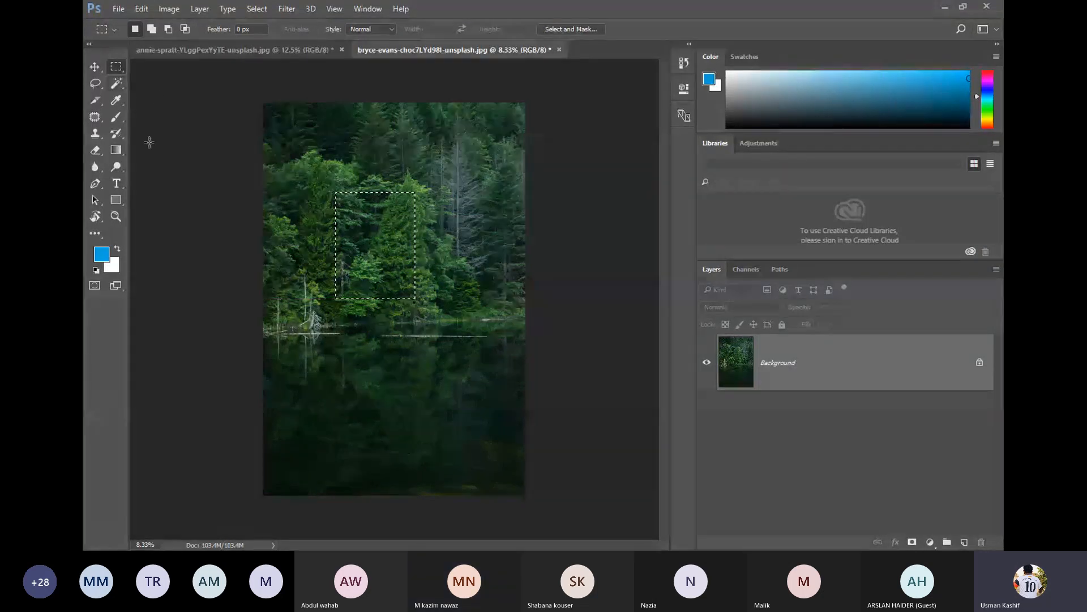
{"action": "left_click", "coordinate": [95, 67]}
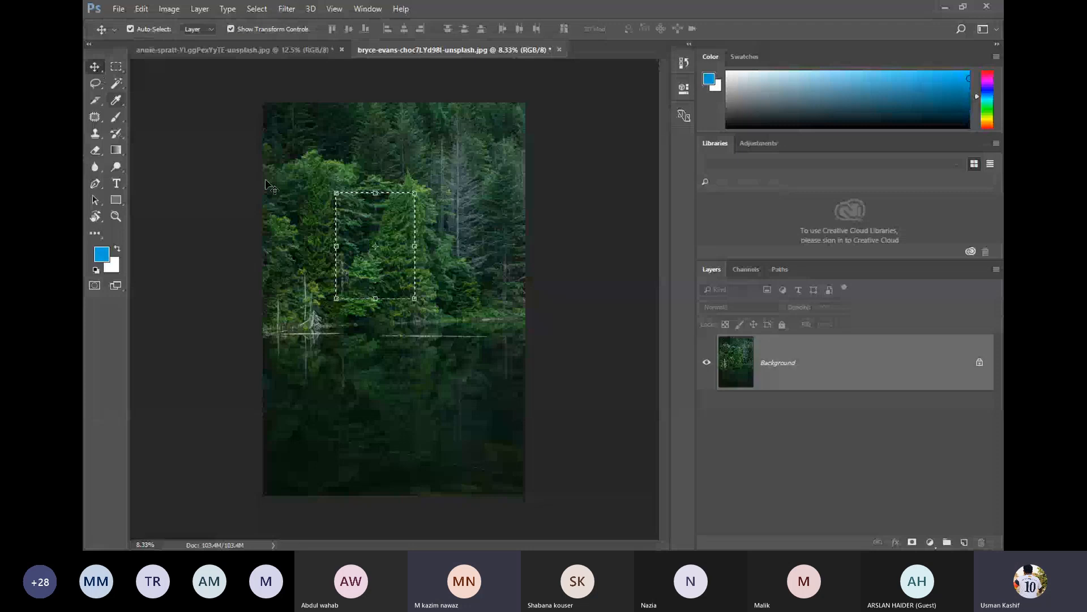
{"action": "key", "text": "ctrl+t"}
{"action": "left_click_drag", "start_coordinate": [438, 321], "coordinate": [479, 376]}
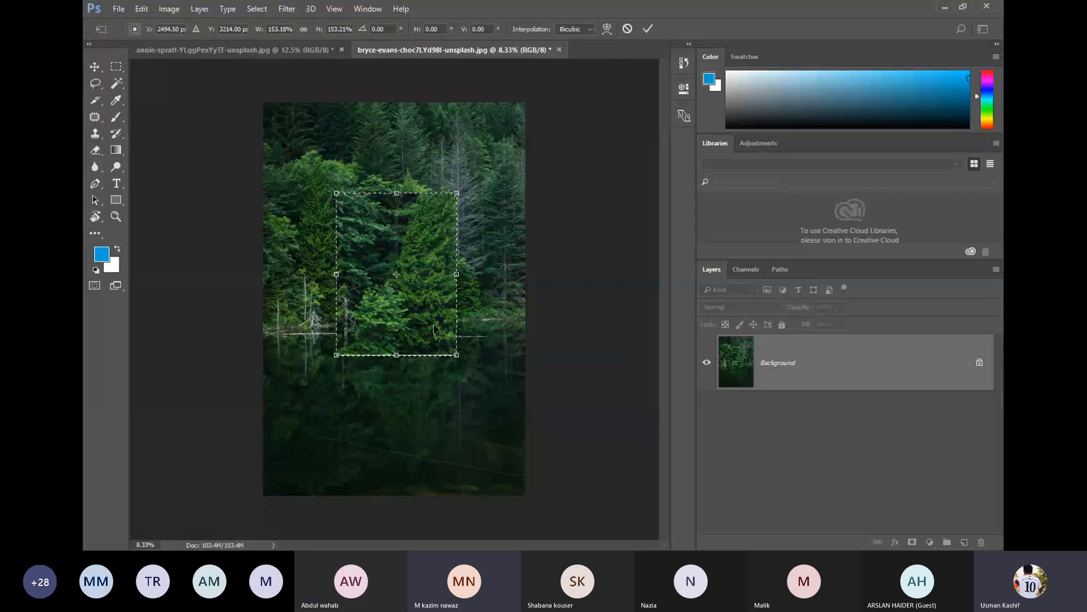
{"action": "key", "text": "ctrl+z"}
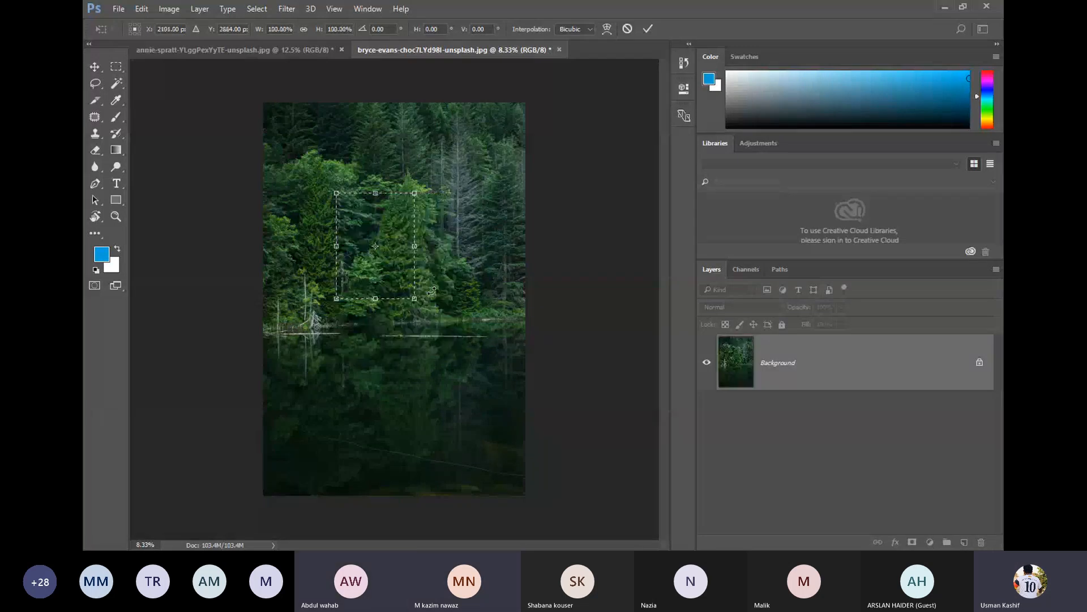
{"action": "left_click", "coordinate": [114, 66]}
{"action": "left_click", "coordinate": [489, 221]}
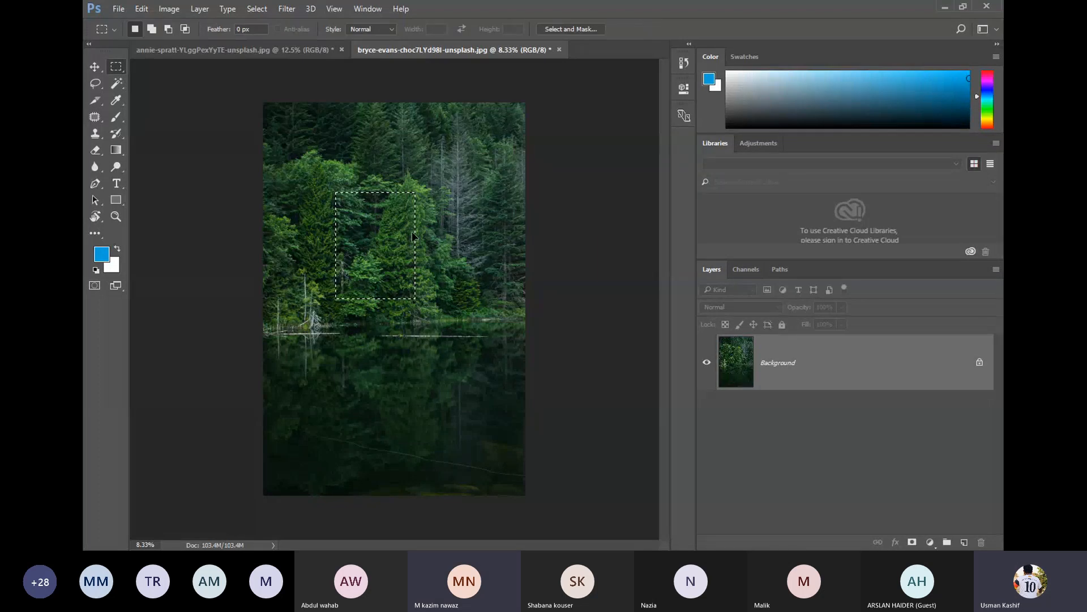
- Transform only the selection outline in the forest photo to about 205%, placing it over the trees against the photo's upper edge
{"action": "right_click", "coordinate": [375, 244]}
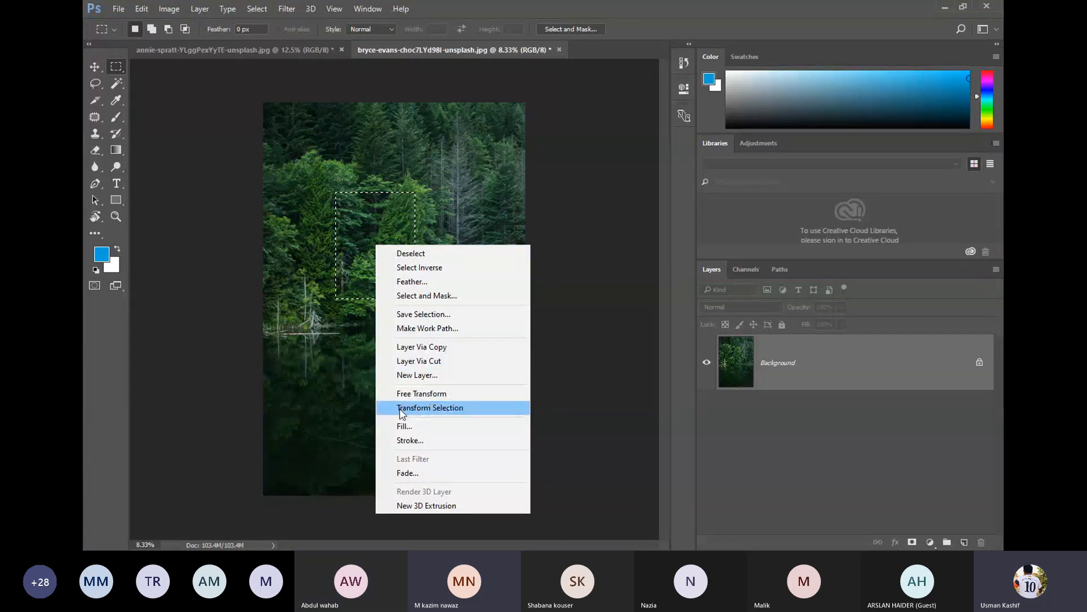
{"action": "left_click", "coordinate": [433, 409]}
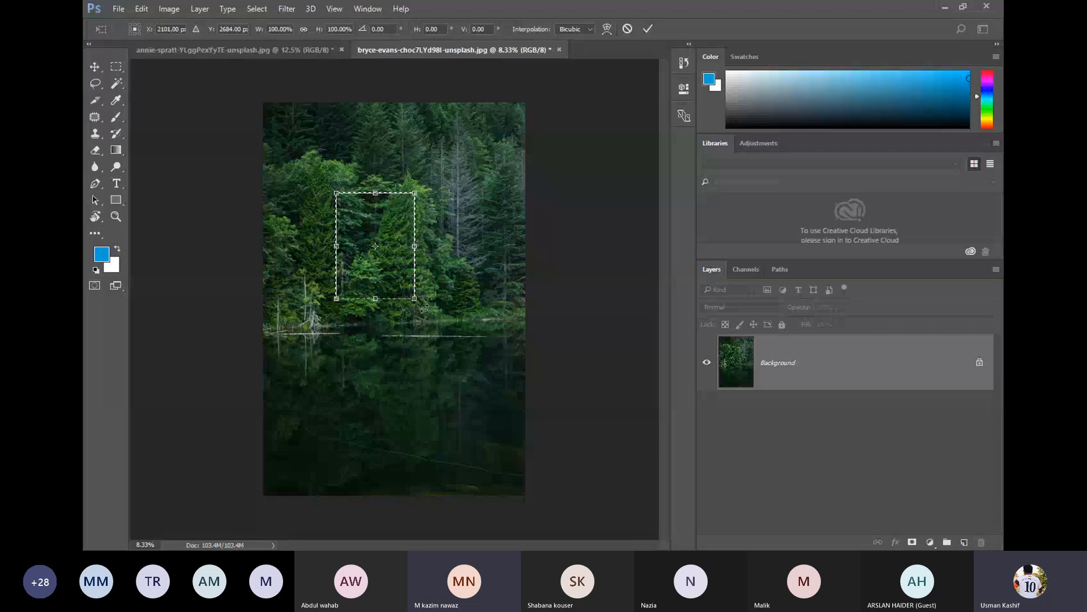
{"action": "left_click_drag", "start_coordinate": [415, 299], "coordinate": [456, 347]}
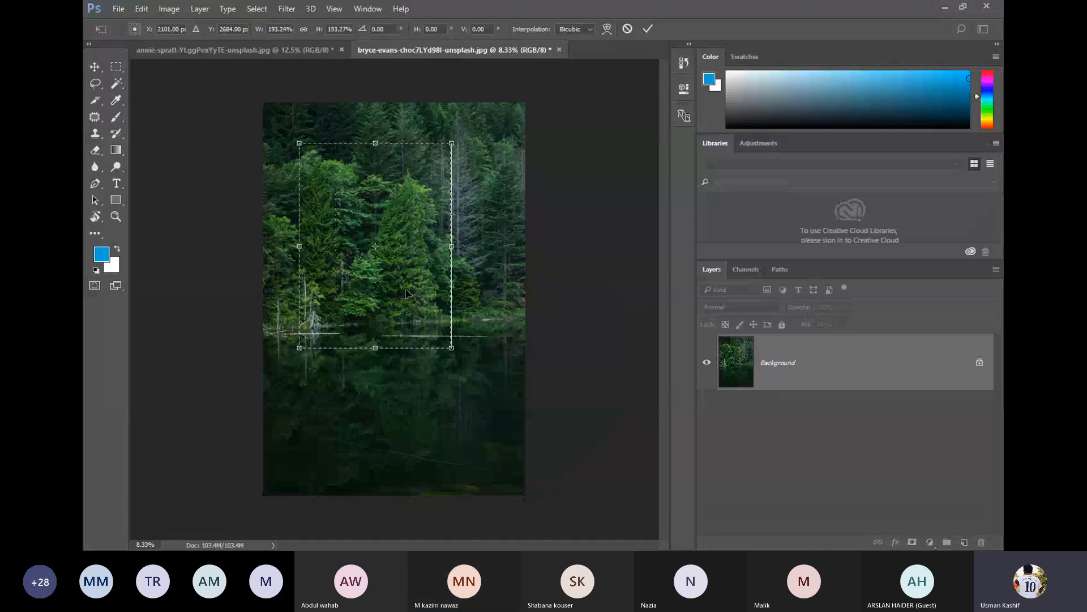
{"action": "left_click_drag", "start_coordinate": [403, 289], "coordinate": [391, 276]}
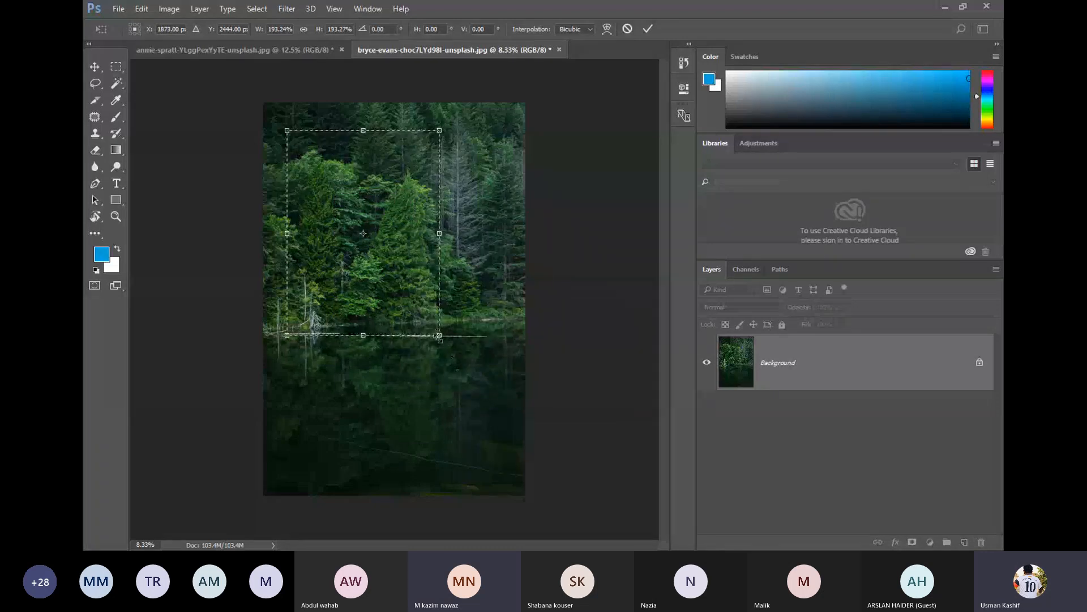
{"action": "left_click_drag", "start_coordinate": [439, 335], "coordinate": [451, 351]}
{"action": "left_click_drag", "start_coordinate": [409, 294], "coordinate": [409, 283]}
{"action": "left_click_drag", "start_coordinate": [453, 343], "coordinate": [441, 322]}
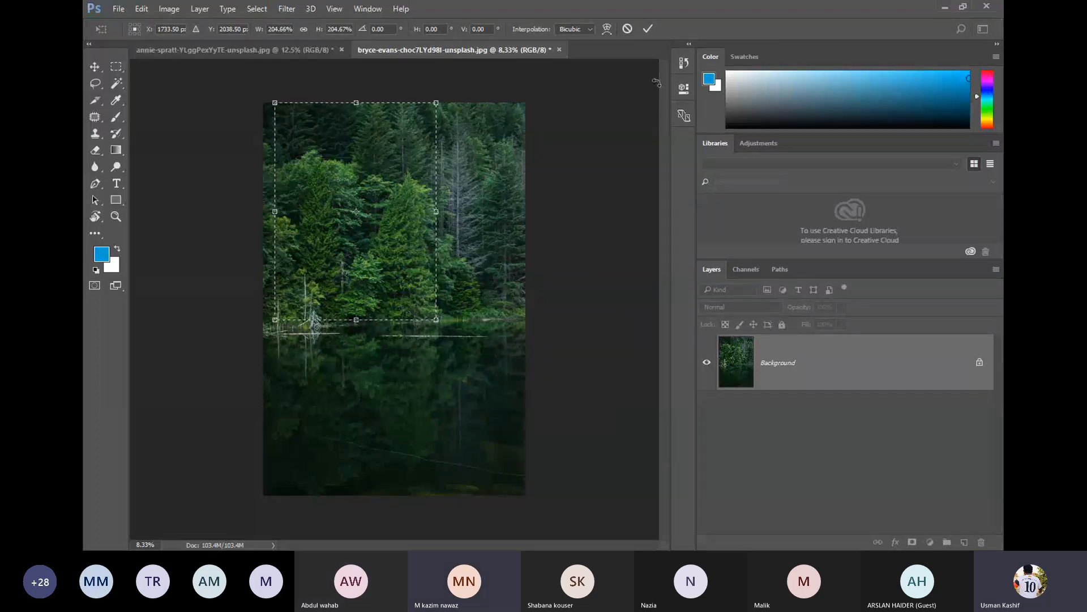
{"action": "left_click", "coordinate": [647, 28]}
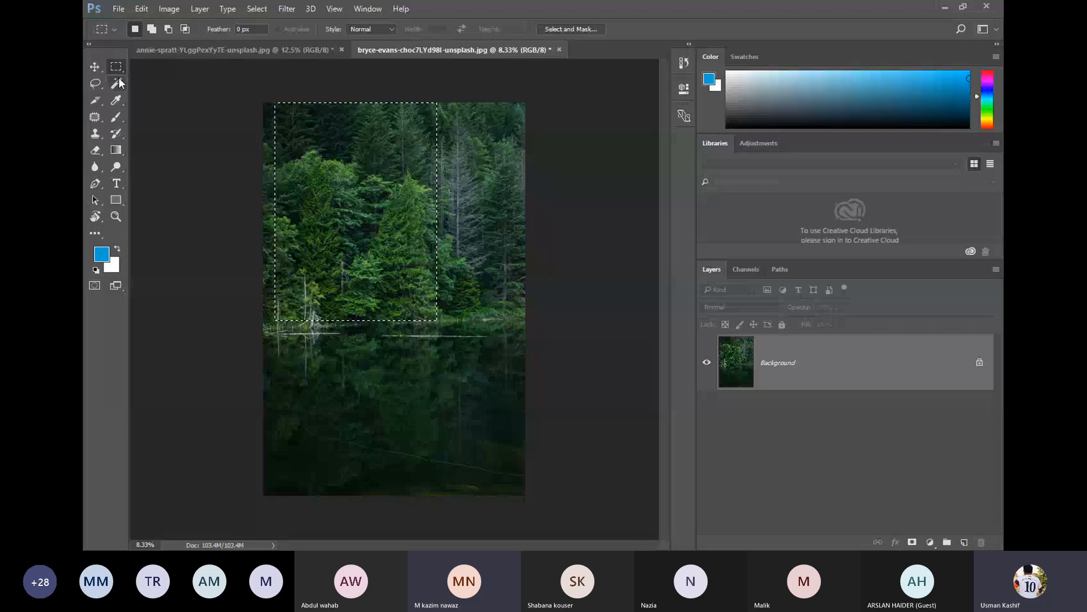
- Move the selected forest area into the bedroom photo and scale it down to cover the window
{"action": "left_click", "coordinate": [94, 66]}
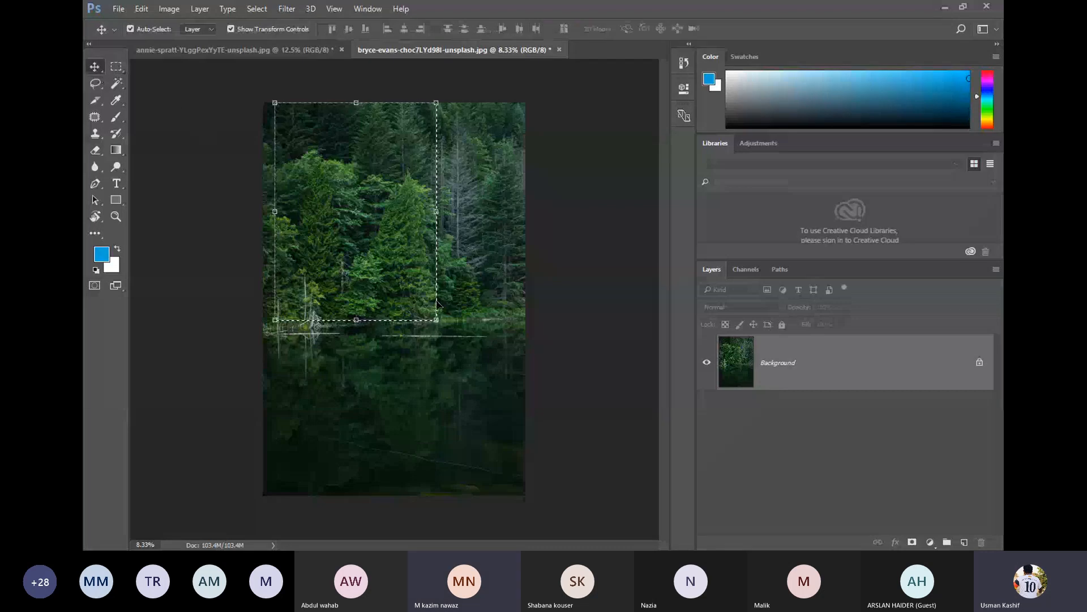
{"action": "left_click_drag", "start_coordinate": [340, 276], "coordinate": [372, 279]}
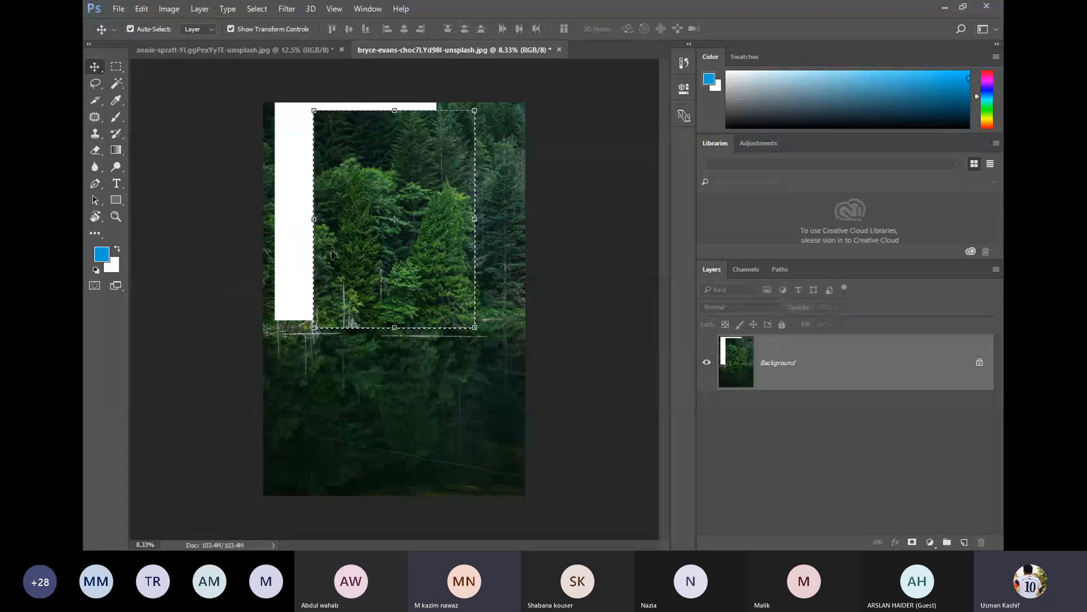
{"action": "left_click_drag", "start_coordinate": [354, 266], "coordinate": [388, 351]}
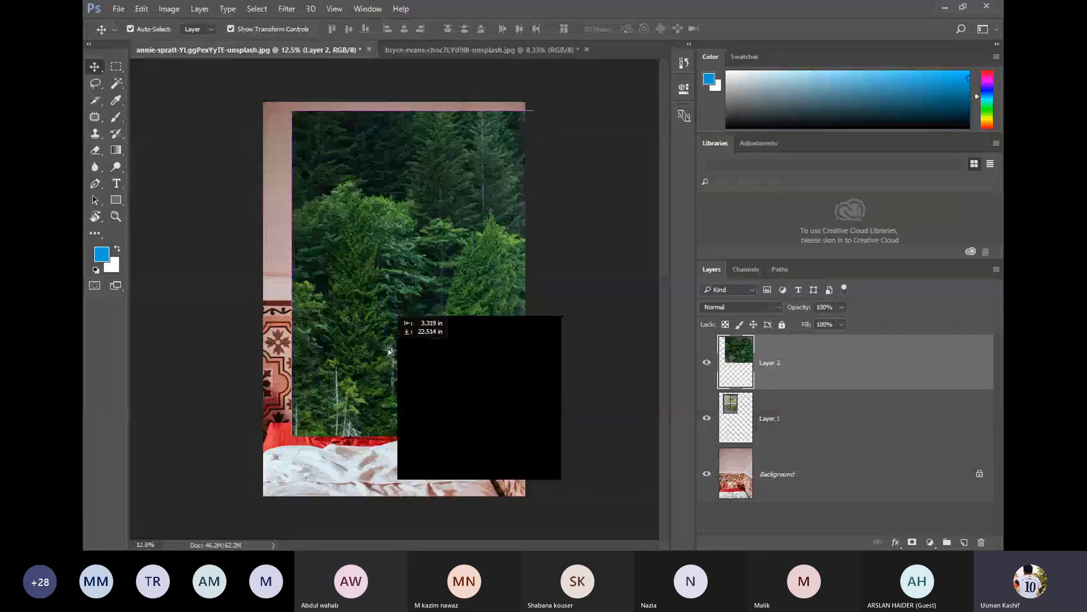
{"action": "left_click_drag", "start_coordinate": [497, 388], "coordinate": [427, 264]}
{"action": "key", "text": "Return"}
{"action": "left_click", "coordinate": [417, 346]}
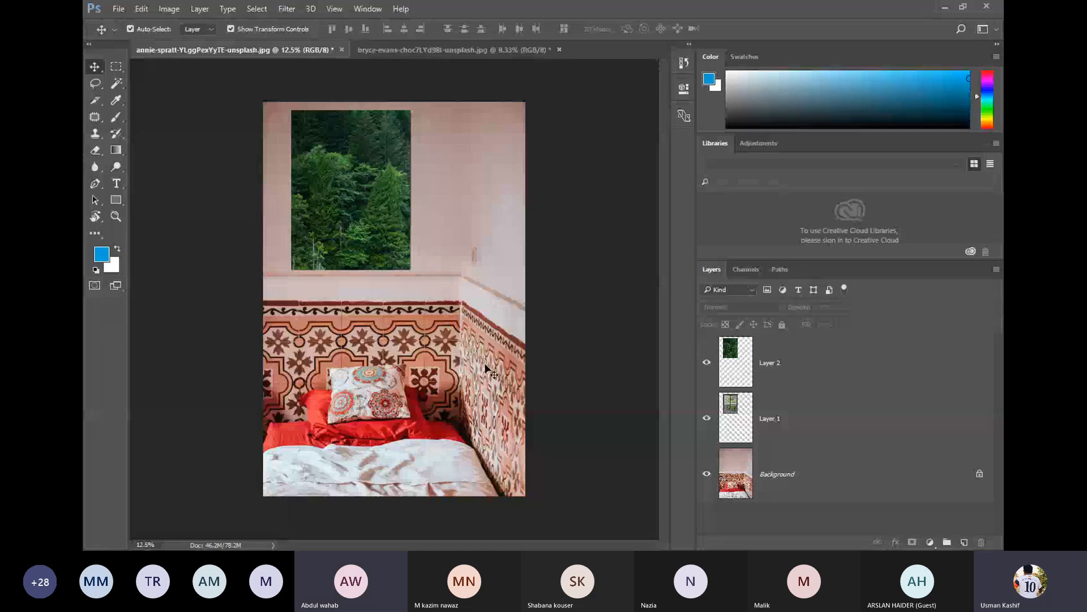
- Reorder the layers so the forest layer lies beneath the window layer
{"action": "left_click", "coordinate": [771, 386]}
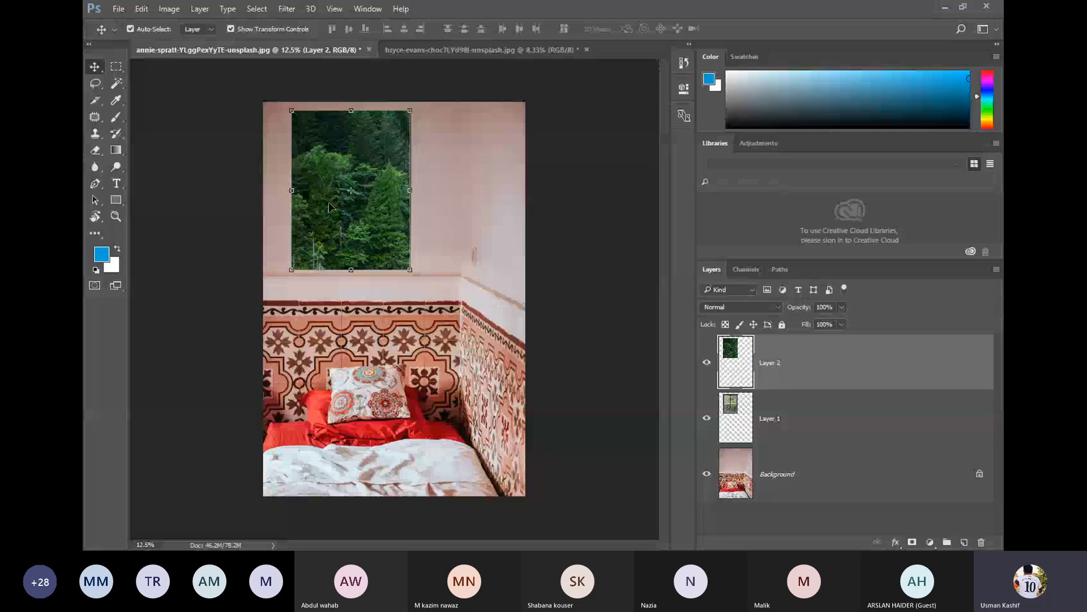
{"action": "left_click", "coordinate": [472, 183]}
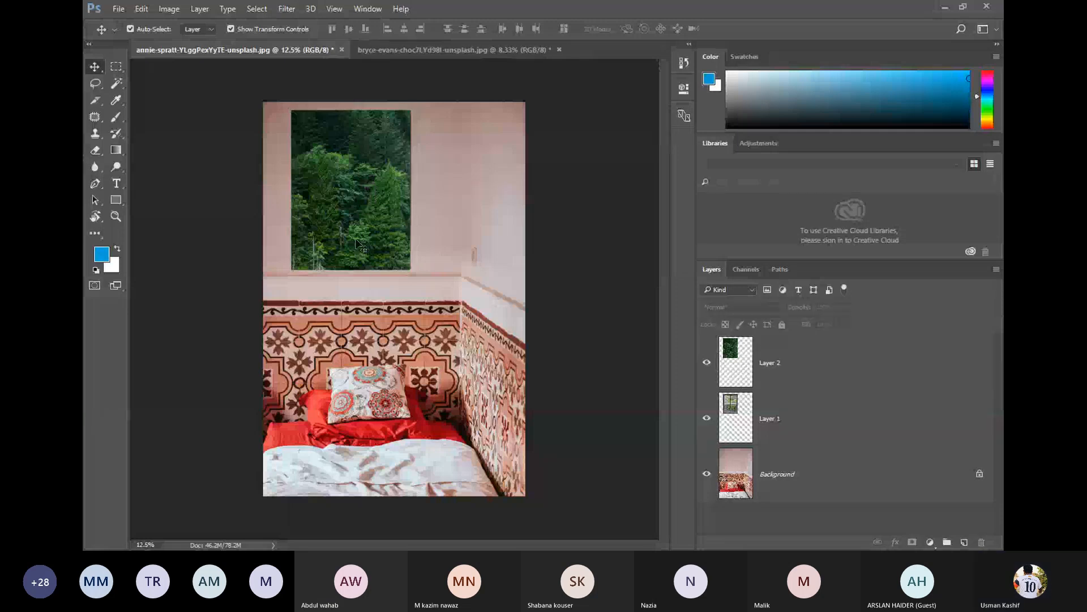
{"action": "left_click_drag", "start_coordinate": [829, 361], "coordinate": [833, 432]}
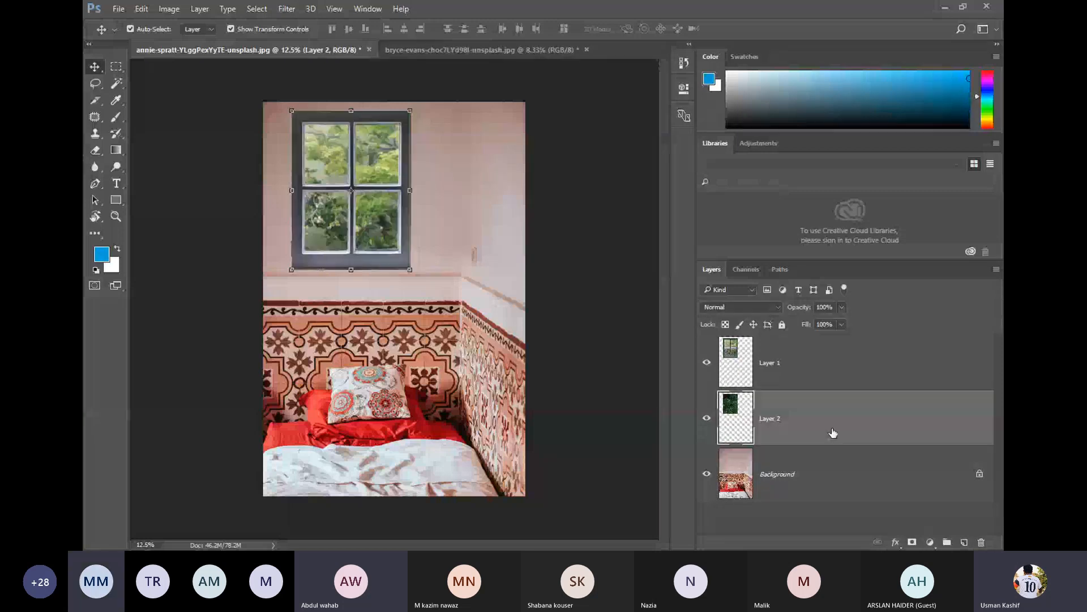
{"action": "left_click", "coordinate": [545, 336]}
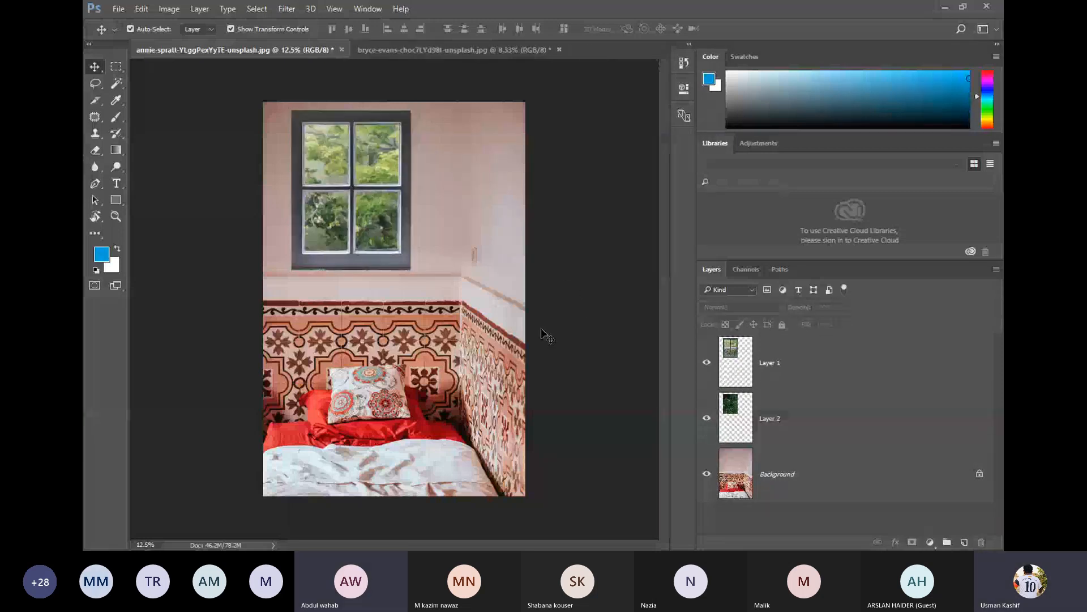
{"action": "left_click", "coordinate": [371, 210]}
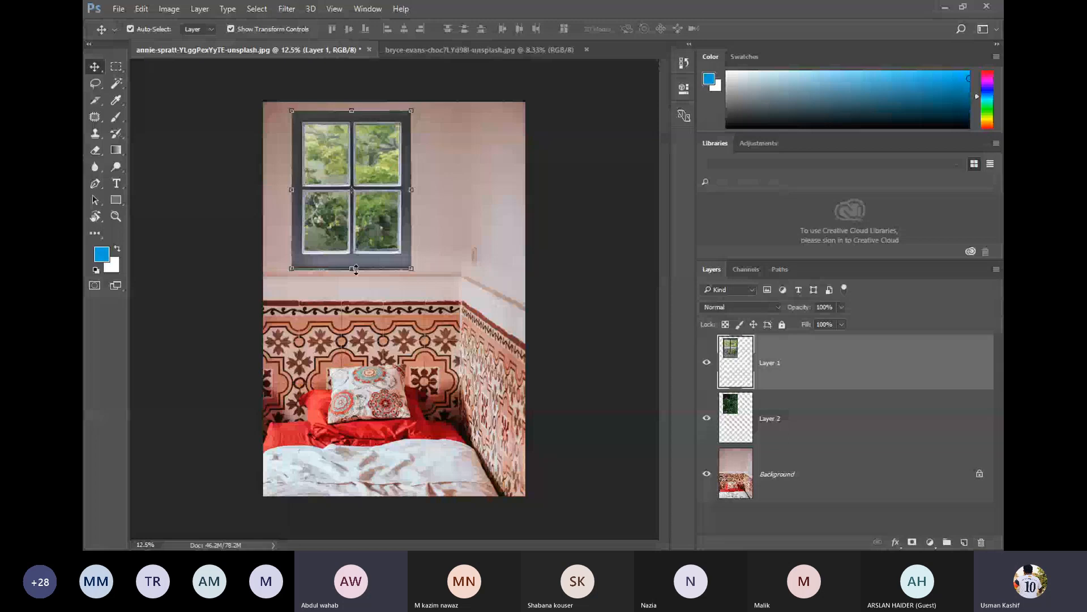
{"action": "left_click", "coordinate": [563, 215]}
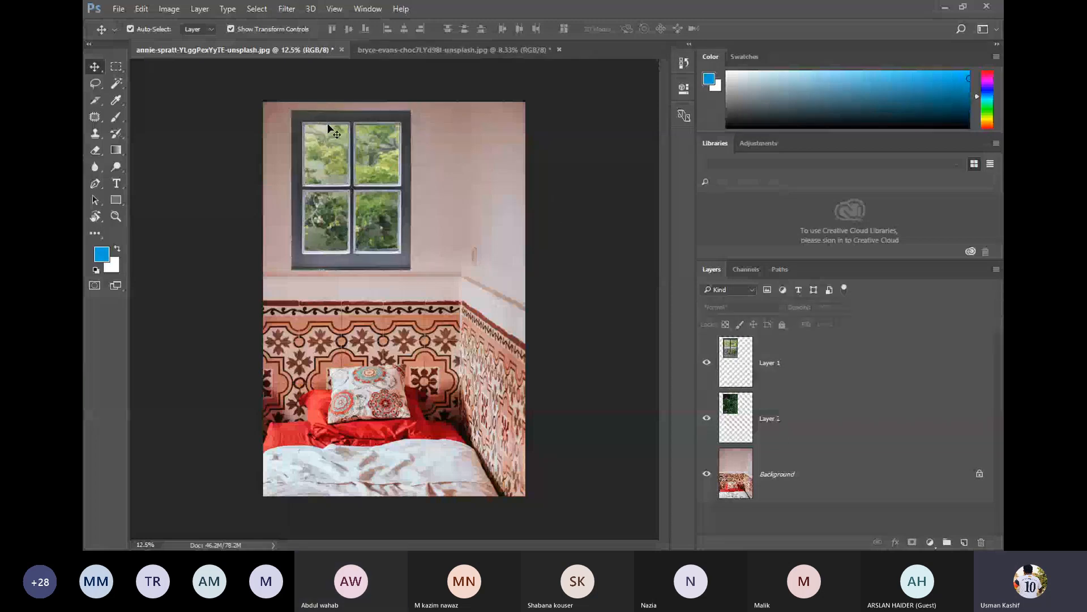
- Reduce the forest layer's height to about 99.45% so its lower edge stays hidden behind the window frame
{"action": "scroll", "coordinate": [328, 128], "scroll_direction": "up", "scroll_amount": 5}
{"action": "left_click_drag", "start_coordinate": [400, 165], "coordinate": [419, 249]}
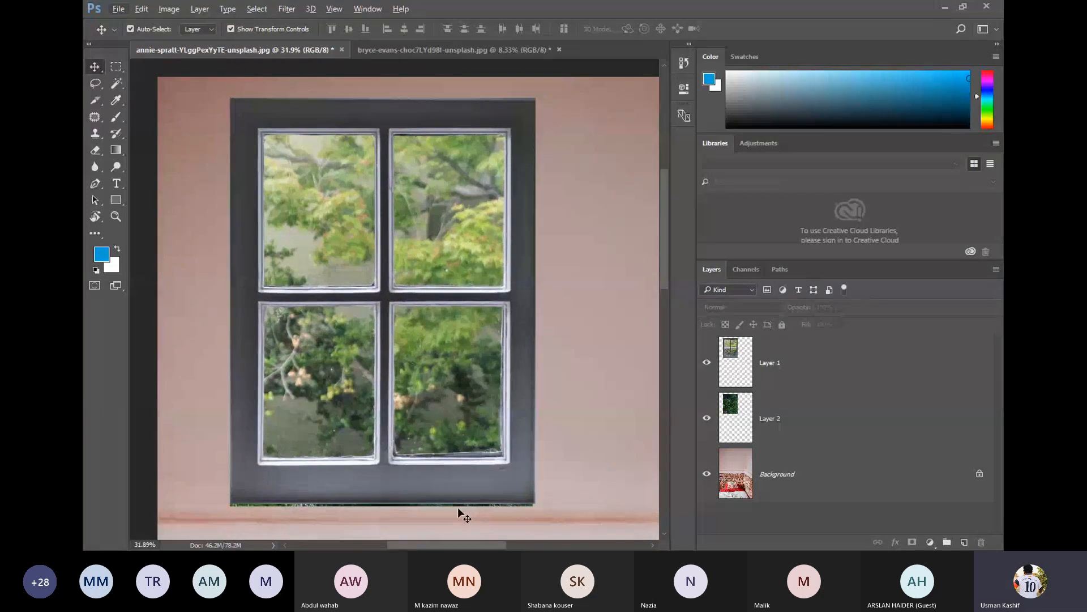
{"action": "left_click", "coordinate": [793, 434]}
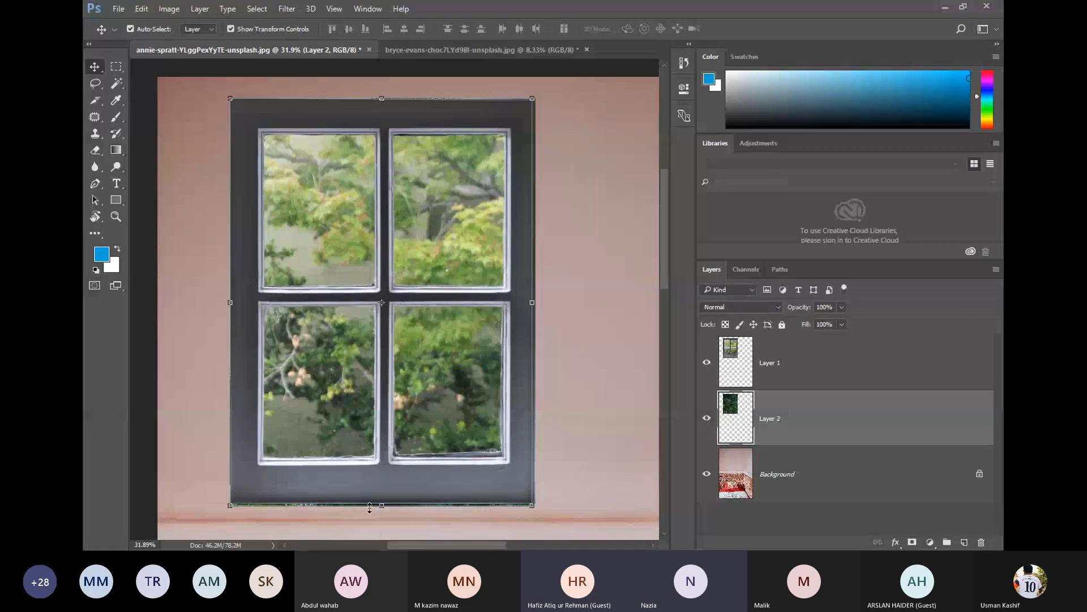
{"action": "mouse_move", "coordinate": [384, 506]}
{"action": "left_mouse_down"}
{"action": "mouse_move", "coordinate": [382, 475]}
{"action": "mouse_move", "coordinate": [384, 503]}
{"action": "left_mouse_up"}
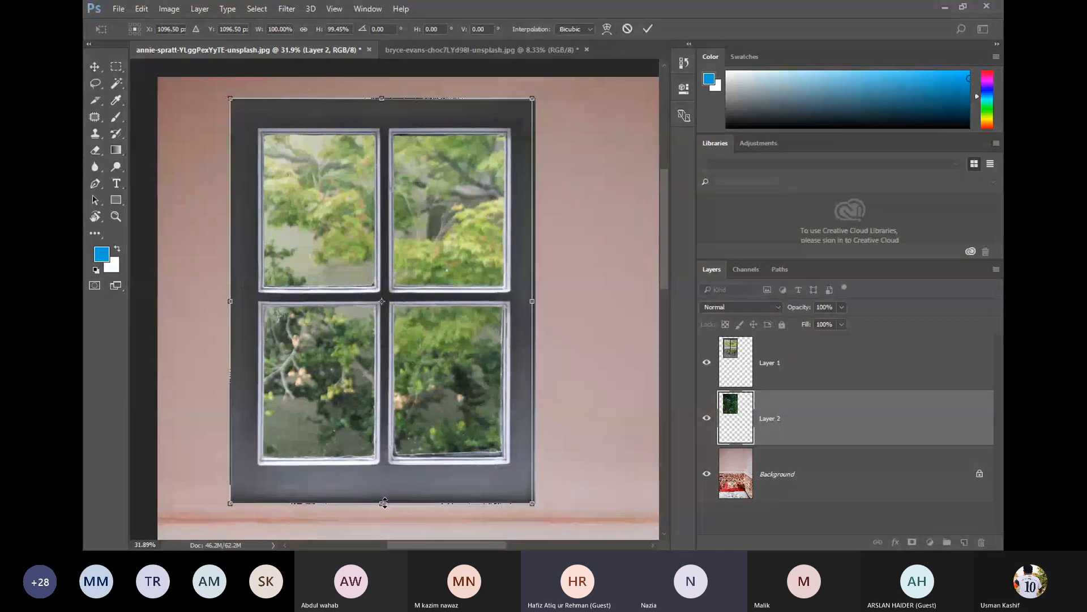
{"action": "left_click", "coordinate": [631, 363]}
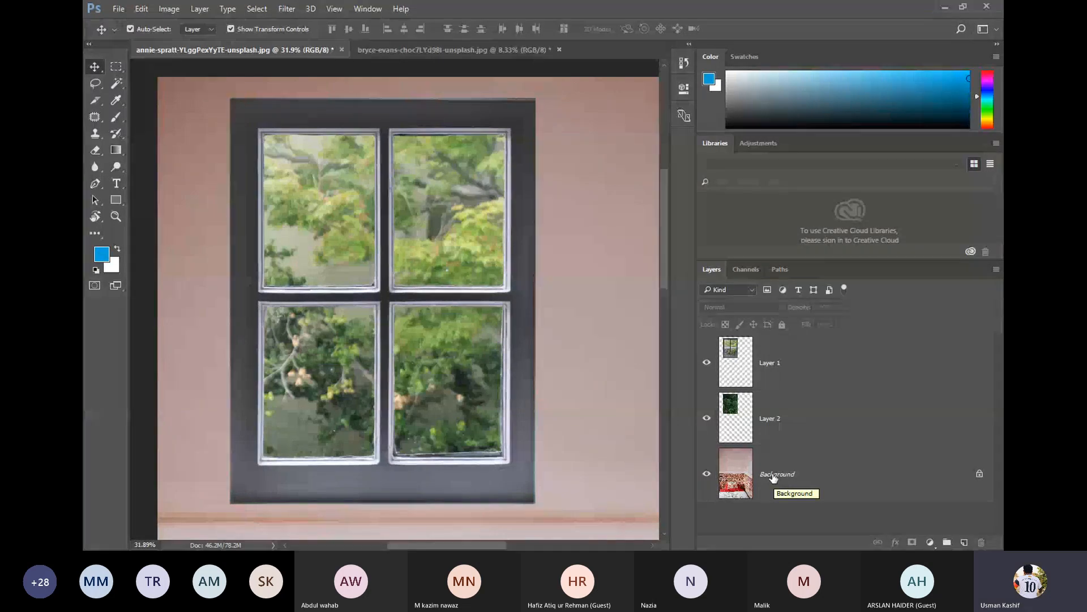
- Outline the upper-left pane on the window layer with a rectangular marquee and delete the view inside it
{"action": "left_click", "coordinate": [780, 363]}
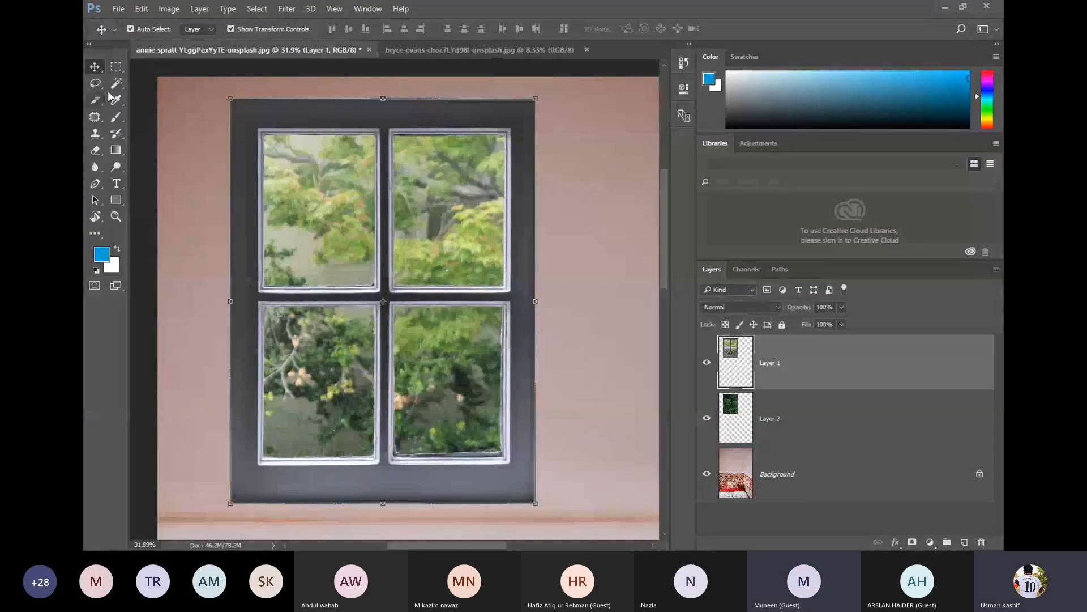
{"action": "left_click", "coordinate": [116, 66]}
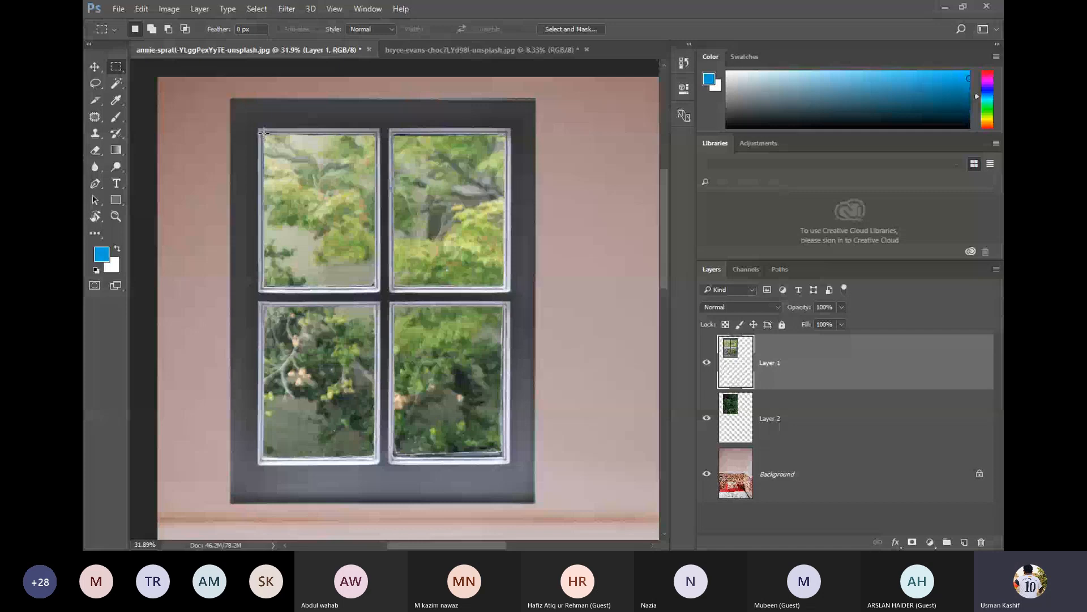
{"action": "left_click_drag", "start_coordinate": [262, 133], "coordinate": [294, 169]}
{"action": "left_click_drag", "start_coordinate": [354, 262], "coordinate": [376, 286]}
{"action": "key", "text": "shift+Left"}
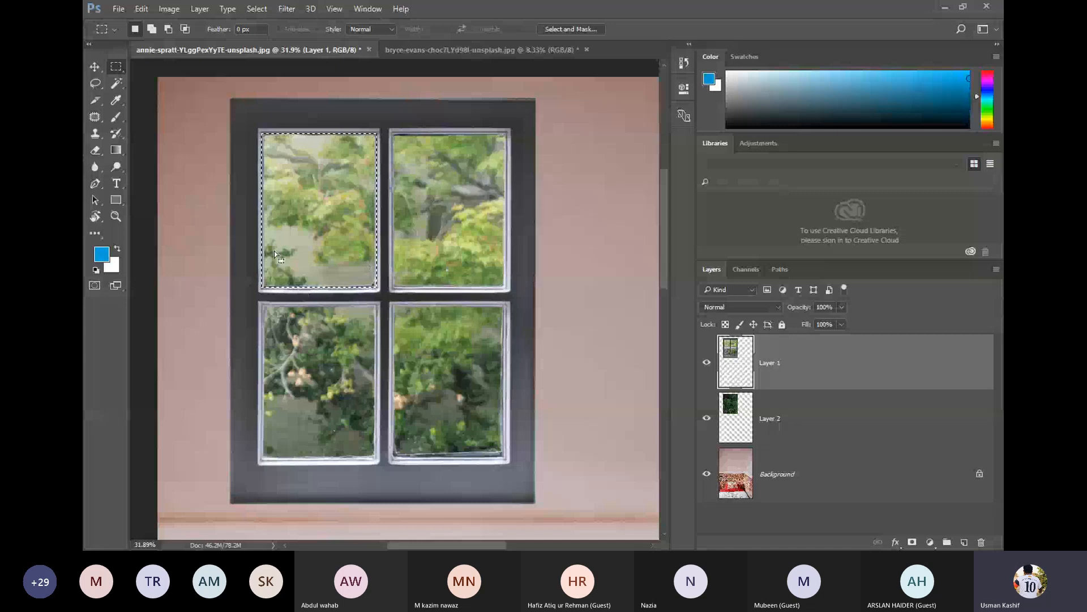
{"action": "key", "text": "Delete"}
- Reuse the pane selection on the other three panes, deleting each pane's contents from the window layer, and clear the selection
{"action": "left_click_drag", "start_coordinate": [329, 241], "coordinate": [448, 392]}
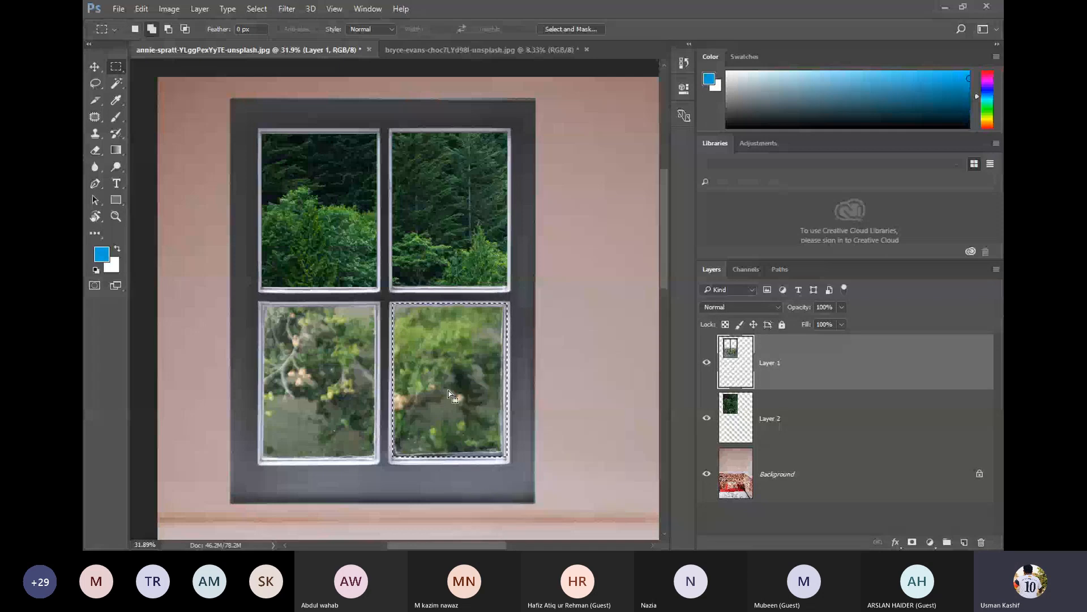
{"action": "key", "text": "Delete"}
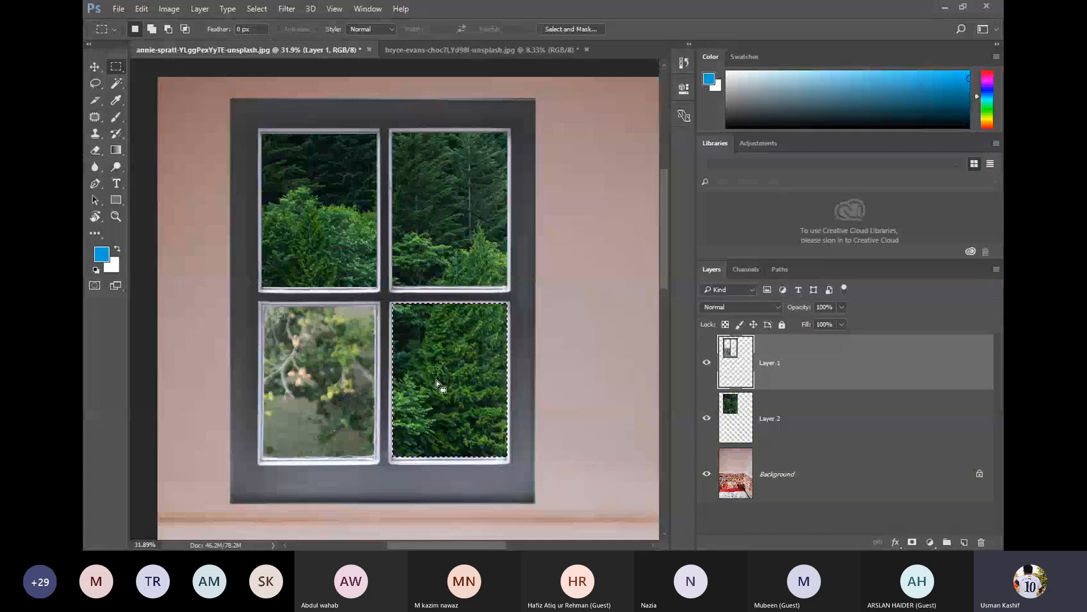
{"action": "left_click_drag", "start_coordinate": [437, 379], "coordinate": [305, 383]}
{"action": "key", "text": "Delete"}
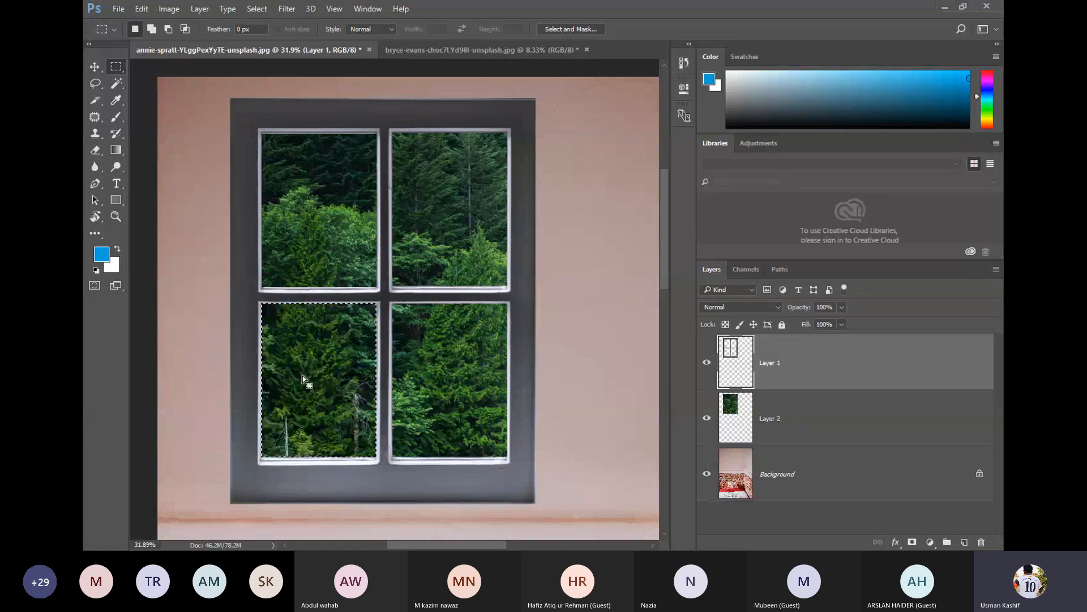
{"action": "key", "text": "ctrl+d"}
{"action": "left_click", "coordinate": [94, 66]}
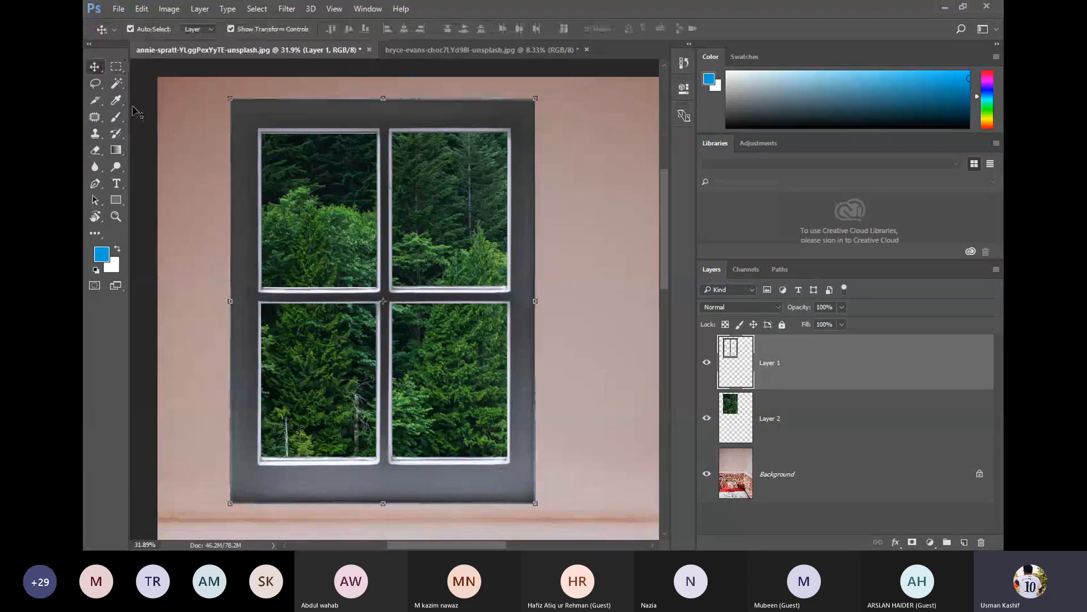
{"action": "scroll", "coordinate": [274, 193], "scroll_direction": "down", "scroll_amount": 5}
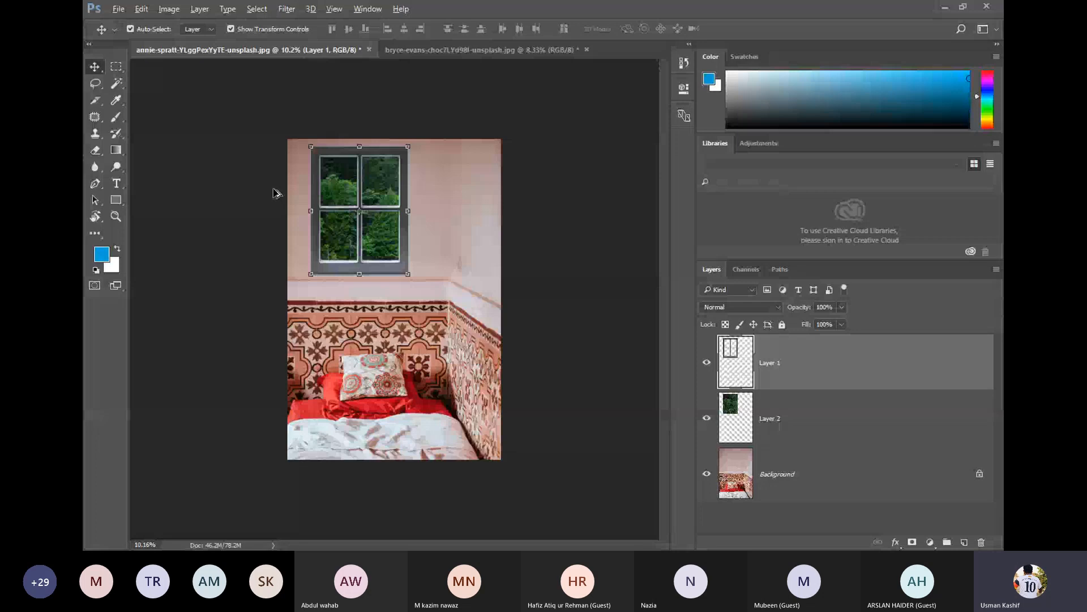
{"action": "left_click", "coordinate": [274, 193]}
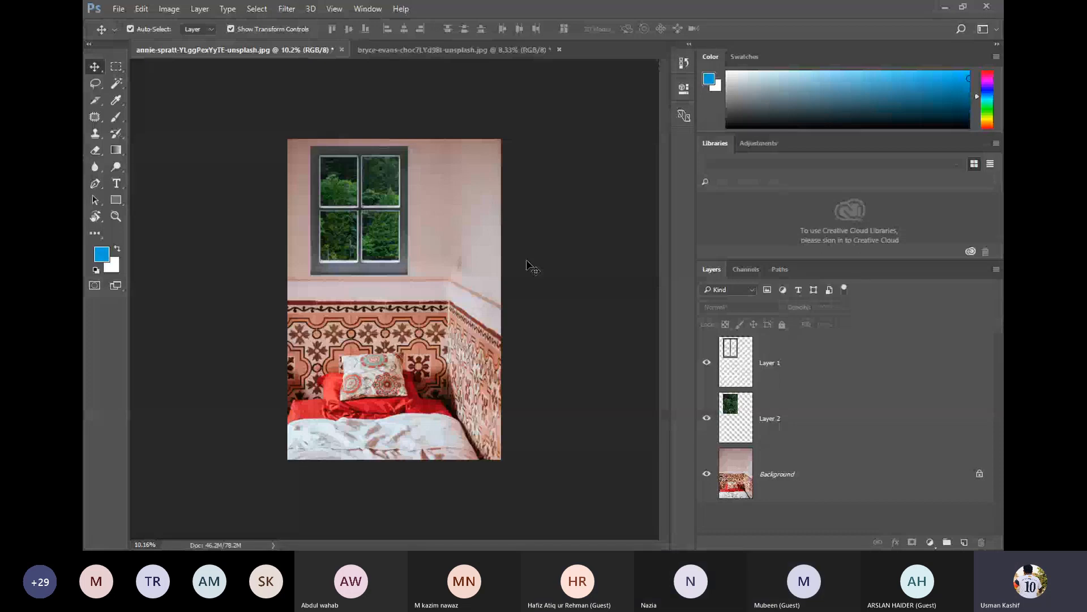
- Undo the deletions in the other three panes, keeping the upper-left pane cut out with its selection active
{"action": "scroll", "coordinate": [532, 268], "scroll_direction": "up", "scroll_amount": 2}
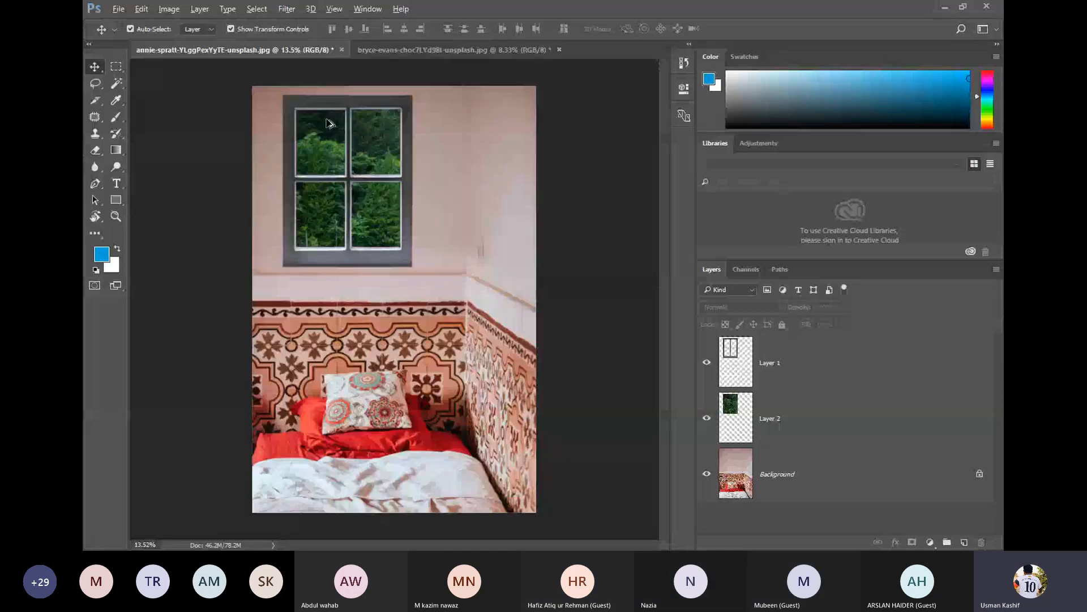
{"action": "scroll", "coordinate": [349, 153], "scroll_direction": "up", "scroll_amount": 3}
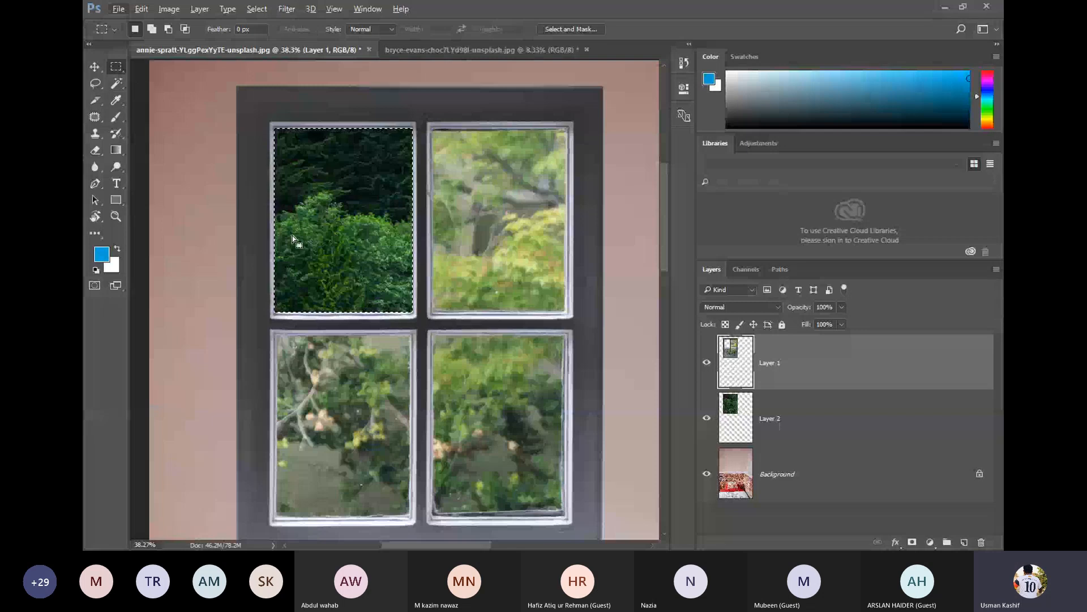
- Cut out the upper-right pane on the window layer with a rectangular marquee and reuse the selection to delete the lower-right pane
{"action": "left_click", "coordinate": [248, 209]}
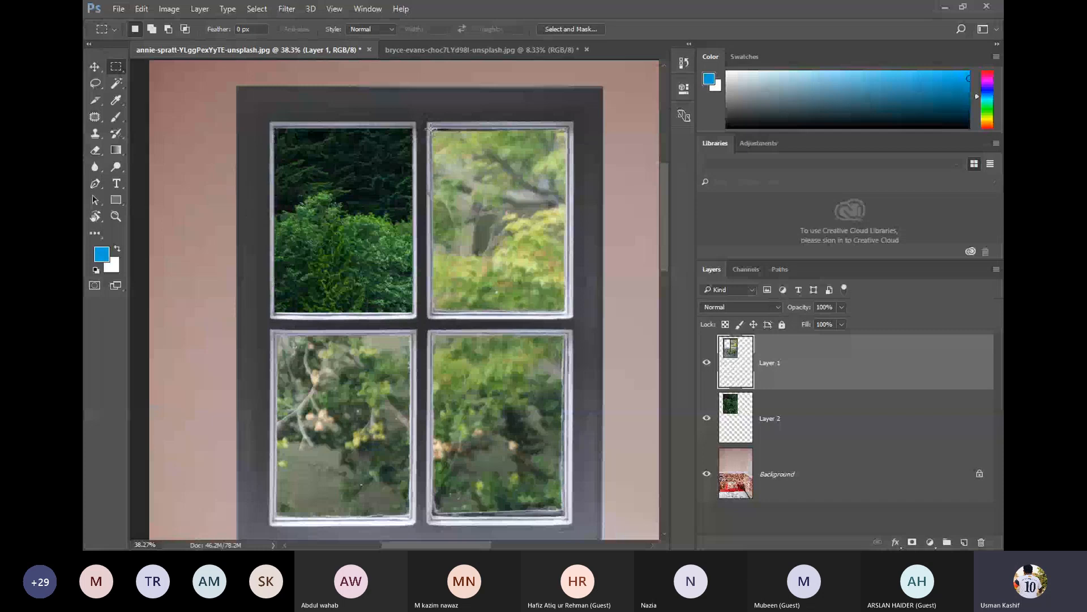
{"action": "left_click_drag", "start_coordinate": [432, 130], "coordinate": [566, 310]}
{"action": "key", "text": "Delete"}
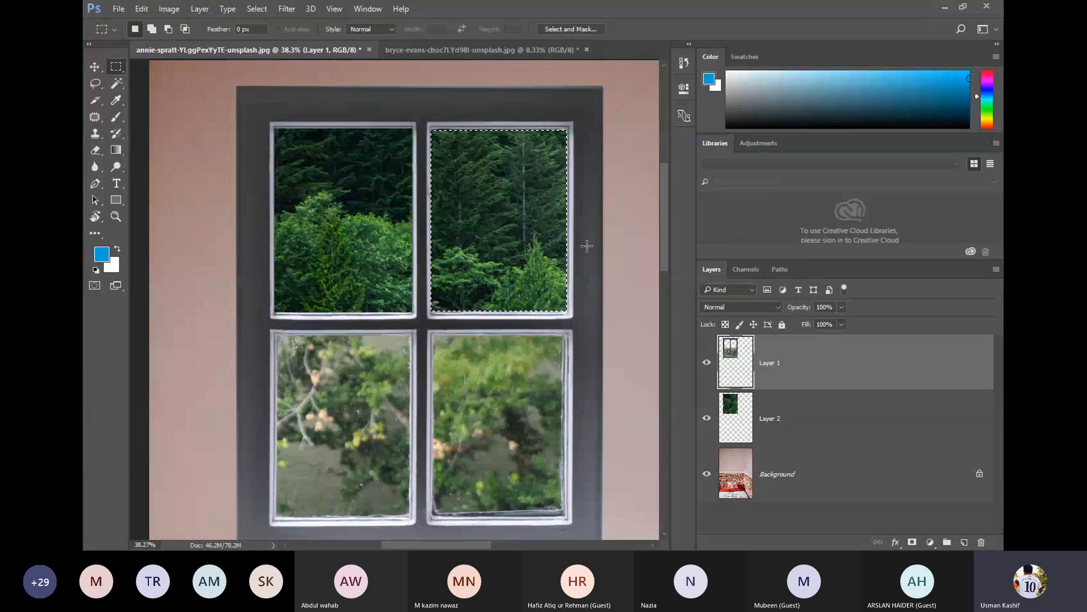
{"action": "left_click_drag", "start_coordinate": [515, 249], "coordinate": [511, 438]}
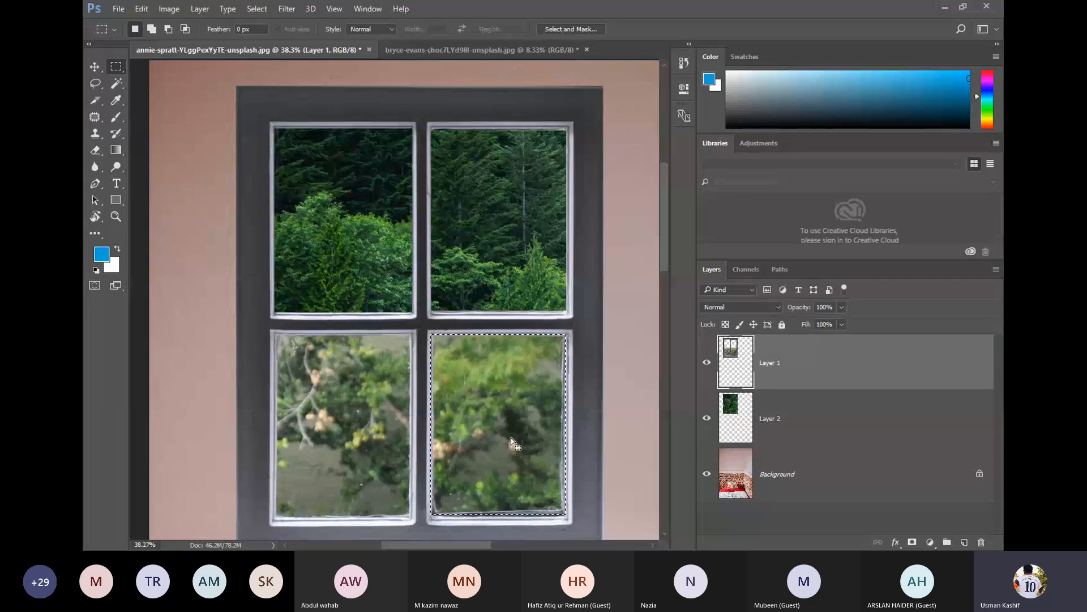
{"action": "key", "text": "Delete"}
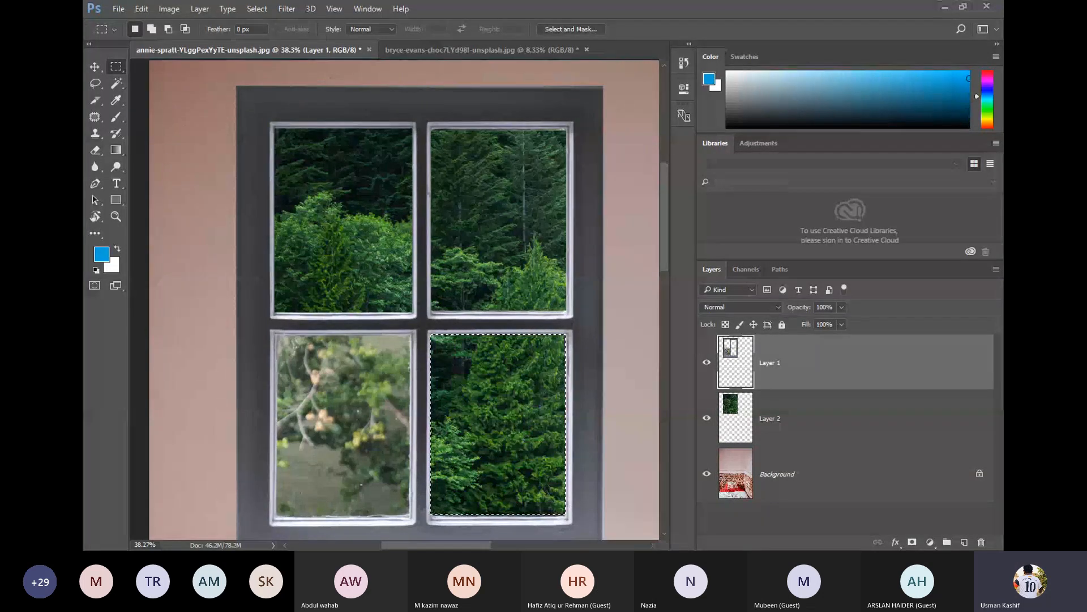
{"action": "key", "text": "ctrl+d"}
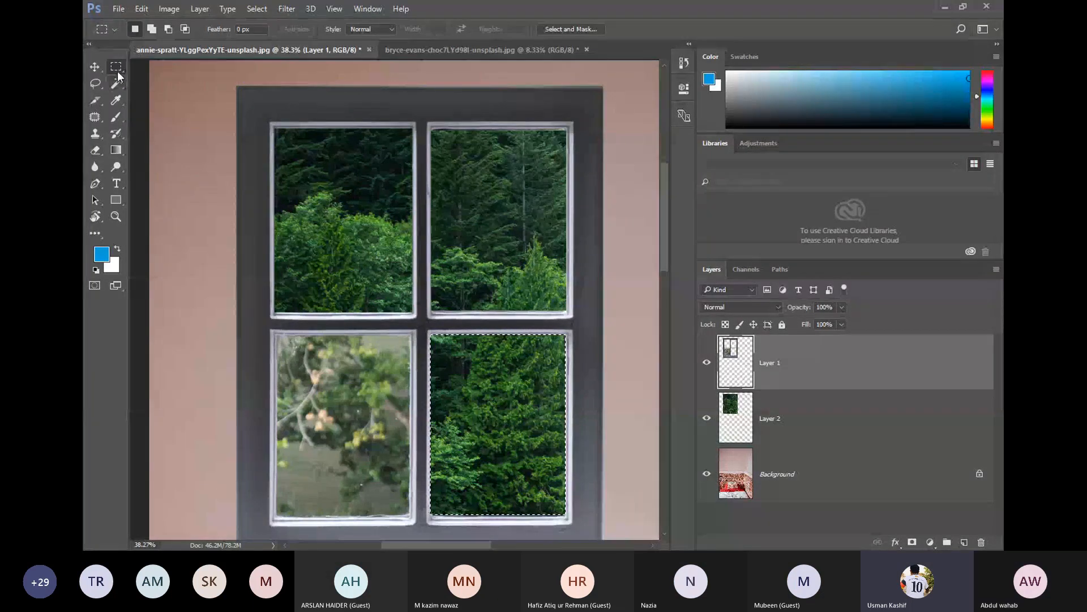
- Place the selection over the lower-left pane, try moving it with the Move tool, and undo that move
{"action": "left_click_drag", "start_coordinate": [518, 457], "coordinate": [362, 455]}
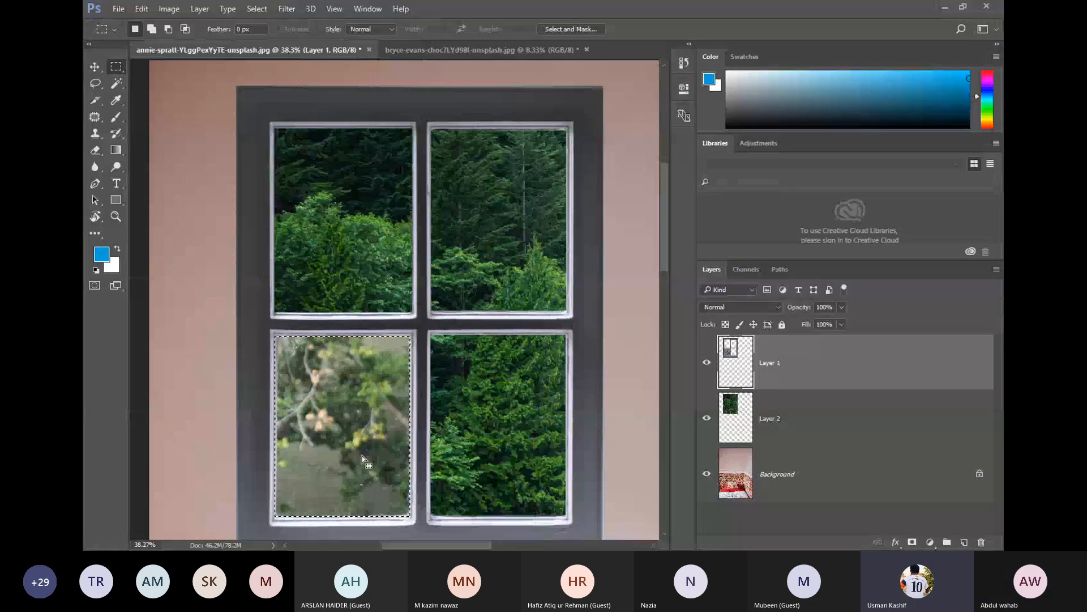
{"action": "left_click", "coordinate": [92, 67]}
{"action": "left_click_drag", "start_coordinate": [377, 467], "coordinate": [549, 265]}
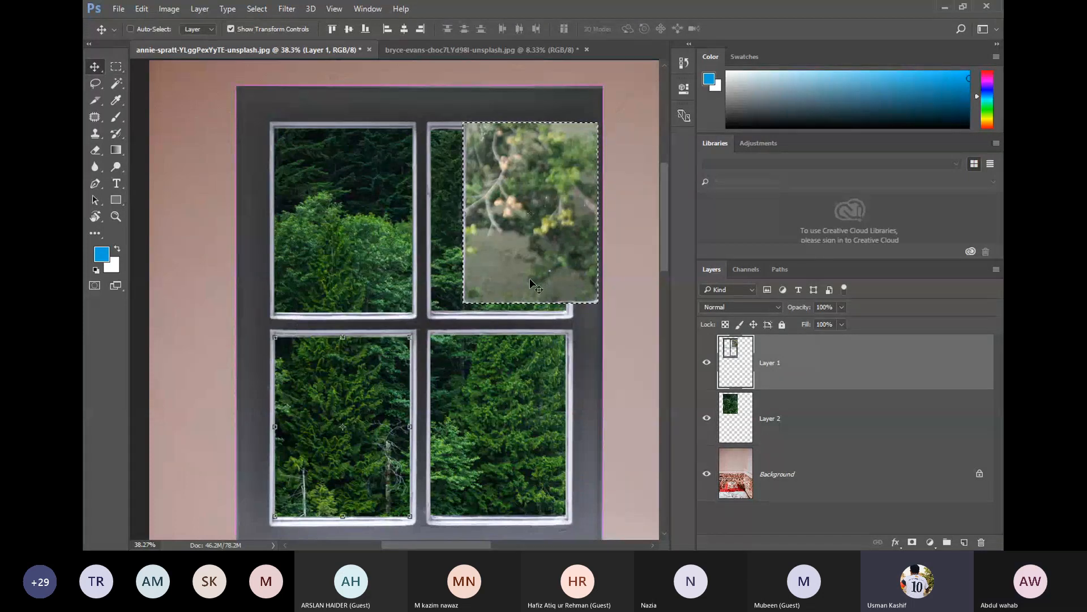
{"action": "key", "text": "ctrl+z"}
- Align the marquee selection with the lower-left pane, delete the pane's contents from the window layer, and clear the selection
{"action": "left_click", "coordinate": [116, 67]}
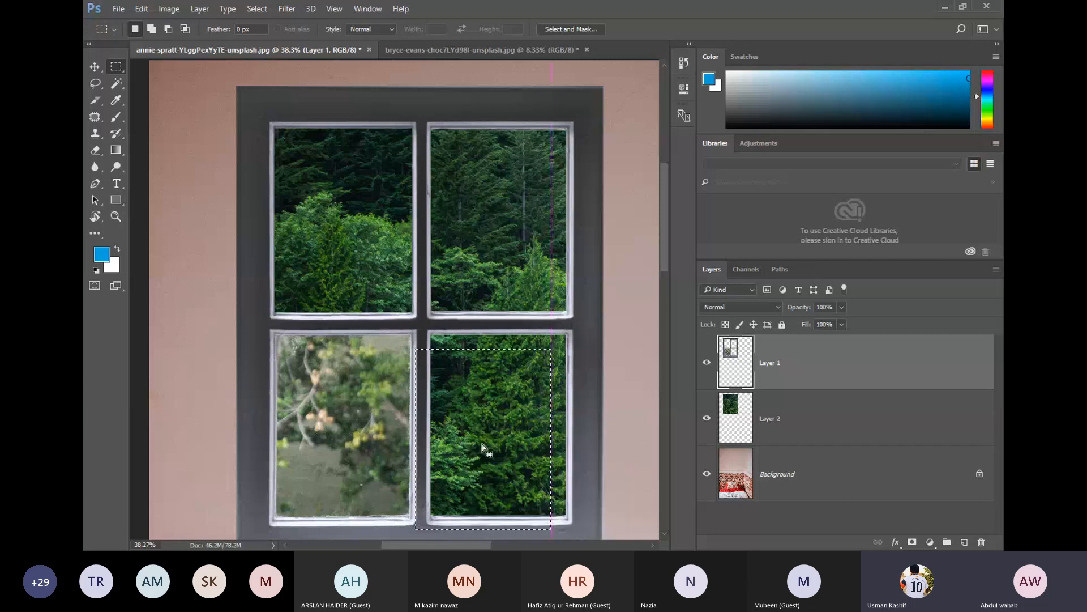
{"action": "mouse_move", "coordinate": [338, 436]}
{"action": "left_mouse_down"}
{"action": "mouse_move", "coordinate": [451, 460]}
{"action": "mouse_move", "coordinate": [346, 430]}
{"action": "left_mouse_up"}
{"action": "key", "text": "Delete"}
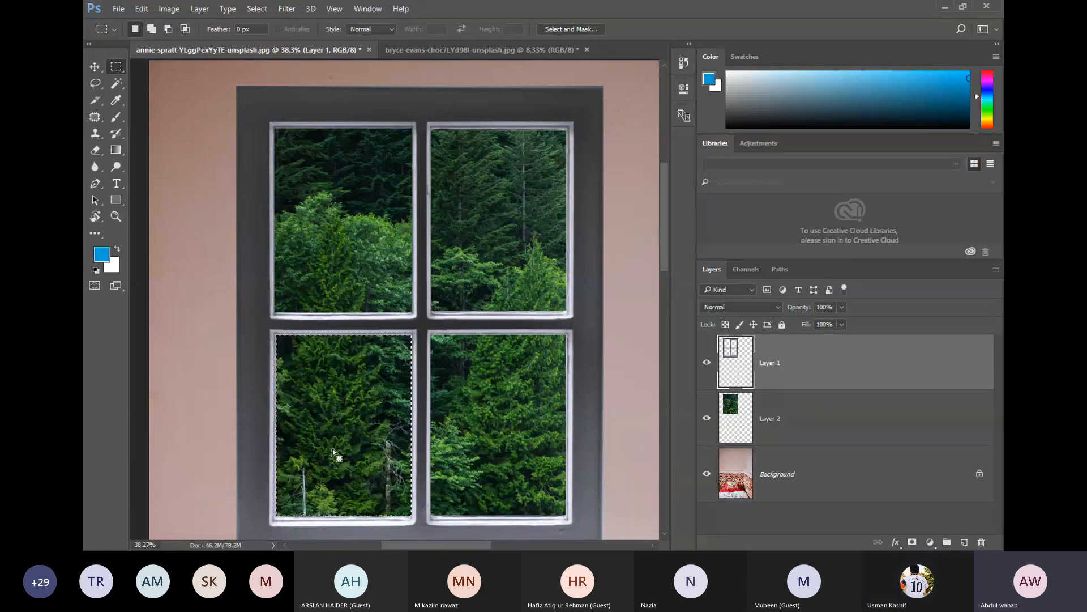
{"action": "key", "text": "ctrl+d"}
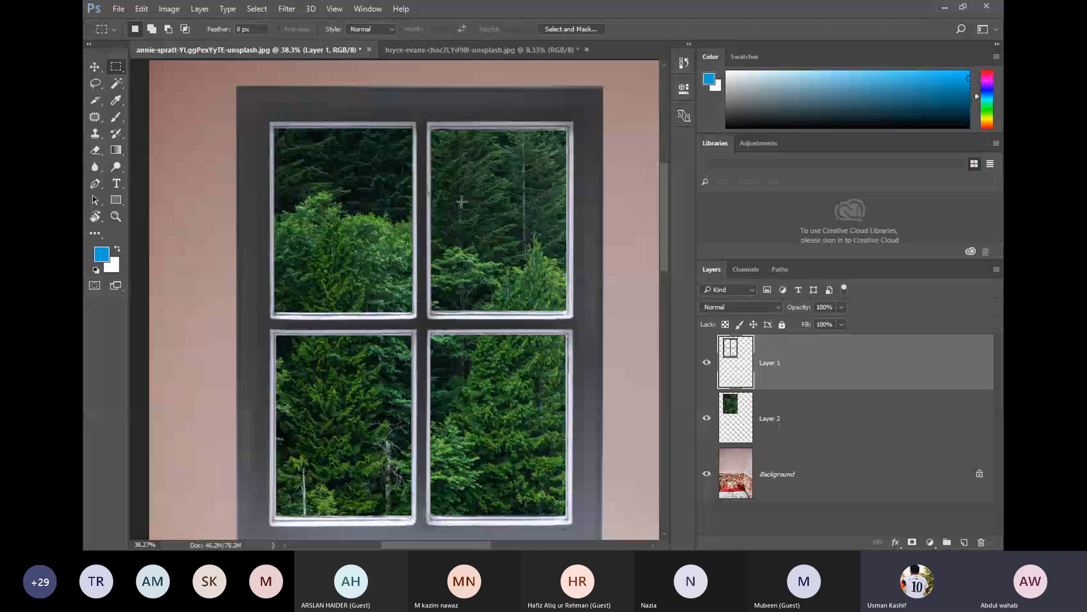
- Deselect all layers with the Move tool and inspect the finished window in the whole bedroom photo and up close
{"action": "scroll", "coordinate": [512, 201], "scroll_direction": "down", "scroll_amount": 5}
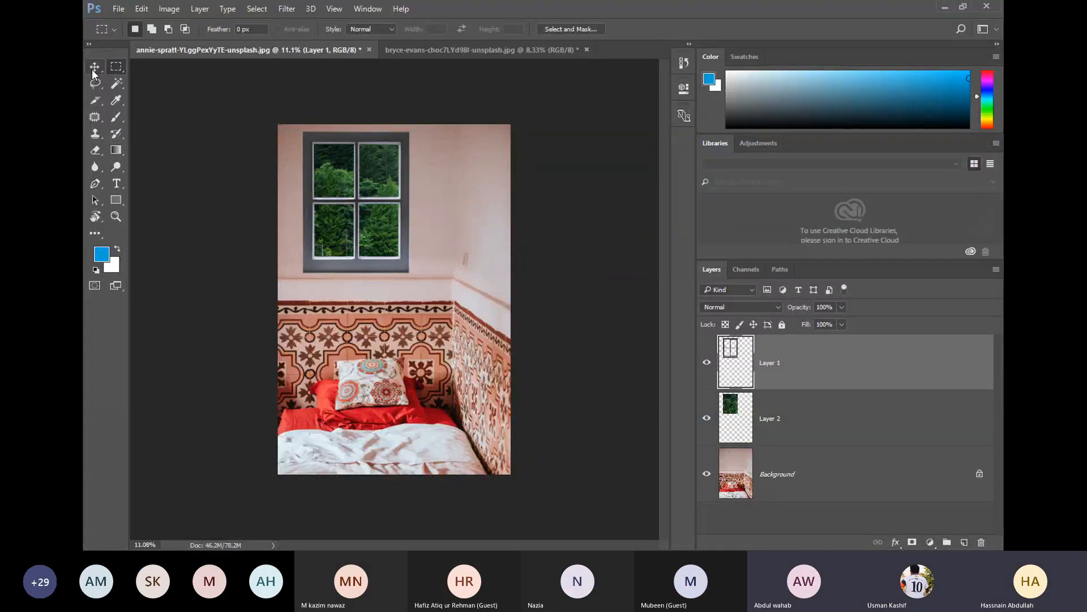
{"action": "left_click", "coordinate": [94, 67]}
{"action": "left_click", "coordinate": [564, 220]}
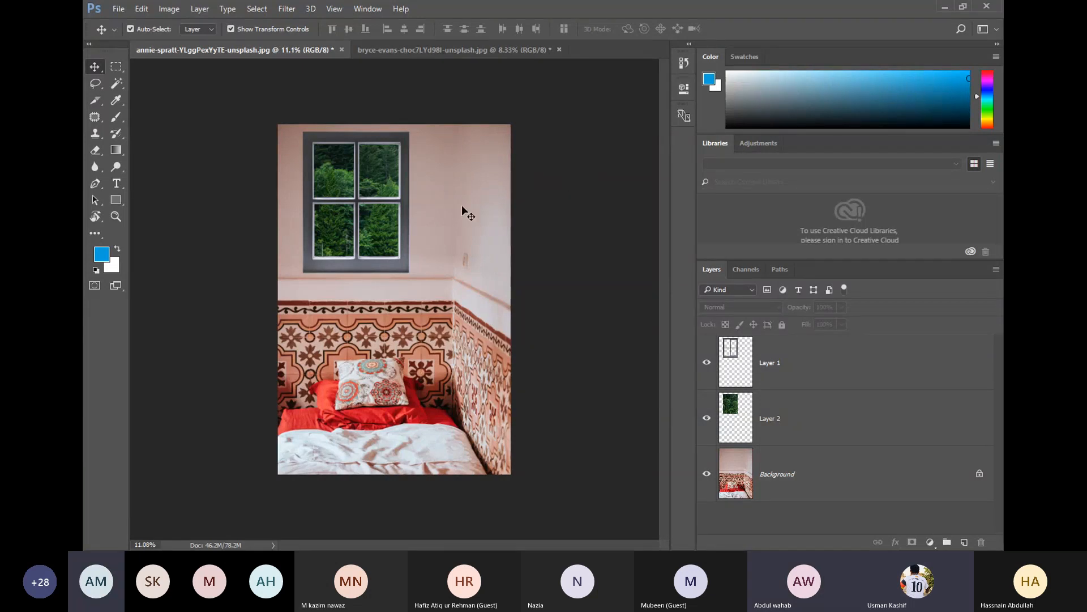
{"action": "key", "text": "ctrl+0"}
{"action": "scroll", "coordinate": [419, 172], "scroll_direction": "up", "scroll_amount": 5}
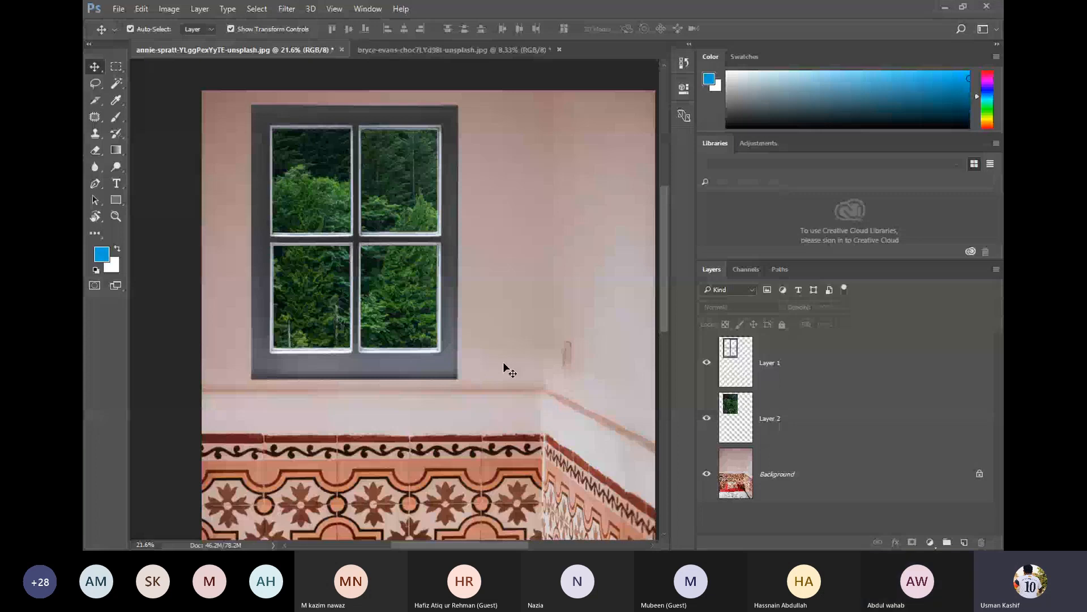
- Hide and reshow the window layer, and do the same with the forest layer, to examine how the composite is built
{"action": "left_click", "coordinate": [796, 419]}
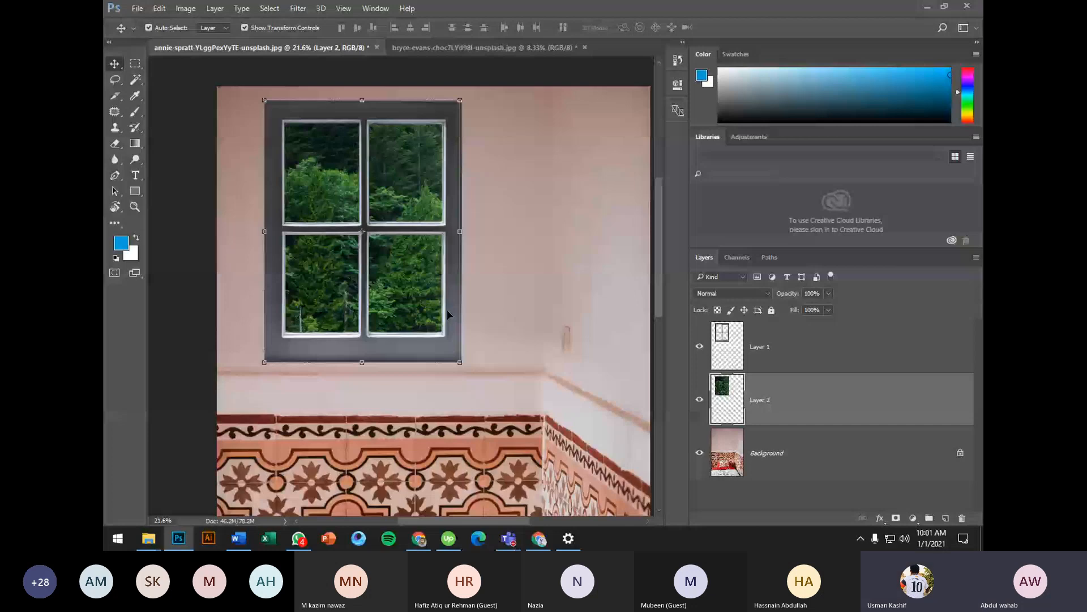
{"action": "left_click", "coordinate": [514, 319]}
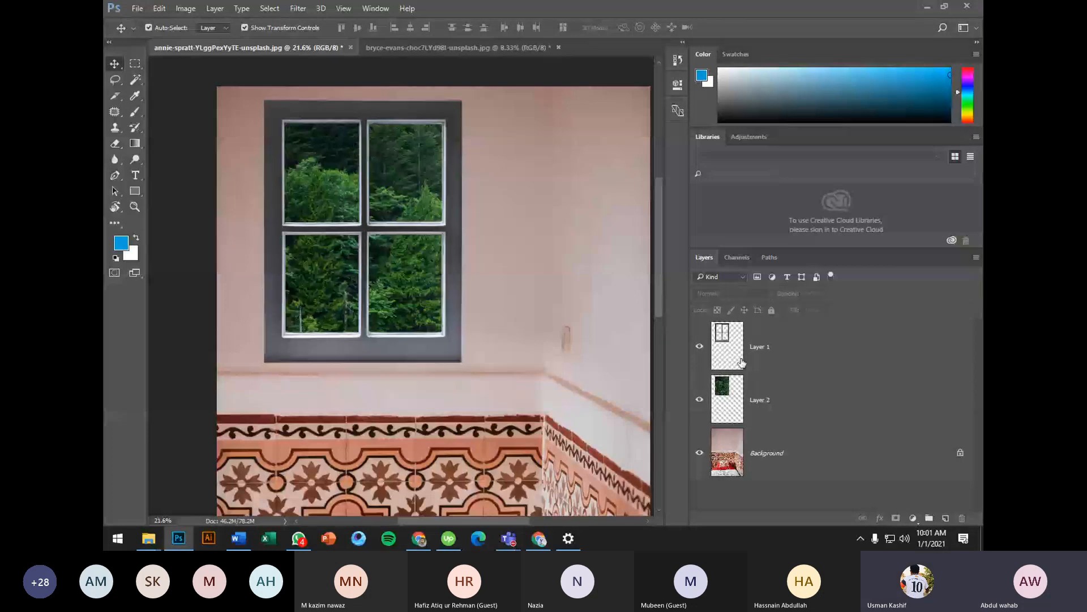
{"action": "left_click", "coordinate": [700, 346]}
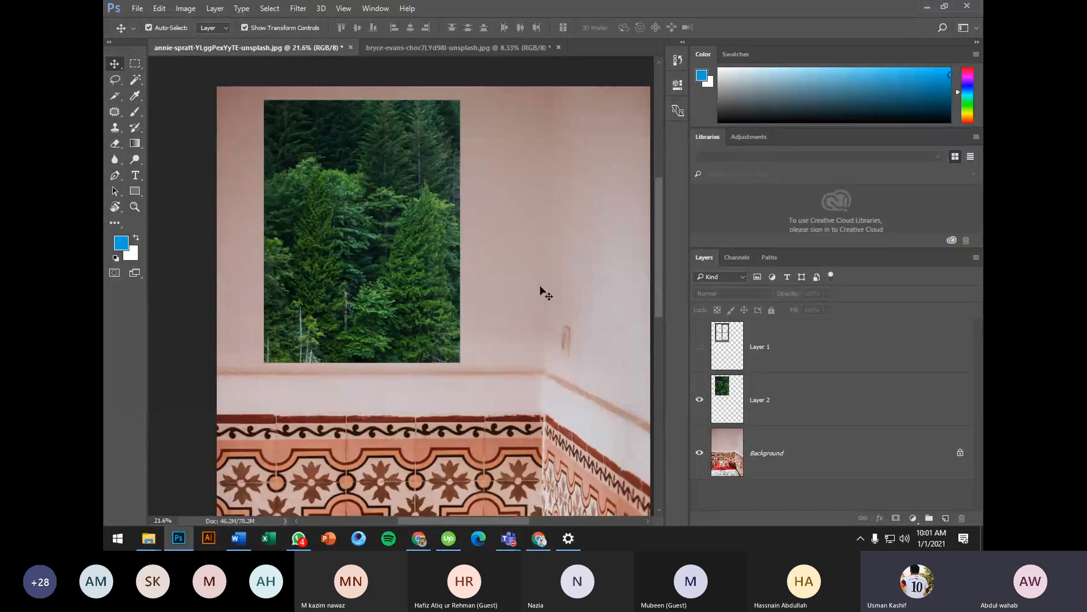
{"action": "left_click", "coordinate": [700, 346]}
{"action": "left_click", "coordinate": [700, 399]}
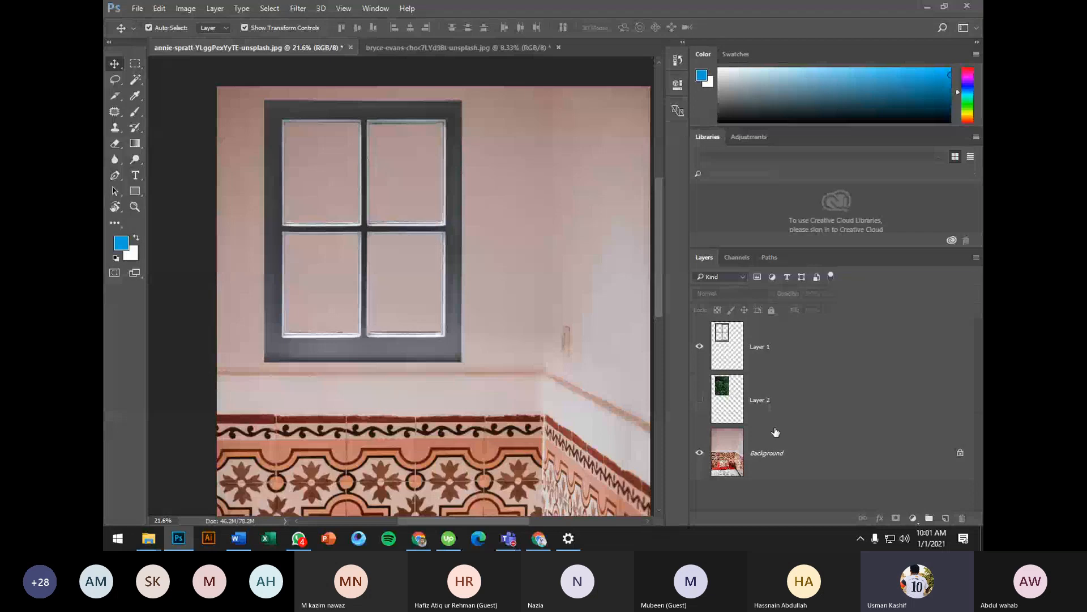
{"action": "left_click", "coordinate": [700, 399]}
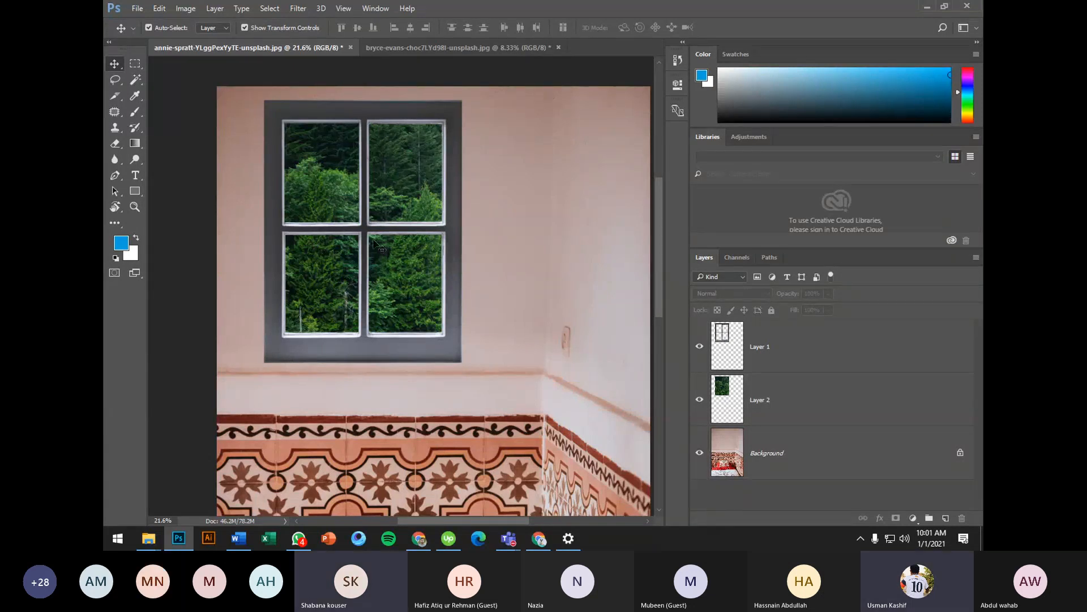
- Switch to the Microsoft Teams call window and toggle its screen sharing
{"action": "mouse_move", "coordinate": [508, 537]}
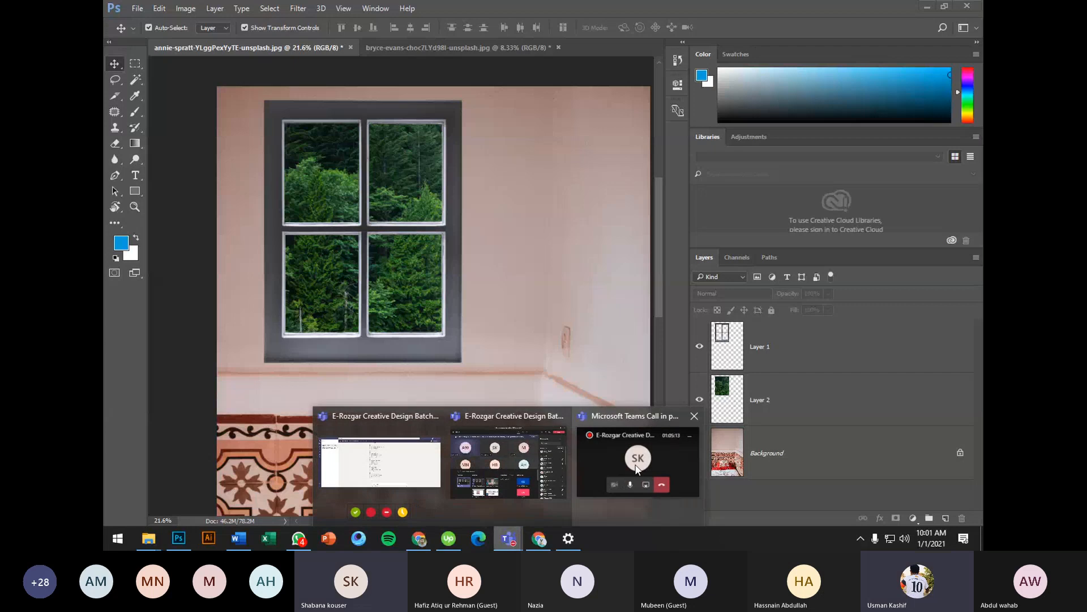
{"action": "left_click", "coordinate": [636, 453]}
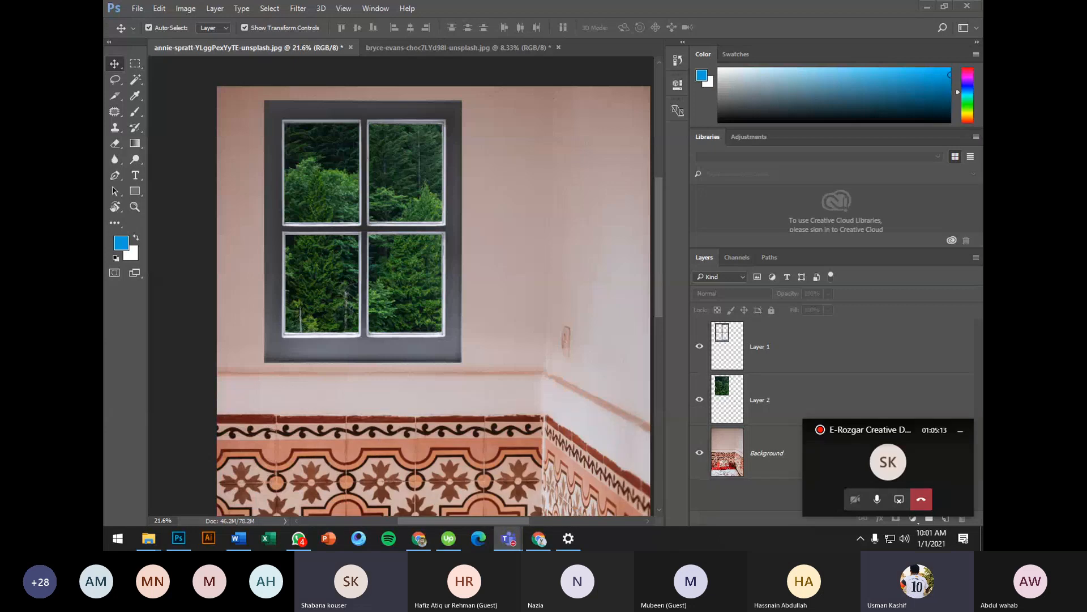
{"action": "left_click", "coordinate": [899, 499]}
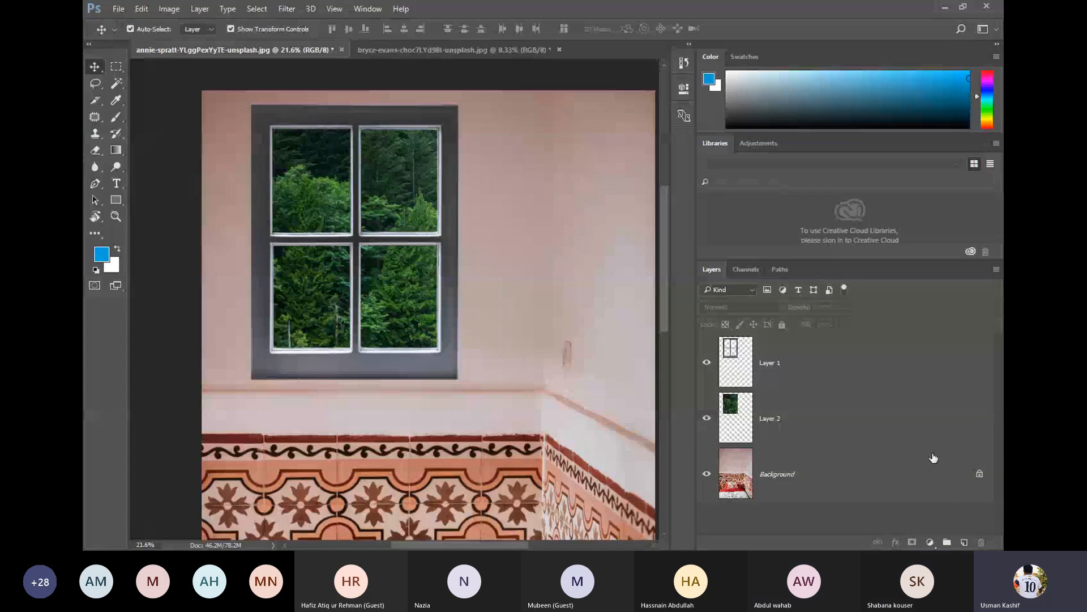
- Select the window layer and the forest layer alternately to compare their extents on the canvas
{"action": "left_click", "coordinate": [792, 364]}
{"action": "left_click", "coordinate": [792, 417]}
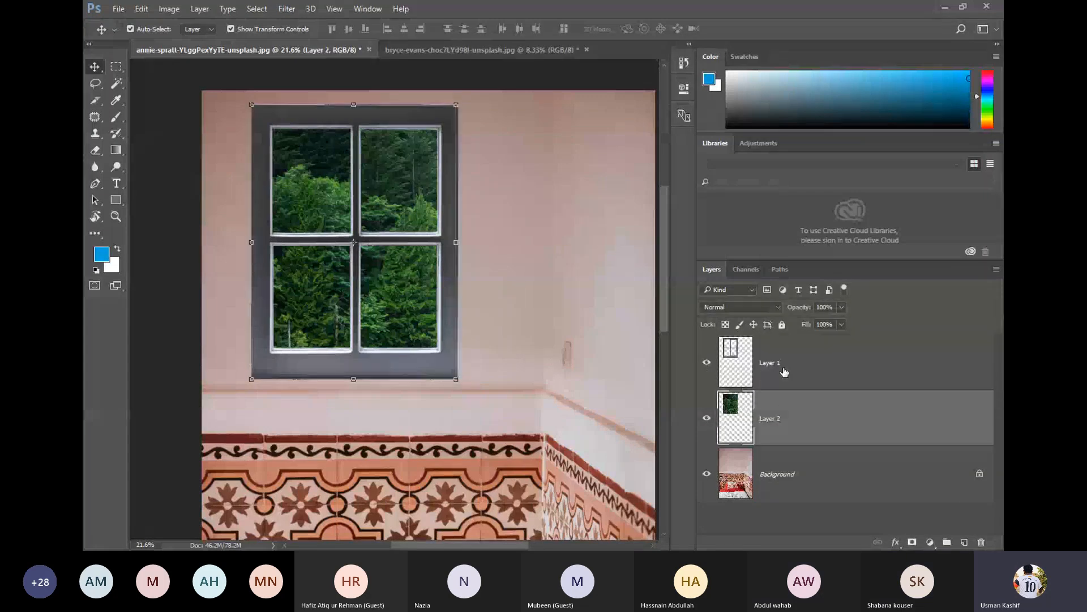
{"action": "left_click", "coordinate": [784, 371]}
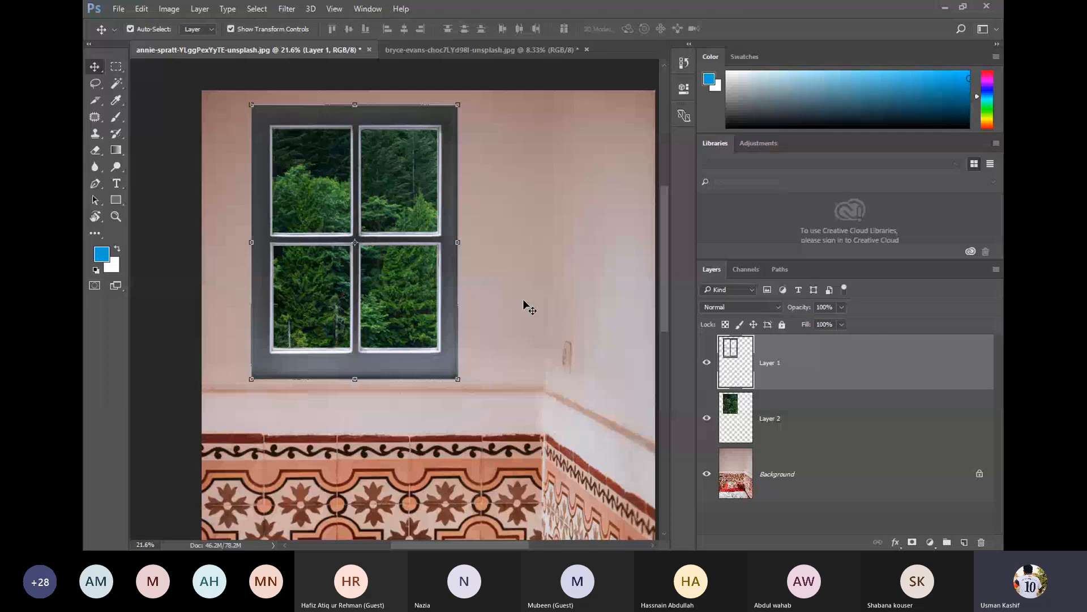
{"action": "left_click", "coordinate": [789, 439]}
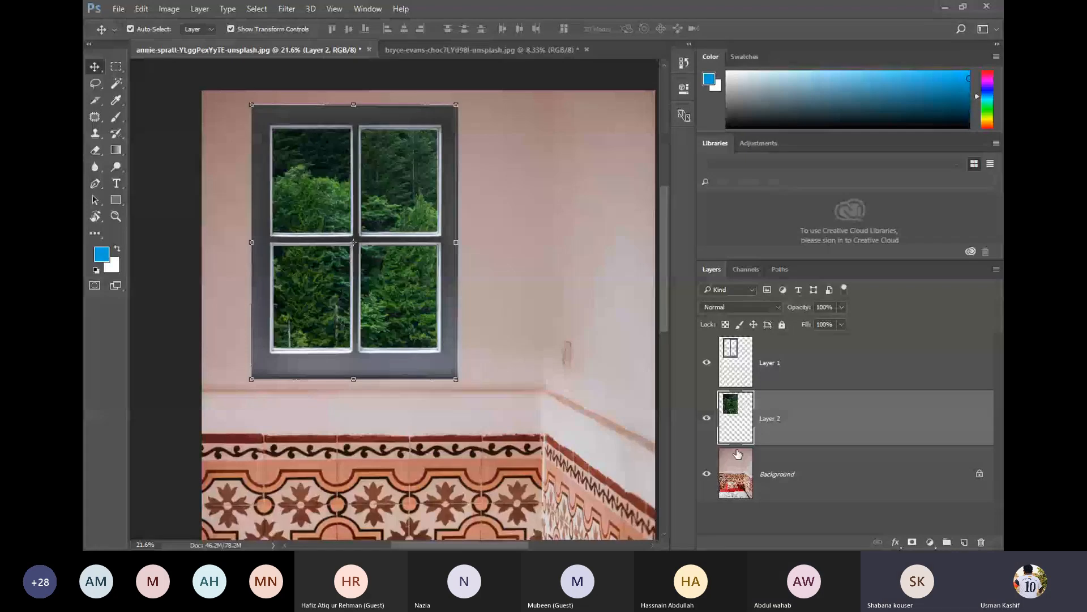
- Try merging the window and forest layers, undo the merge, and deselect both layers
{"action": "left_click", "coordinate": [804, 363]}
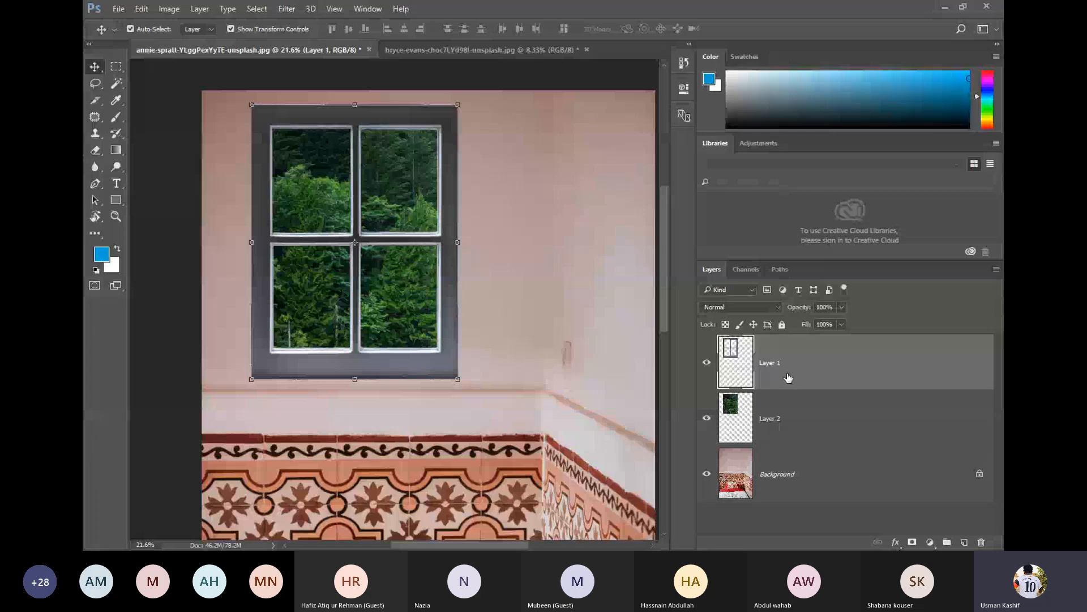
{"action": "left_click", "coordinate": [795, 426], "text": "shift"}
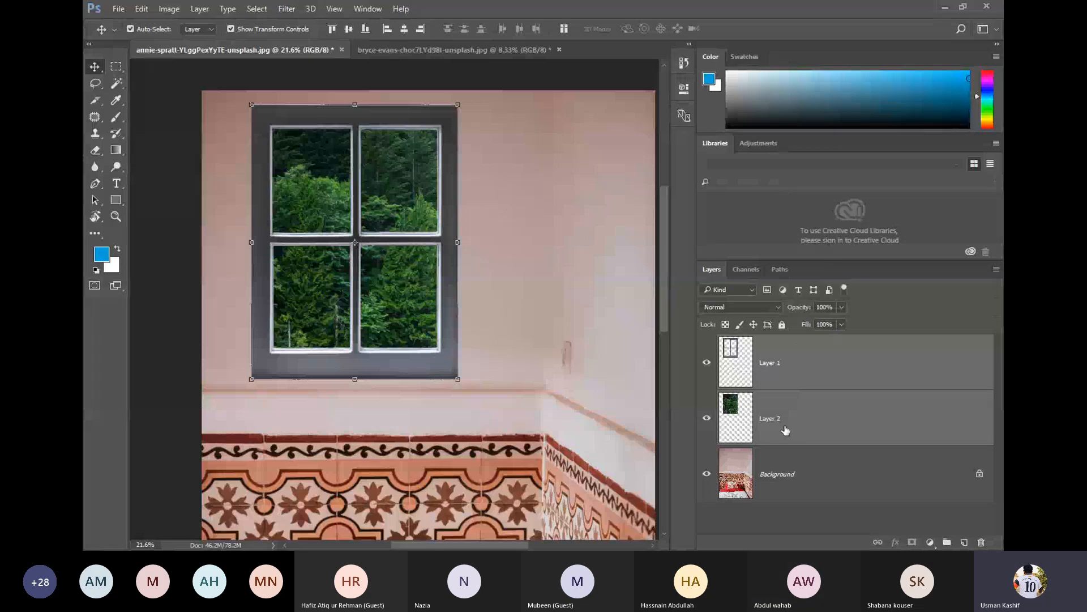
{"action": "right_click", "coordinate": [833, 417]}
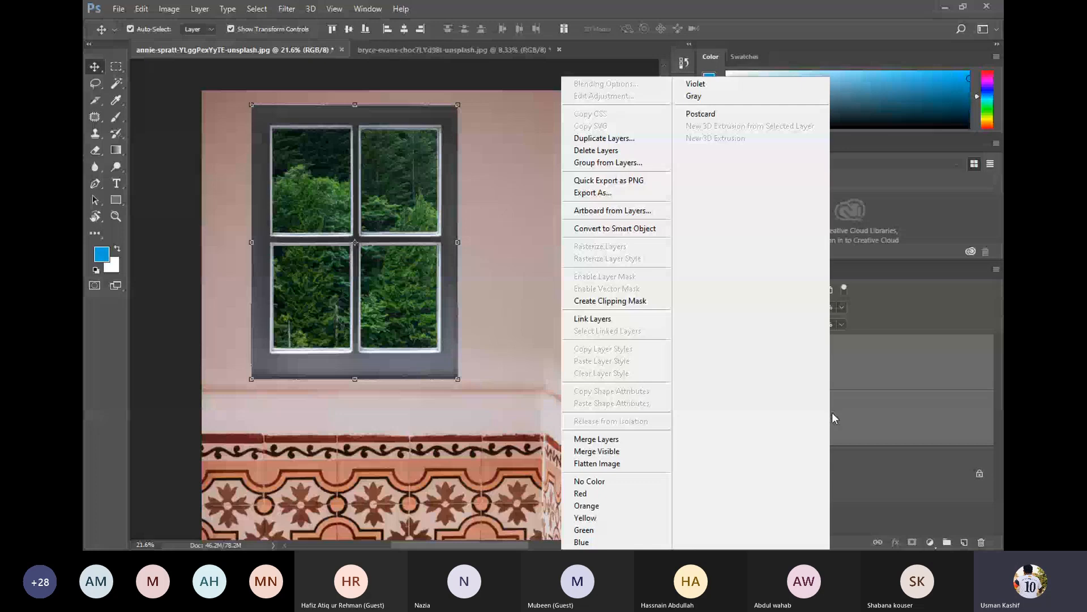
{"action": "left_click", "coordinate": [610, 440]}
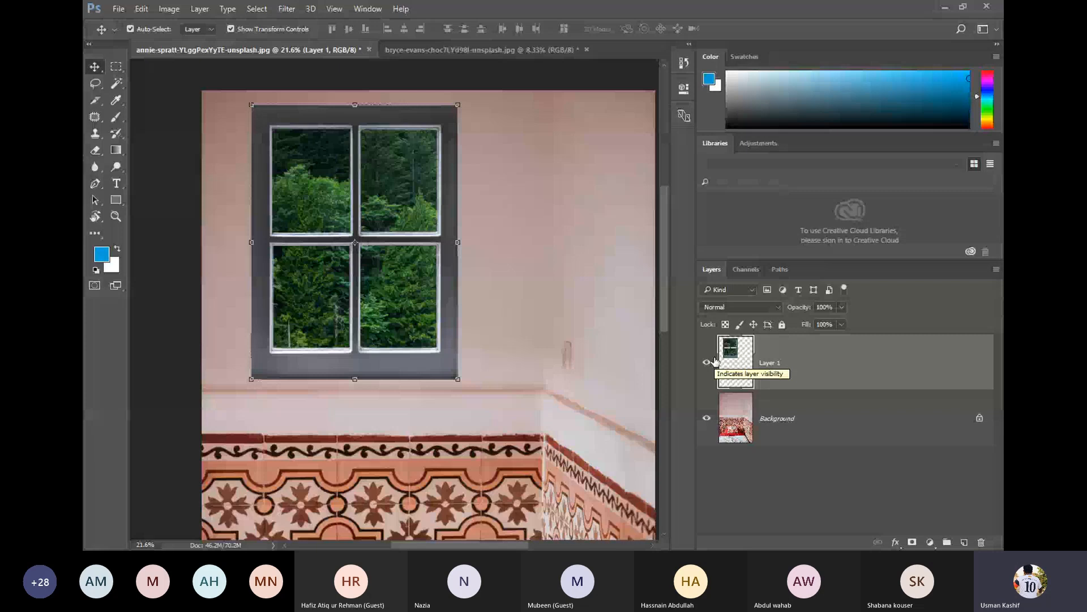
{"action": "key", "text": "ctrl"}
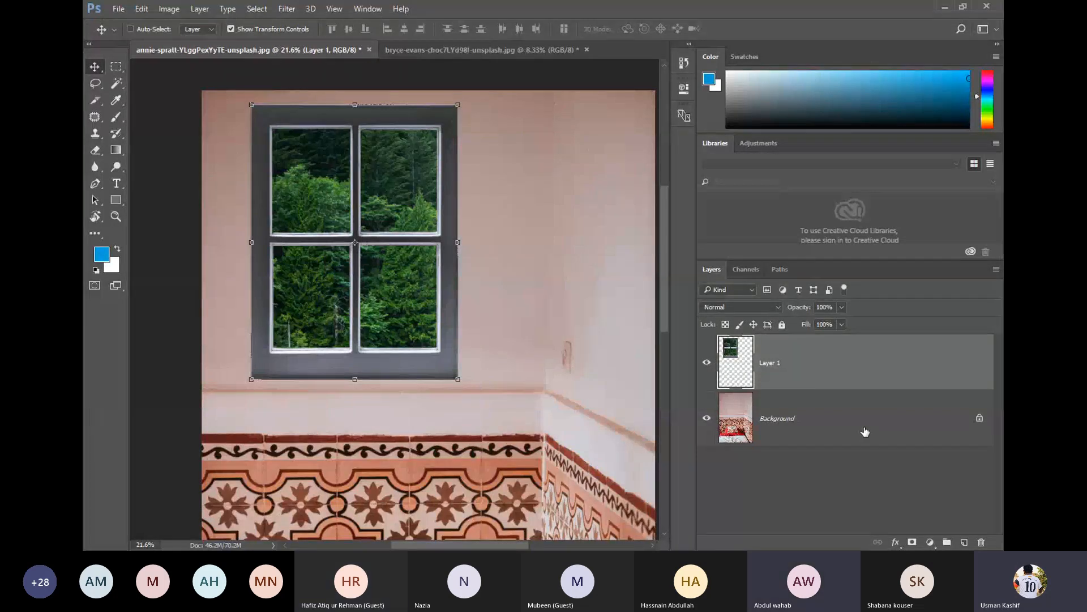
{"action": "key", "text": "ctrl+shift+j"}
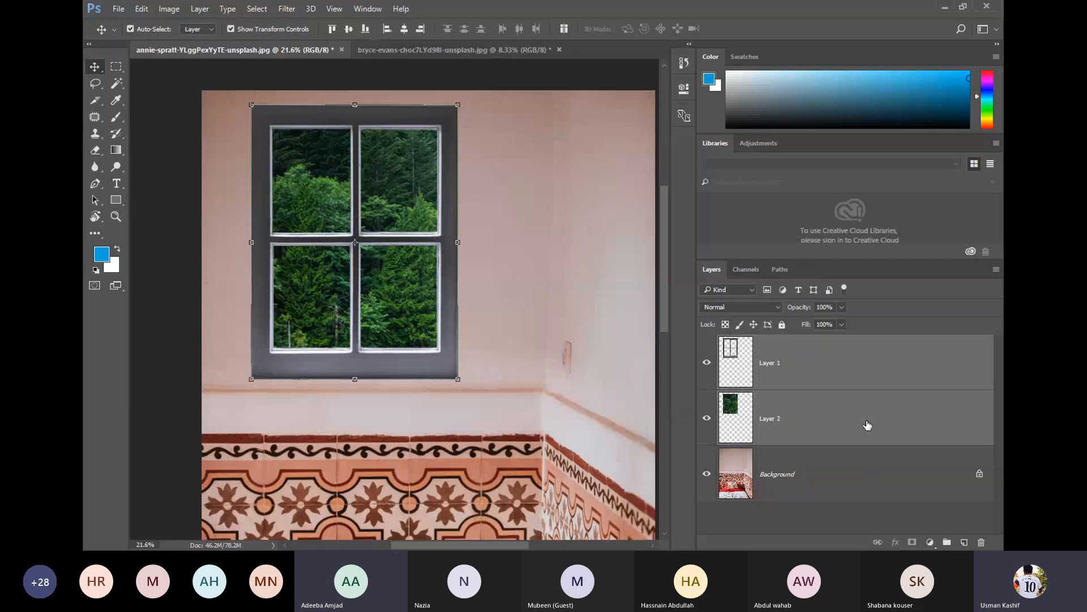
{"action": "left_click", "coordinate": [603, 306]}
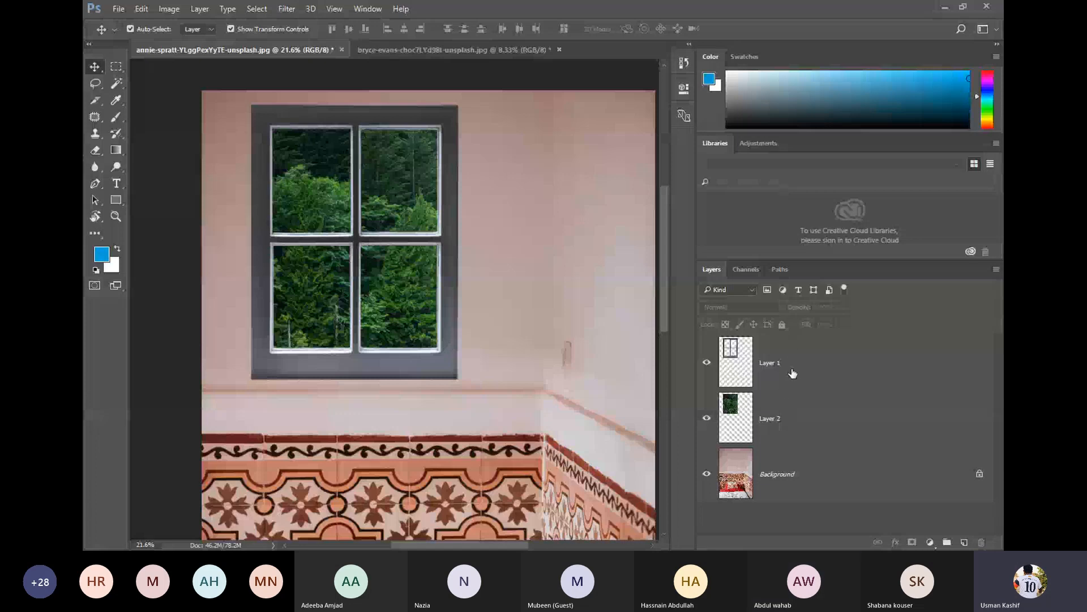
- Select the window and forest layers together and merge them into a single layer above the background
{"action": "left_click", "coordinate": [830, 364]}
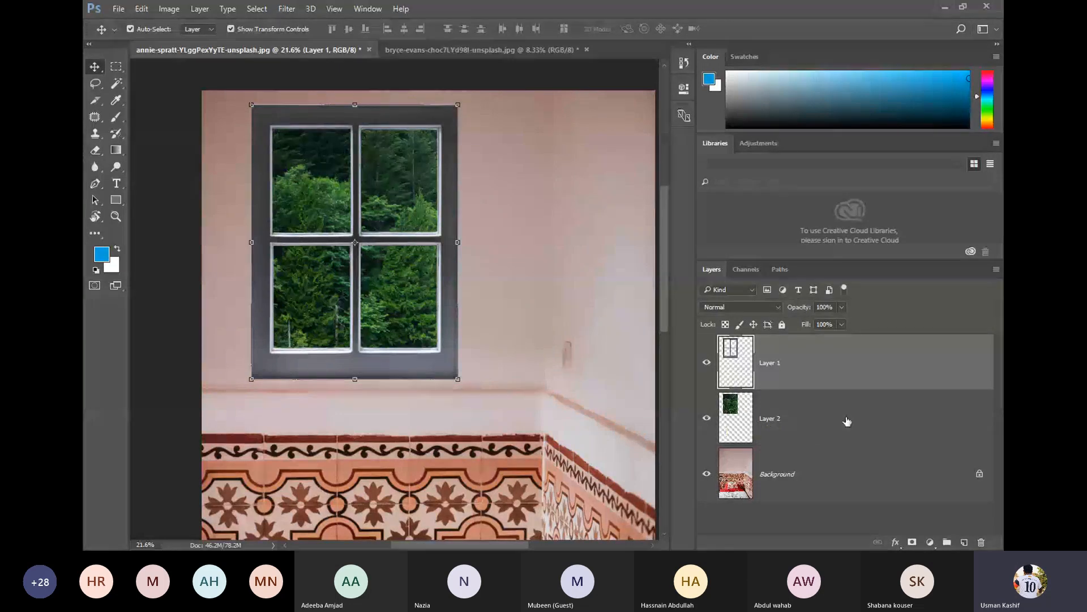
{"action": "left_click", "coordinate": [890, 424], "text": "shift"}
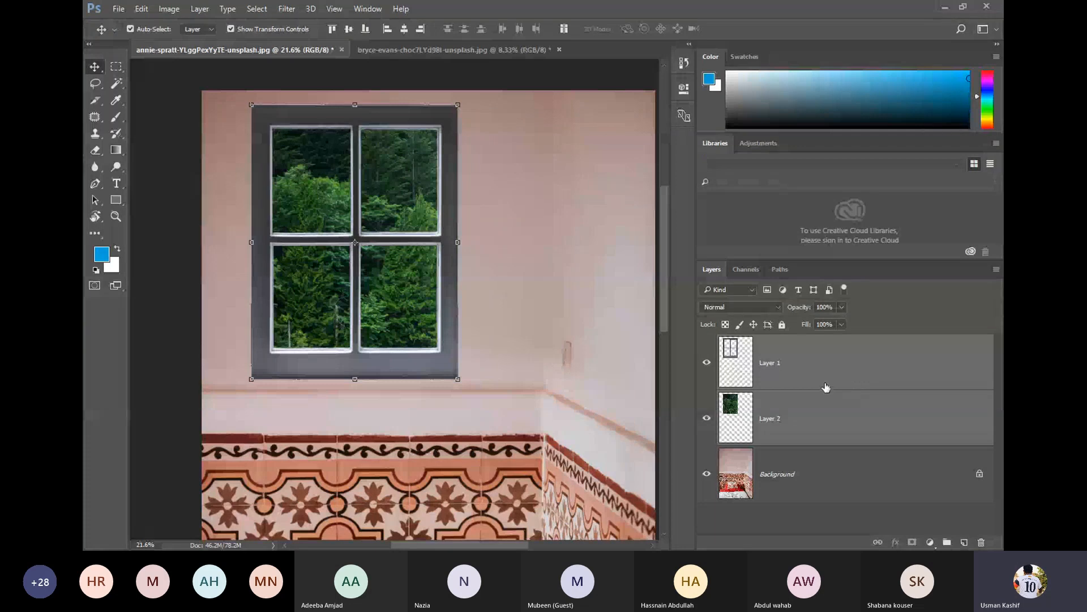
{"action": "right_click", "coordinate": [809, 420]}
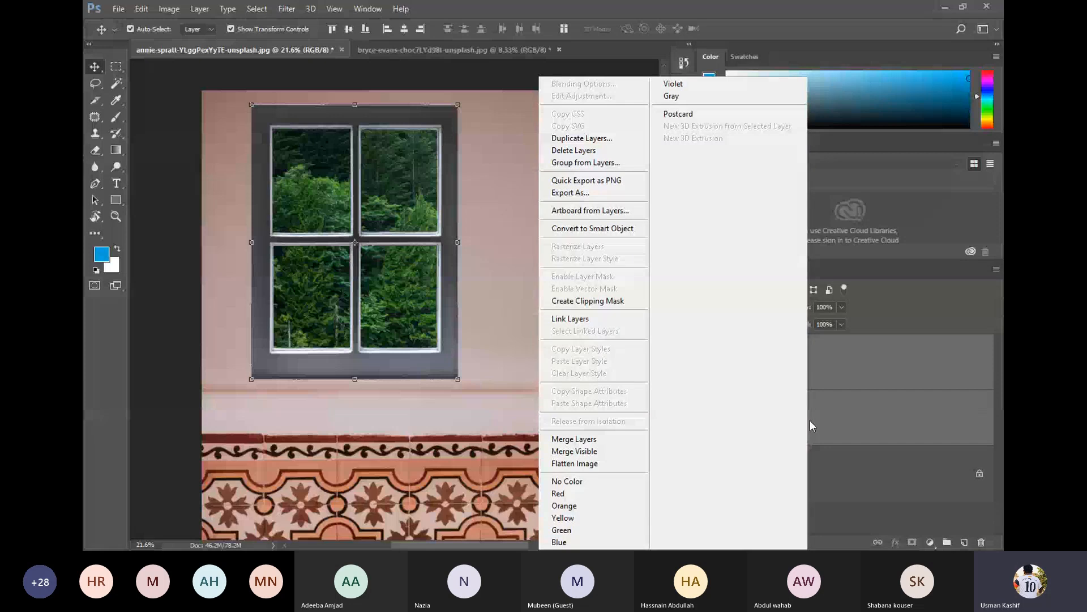
{"action": "left_click", "coordinate": [571, 441]}
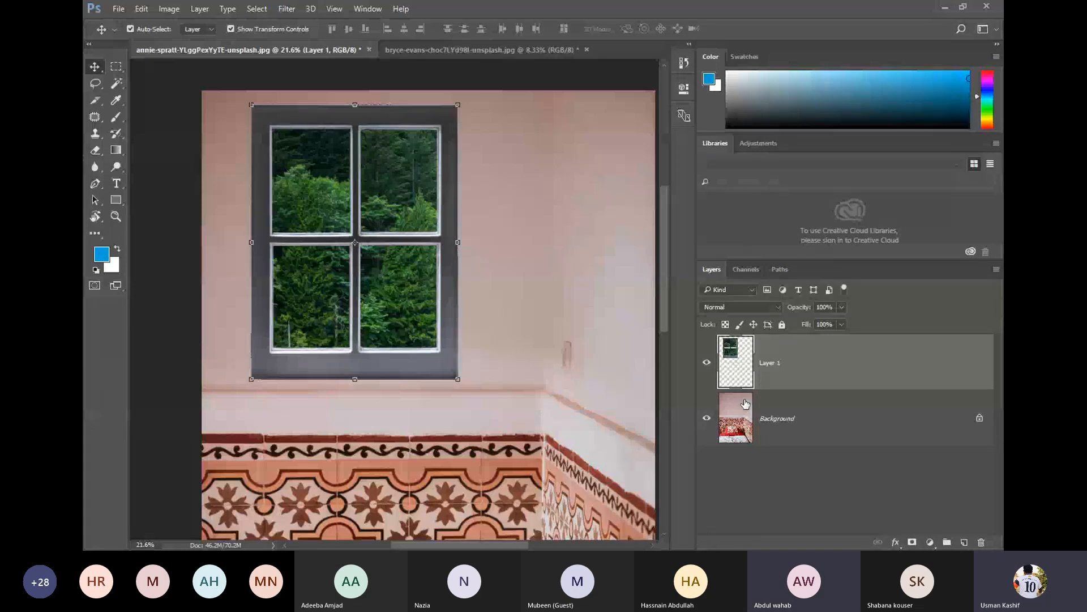
- Undo the layer merge and add the text "ctrl E" on the wall below the window
{"action": "key", "text": "ctrl+z"}
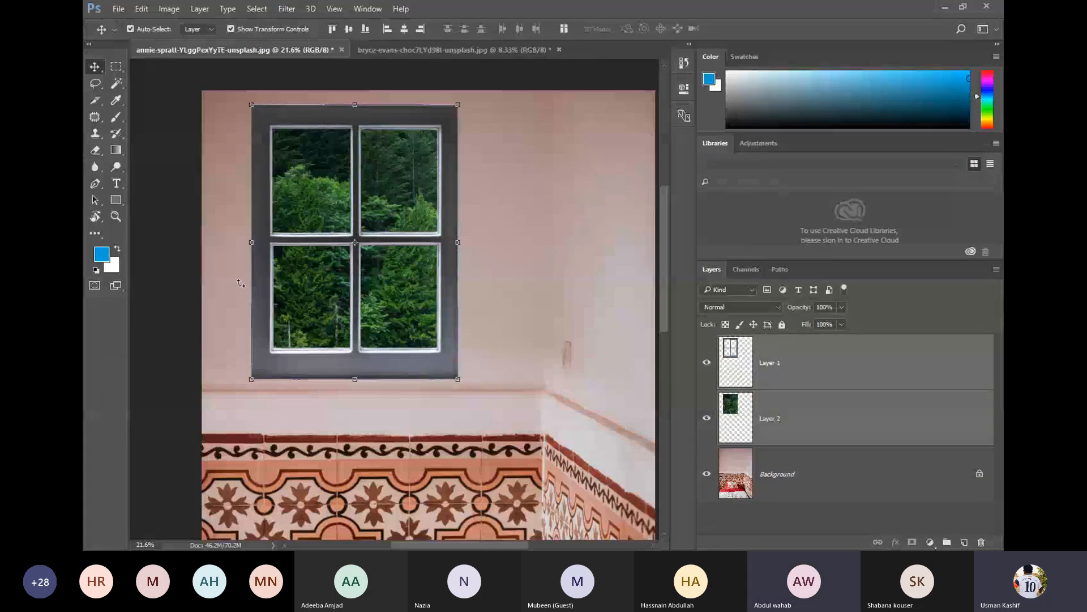
{"action": "left_click", "coordinate": [116, 183]}
{"action": "left_click", "coordinate": [304, 419]}
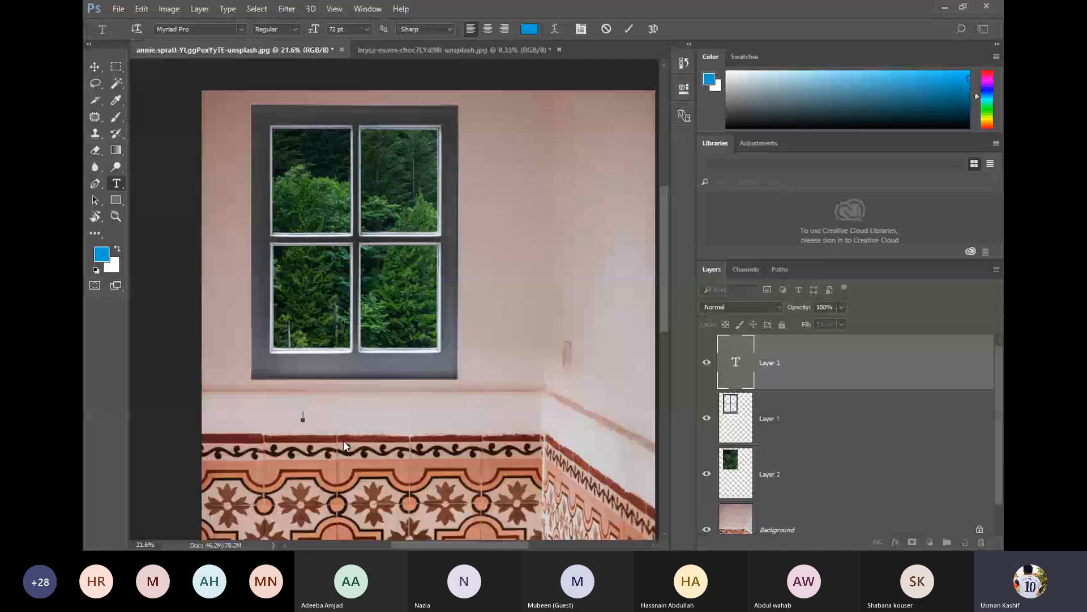
{"action": "type", "text": "ab"}
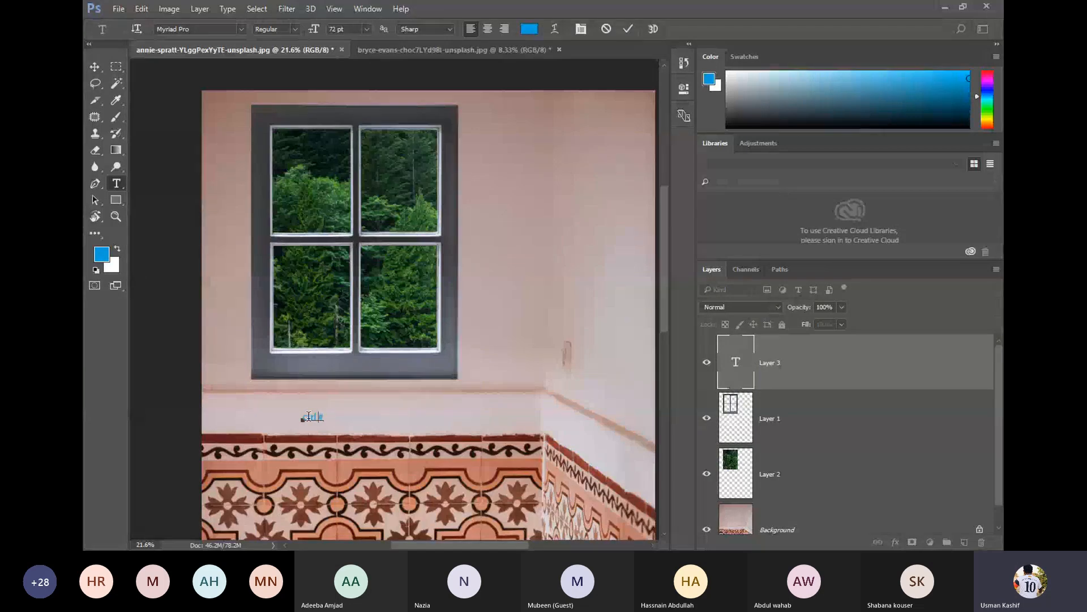
{"action": "left_click", "coordinate": [92, 67]}
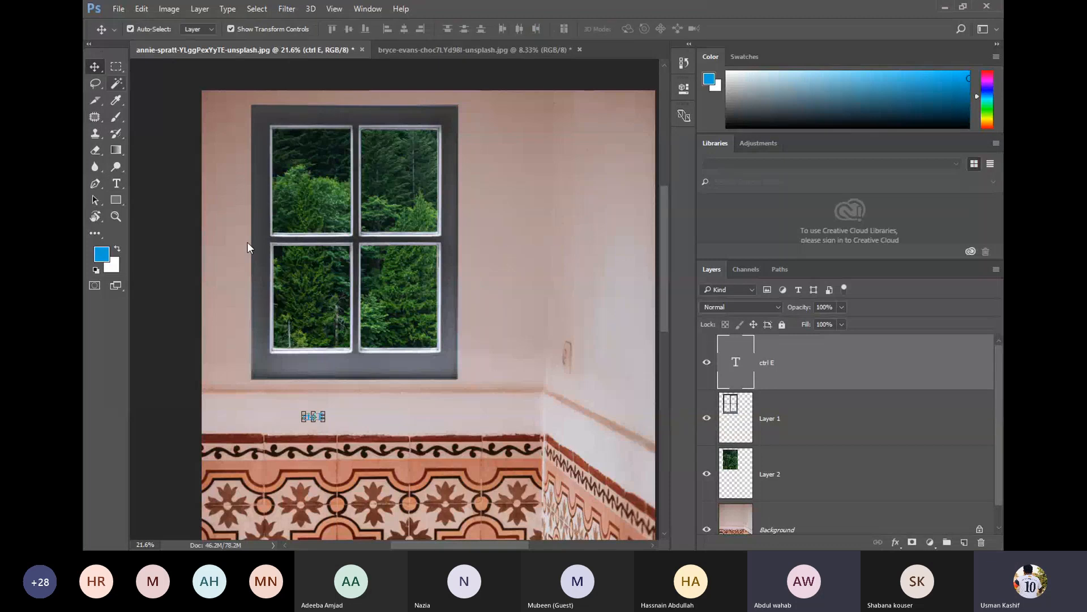
- Enlarge the "ctrl E" text to about the window's width, place it over the tiles below the window, and deselect it
{"action": "key", "text": "ctrl+t"}
{"action": "left_click_drag", "start_coordinate": [407, 357], "coordinate": [566, 272]}
{"action": "key", "text": "Return"}
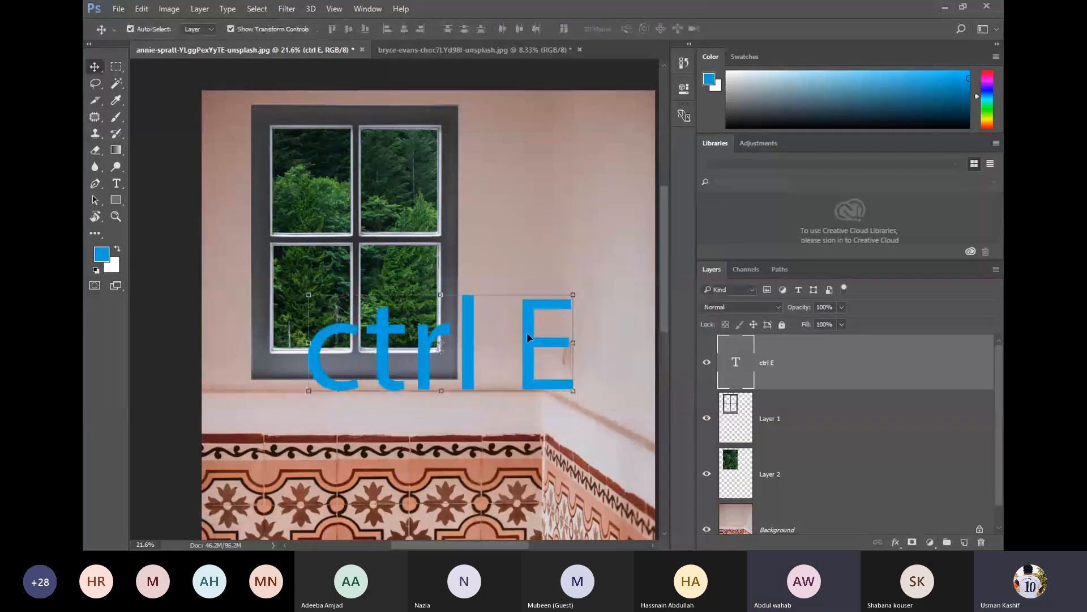
{"action": "left_click_drag", "start_coordinate": [528, 349], "coordinate": [469, 443]}
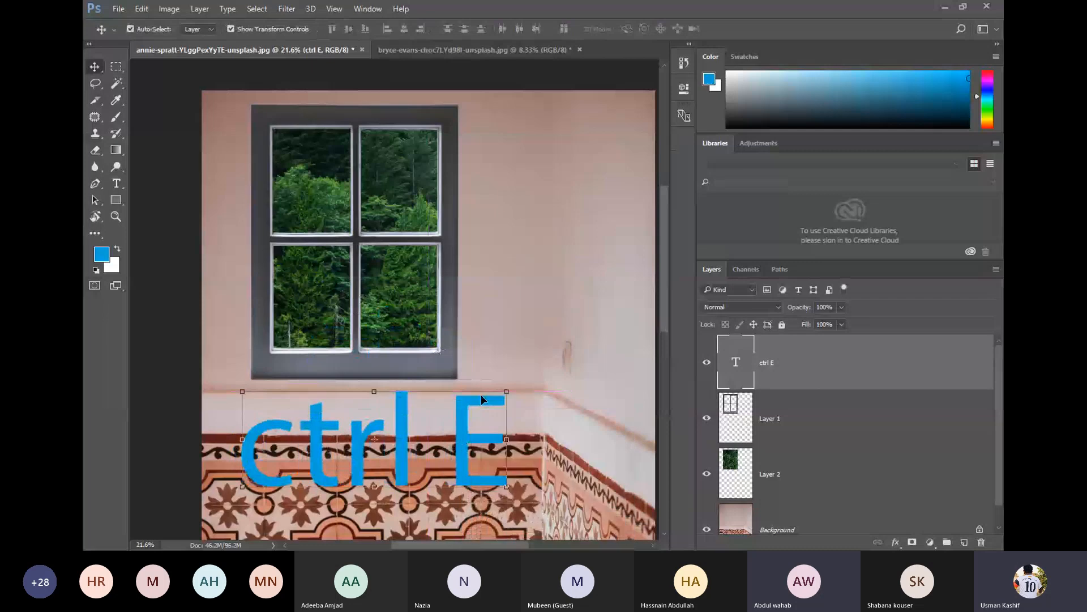
{"action": "left_click", "coordinate": [532, 300]}
- Select Layer 1 and Layer 2 together, clear the selection, and demonstrate selecting them directly on the canvas
{"action": "scroll", "coordinate": [828, 419], "scroll_direction": "down", "scroll_amount": 1}
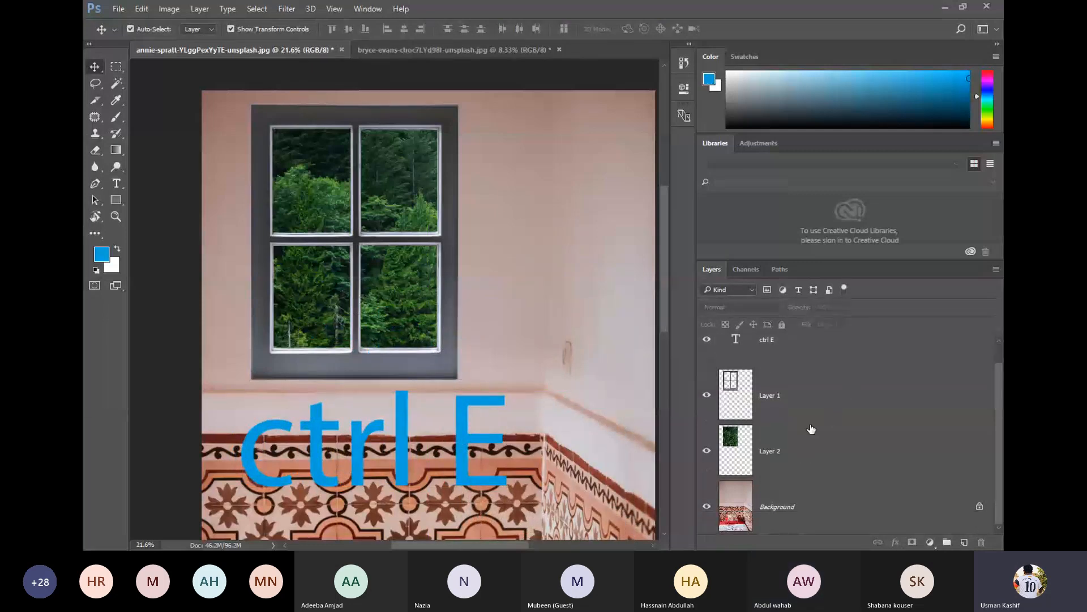
{"action": "left_click", "coordinate": [797, 446]}
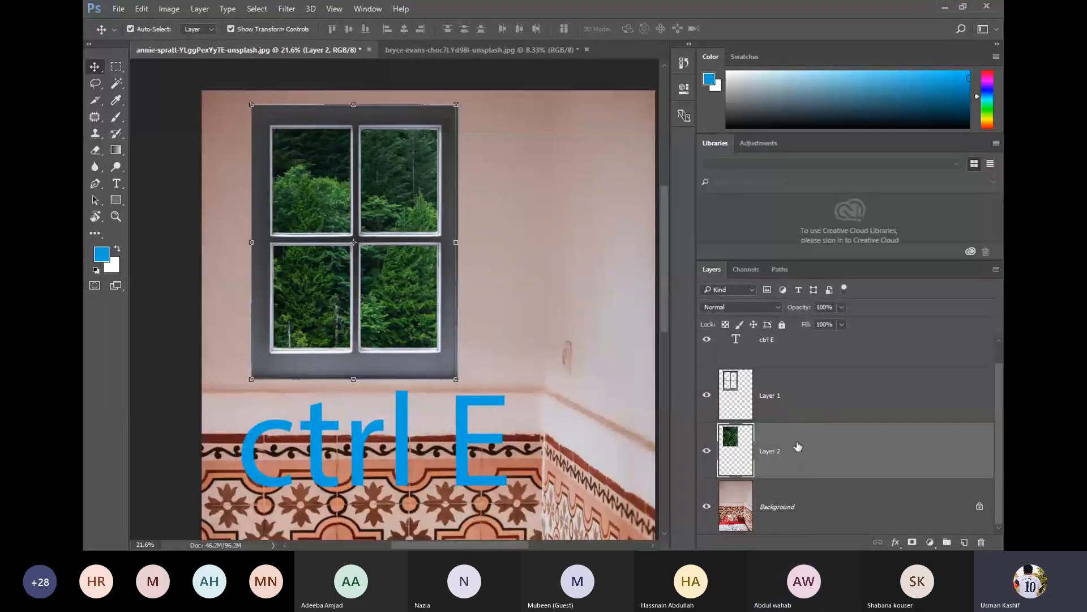
{"action": "left_click", "coordinate": [811, 404], "text": "ctrl"}
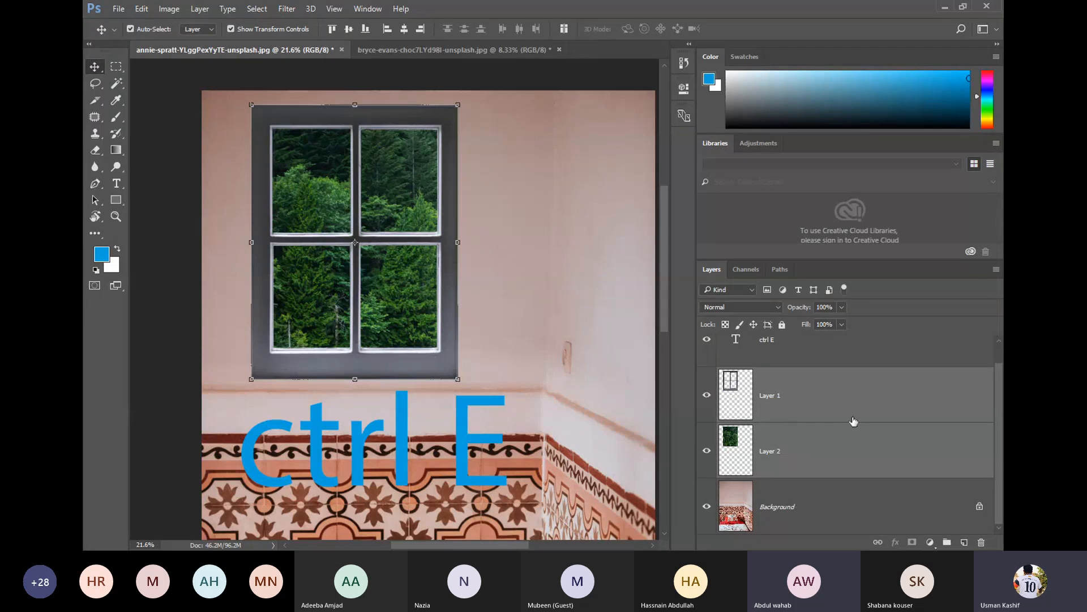
{"action": "scroll", "coordinate": [867, 430], "scroll_direction": "up", "scroll_amount": 1}
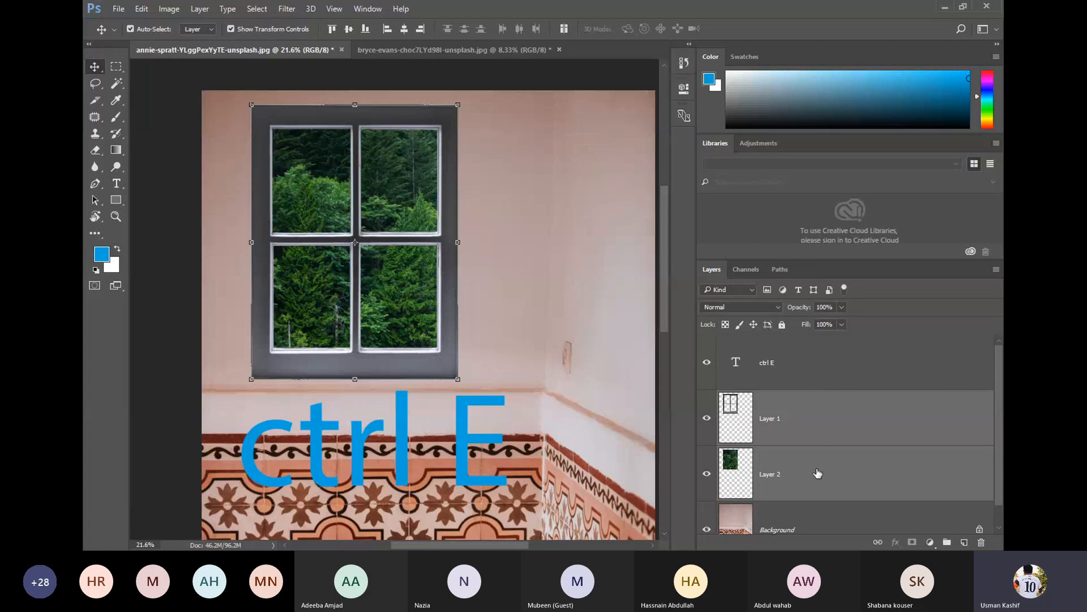
{"action": "left_click", "coordinate": [522, 285]}
{"action": "left_click_drag", "start_coordinate": [491, 201], "coordinate": [373, 292]}
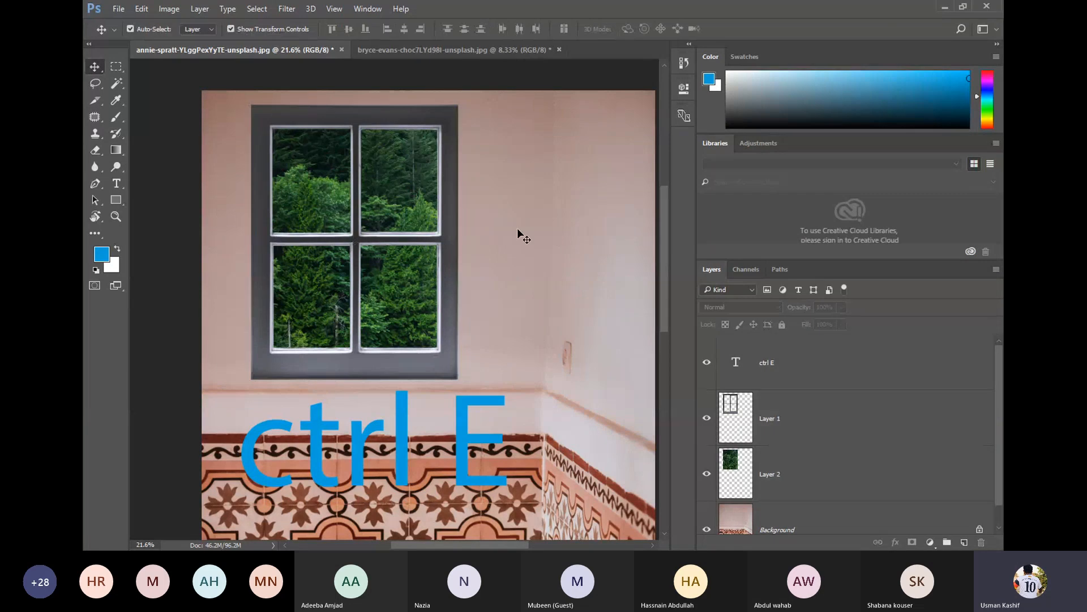
{"action": "left_click_drag", "start_coordinate": [518, 228], "coordinate": [395, 295]}
{"action": "left_click", "coordinate": [544, 355]}
- Select Layer 1 and Layer 2 together, apply Merge Layers, and undo the merge
{"action": "left_click", "coordinate": [859, 428]}
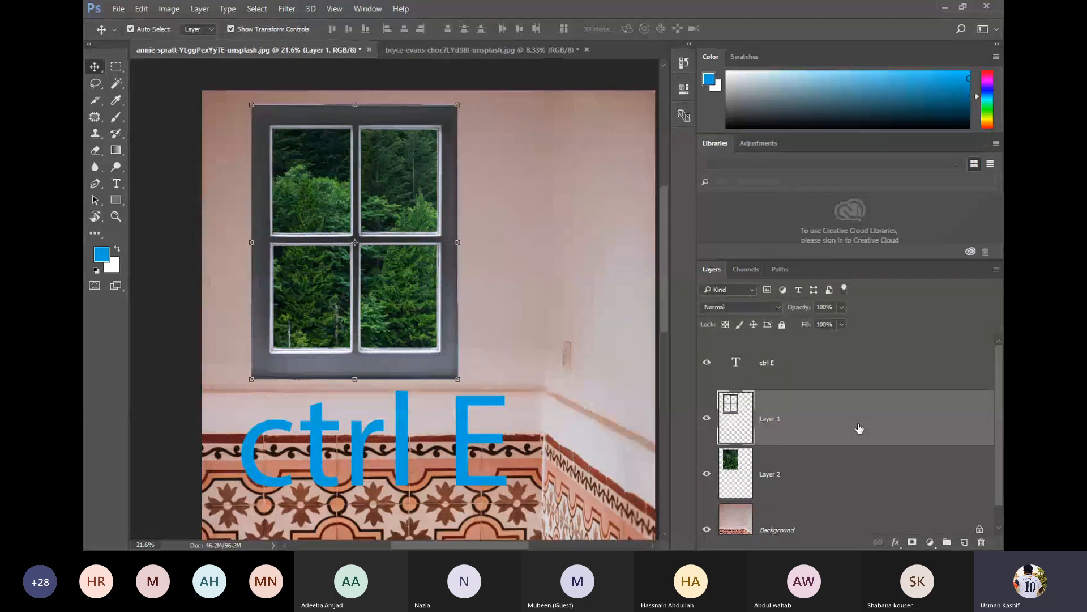
{"action": "left_click", "coordinate": [878, 491], "text": "shift"}
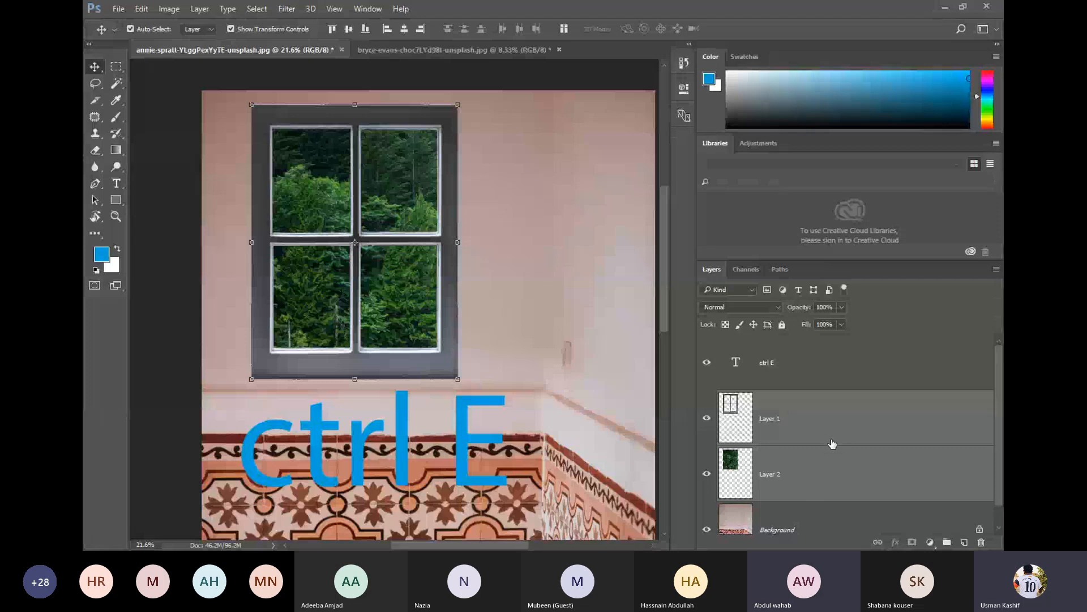
{"action": "right_click", "coordinate": [339, 270]}
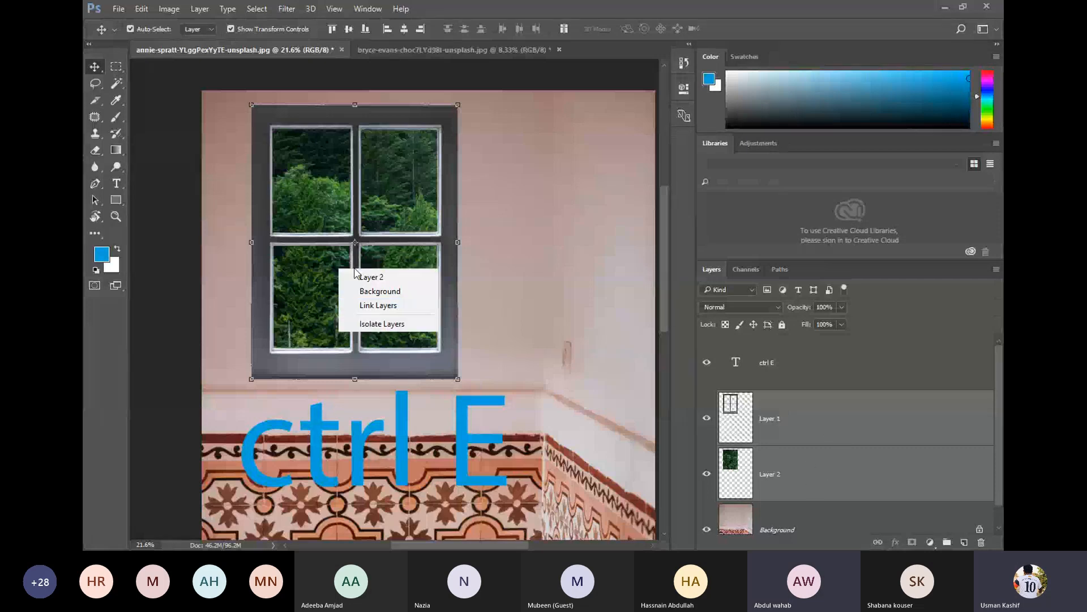
{"action": "key", "text": "Escape"}
{"action": "right_click", "coordinate": [845, 499]}
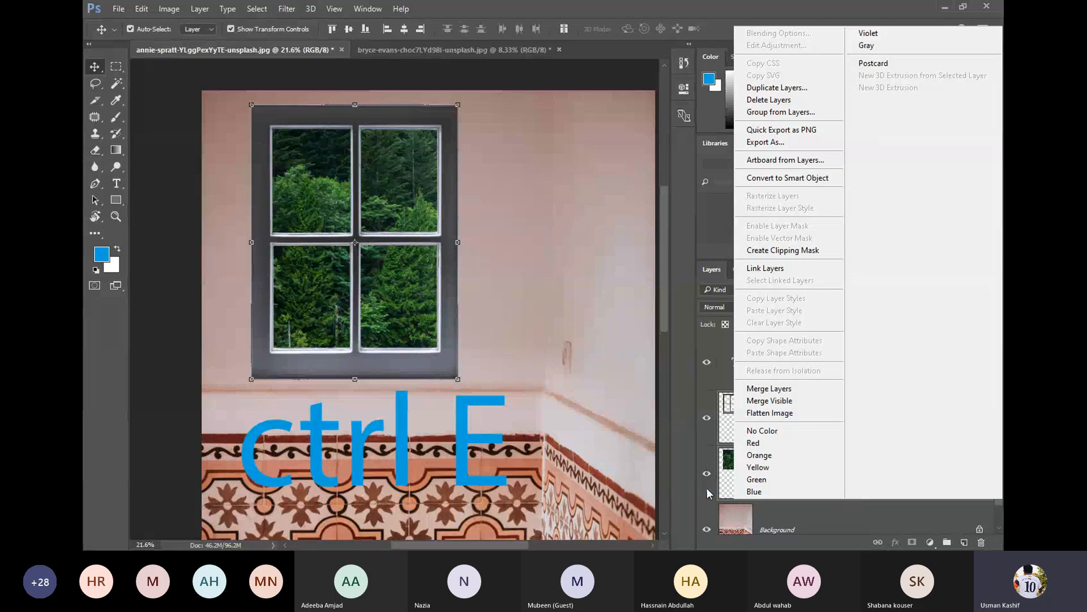
{"action": "left_click", "coordinate": [780, 393]}
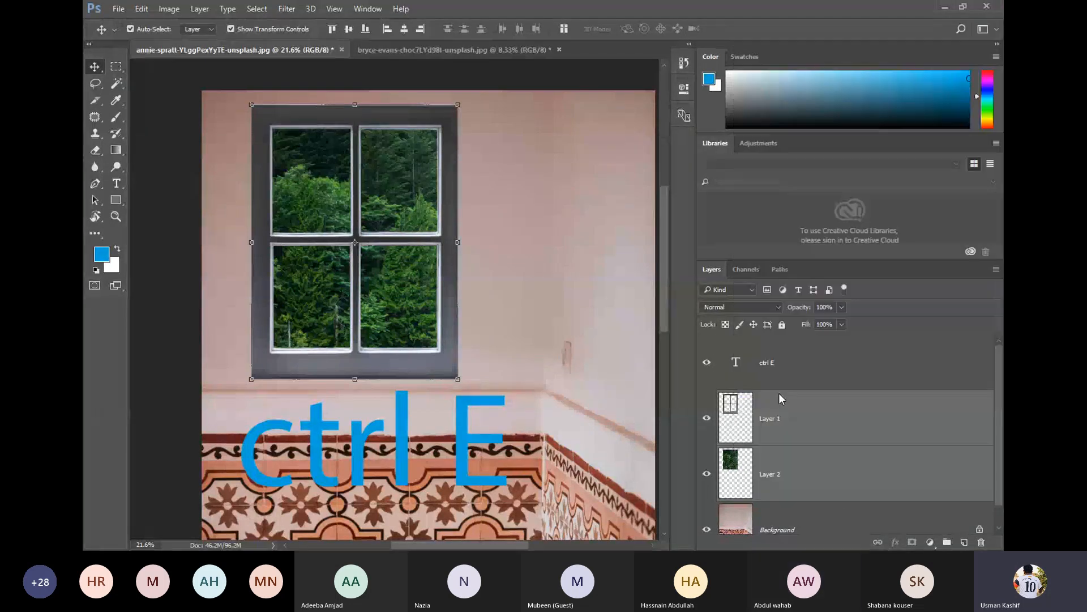
{"action": "key", "text": "ctrl+z"}
- Merge the selected window and forest layers into a single layer and deselect it
{"action": "key", "text": "ctrl"}
{"action": "key", "text": "ctrl+e"}
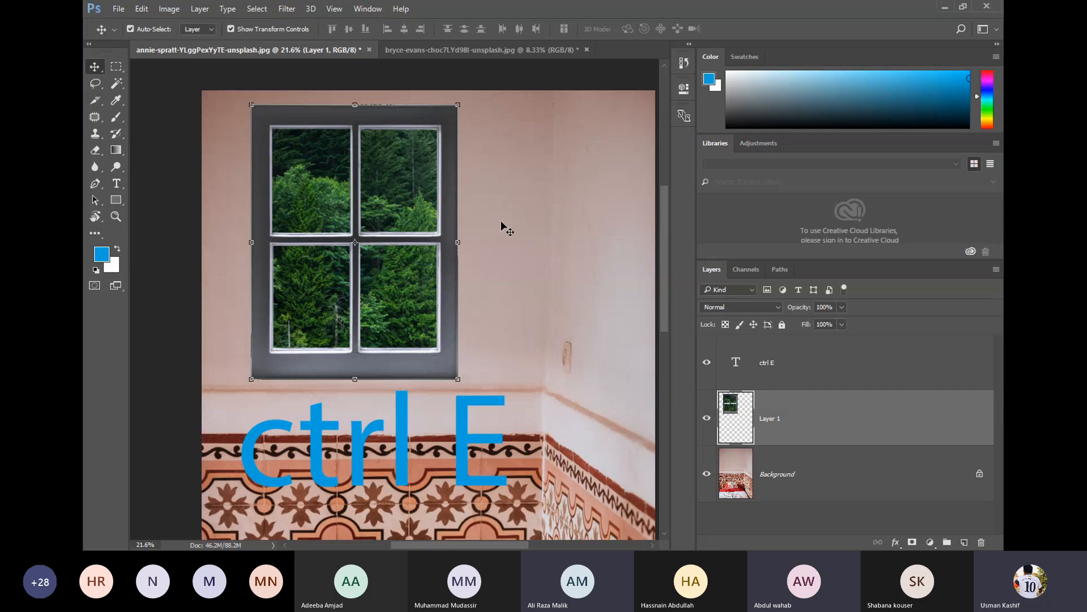
{"action": "scroll", "coordinate": [377, 164], "scroll_direction": "down", "scroll_amount": 2}
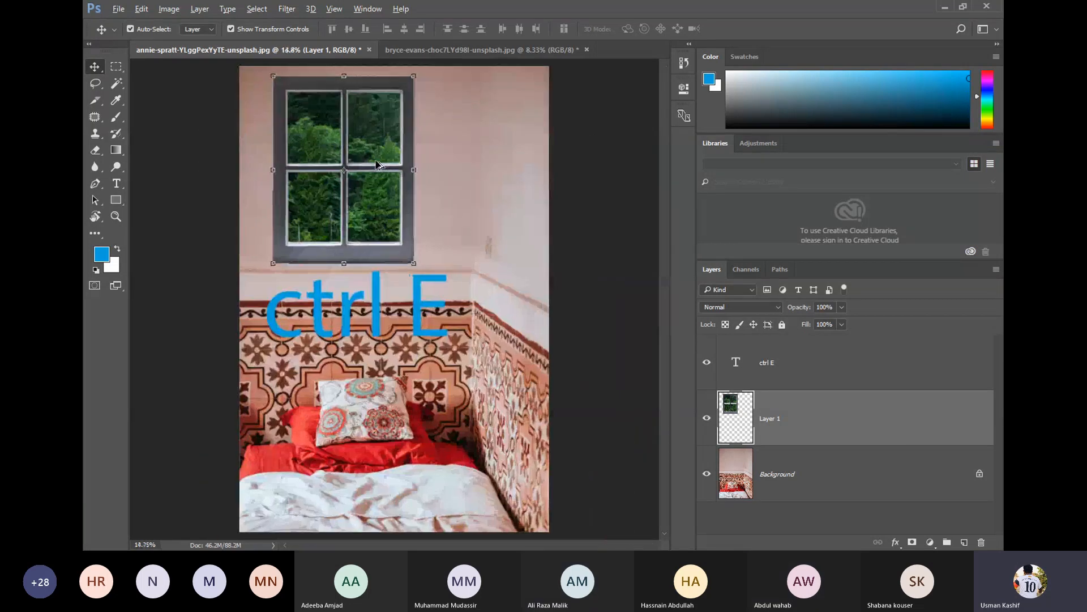
{"action": "left_click_drag", "start_coordinate": [474, 185], "coordinate": [493, 214]}
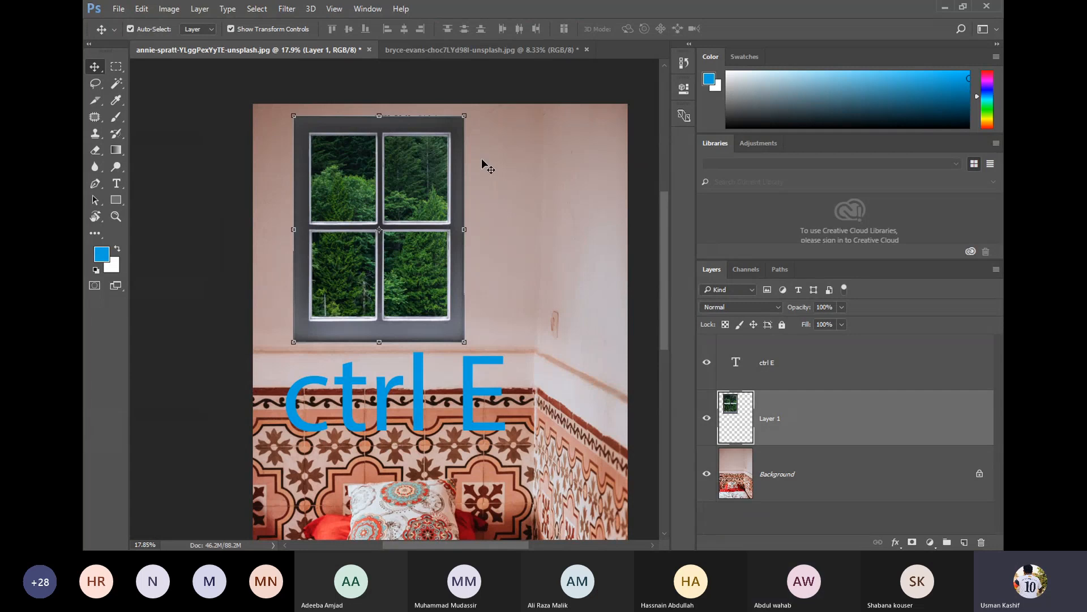
{"action": "left_click", "coordinate": [494, 202]}
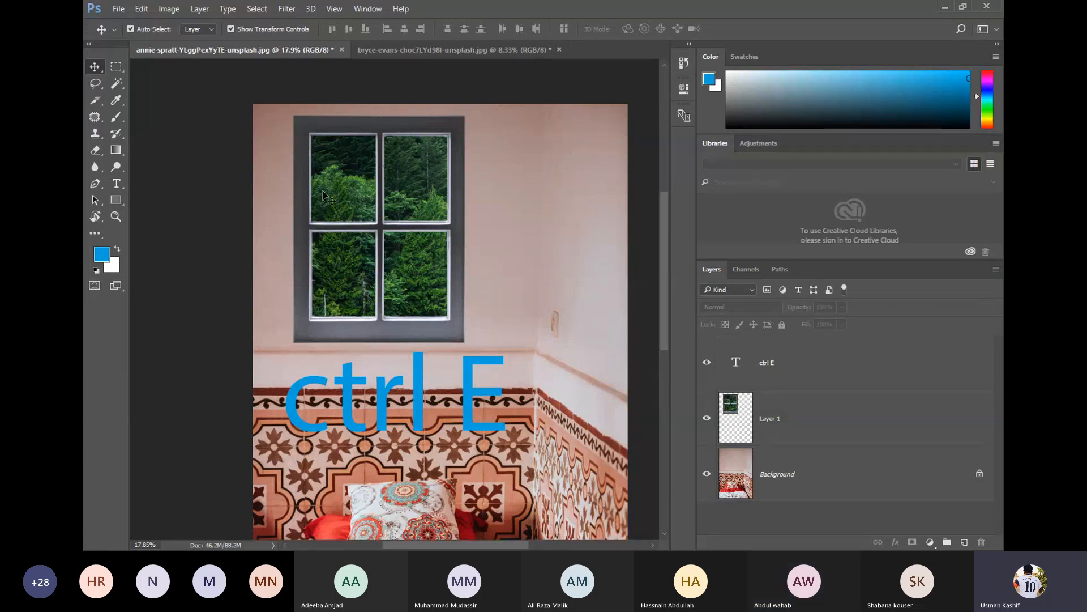
{"action": "scroll", "coordinate": [344, 118], "scroll_direction": "down", "scroll_amount": 1}
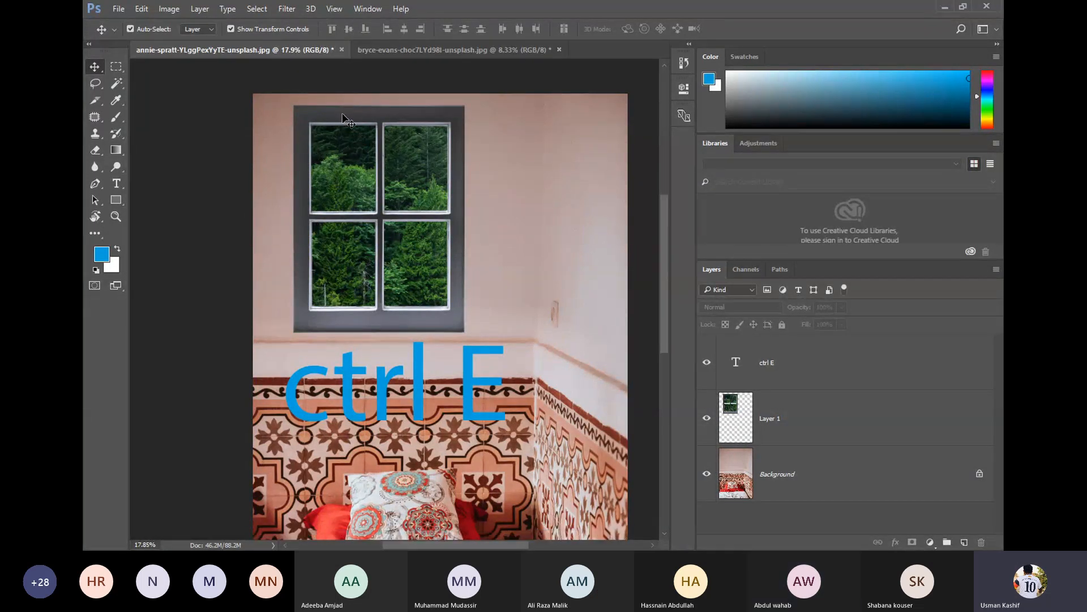
{"action": "scroll", "coordinate": [346, 120], "scroll_direction": "down", "scroll_amount": 2}
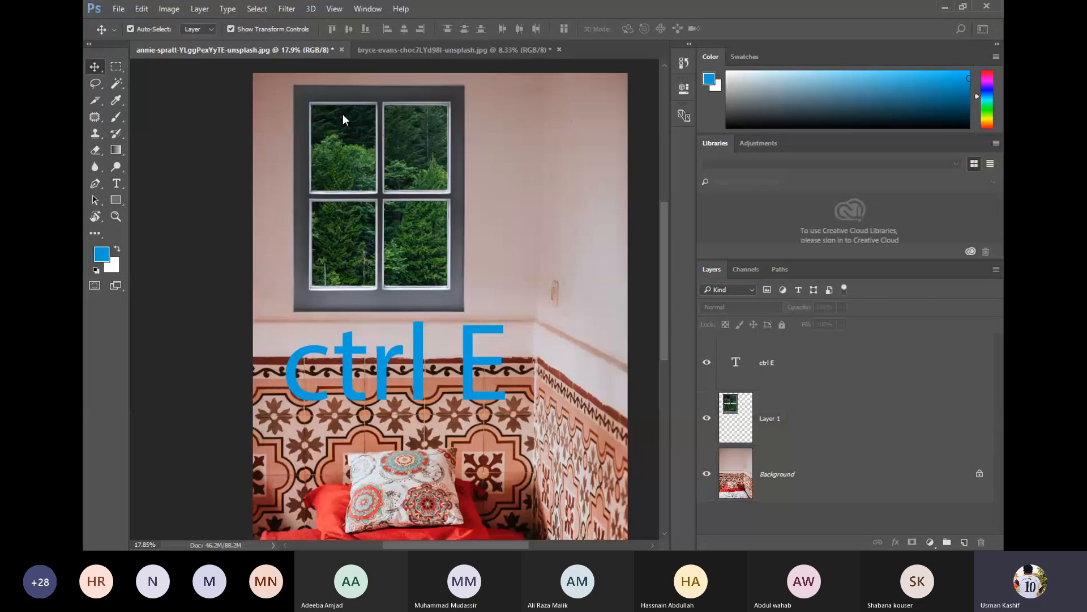
- Create a new 10 × 10 cm RGB document at 300 pixels/inch with a white background, and close both photo documents
{"action": "key", "text": "ctrl+n"}
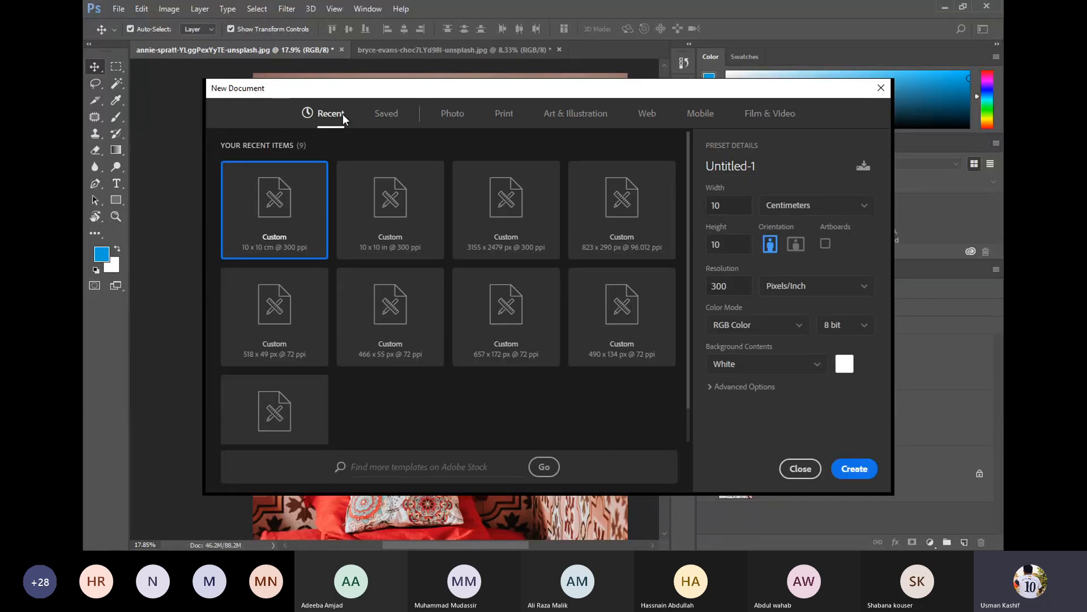
{"action": "key", "text": "Return"}
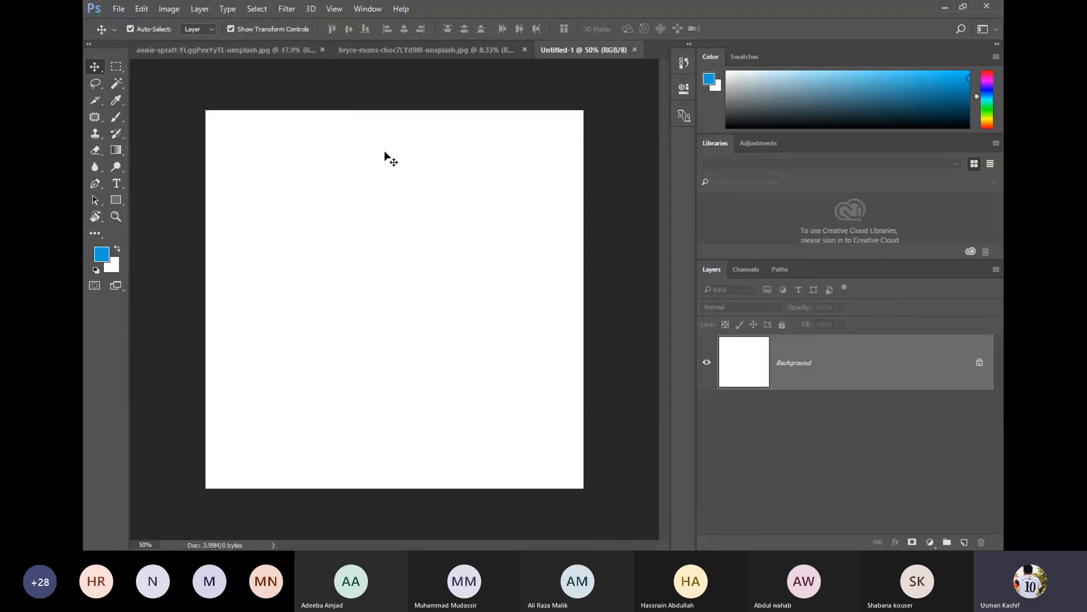
{"action": "left_click", "coordinate": [269, 50]}
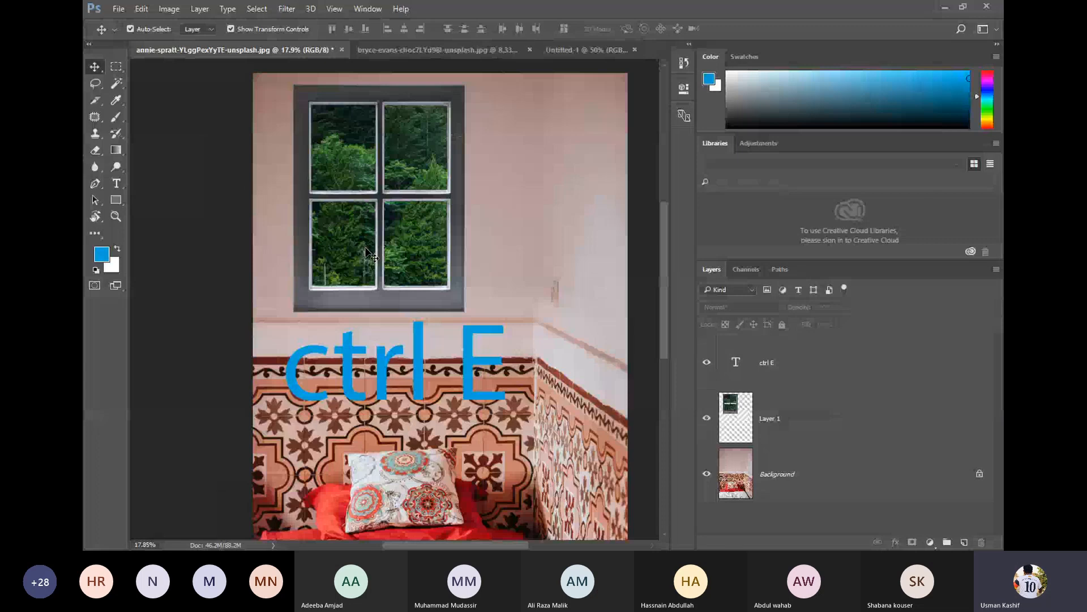
{"action": "left_click", "coordinate": [341, 50]}
{"action": "left_click", "coordinate": [526, 224]}
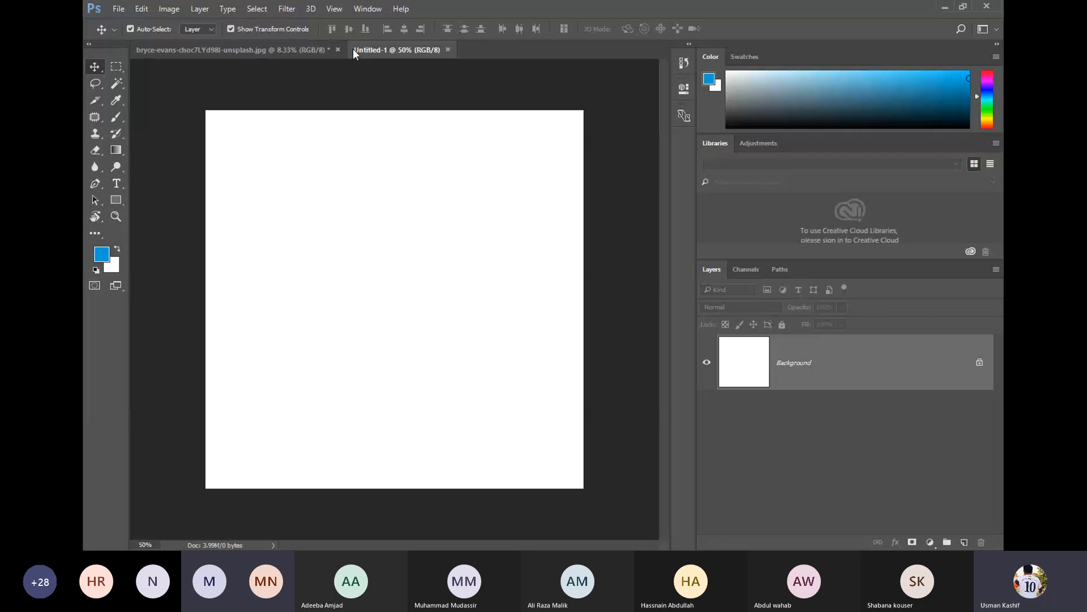
{"action": "left_click", "coordinate": [338, 50]}
{"action": "left_click", "coordinate": [530, 218]}
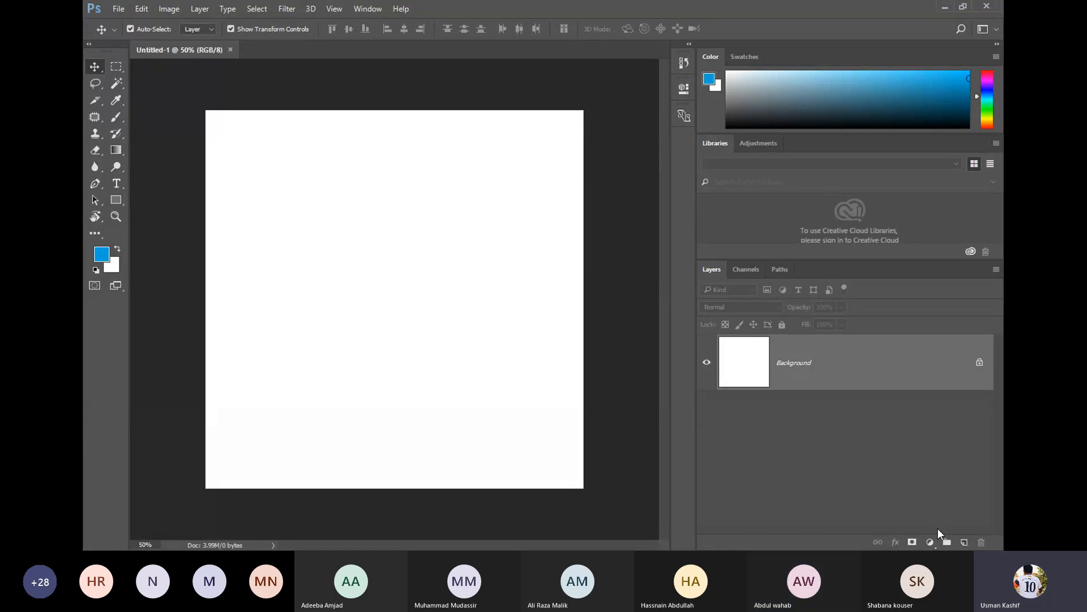
- Add a new layer, fill a tall rectangular marquee near the canvas's upper left corner with the blue foreground color, and deselect
{"action": "left_click", "coordinate": [964, 543]}
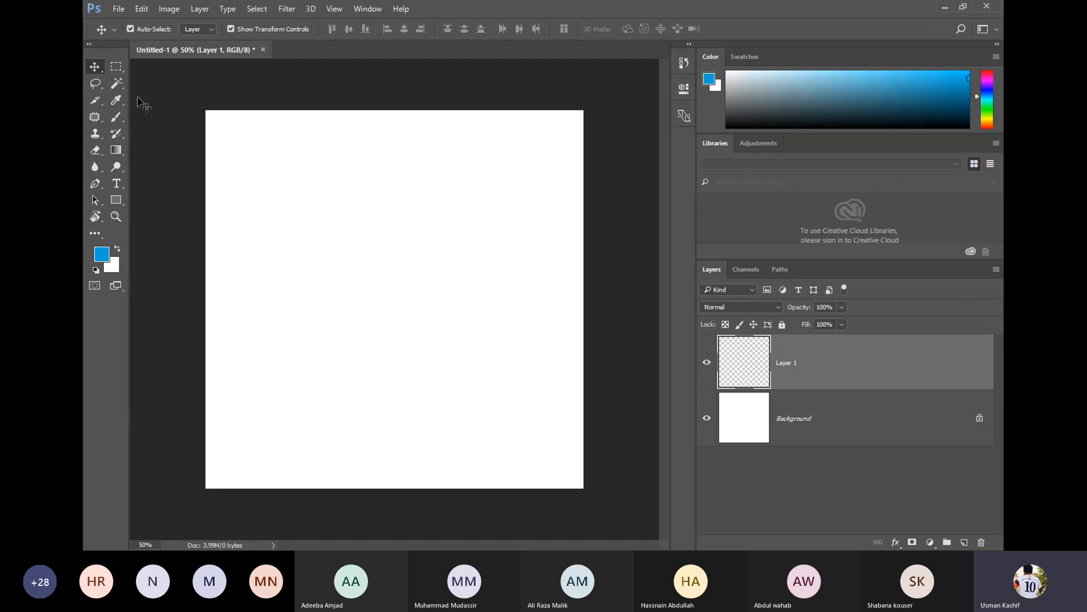
{"action": "left_click", "coordinate": [120, 67]}
{"action": "left_click_drag", "start_coordinate": [229, 144], "coordinate": [335, 294]}
{"action": "key", "text": "alt+BackSpace"}
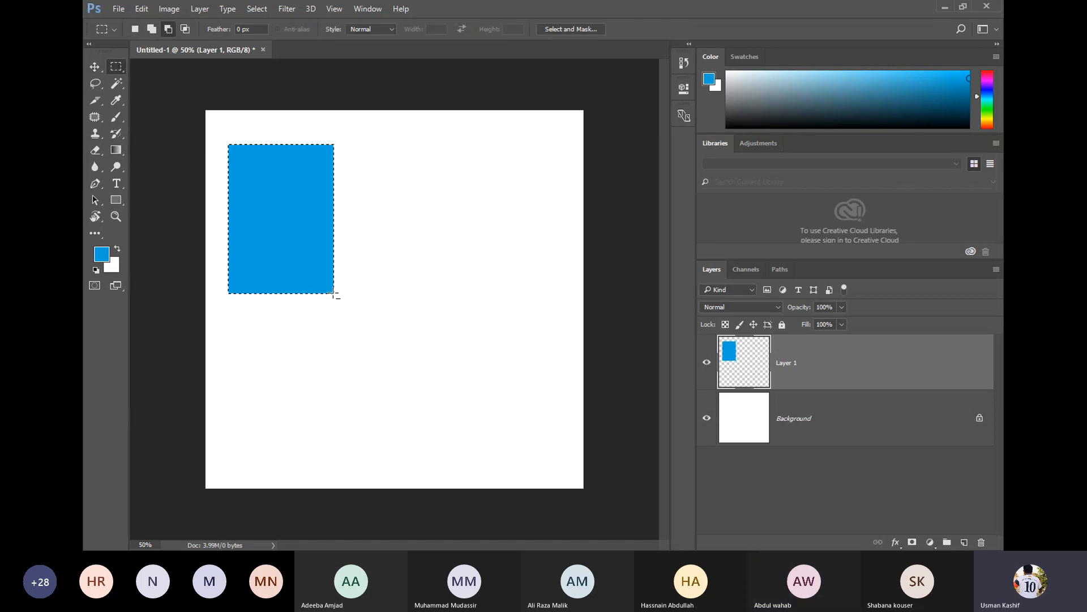
{"action": "key", "text": "ctrl+d"}
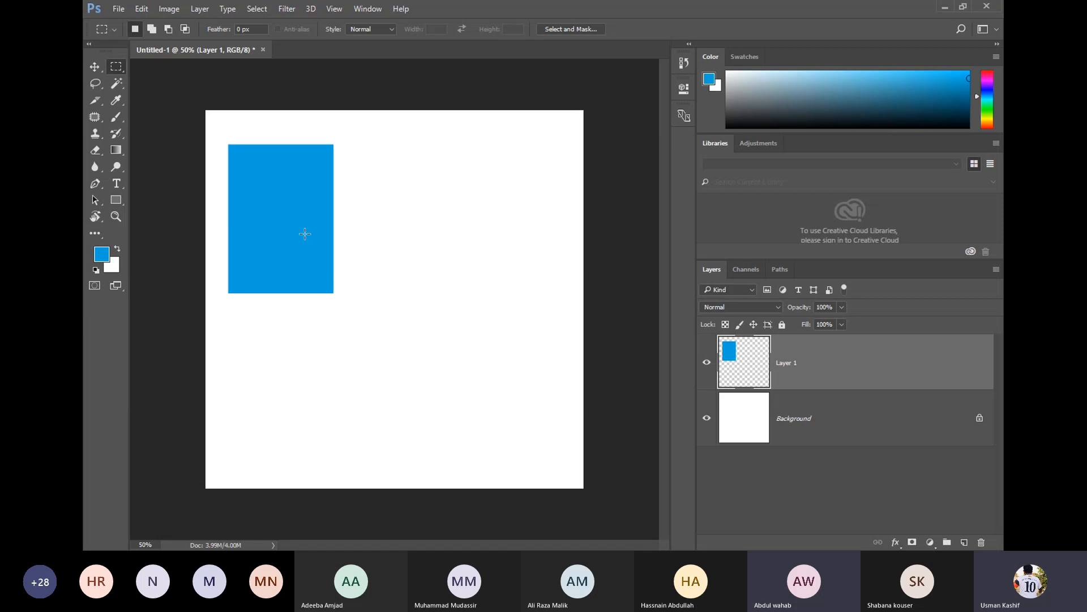
- Duplicate the blue rectangle into an evenly spaced two-by-two grid of window panes and select all four layers
{"action": "left_click", "coordinate": [95, 67]}
{"action": "left_click_drag", "start_coordinate": [291, 240], "coordinate": [428, 242], "text": "alt"}
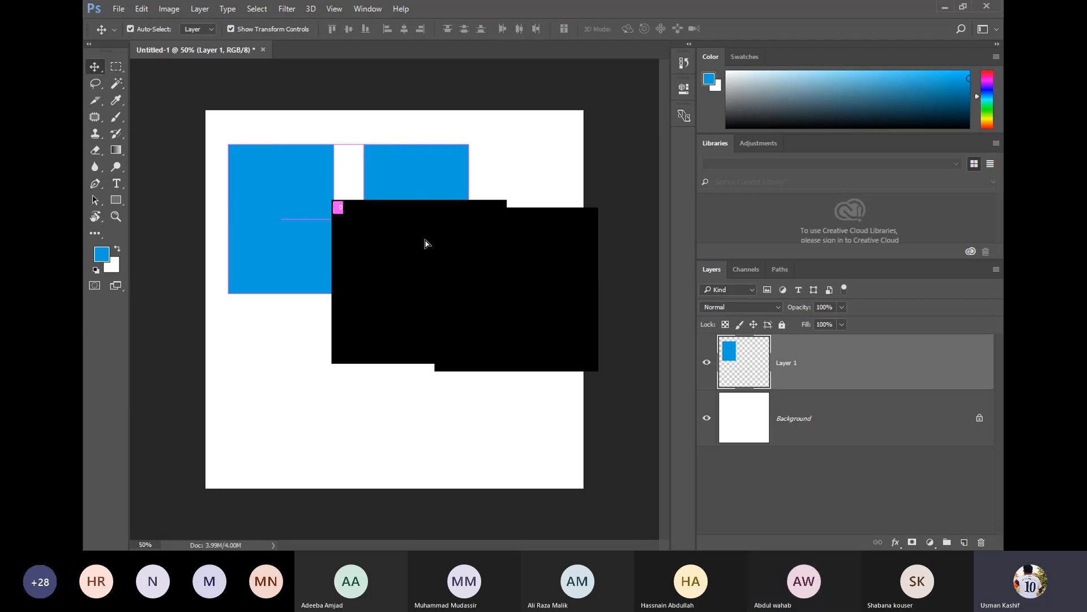
{"action": "left_click_drag", "start_coordinate": [422, 291], "coordinate": [265, 422]}
{"action": "left_click_drag", "start_coordinate": [417, 268], "coordinate": [209, 408]}
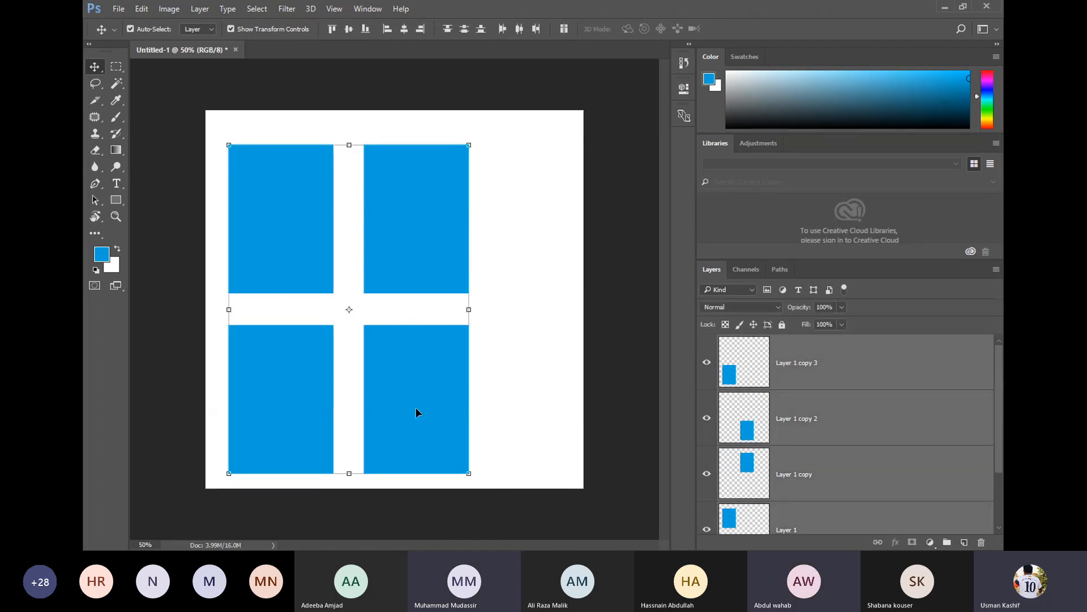
- Move the four blue rectangles together to the middle of the canvas, deselect them, and select all four again
{"action": "left_click_drag", "start_coordinate": [418, 413], "coordinate": [467, 396]}
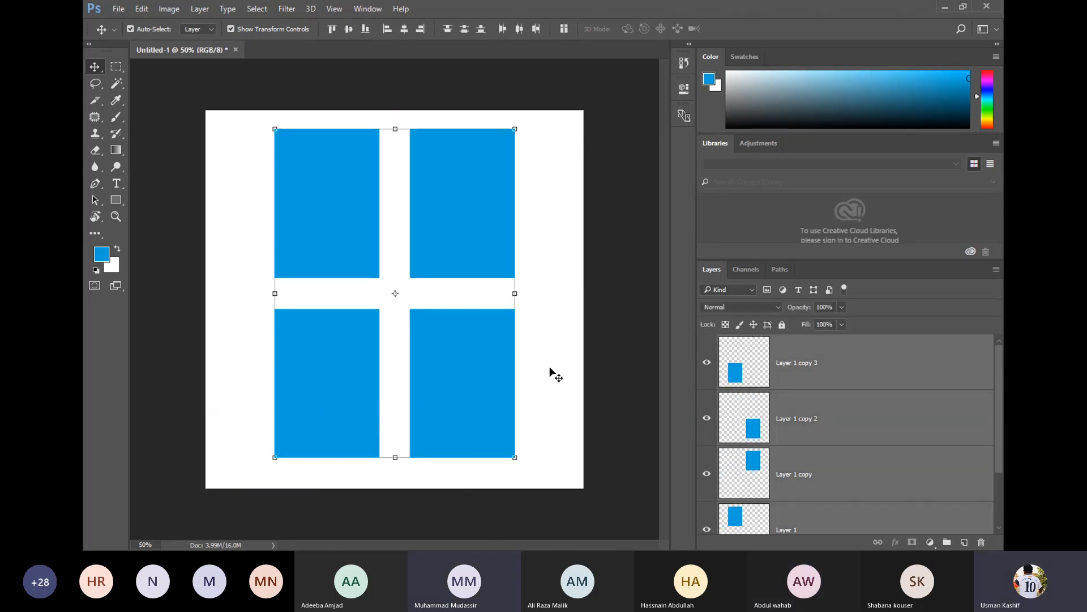
{"action": "left_click", "coordinate": [549, 372]}
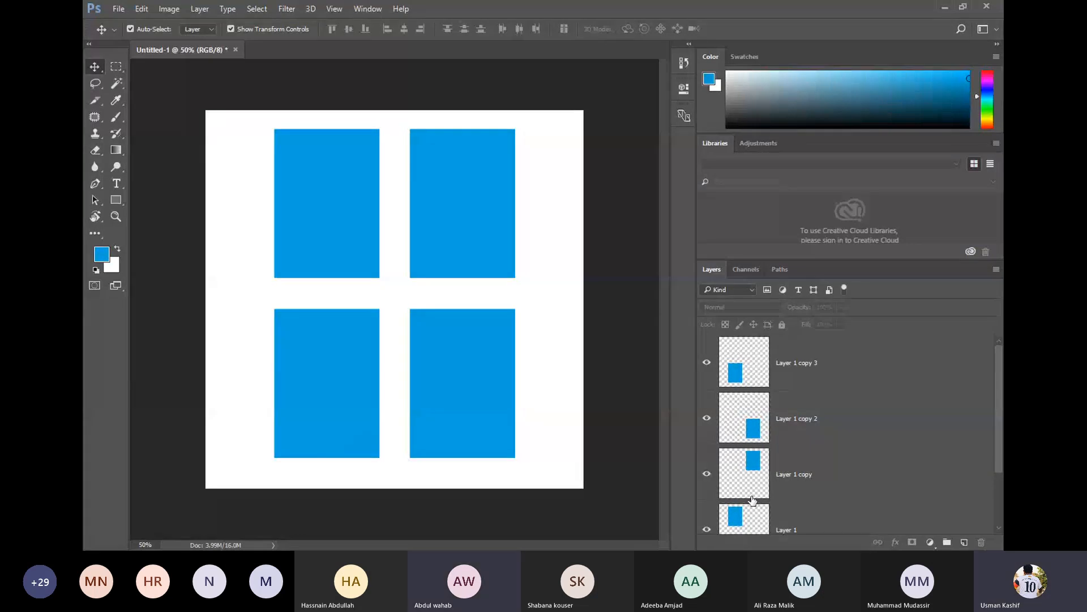
{"action": "left_click_drag", "start_coordinate": [536, 182], "coordinate": [317, 395]}
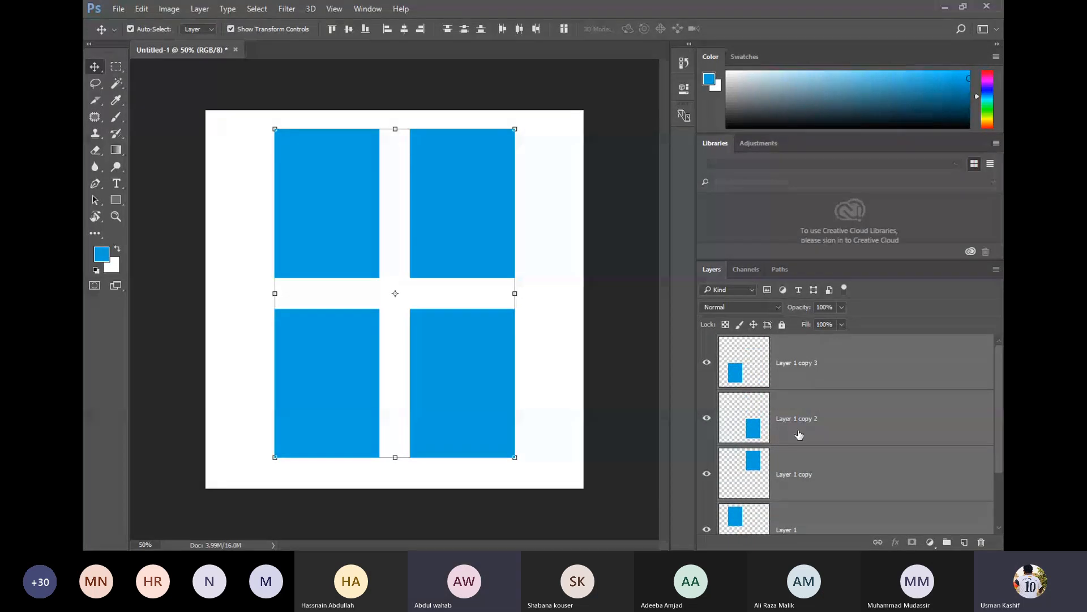
- Merge the four selected blue rectangle layers into one layer and move the merged window slightly down the canvas
{"action": "scroll", "coordinate": [805, 476], "scroll_direction": "down", "scroll_amount": 1}
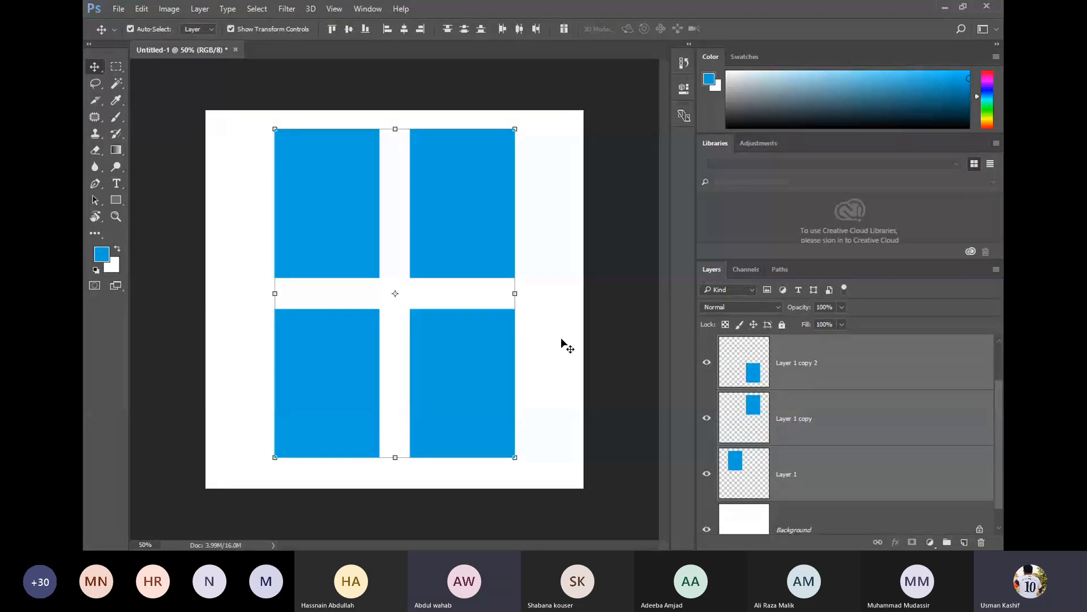
{"action": "key", "text": "ctrl+e"}
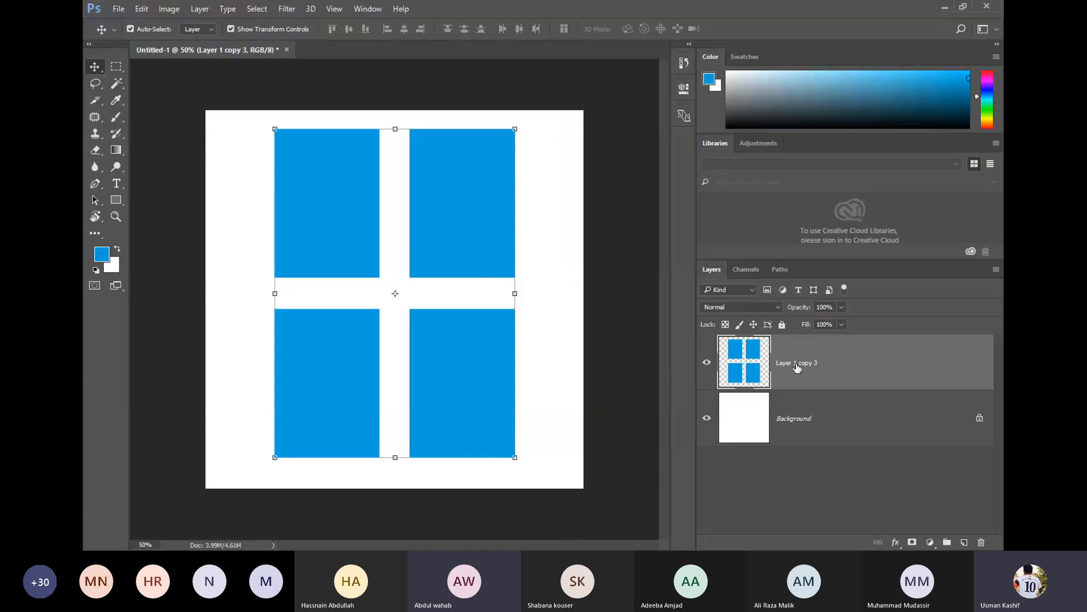
{"action": "left_click", "coordinate": [561, 322]}
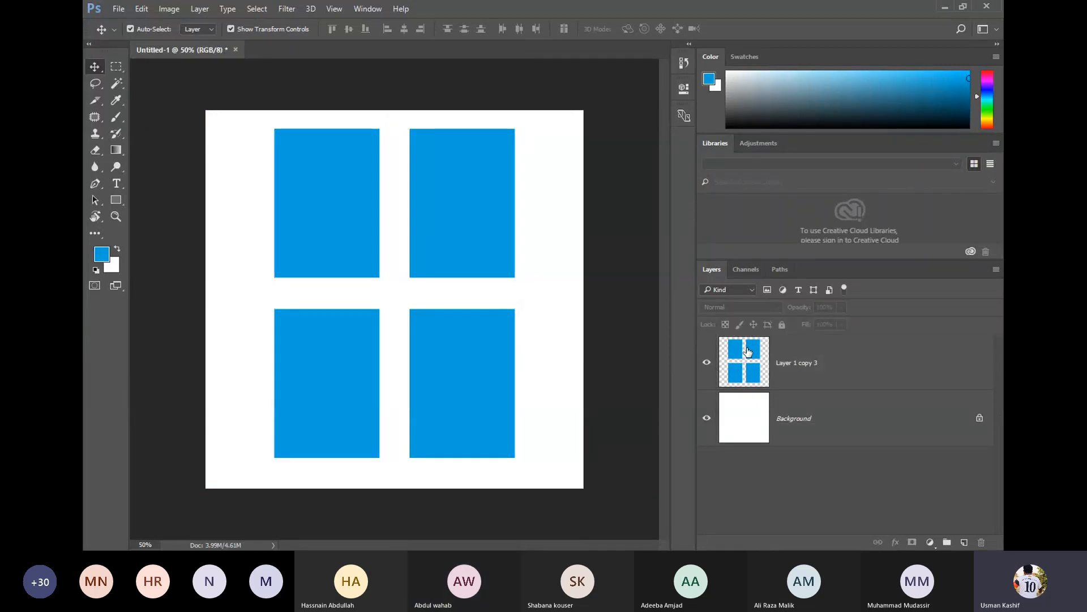
{"action": "mouse_move", "coordinate": [456, 413]}
{"action": "left_mouse_down"}
{"action": "mouse_move", "coordinate": [432, 413]}
{"action": "mouse_move", "coordinate": [471, 415]}
{"action": "left_mouse_up"}
{"action": "left_click_drag", "start_coordinate": [462, 416], "coordinate": [460, 419]}
{"action": "left_click", "coordinate": [532, 385]}
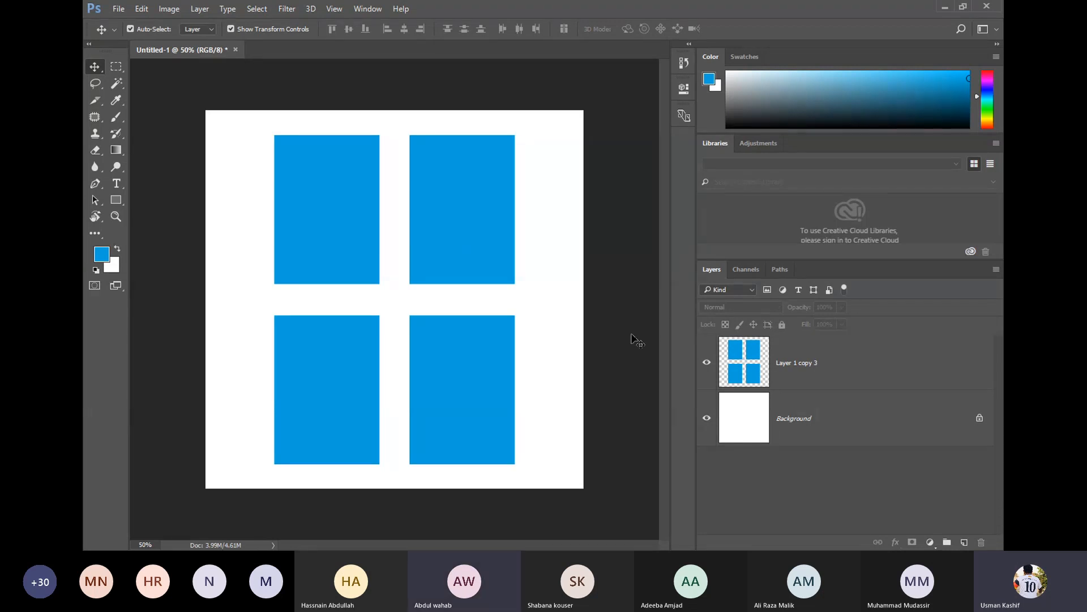
- Select the merged layer, marquee the upper-right pane, and separate it onto its own layer with Layer Via Cut
{"action": "left_click", "coordinate": [836, 376]}
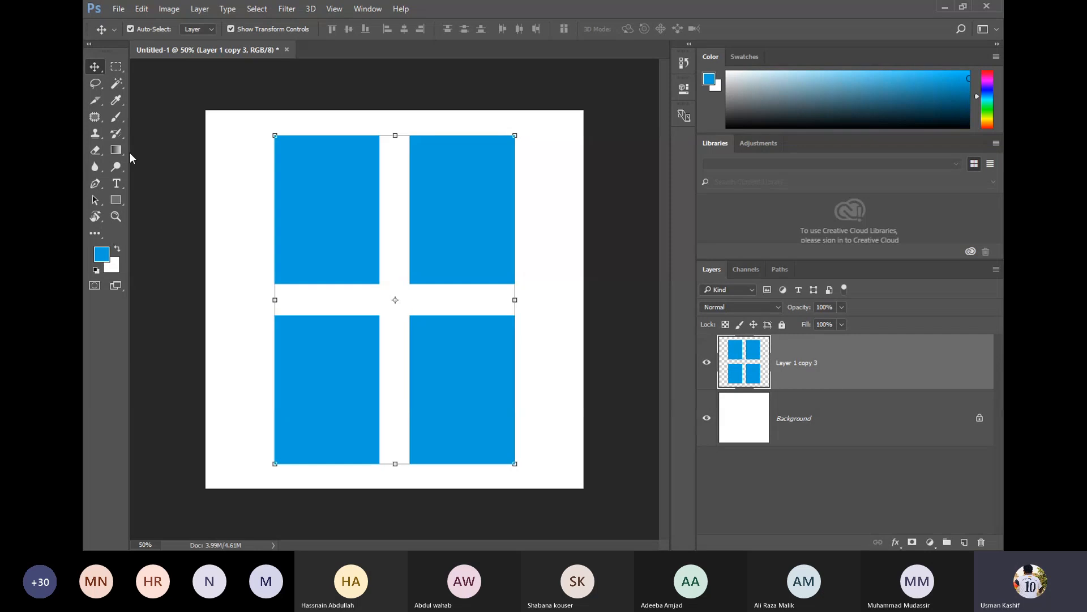
{"action": "left_click", "coordinate": [116, 66]}
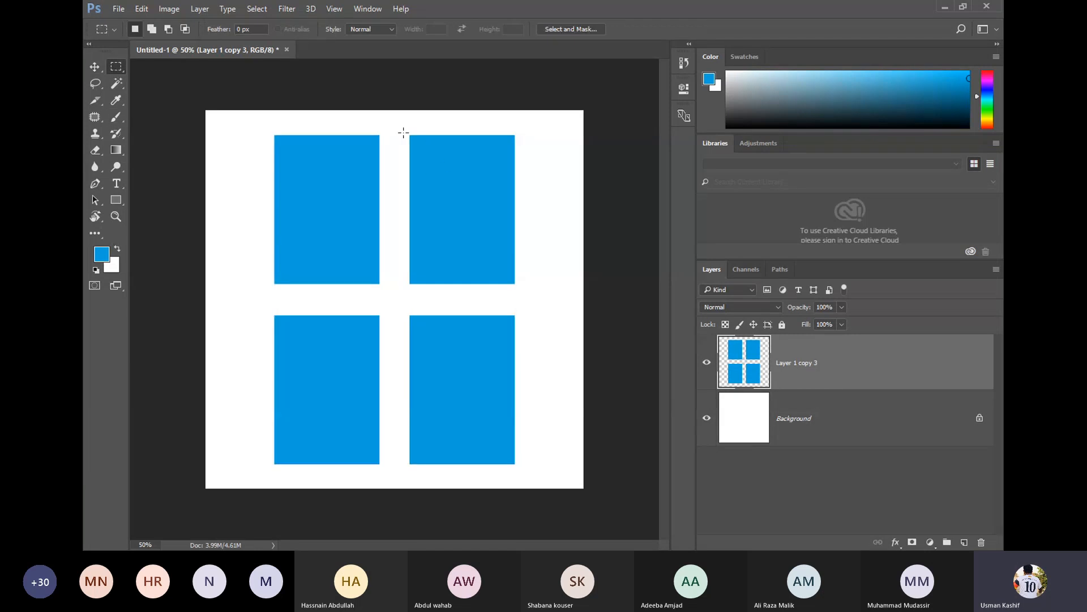
{"action": "left_click_drag", "start_coordinate": [396, 124], "coordinate": [530, 308]}
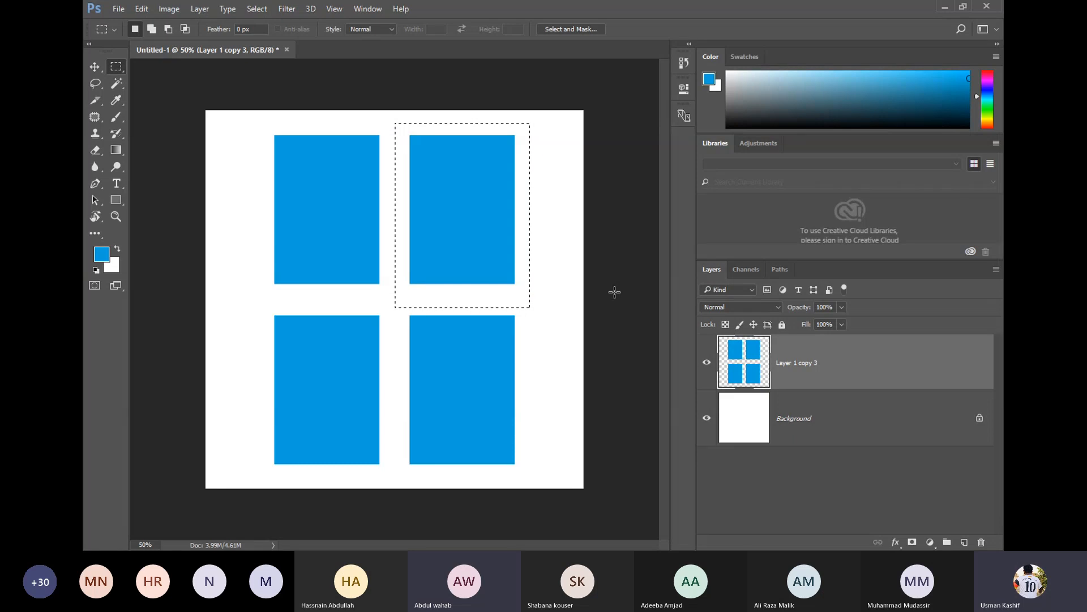
{"action": "right_click", "coordinate": [425, 207]}
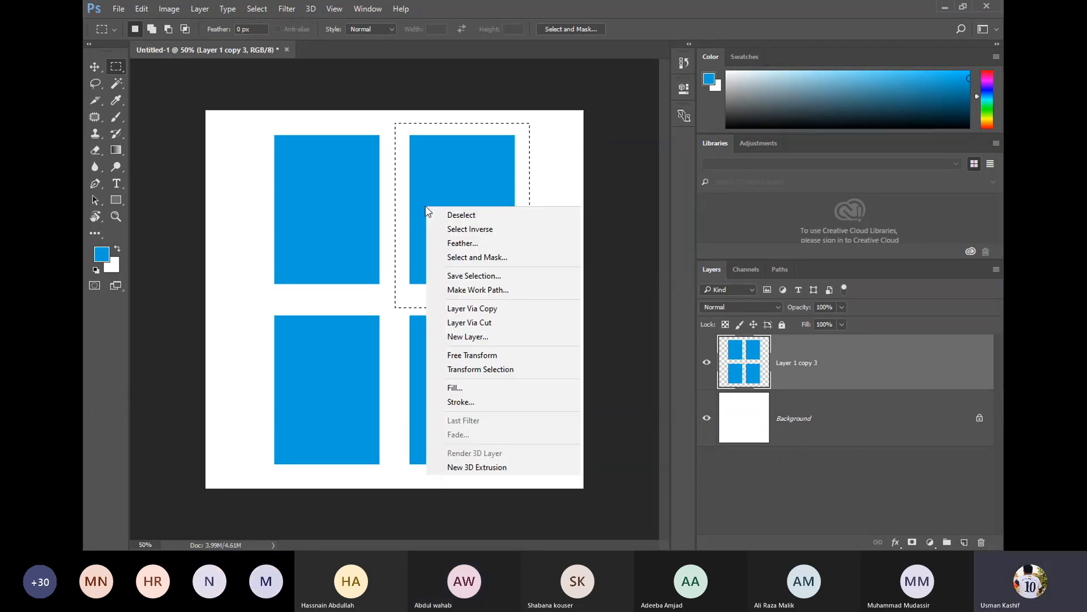
{"action": "left_click", "coordinate": [500, 324]}
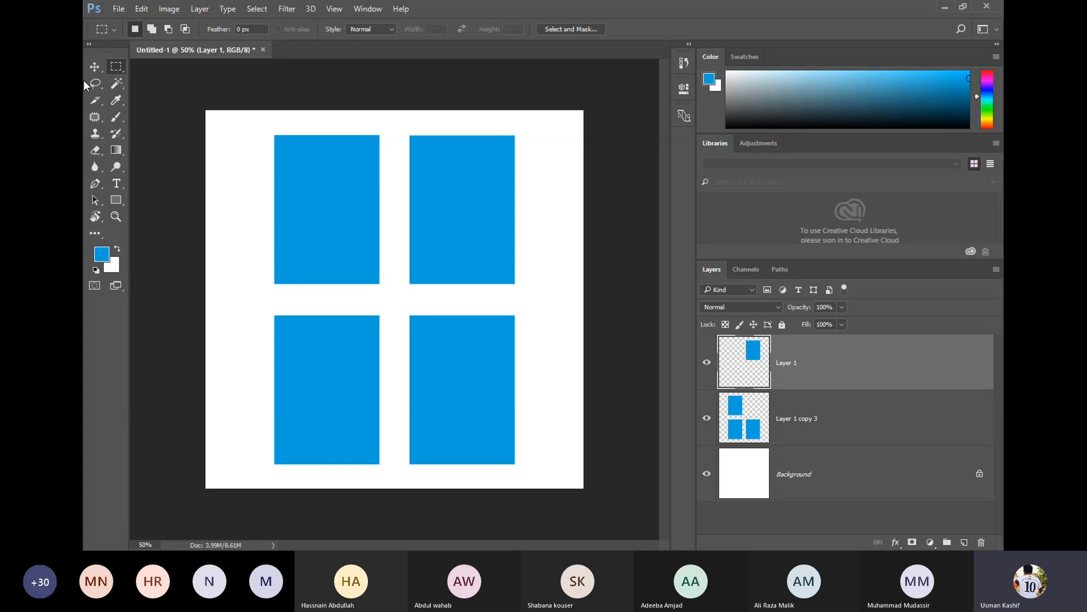
- Move the separated pane left over the upper-left pane and return it to its place in the grid
{"action": "left_click", "coordinate": [95, 67]}
{"action": "mouse_move", "coordinate": [497, 217]}
{"action": "left_mouse_down"}
{"action": "mouse_move", "coordinate": [536, 220]}
{"action": "mouse_move", "coordinate": [495, 272]}
{"action": "mouse_move", "coordinate": [473, 209]}
{"action": "mouse_move", "coordinate": [441, 232]}
{"action": "mouse_move", "coordinate": [433, 269]}
{"action": "mouse_move", "coordinate": [516, 216]}
{"action": "mouse_move", "coordinate": [500, 225]}
{"action": "left_mouse_up"}
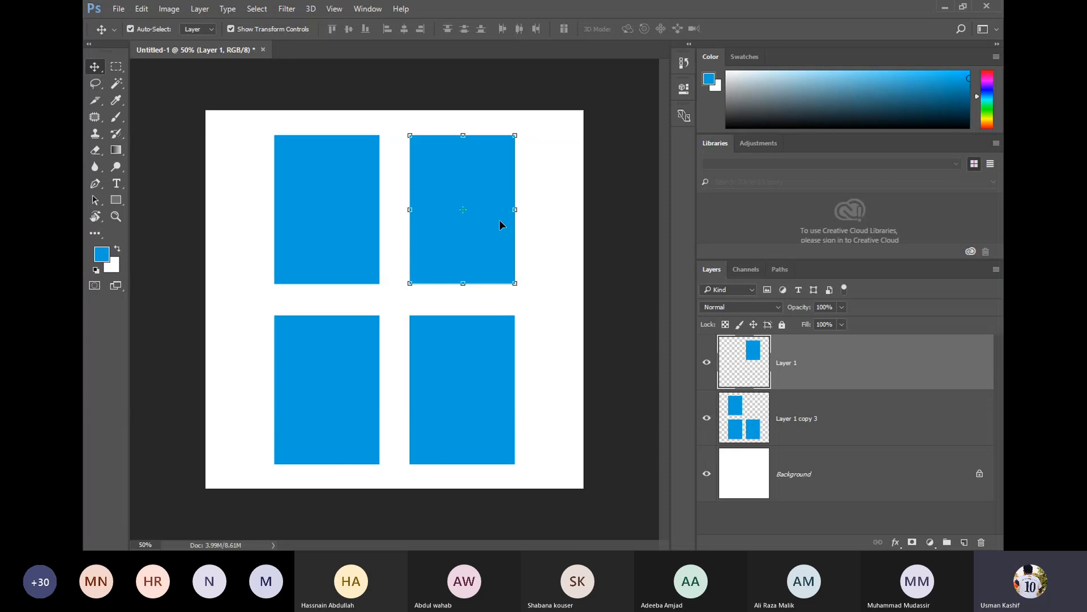
{"action": "left_click", "coordinate": [496, 265]}
{"action": "left_click_drag", "start_coordinate": [496, 265], "coordinate": [404, 265]}
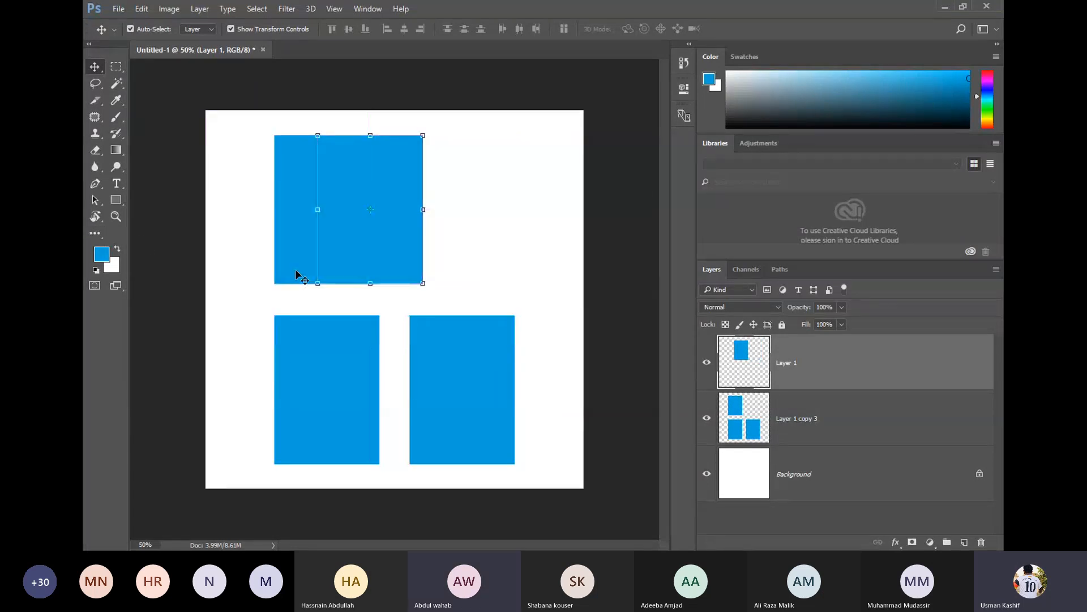
{"action": "left_click", "coordinate": [131, 29]}
{"action": "left_click_drag", "start_coordinate": [212, 276], "coordinate": [214, 284]}
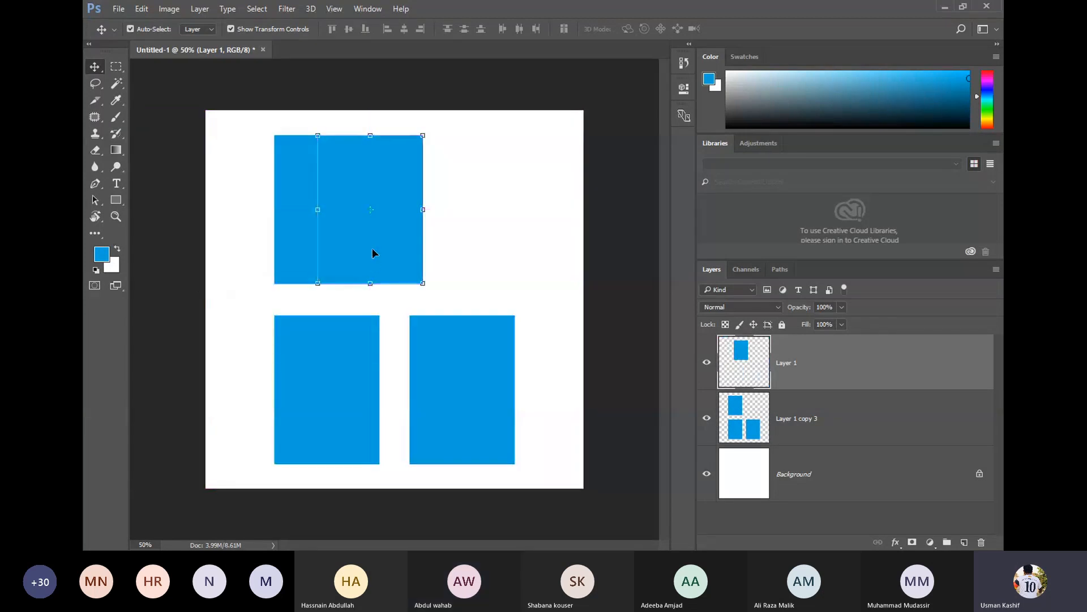
{"action": "left_click_drag", "start_coordinate": [372, 250], "coordinate": [470, 253]}
{"action": "left_click", "coordinate": [130, 29]}
- Select the upper-right pane with the Magic Wand, set the foreground color to dark green, fill the pane and deselect
{"action": "left_click", "coordinate": [116, 83]}
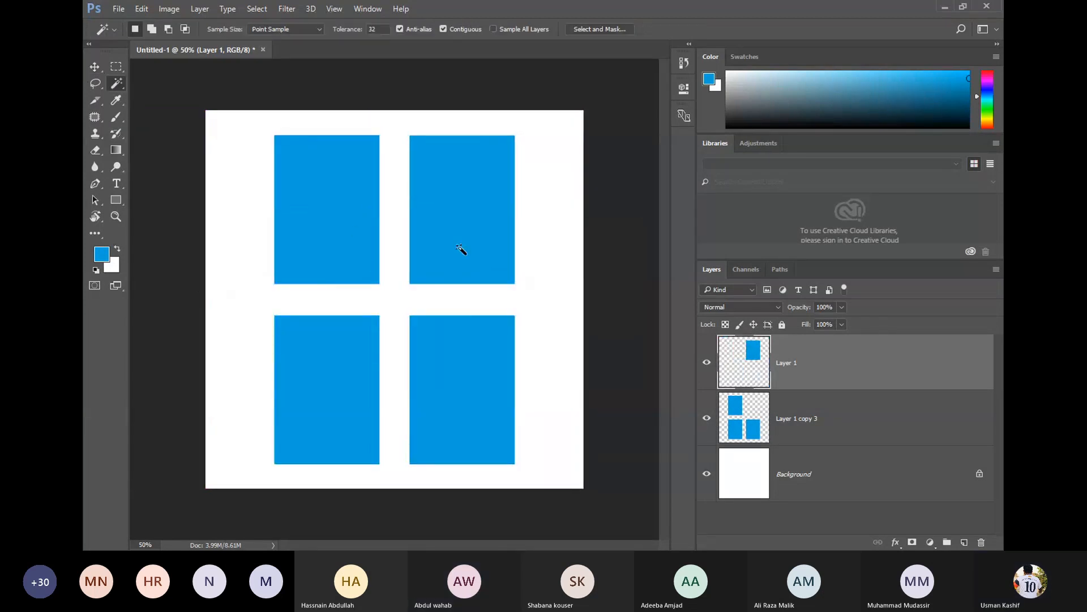
{"action": "left_click", "coordinate": [476, 258]}
{"action": "left_click", "coordinate": [101, 254]}
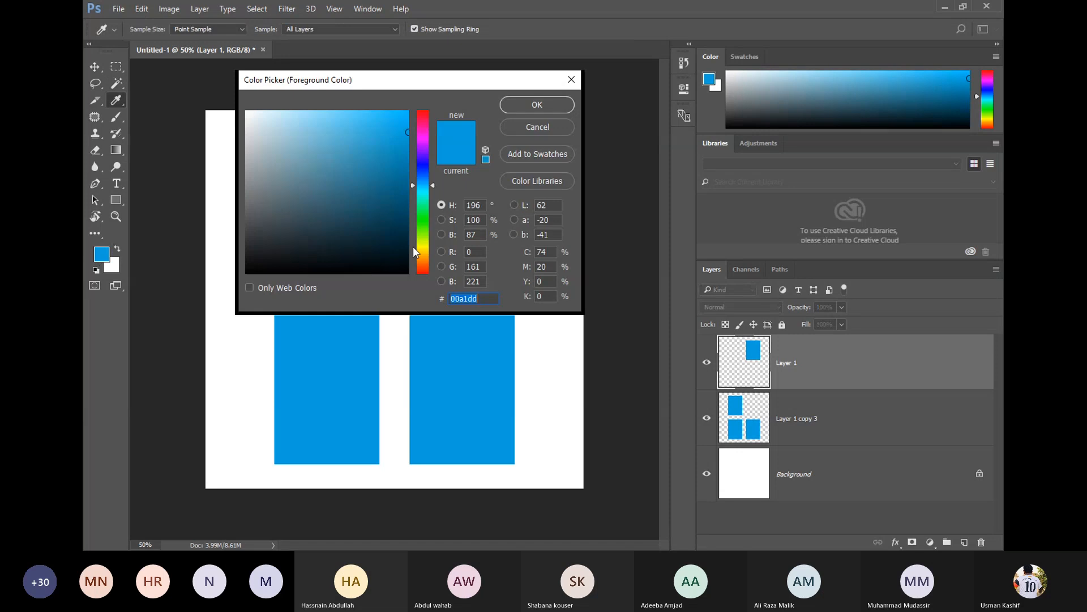
{"action": "left_click", "coordinate": [422, 221]}
{"action": "left_click", "coordinate": [390, 179]}
{"action": "left_click", "coordinate": [544, 105]}
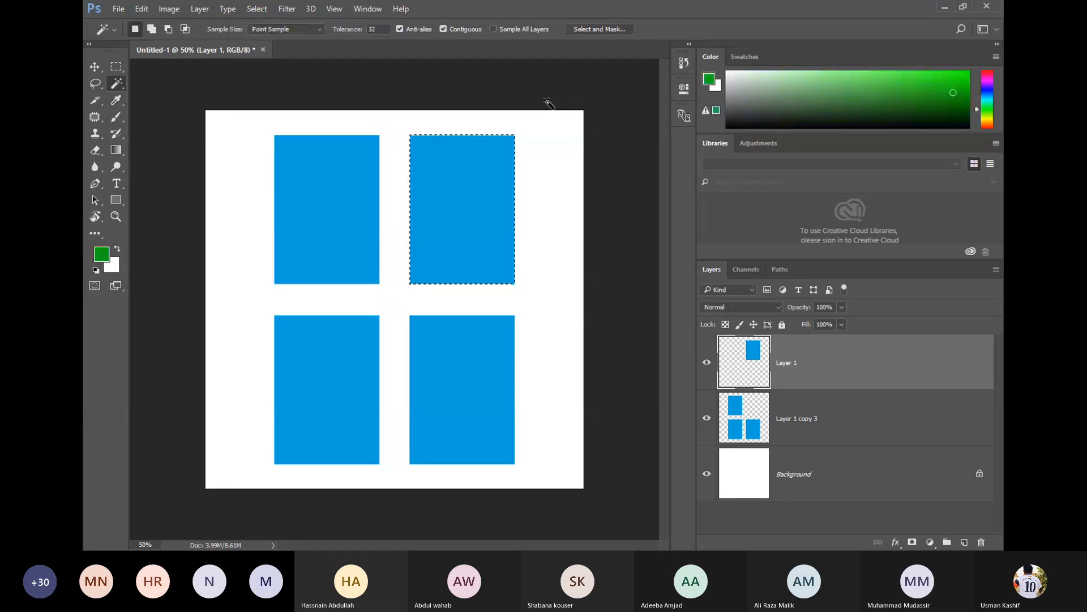
{"action": "key", "text": "alt+BackSpace"}
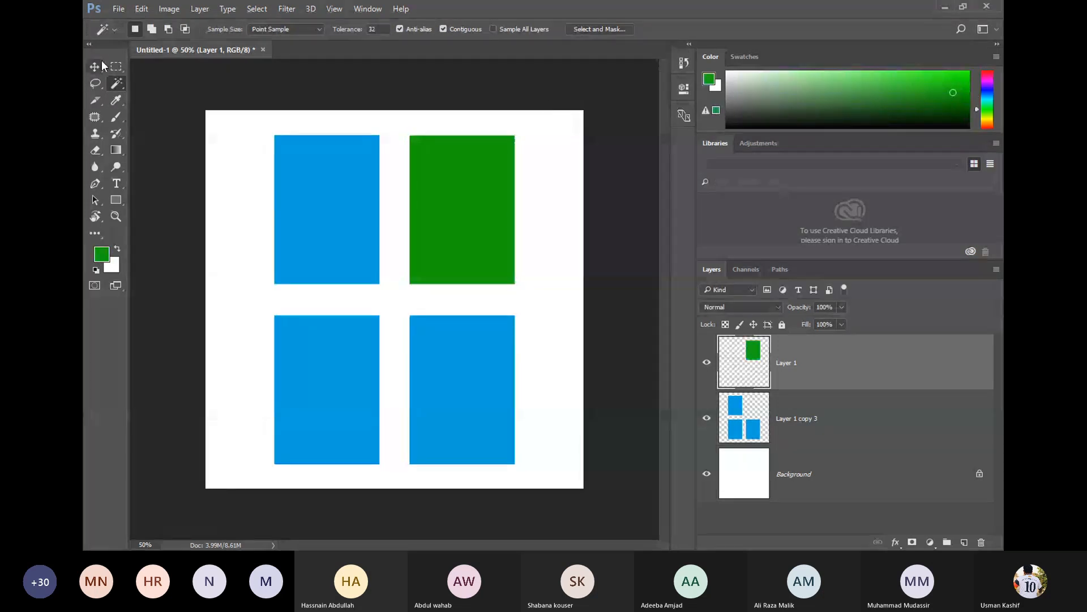
- Move the green pane to overlap the upper-left blue pane, and merge its layer with the blue panes' layer
{"action": "left_click", "coordinate": [97, 65]}
{"action": "left_click_drag", "start_coordinate": [460, 232], "coordinate": [352, 236]}
{"action": "left_click", "coordinate": [470, 236]}
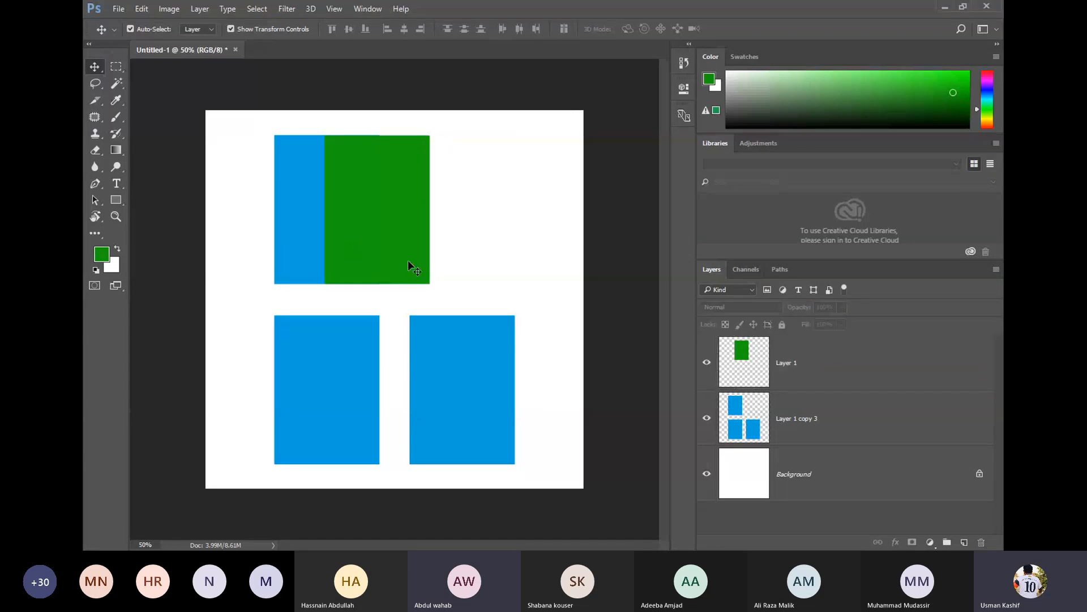
{"action": "left_click", "coordinate": [799, 371]}
{"action": "left_click", "coordinate": [808, 426], "text": "ctrl"}
{"action": "key", "text": "ctrl+e"}
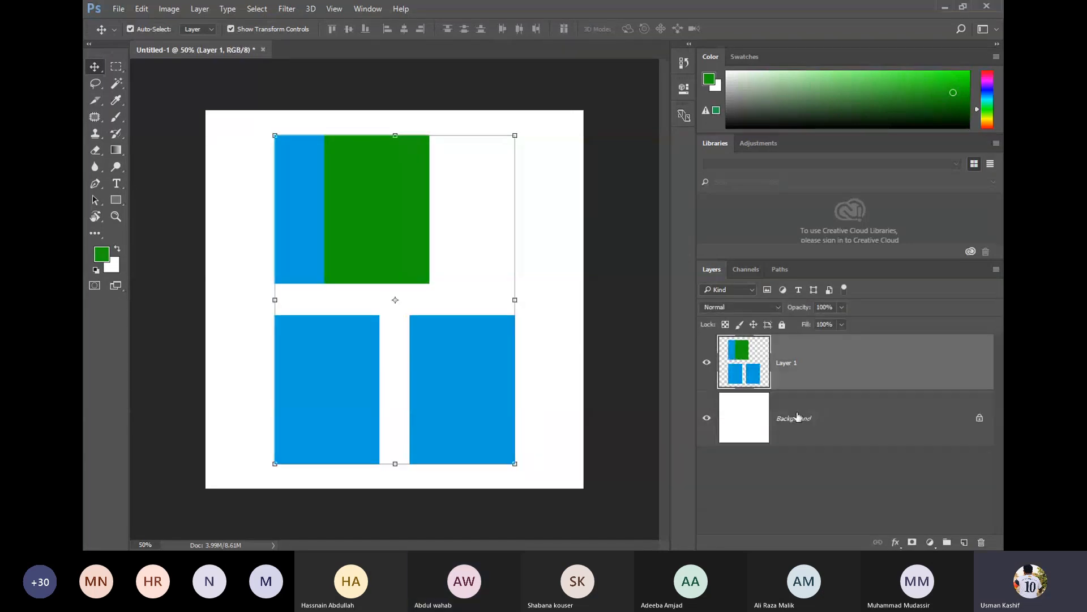
{"action": "left_click", "coordinate": [525, 278]}
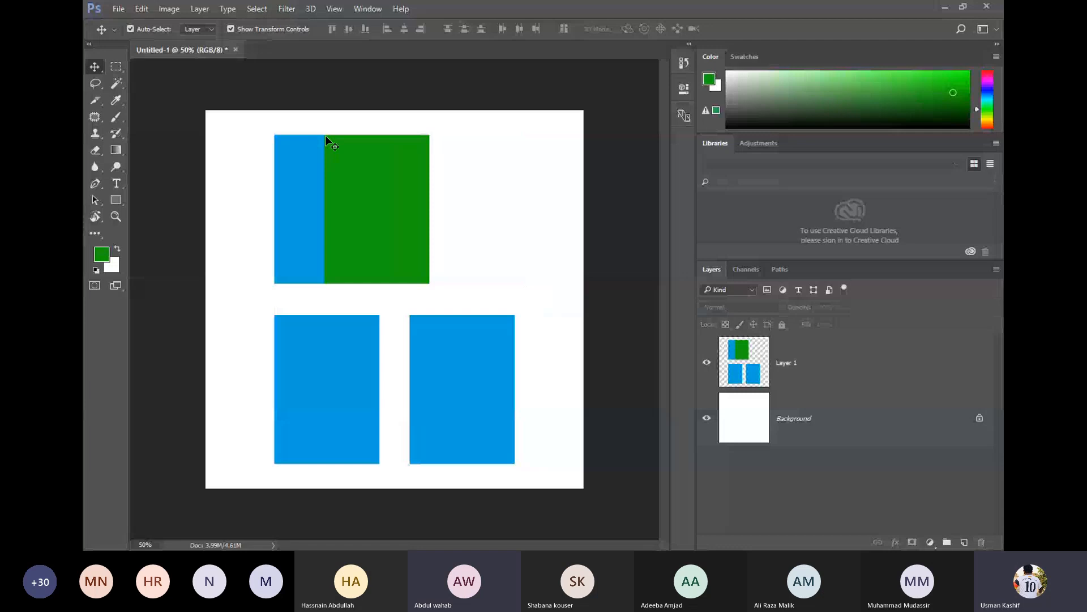
- Marquee the green rectangle exactly along its edges and cut it from the merged layer onto a new layer
{"action": "left_click", "coordinate": [117, 67]}
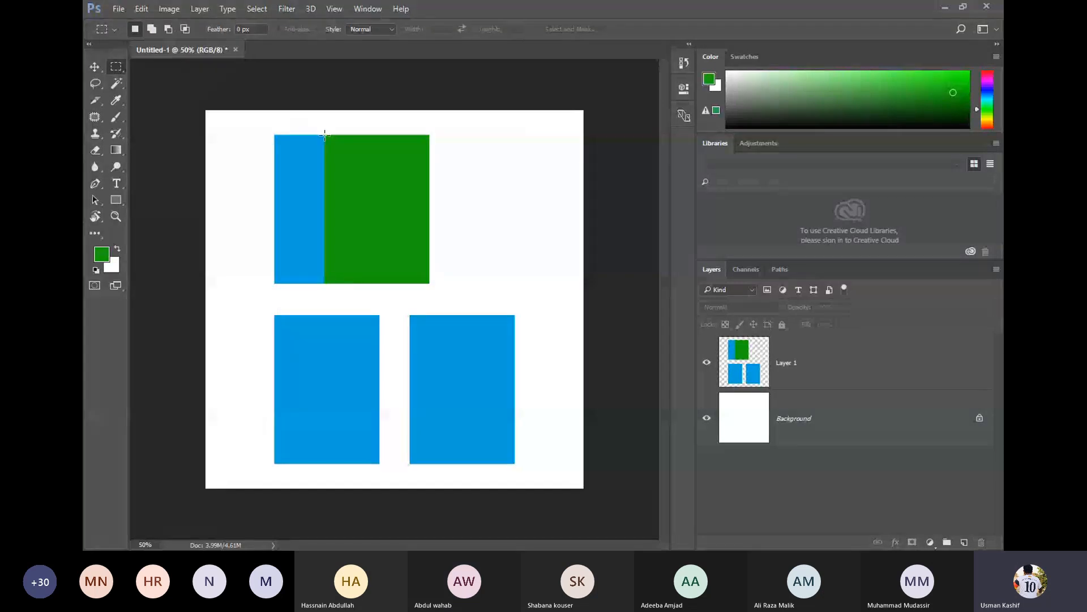
{"action": "left_click_drag", "start_coordinate": [328, 139], "coordinate": [430, 284]}
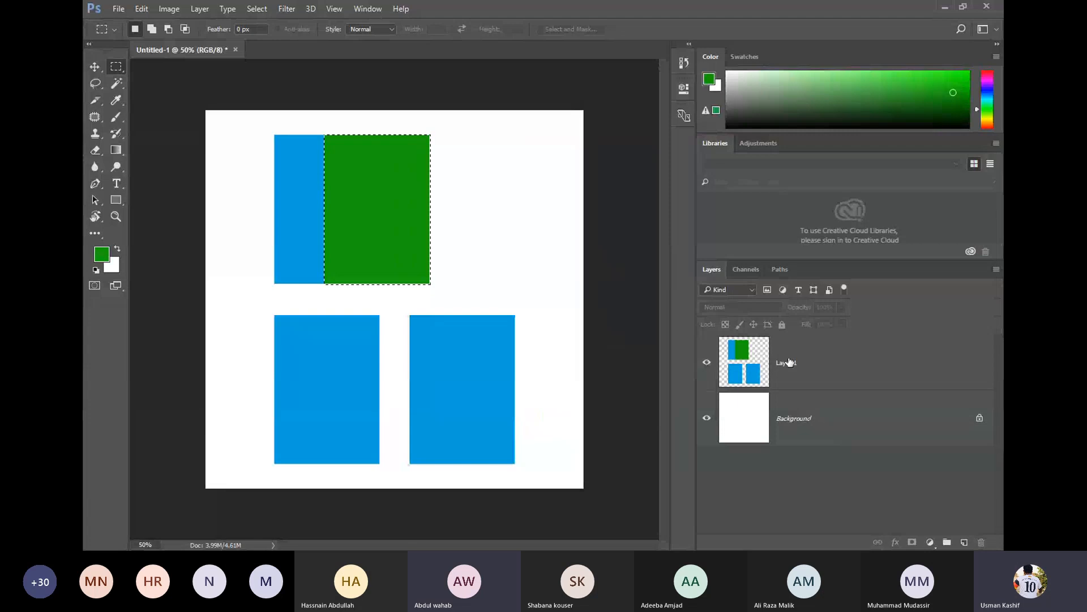
{"action": "left_click", "coordinate": [823, 381]}
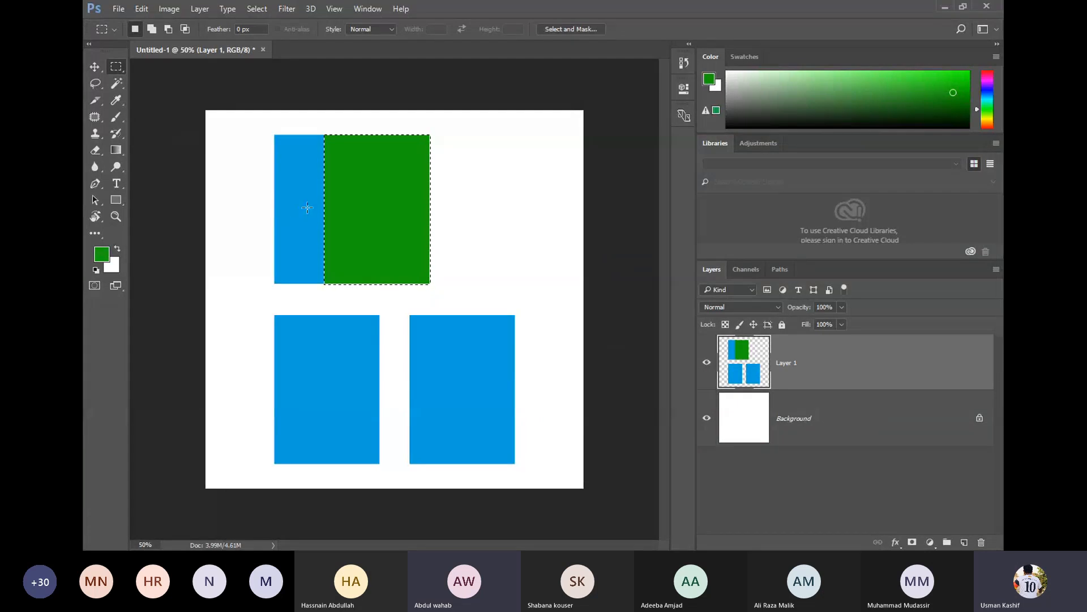
{"action": "right_click", "coordinate": [348, 213]}
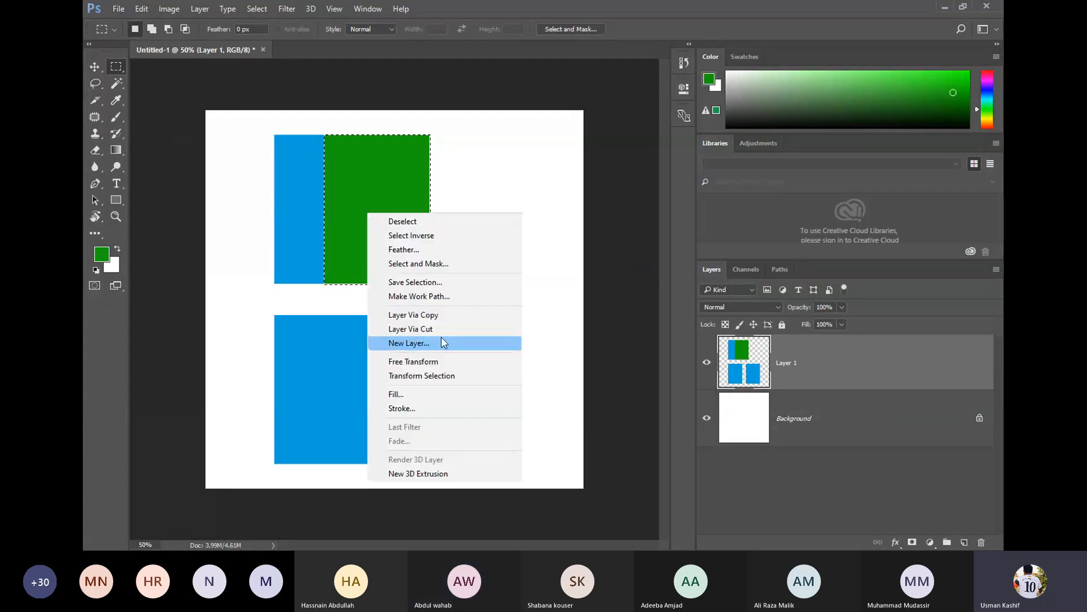
{"action": "key", "text": "Escape"}
{"action": "key", "text": "ctrl+shift+j"}
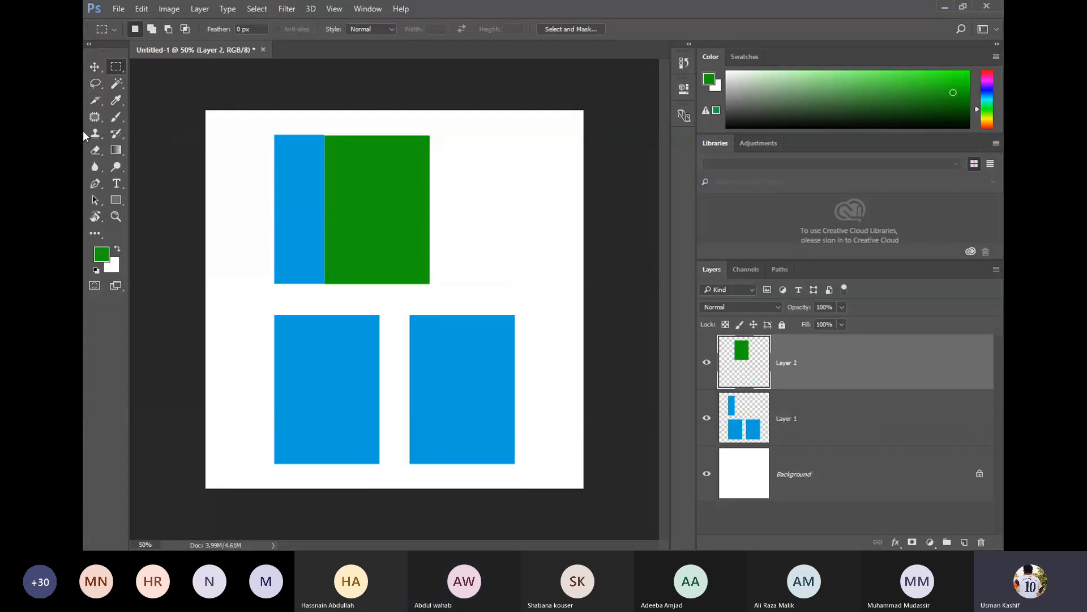
- Move the green rectangle away from the blue strip and line it up above the lower-right blue pane
{"action": "left_click", "coordinate": [100, 65]}
{"action": "left_click_drag", "start_coordinate": [399, 232], "coordinate": [525, 248]}
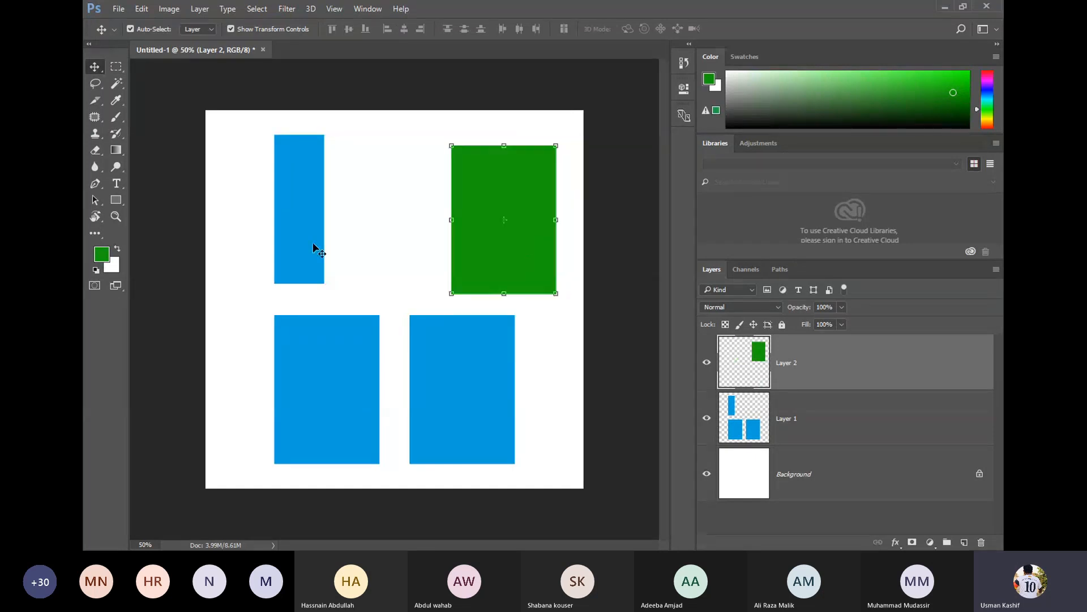
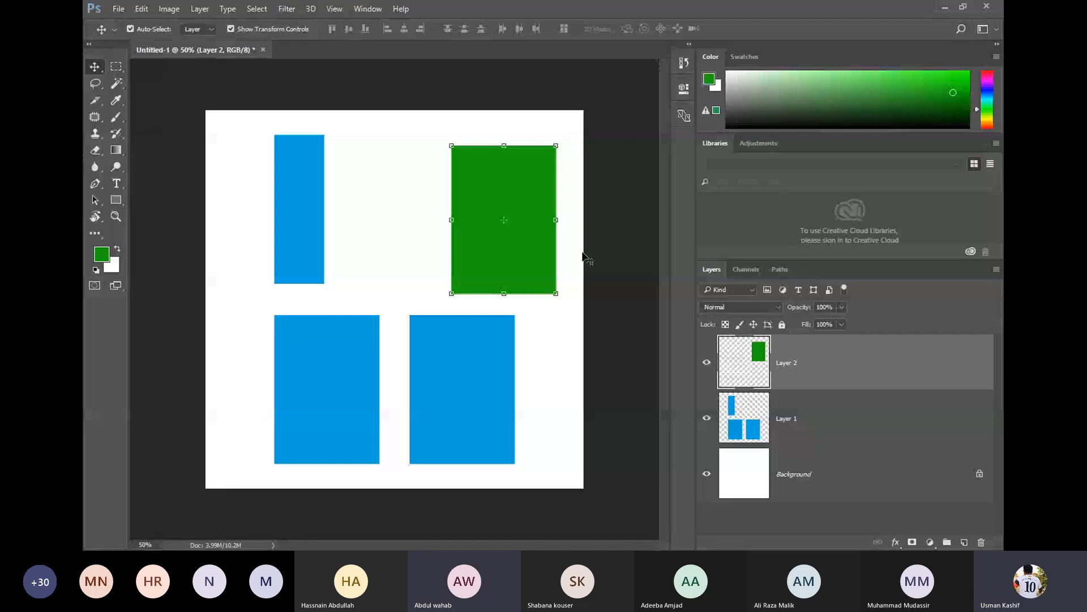
{"action": "left_click_drag", "start_coordinate": [459, 267], "coordinate": [446, 267]}
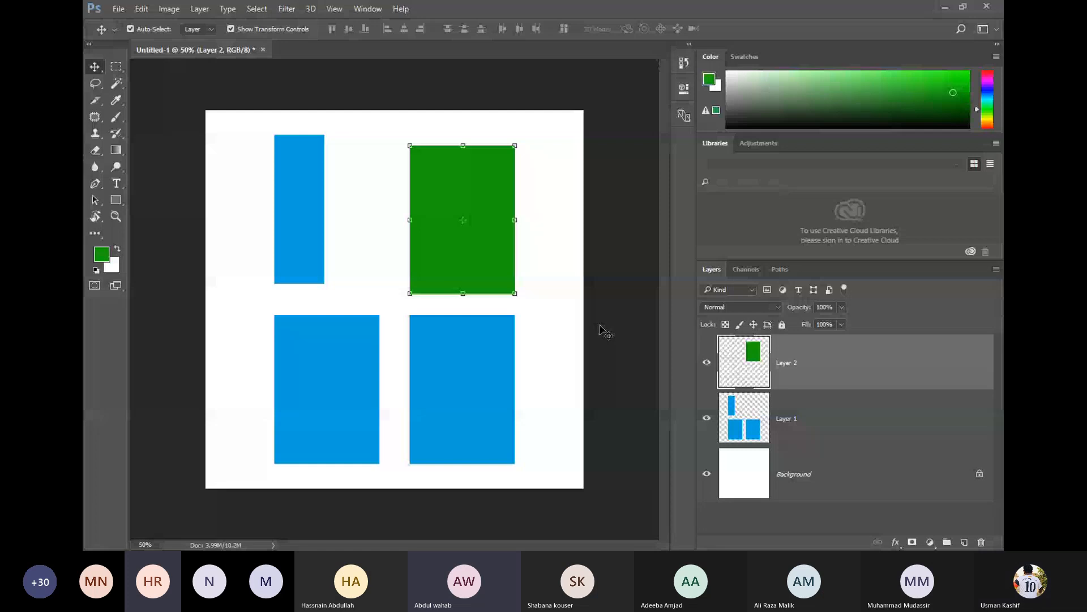
- Delete the green and blue layers so only the background is left, and close the document
{"action": "key", "text": "Delete"}
{"action": "key", "text": "Delete"}
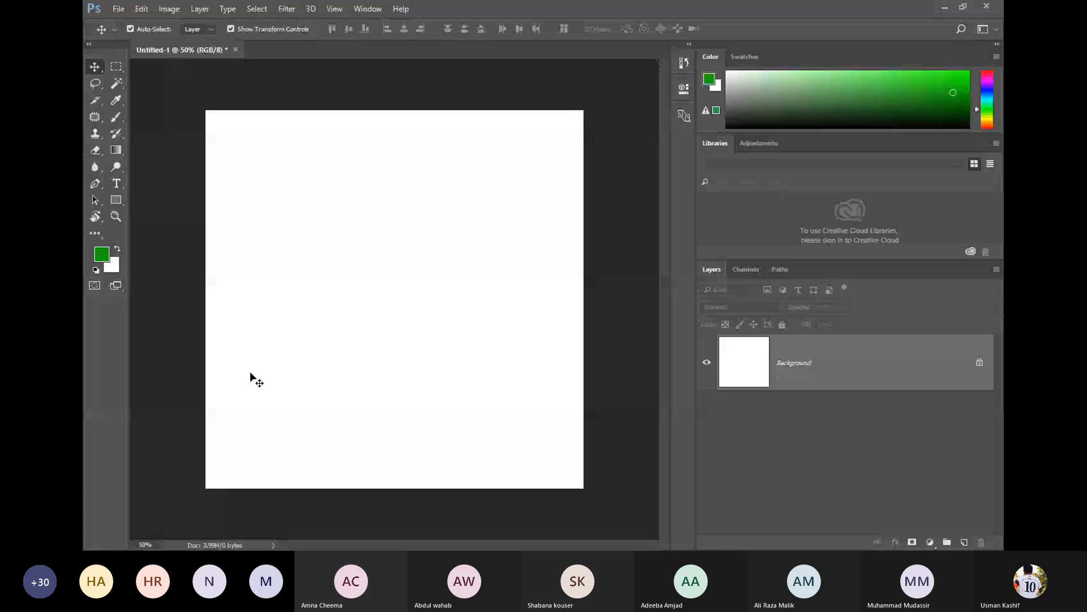
{"action": "left_click", "coordinate": [235, 50]}
{"action": "left_click", "coordinate": [527, 220]}
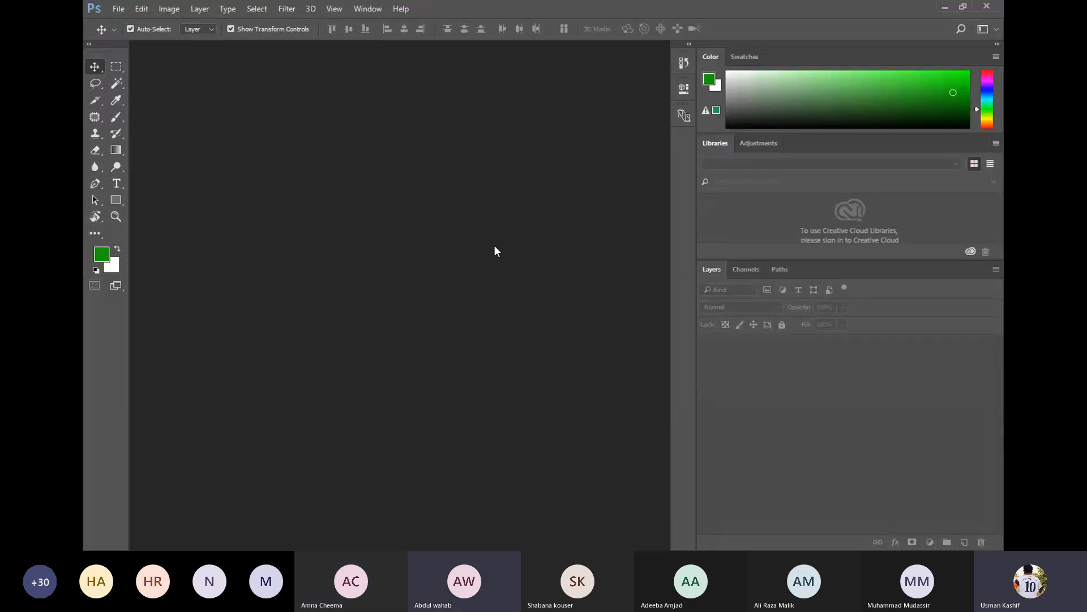
- Create a new document from the A4 print preset, 210 × 297 mm at 300 pixels/inch, RGB with a white background
{"action": "left_click", "coordinate": [118, 8]}
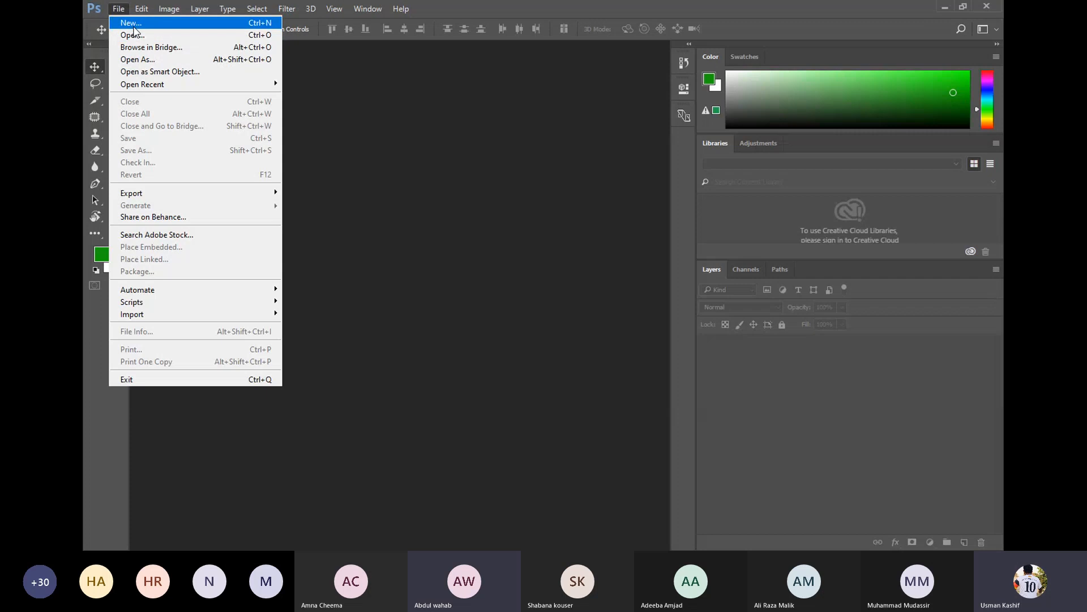
{"action": "left_click", "coordinate": [133, 26]}
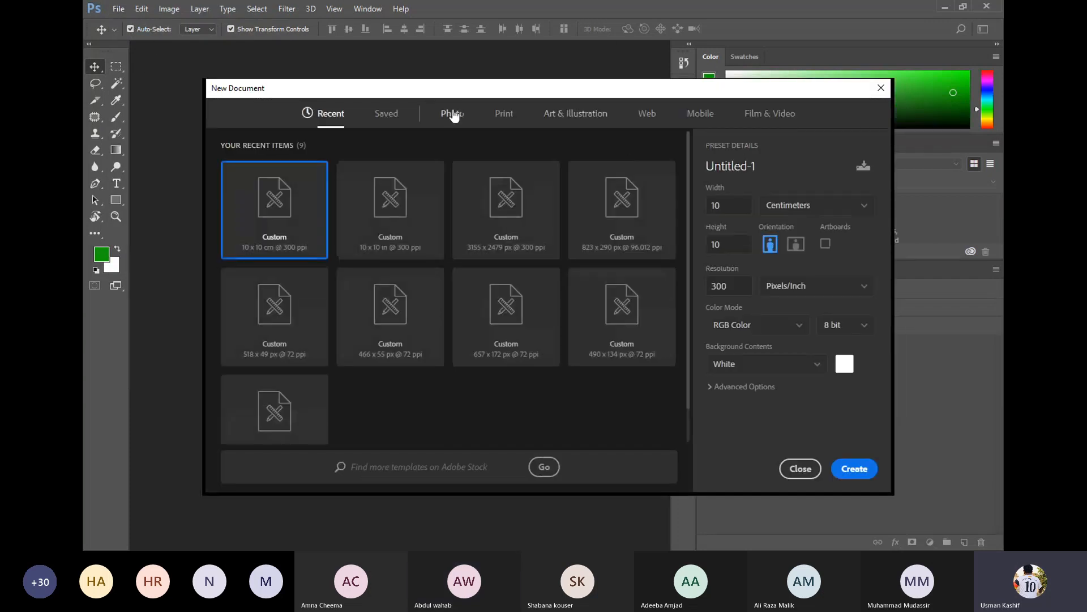
{"action": "left_click", "coordinate": [512, 120]}
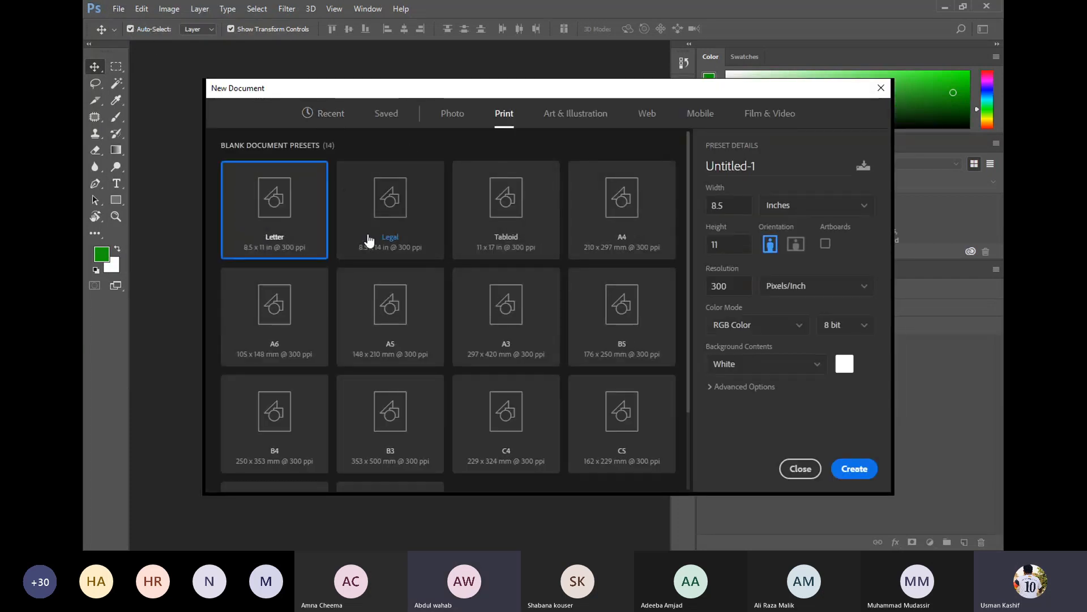
{"action": "left_click", "coordinate": [613, 244]}
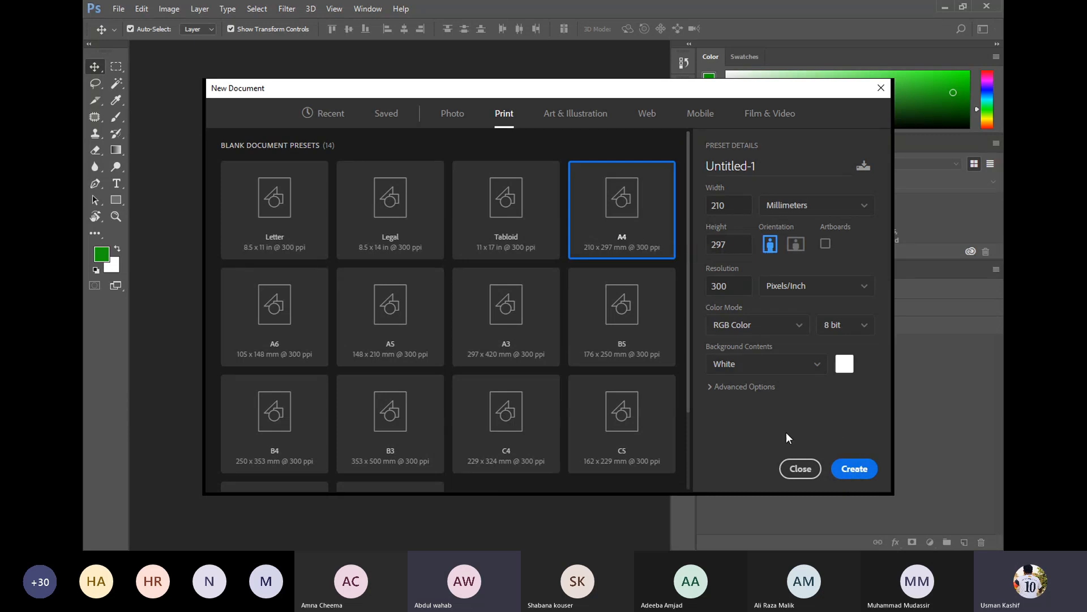
{"action": "left_click", "coordinate": [859, 470]}
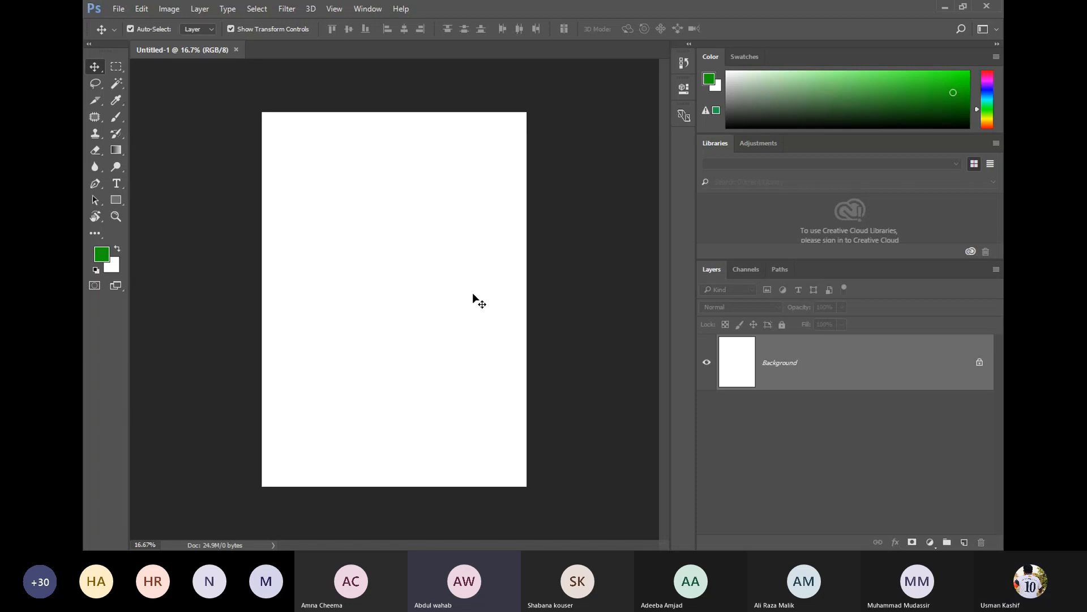
{"action": "scroll", "coordinate": [473, 292], "scroll_direction": "down", "scroll_amount": 2}
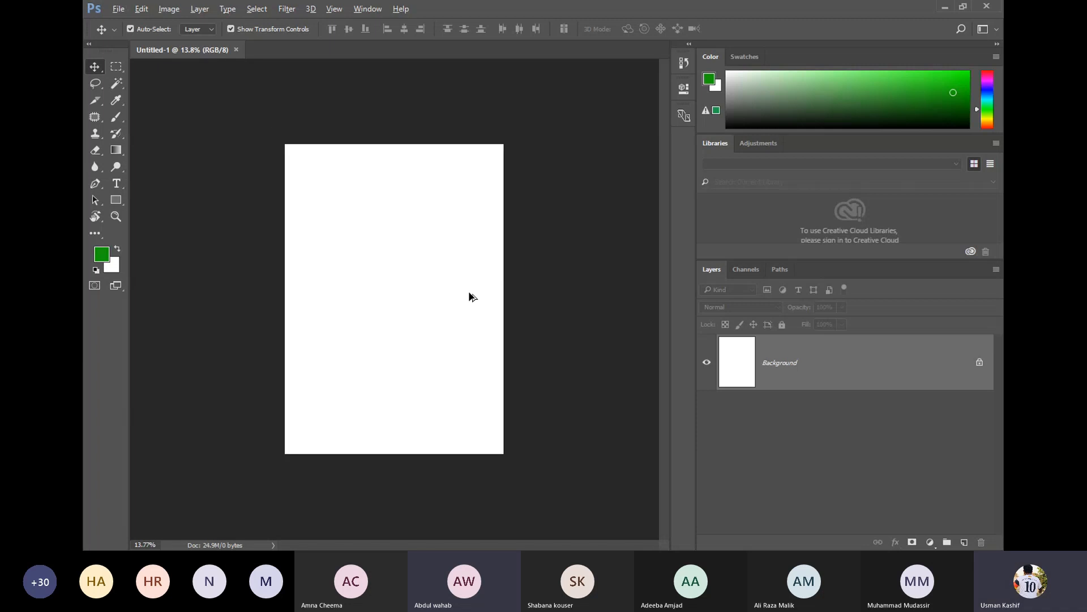
- Reset the foreground and background colours to the black and white defaults and fill the Background layer with black
{"action": "scroll", "coordinate": [469, 293], "scroll_direction": "up", "scroll_amount": 2}
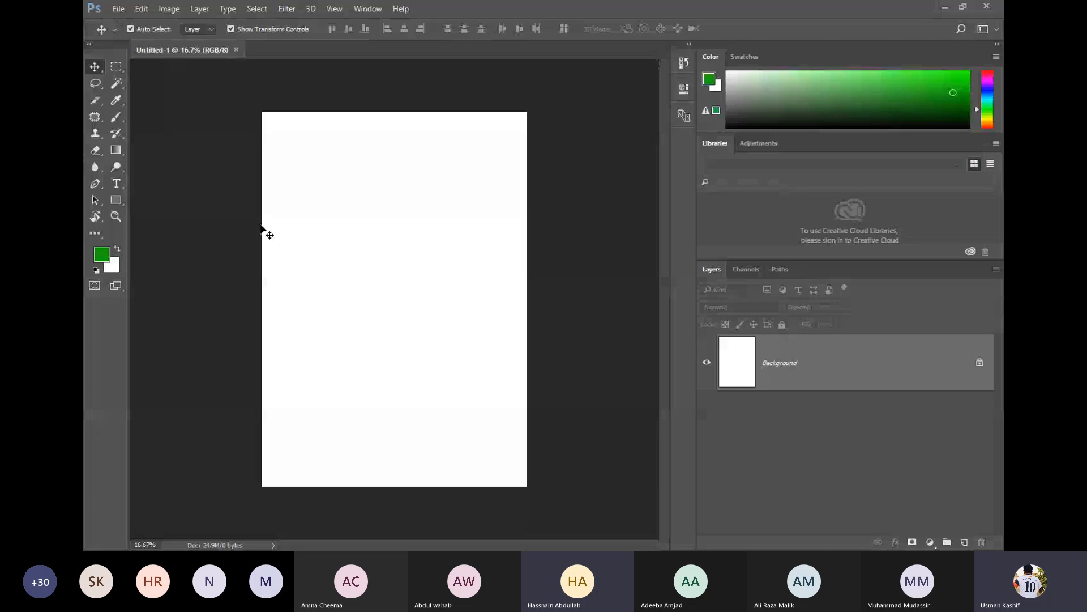
{"action": "left_click", "coordinate": [95, 271]}
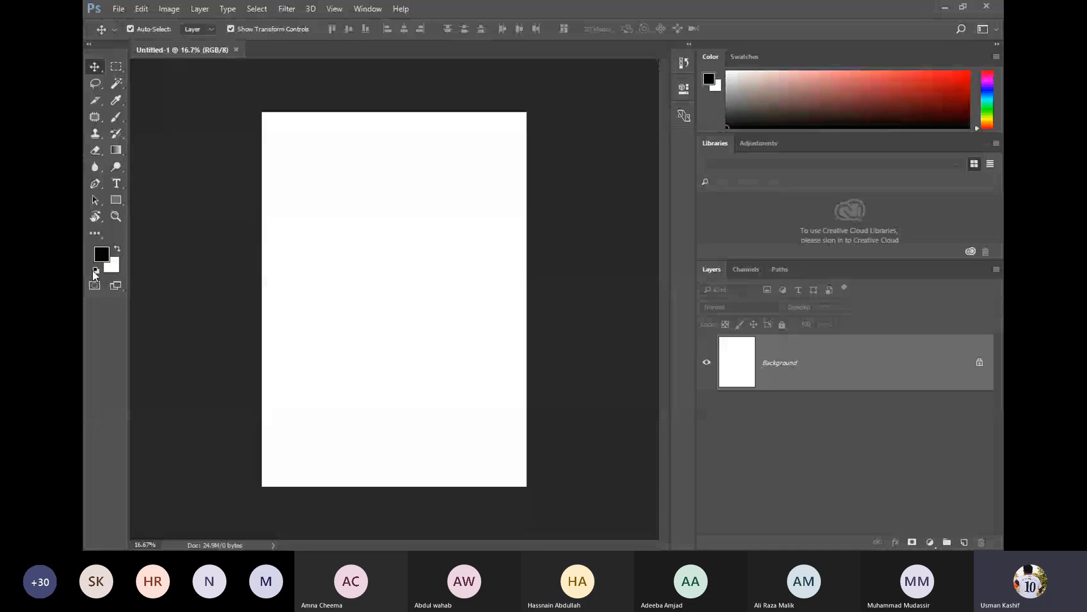
{"action": "key", "text": "alt+BackSpace"}
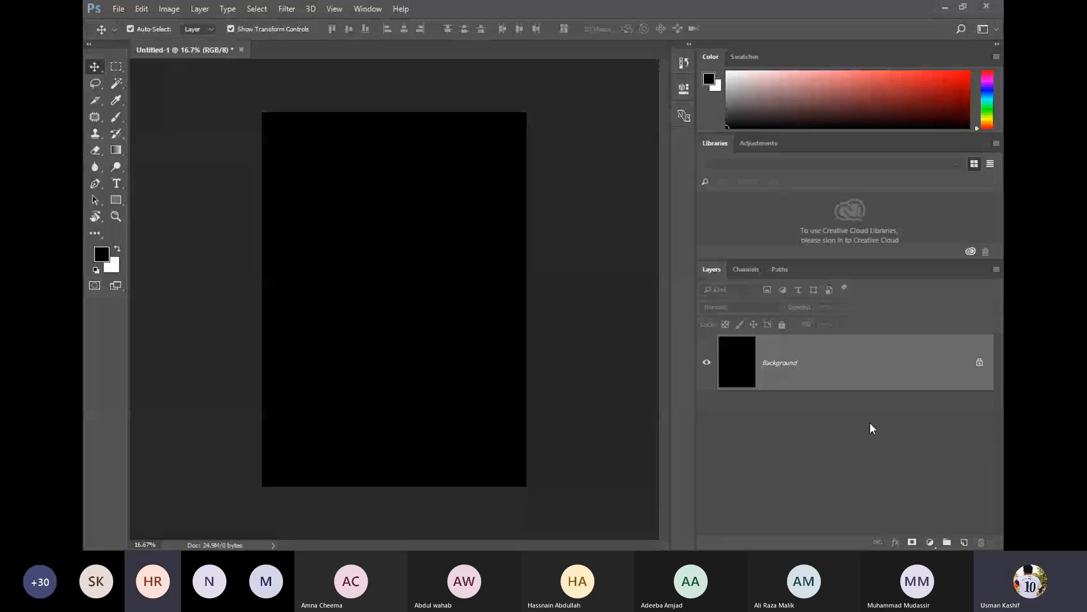
- Add a new layer and marquee a large square across the upper part of the page, leaving a narrow black margin around it
{"action": "left_click", "coordinate": [966, 542]}
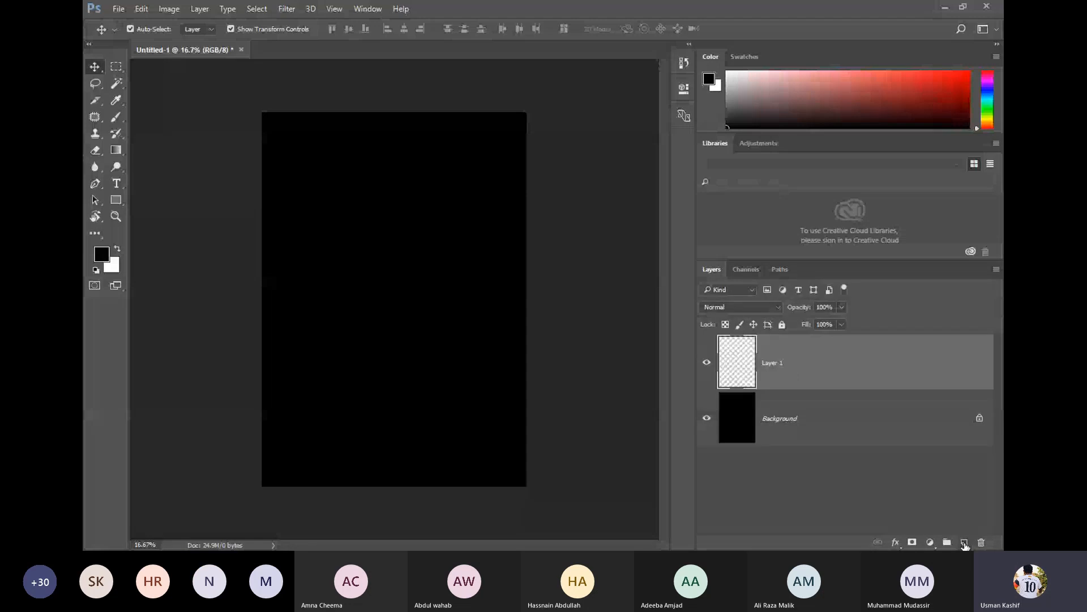
{"action": "key", "text": "m"}
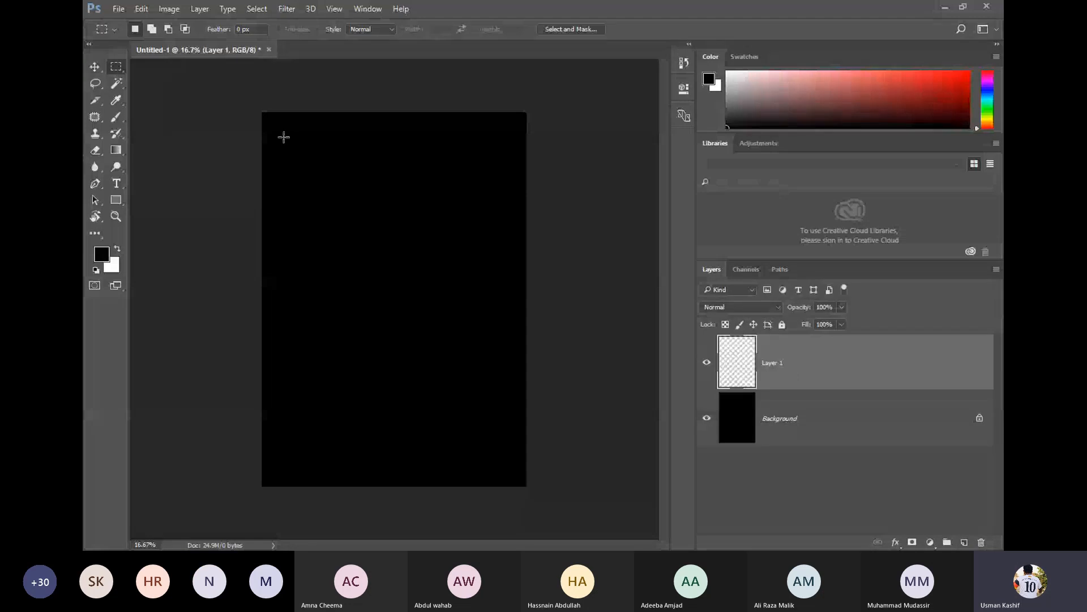
{"action": "left_click_drag", "start_coordinate": [268, 120], "coordinate": [521, 373]}
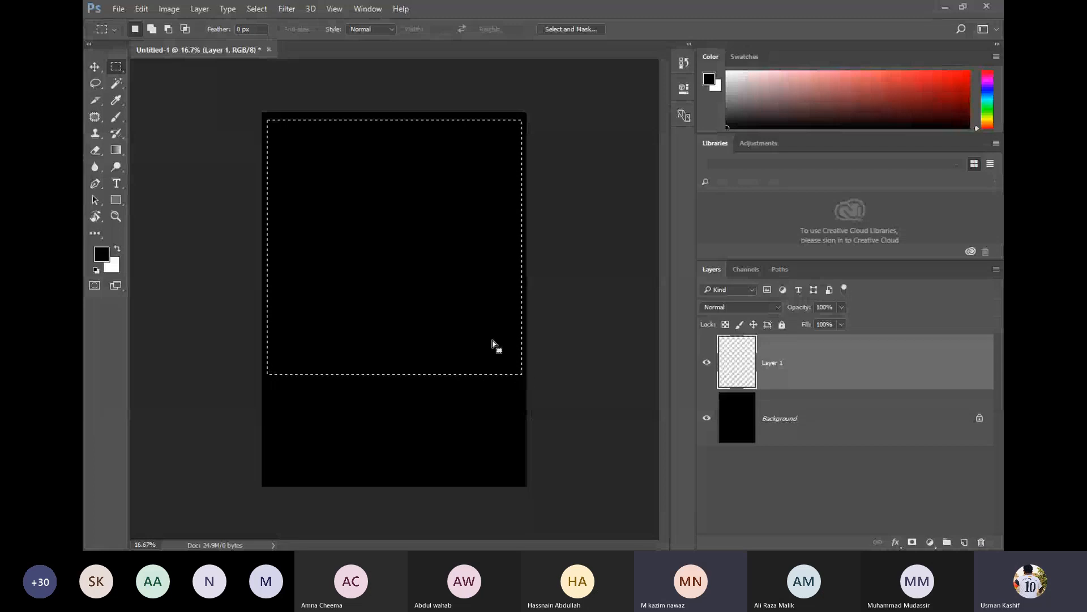
- Choose a golden yellow foreground colour and fill the square selection with it on the new layer
{"action": "left_click", "coordinate": [113, 256]}
{"action": "left_click", "coordinate": [423, 246]}
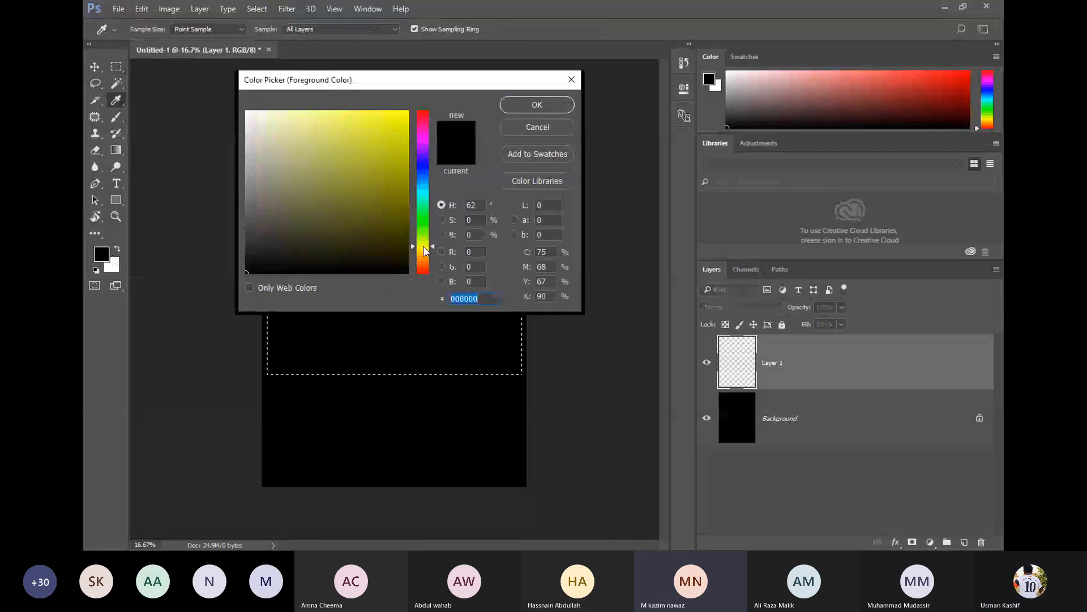
{"action": "left_click", "coordinate": [395, 207]}
{"action": "left_click", "coordinate": [408, 151]}
{"action": "left_click", "coordinate": [425, 255]}
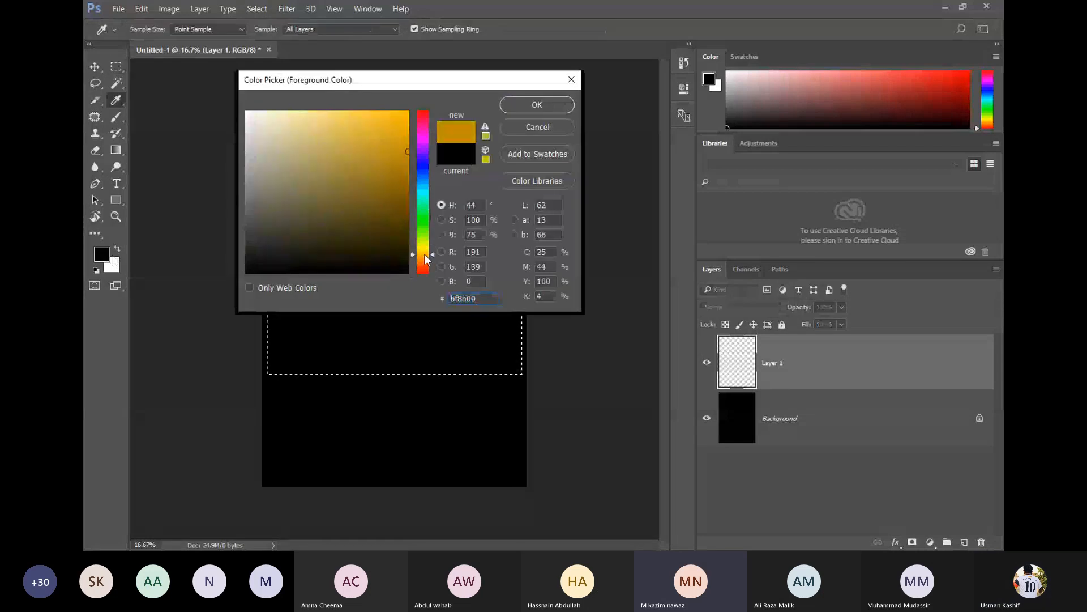
{"action": "left_click_drag", "start_coordinate": [397, 120], "coordinate": [388, 124]}
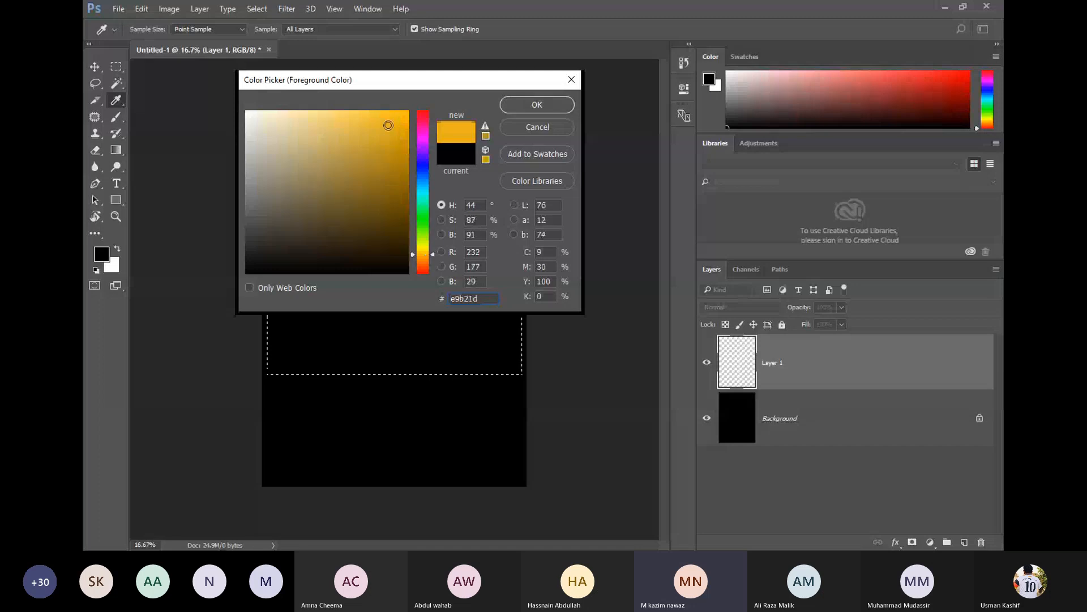
{"action": "left_click", "coordinate": [512, 103]}
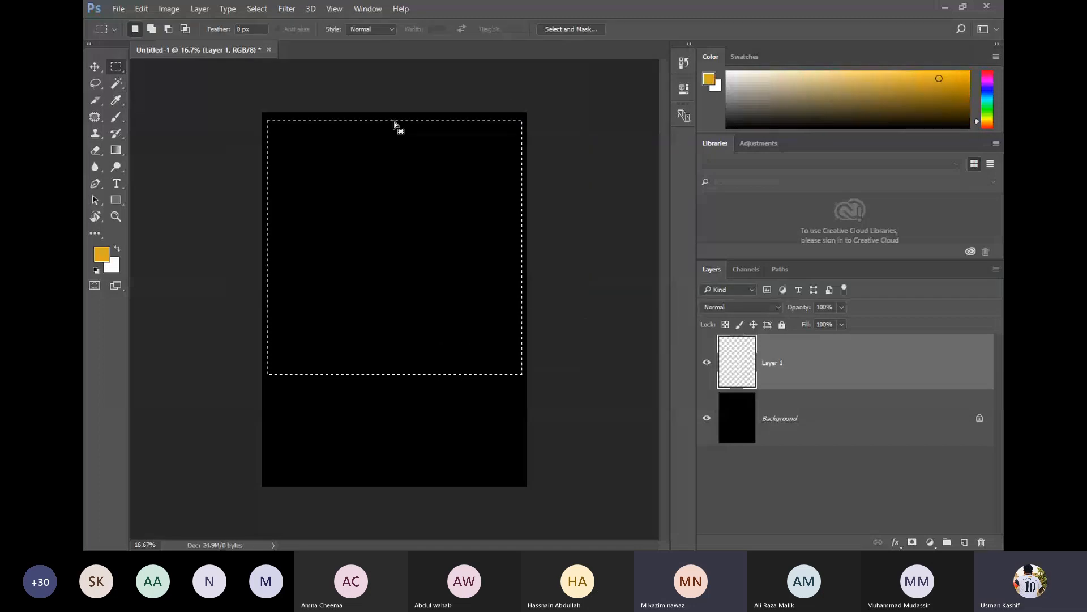
{"action": "key", "text": "alt+BackSpace"}
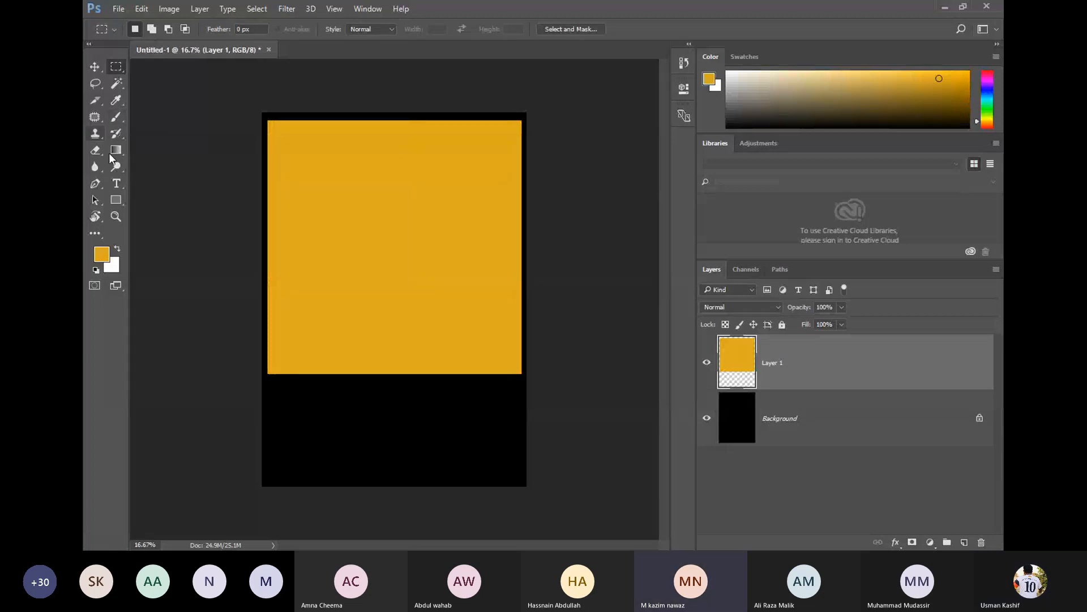
- Start the Type tool and set the text colour to black (000000)
{"action": "left_click", "coordinate": [117, 185]}
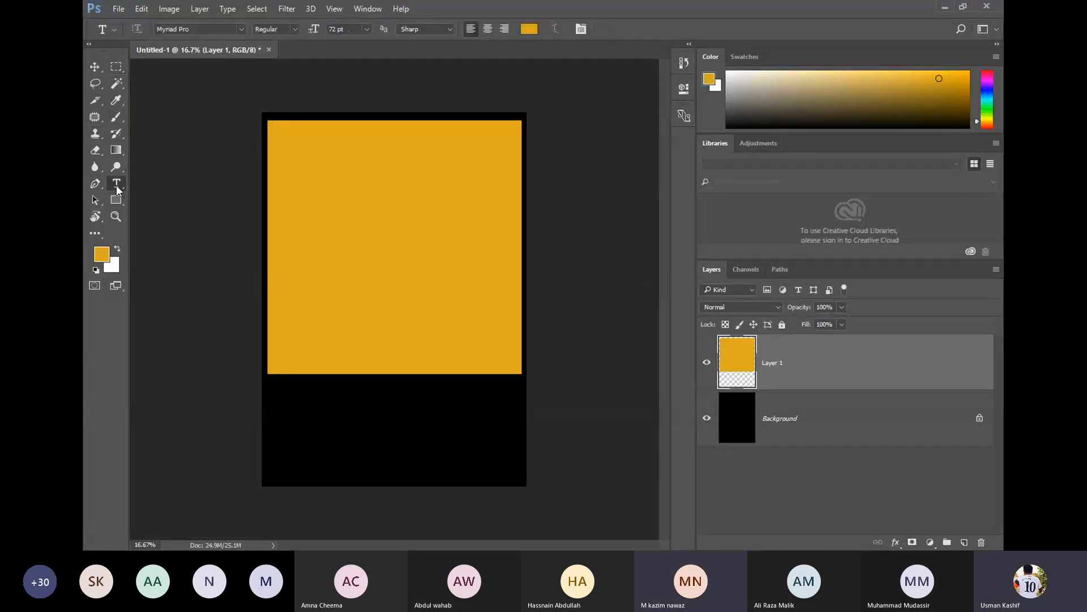
{"action": "left_click", "coordinate": [534, 32]}
{"action": "left_click_drag", "start_coordinate": [342, 240], "coordinate": [199, 296]}
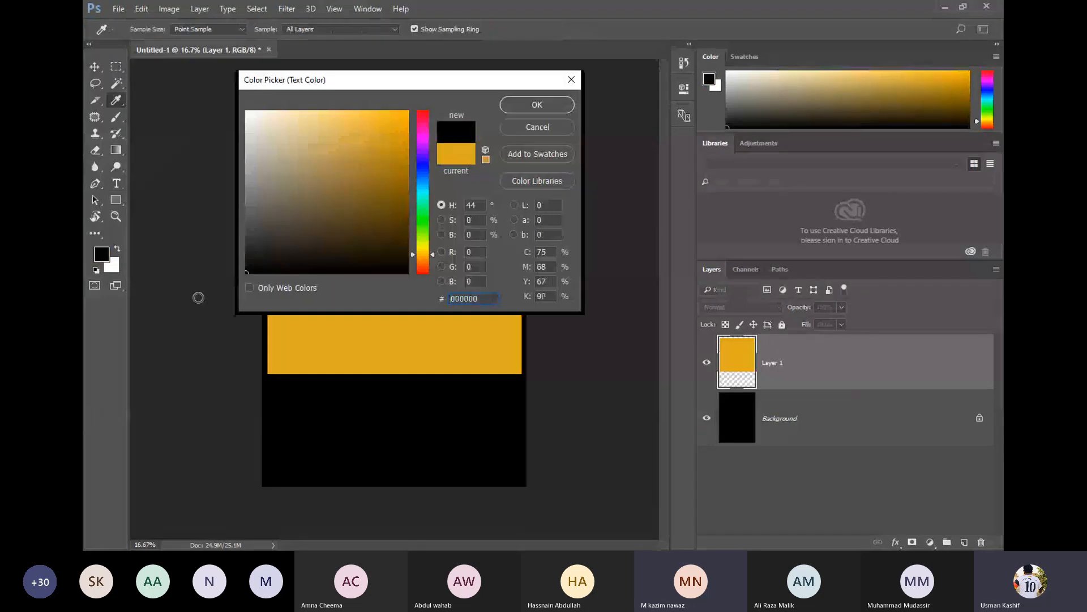
{"action": "left_click", "coordinate": [515, 110]}
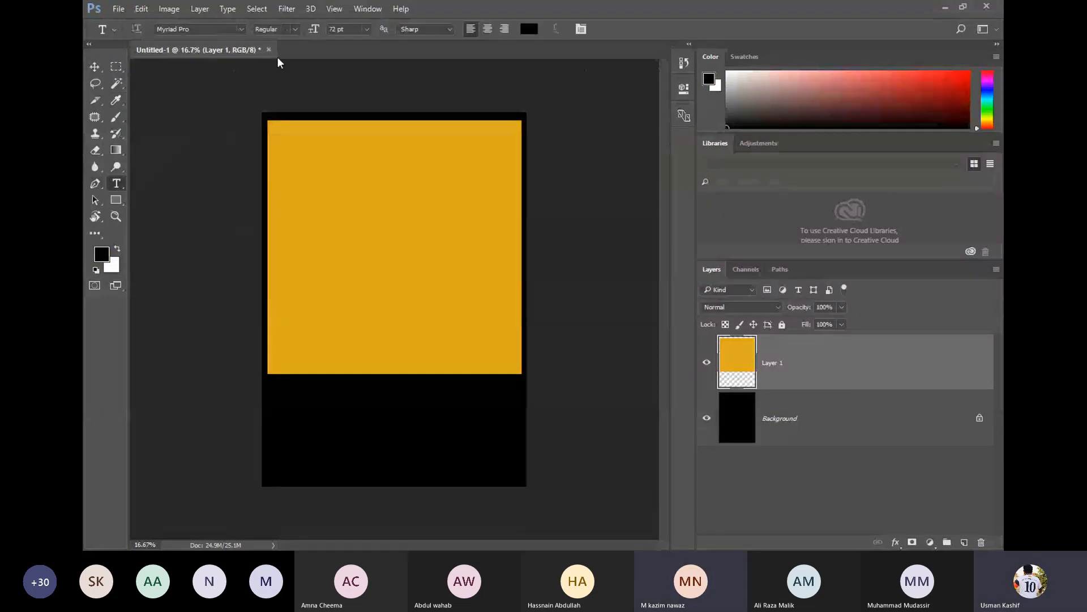
- Search the fonts for "beb", clear the search, and set the text font to Broadway
{"action": "left_click", "coordinate": [241, 29]}
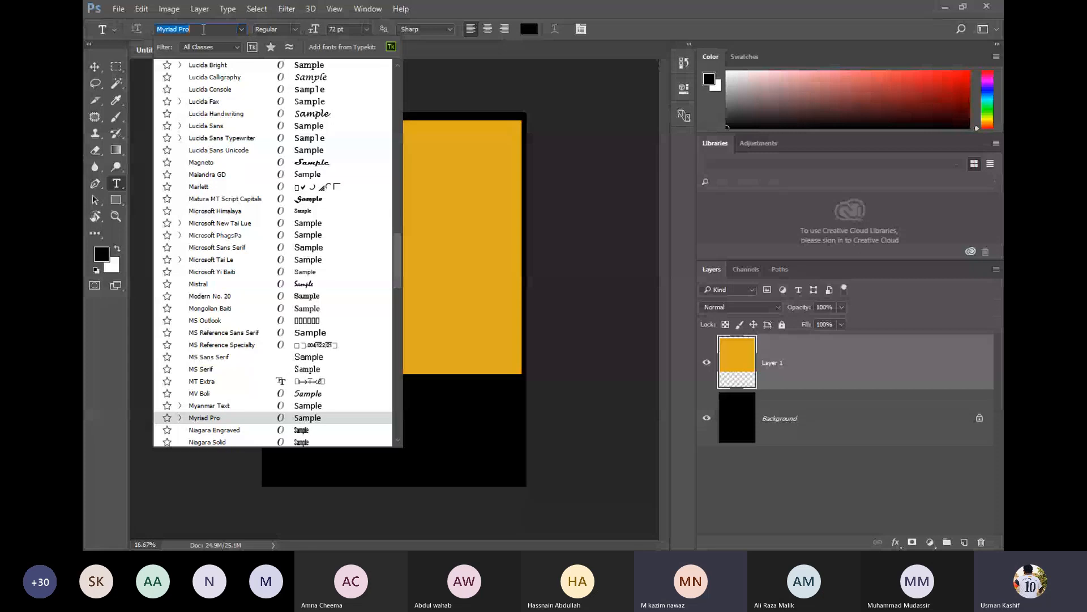
{"action": "type", "text": "be"}
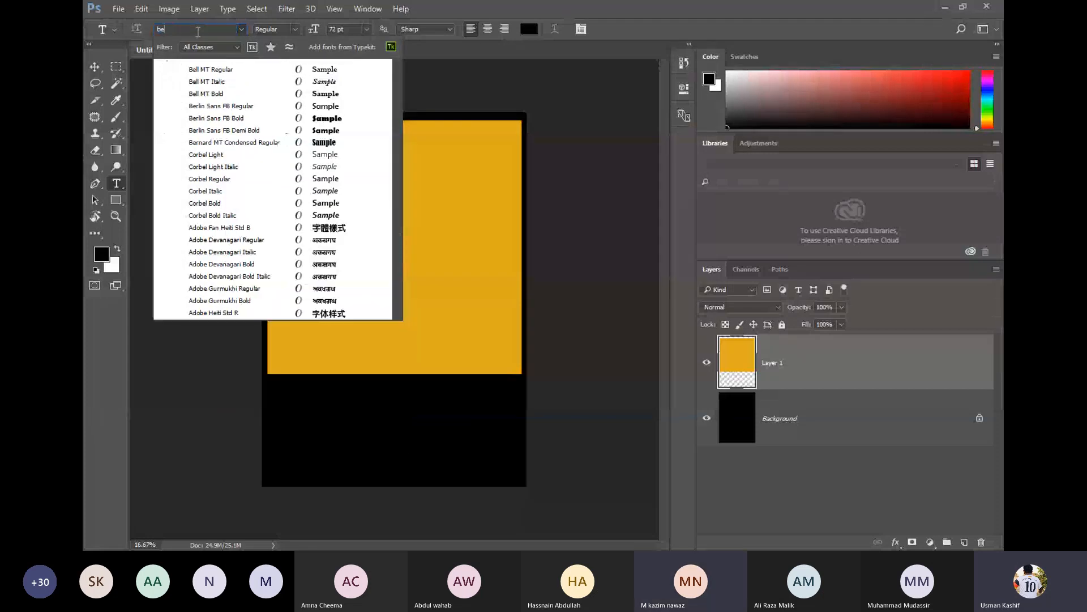
{"action": "type", "text": "n"}
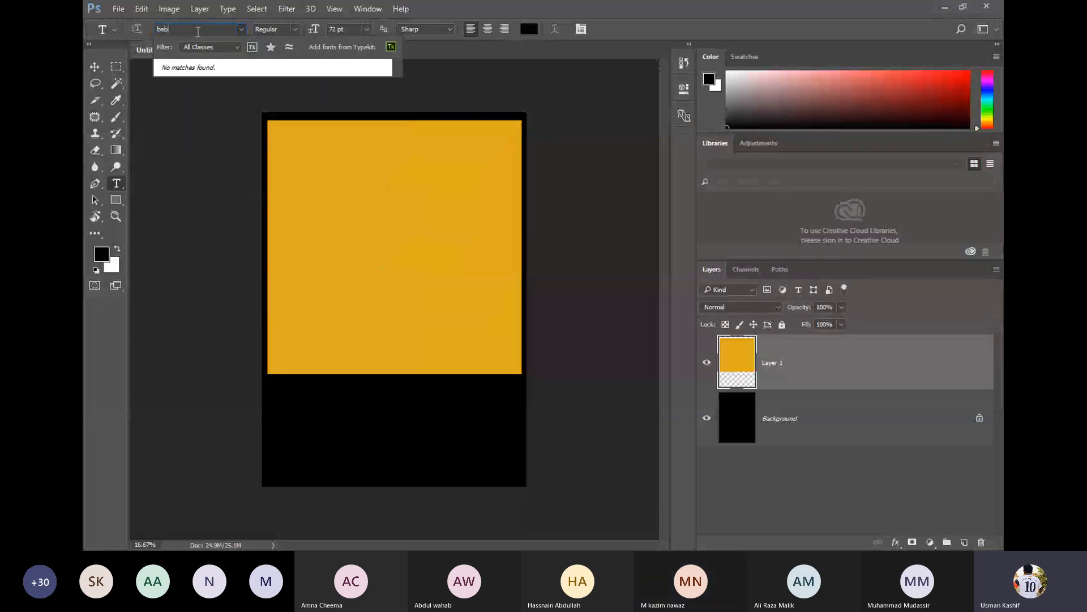
{"action": "key", "text": "BackSpace"}
{"action": "key", "text": "BackSpace"}
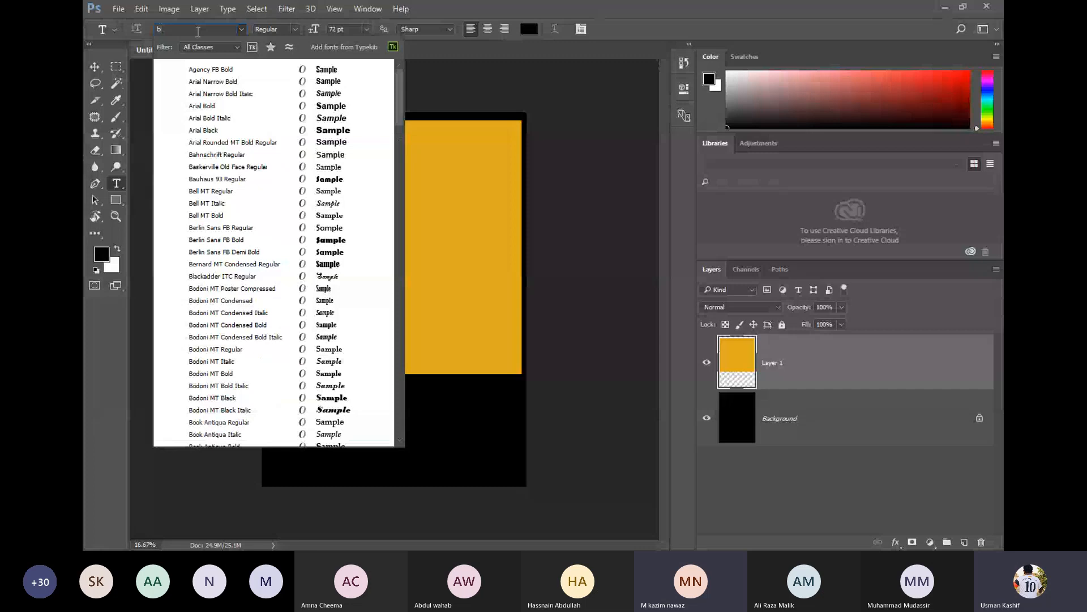
{"action": "key", "text": "BackSpace"}
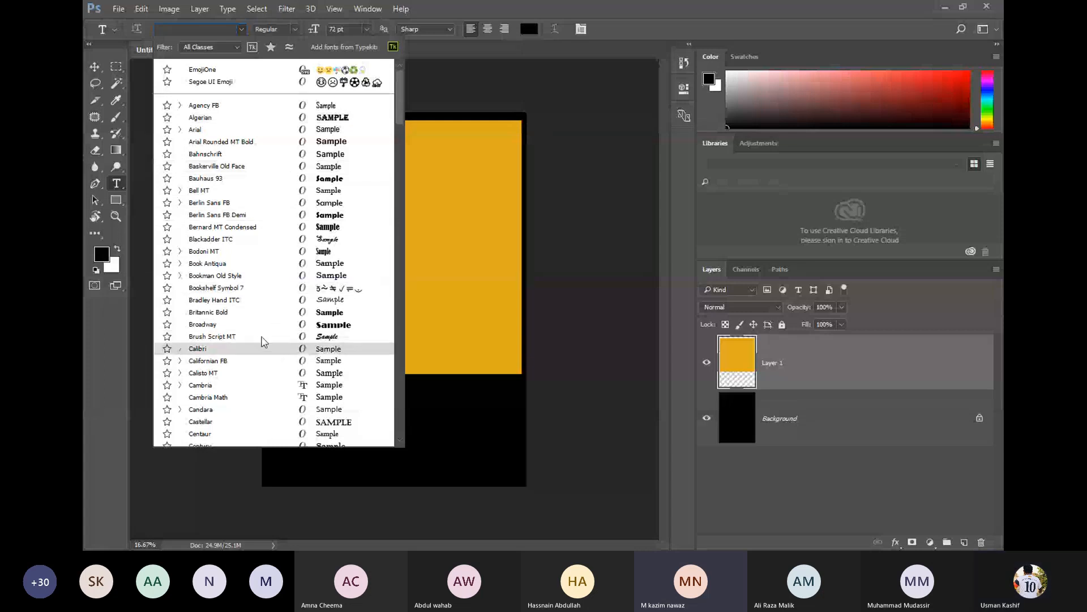
{"action": "left_click", "coordinate": [260, 324]}
- Add the word SALE in capitals near the middle of the yellow square
{"action": "left_click", "coordinate": [347, 269]}
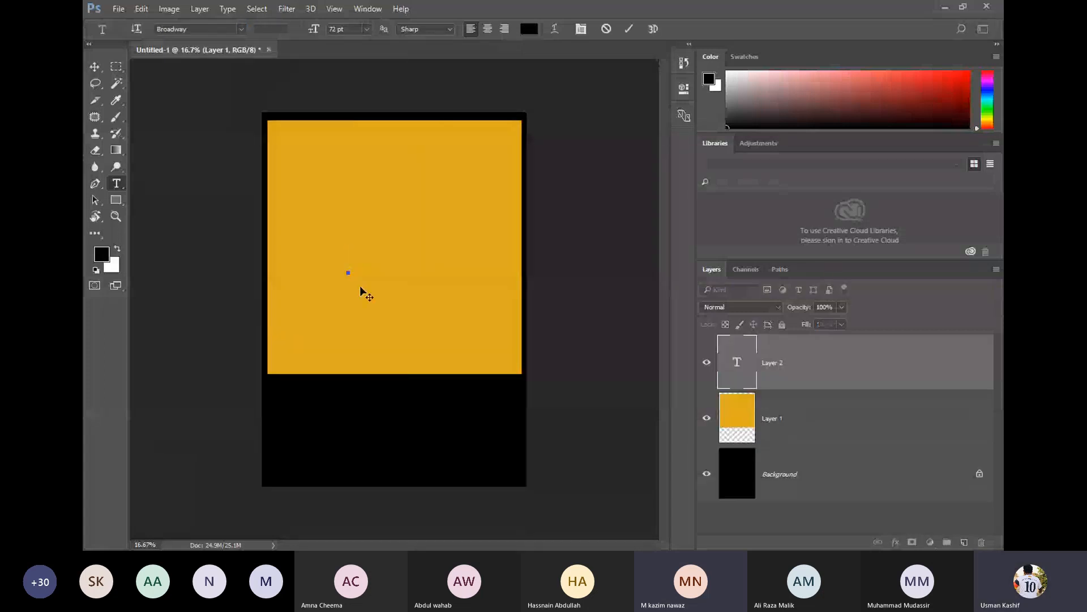
{"action": "type", "text": "sale"}
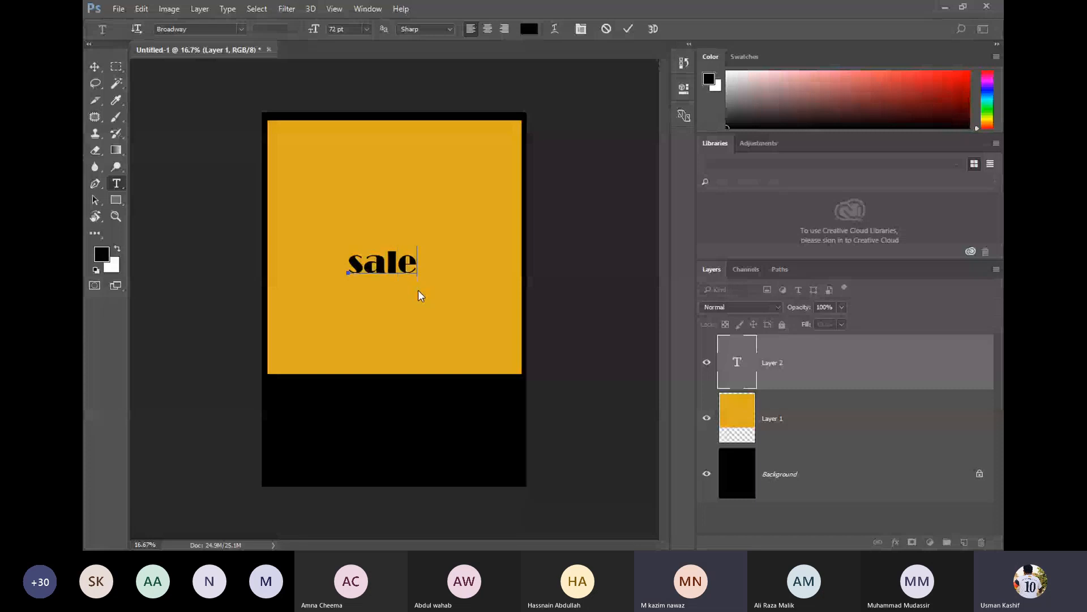
{"action": "key", "text": "BackSpace"}
{"action": "key", "text": "BackSpace"}
{"action": "key", "text": "BackSpace"}
{"action": "key", "text": "BackSpace"}
{"action": "type", "text": "SALE"}
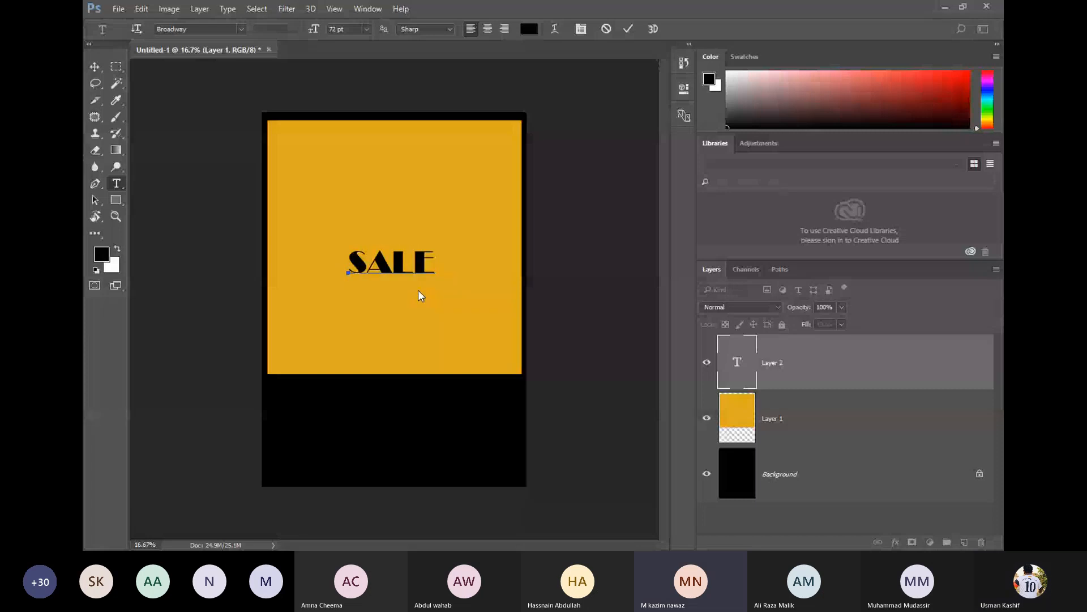
- Scale the SALE text up to nearly the width of the yellow square, centre it there, and deselect the layer
{"action": "left_click", "coordinate": [95, 67]}
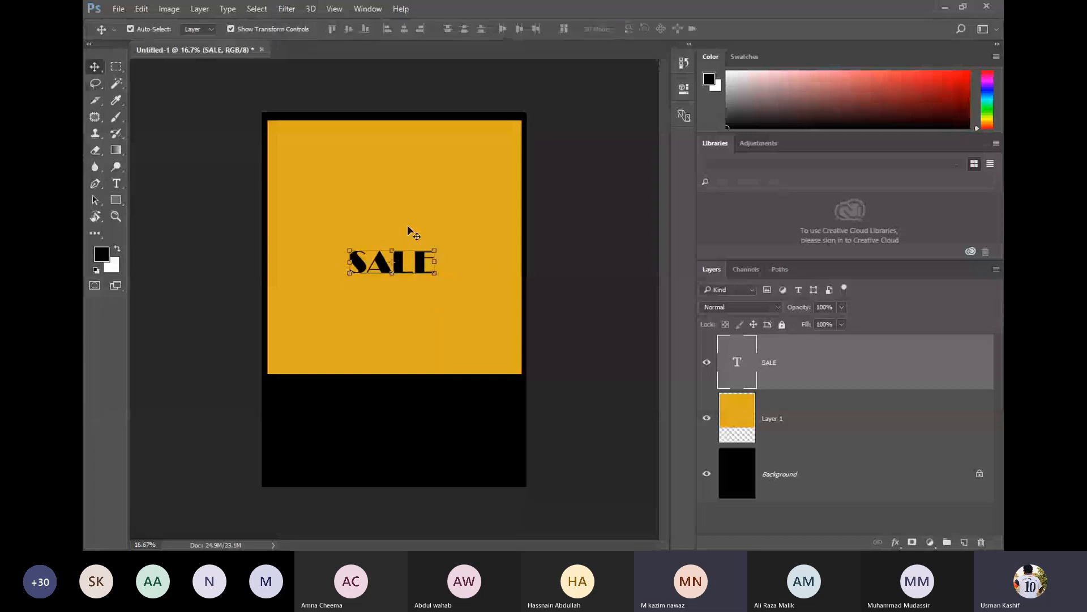
{"action": "left_click_drag", "start_coordinate": [434, 273], "coordinate": [492, 337]}
{"action": "key", "text": "Return"}
{"action": "left_click_drag", "start_coordinate": [473, 280], "coordinate": [464, 260]}
{"action": "left_click", "coordinate": [580, 221]}
{"action": "left_click", "coordinate": [592, 230]}
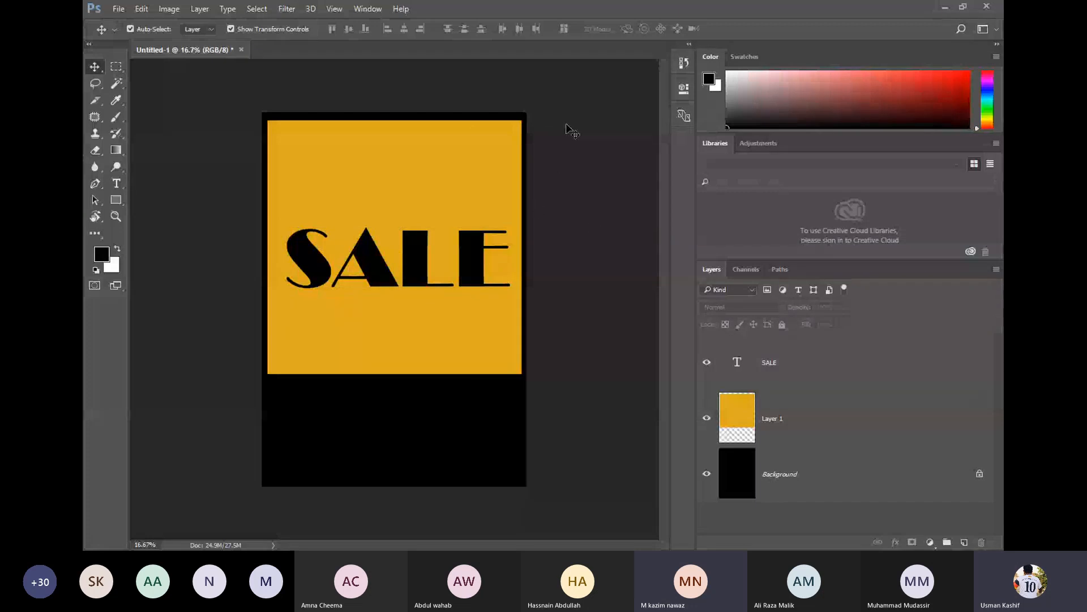
{"action": "left_click_drag", "start_coordinate": [565, 126], "coordinate": [323, 465]}
{"action": "left_click", "coordinate": [595, 275]}
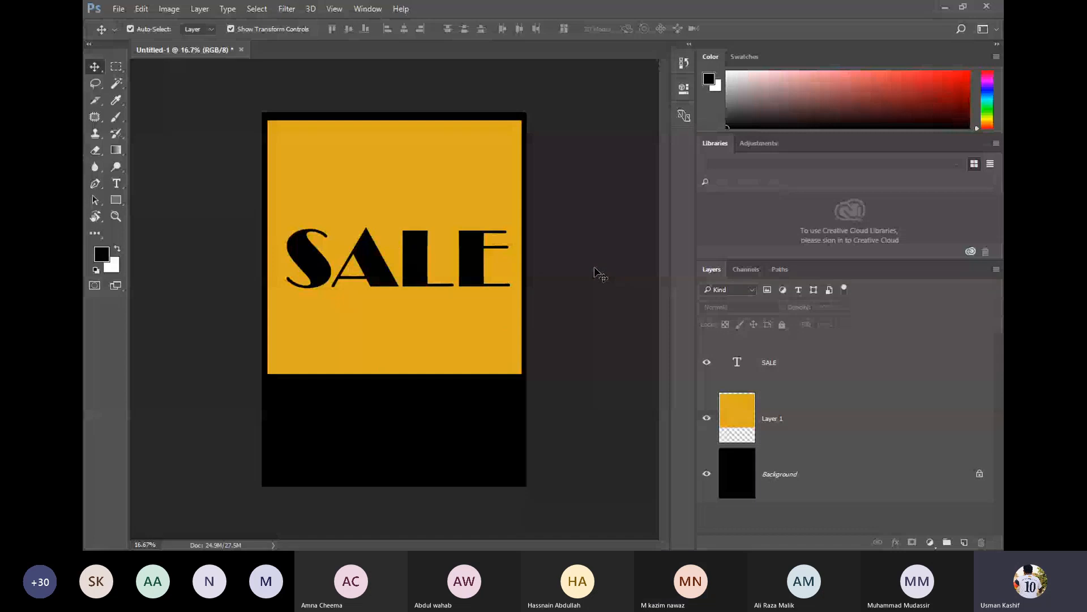